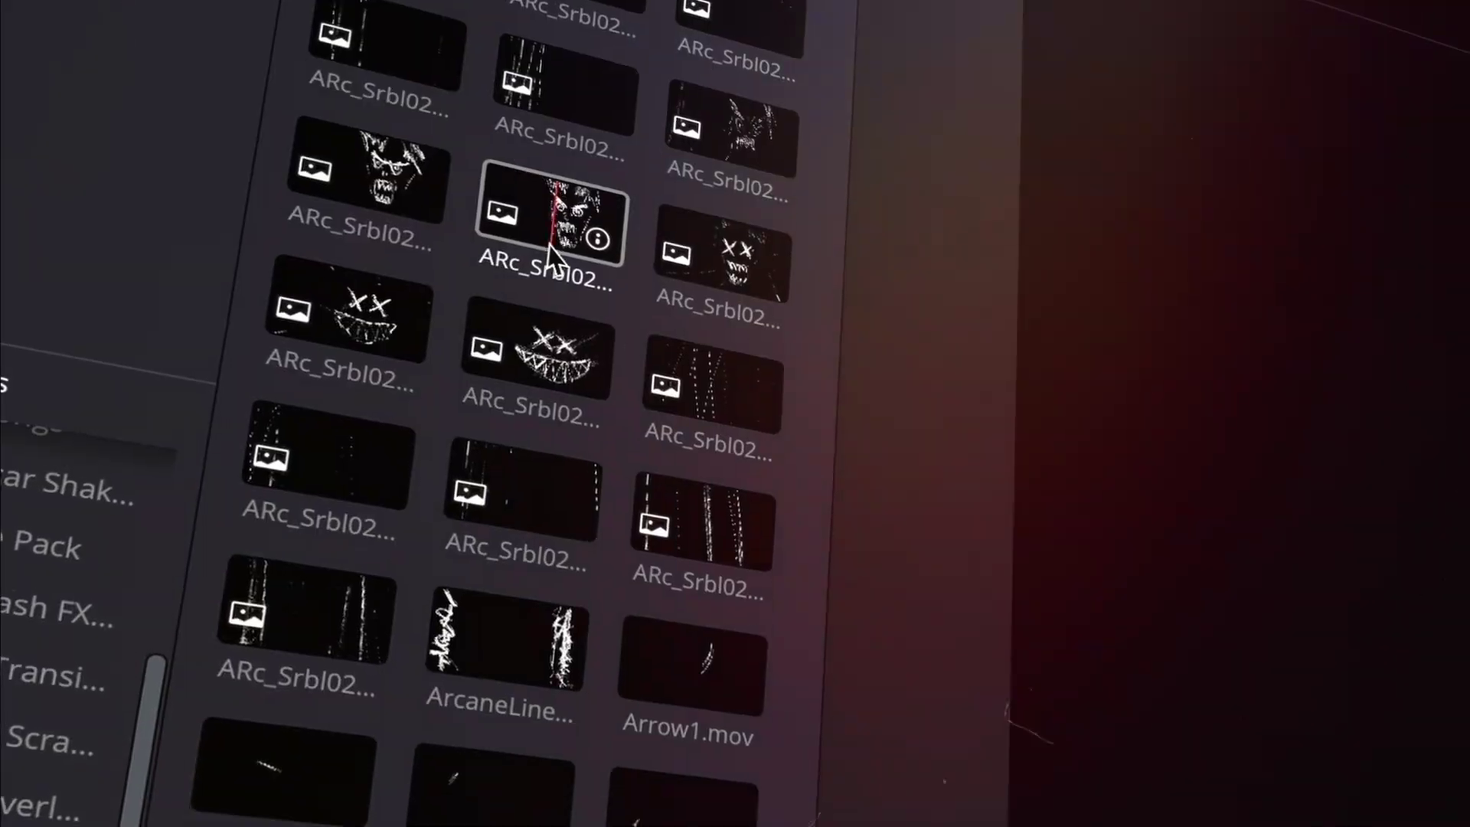
scroll(549, 260, down, 10)
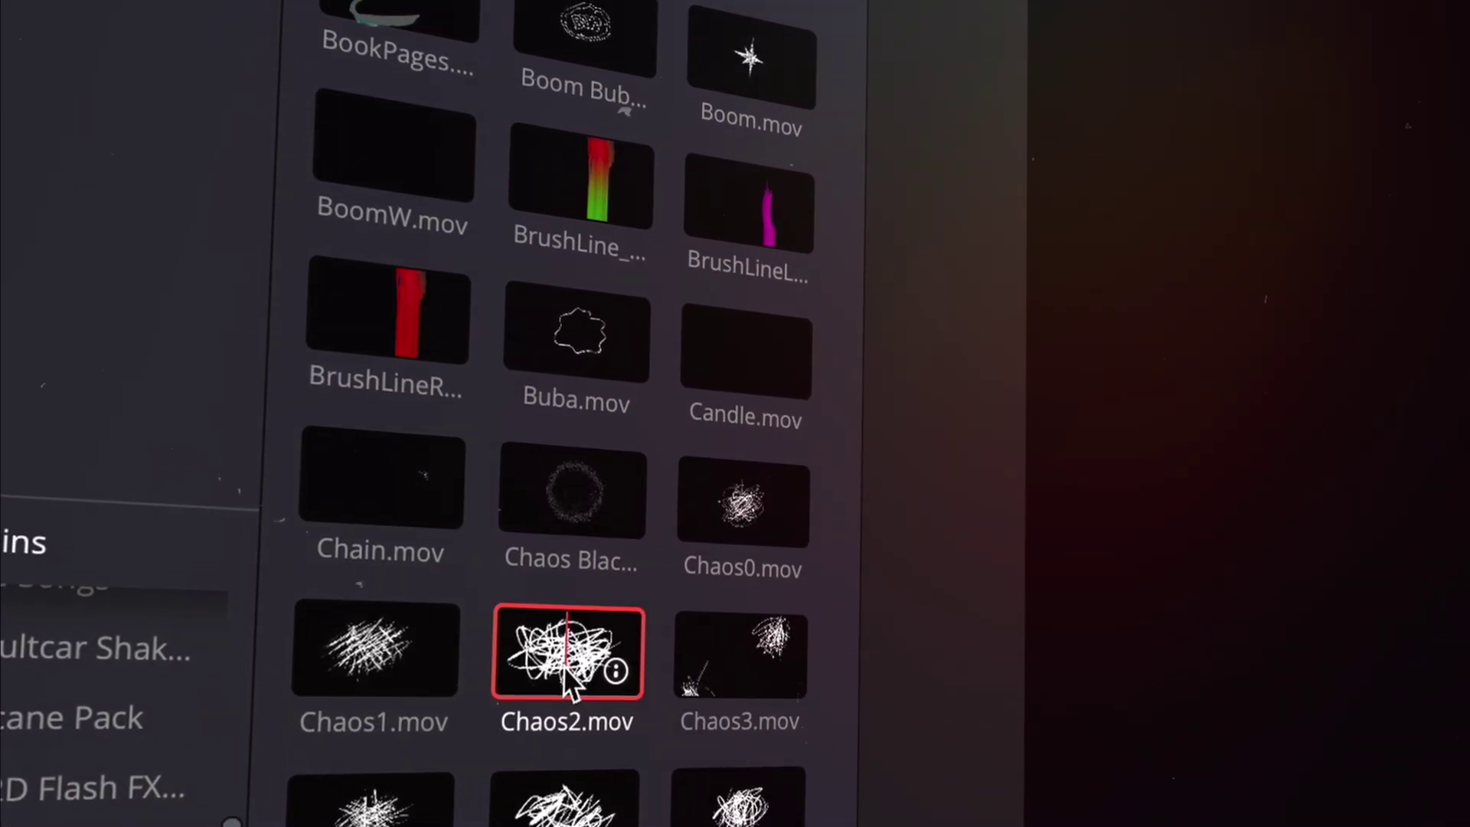
scroll(567, 682, down, 15)
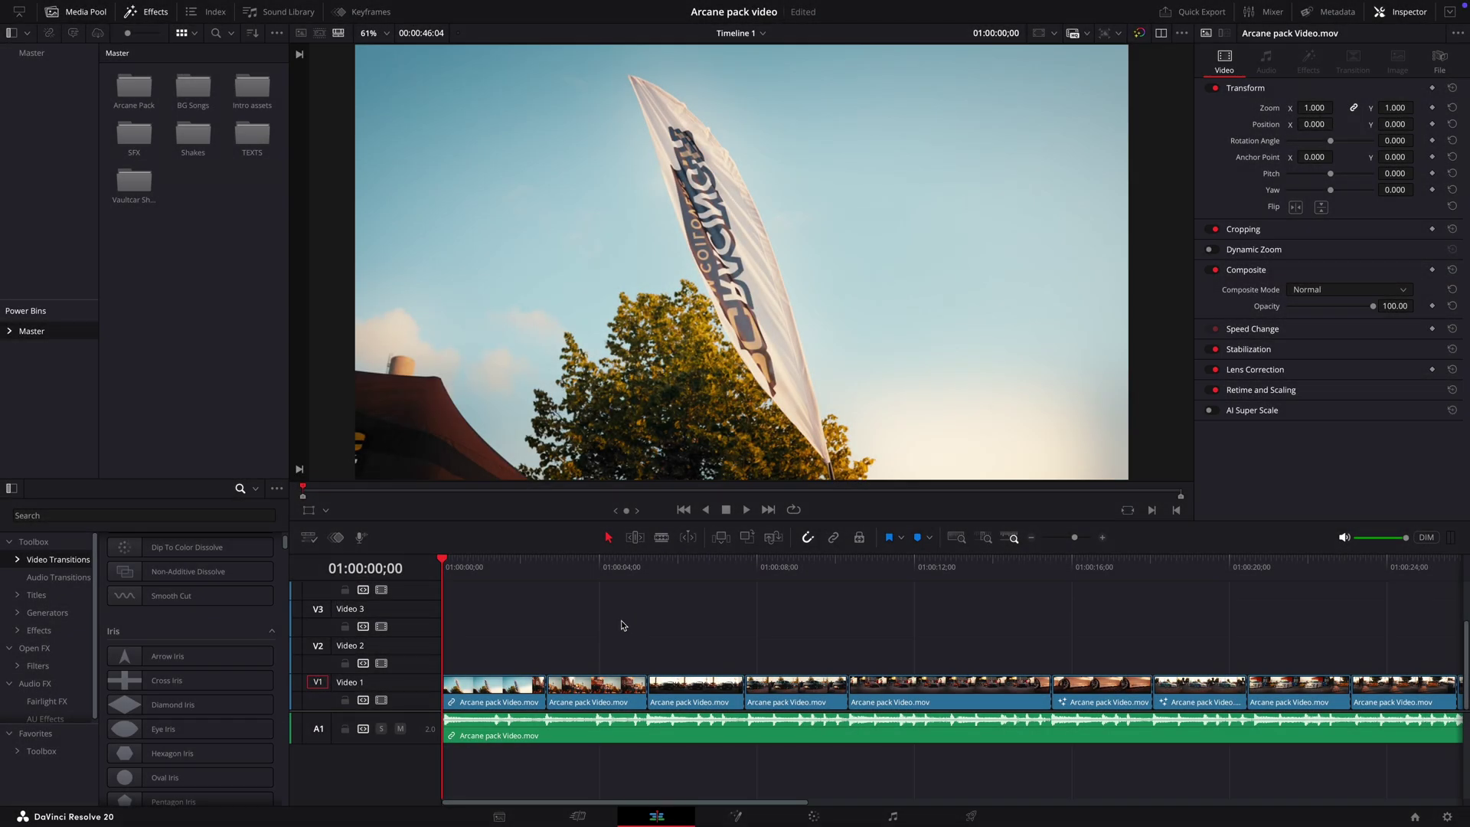
Play the opening clips of the timeline and return the playhead to 01:00:02;20, near the start of the second clip
key(space)
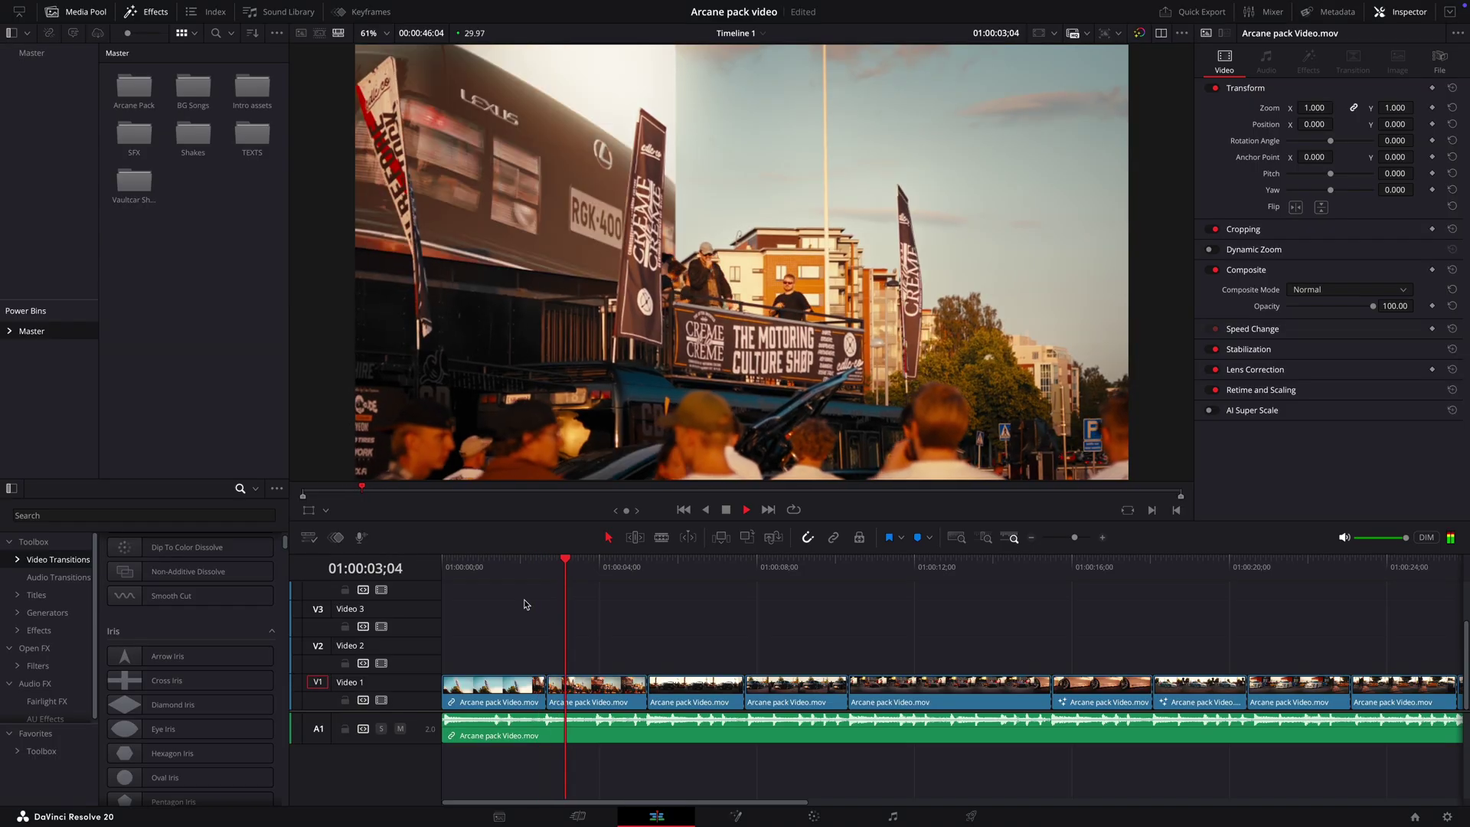
click(548, 567)
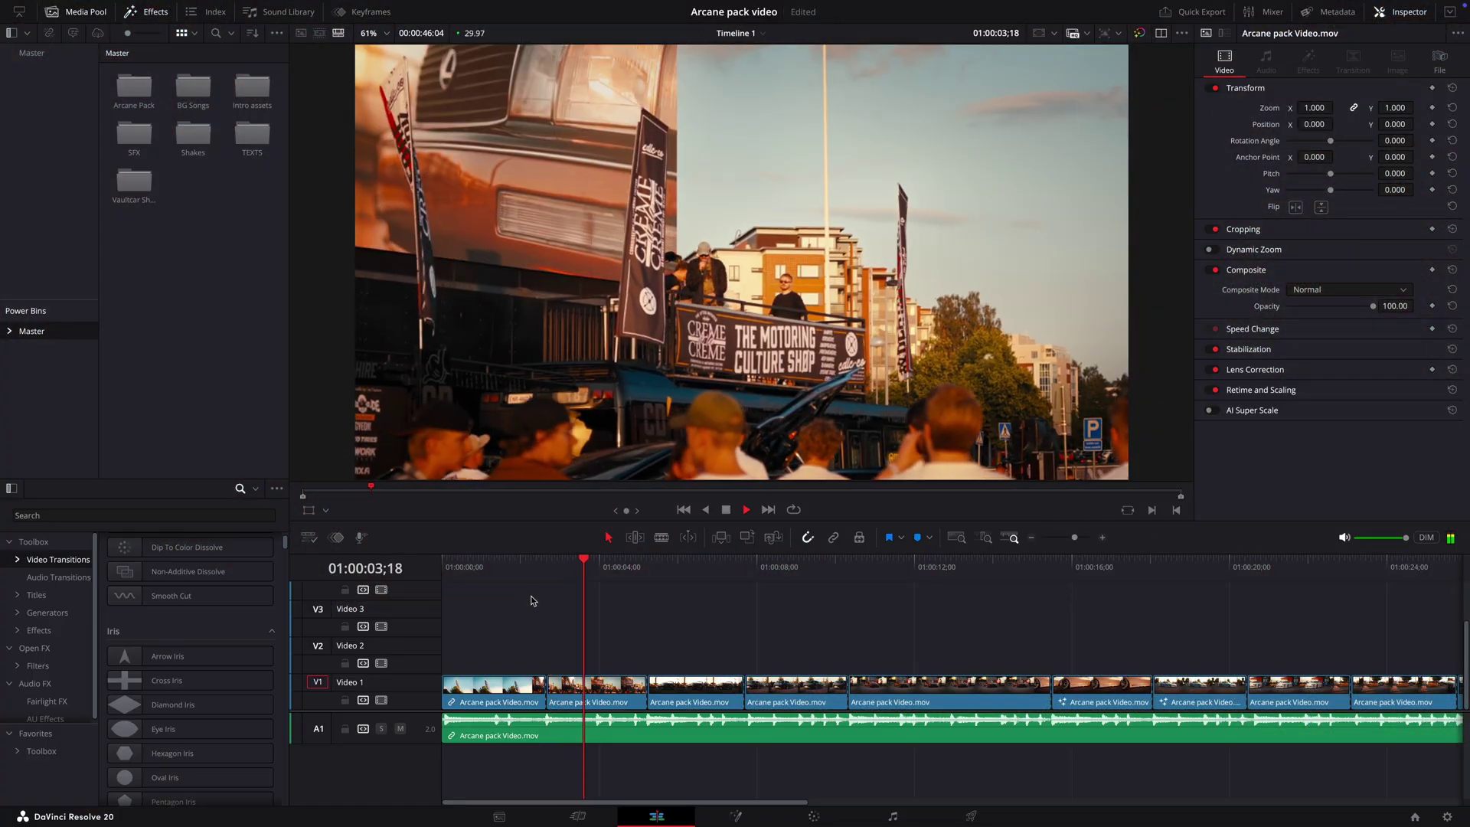
drag(557, 578, 547, 574)
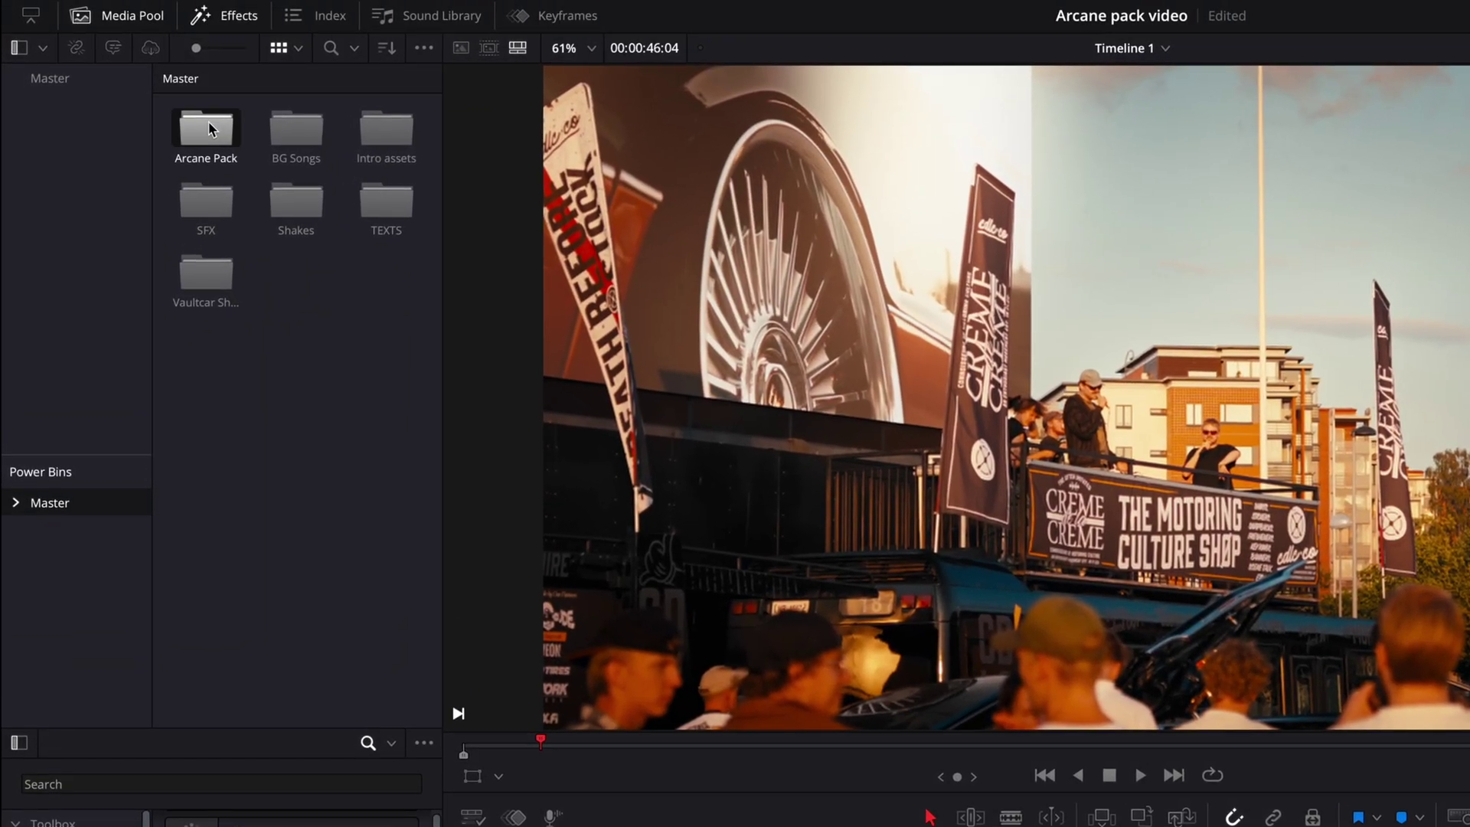
Preview Corner Fire 03 Loop and Fire FX Flying Fire Loop in the Arcane Pack's 2D Flash FX bin
double_click(189, 118)
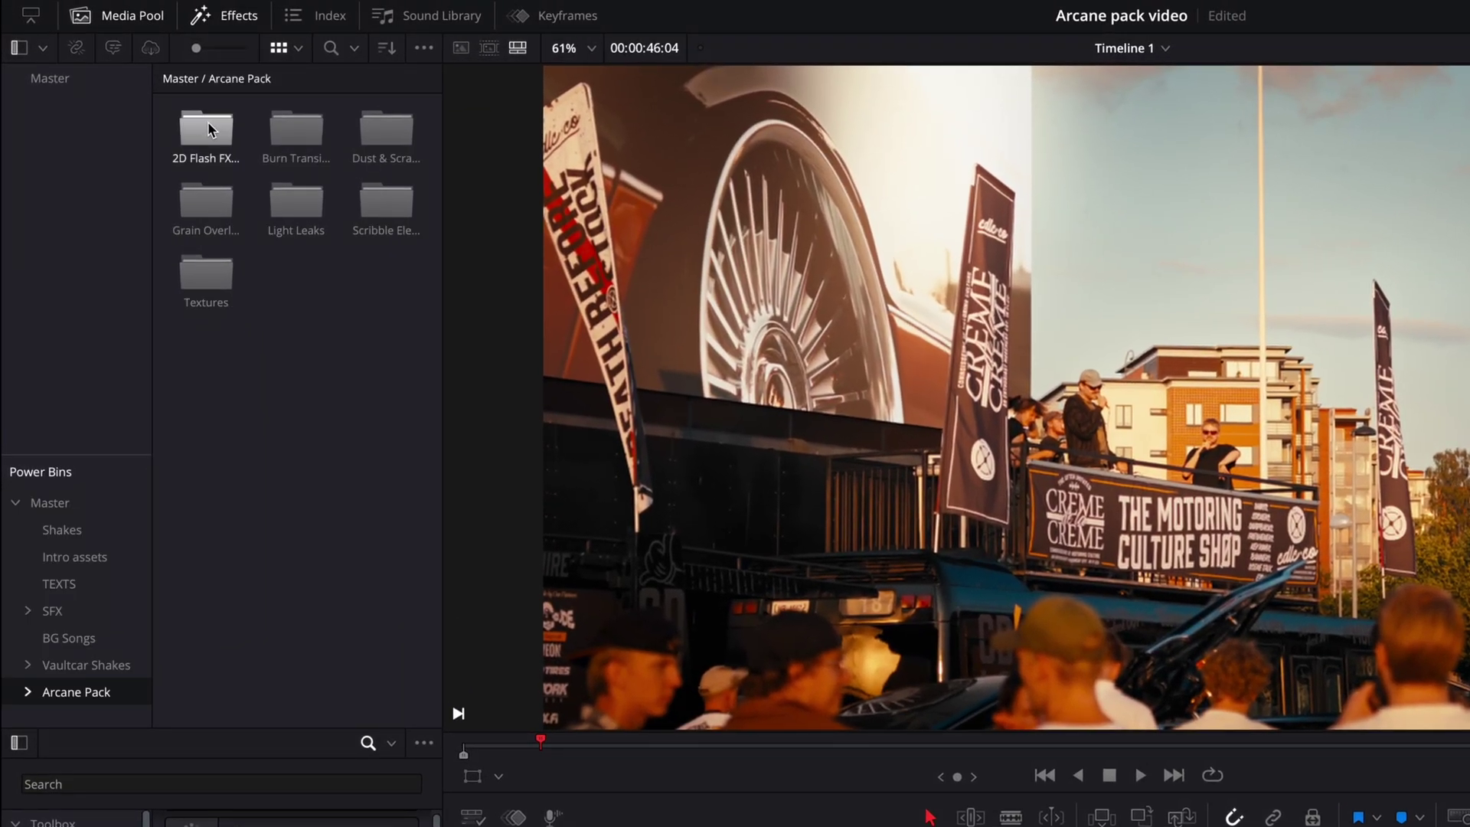
double_click(207, 129)
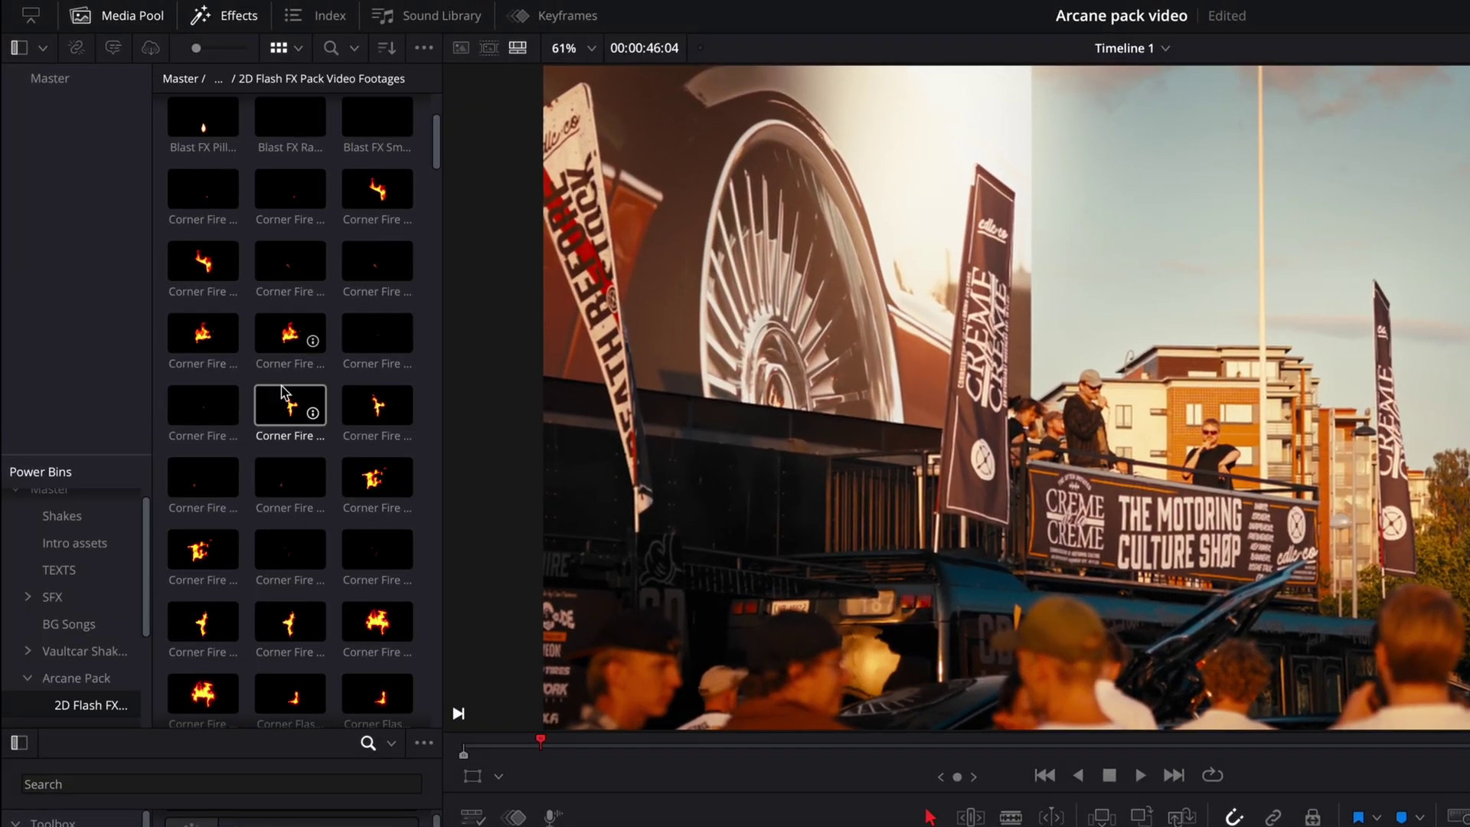
click(285, 397)
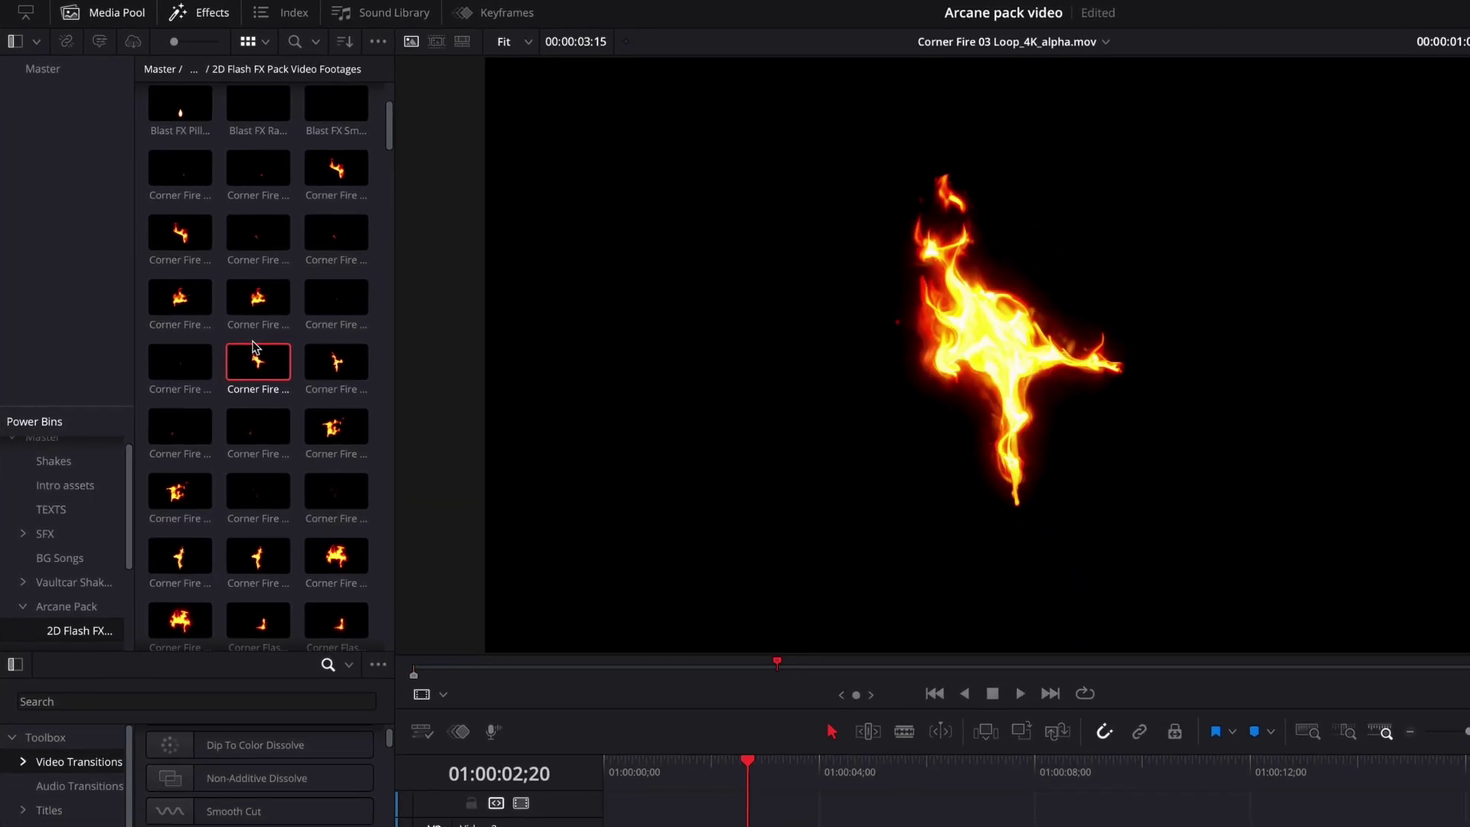
scroll(255, 349, down, 10)
click(258, 556)
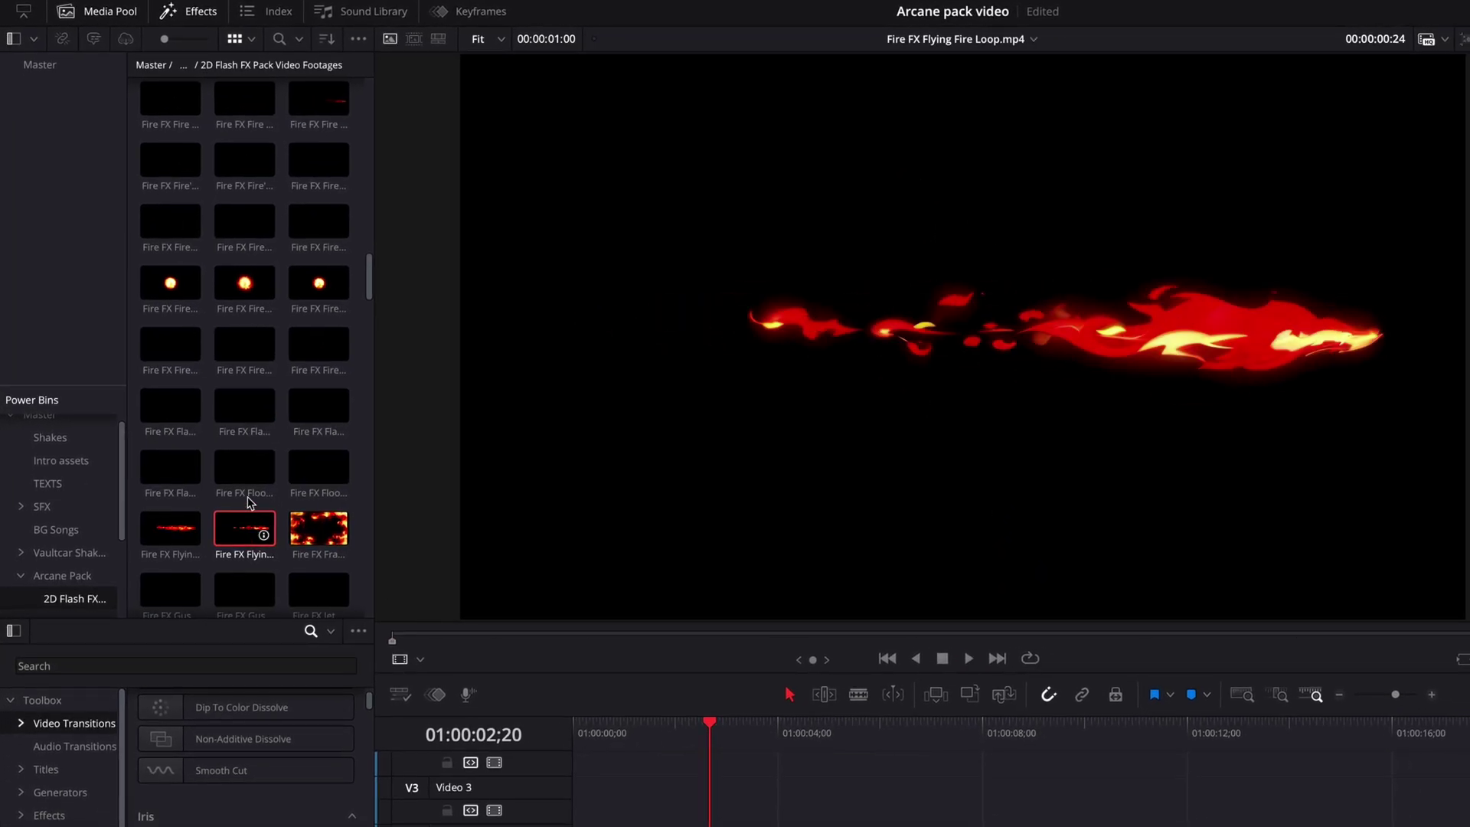
Preview several Burn Transitions clips, including numbers 40 and 23, Arc Film Scratch Burn and Arc Burn
scroll(73, 574, down, 3)
click(75, 566)
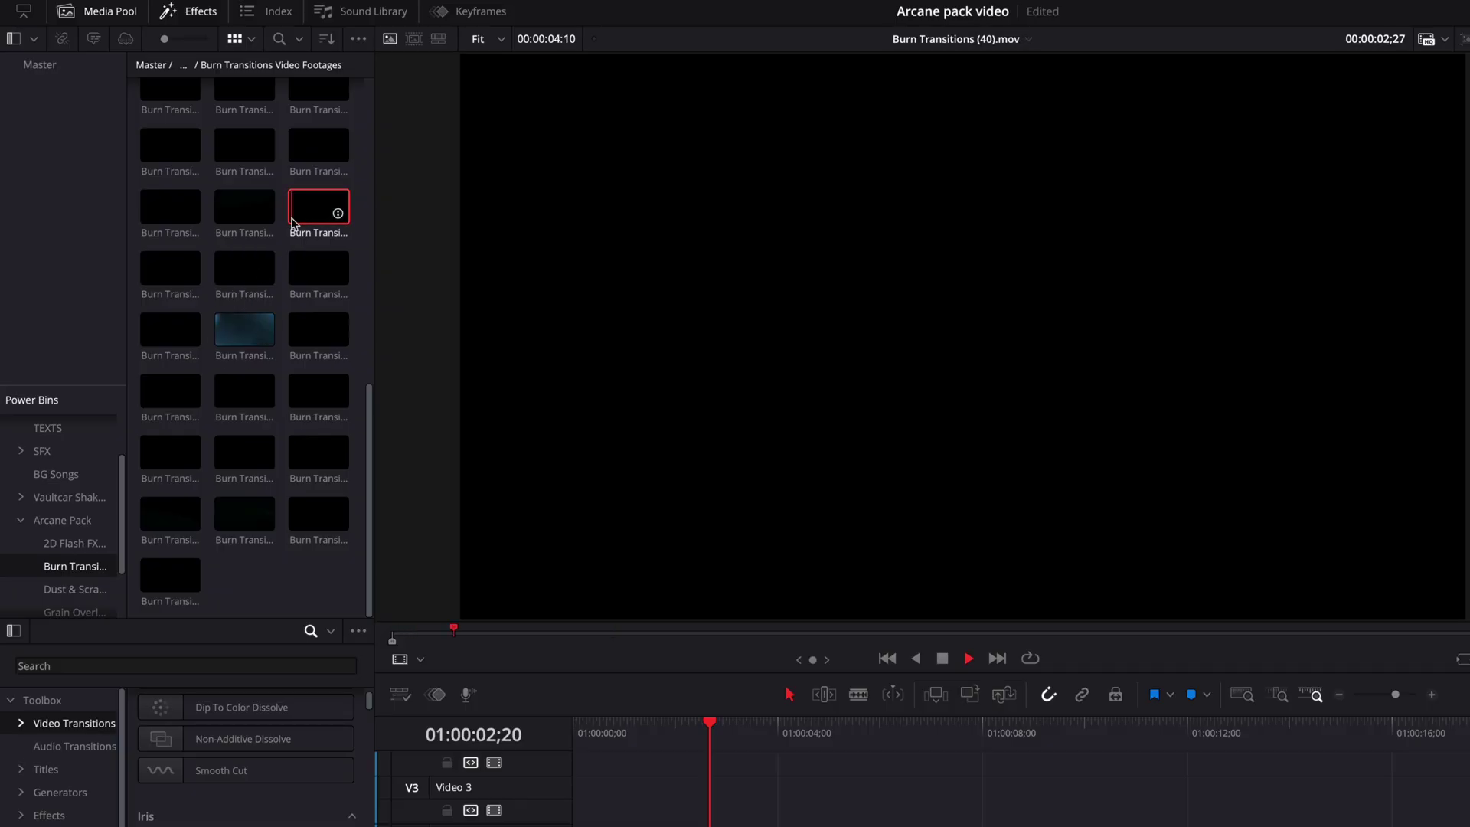
key(space)
scroll(247, 279, up, 5)
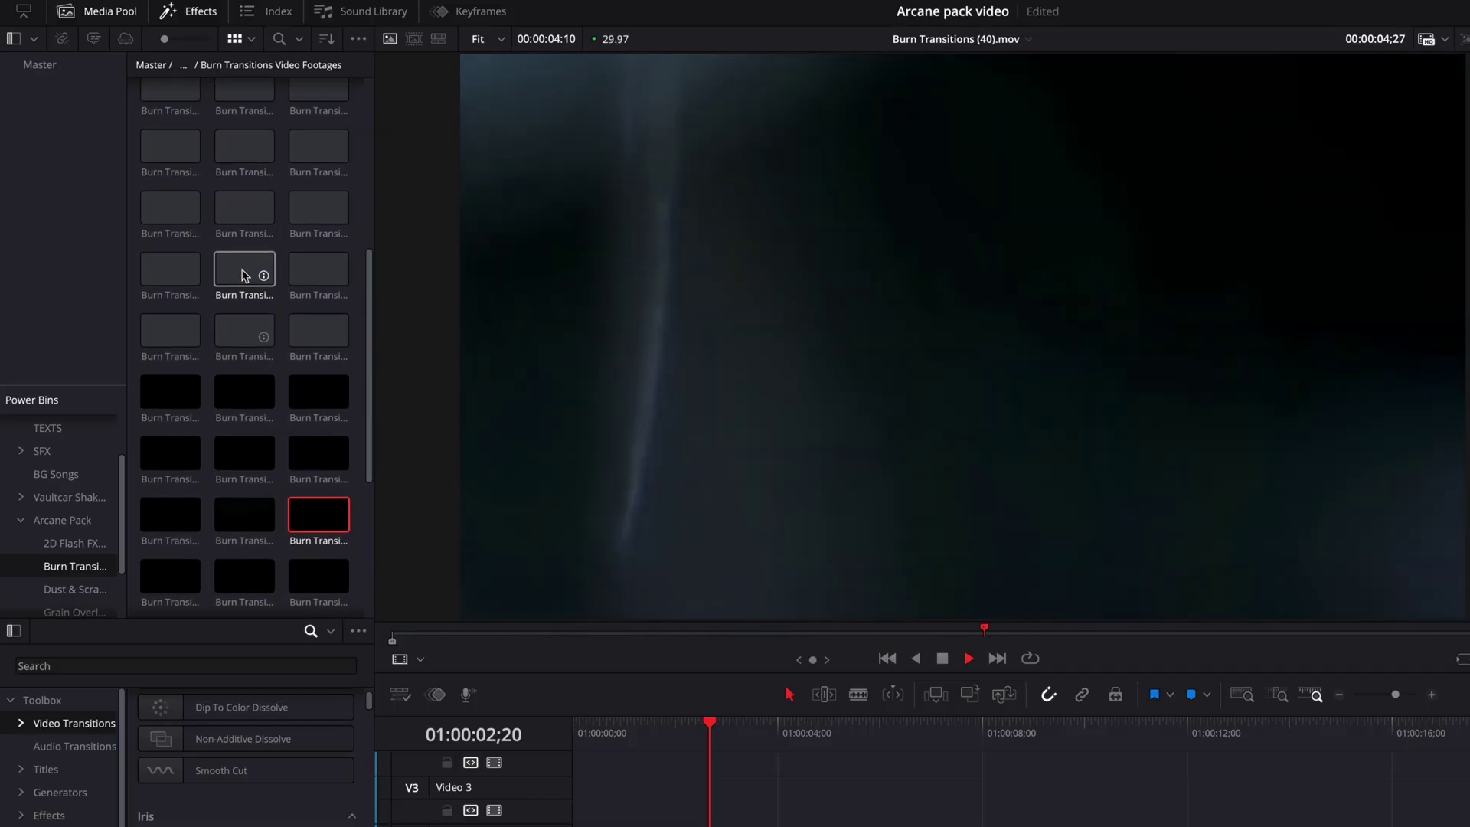
click(162, 206)
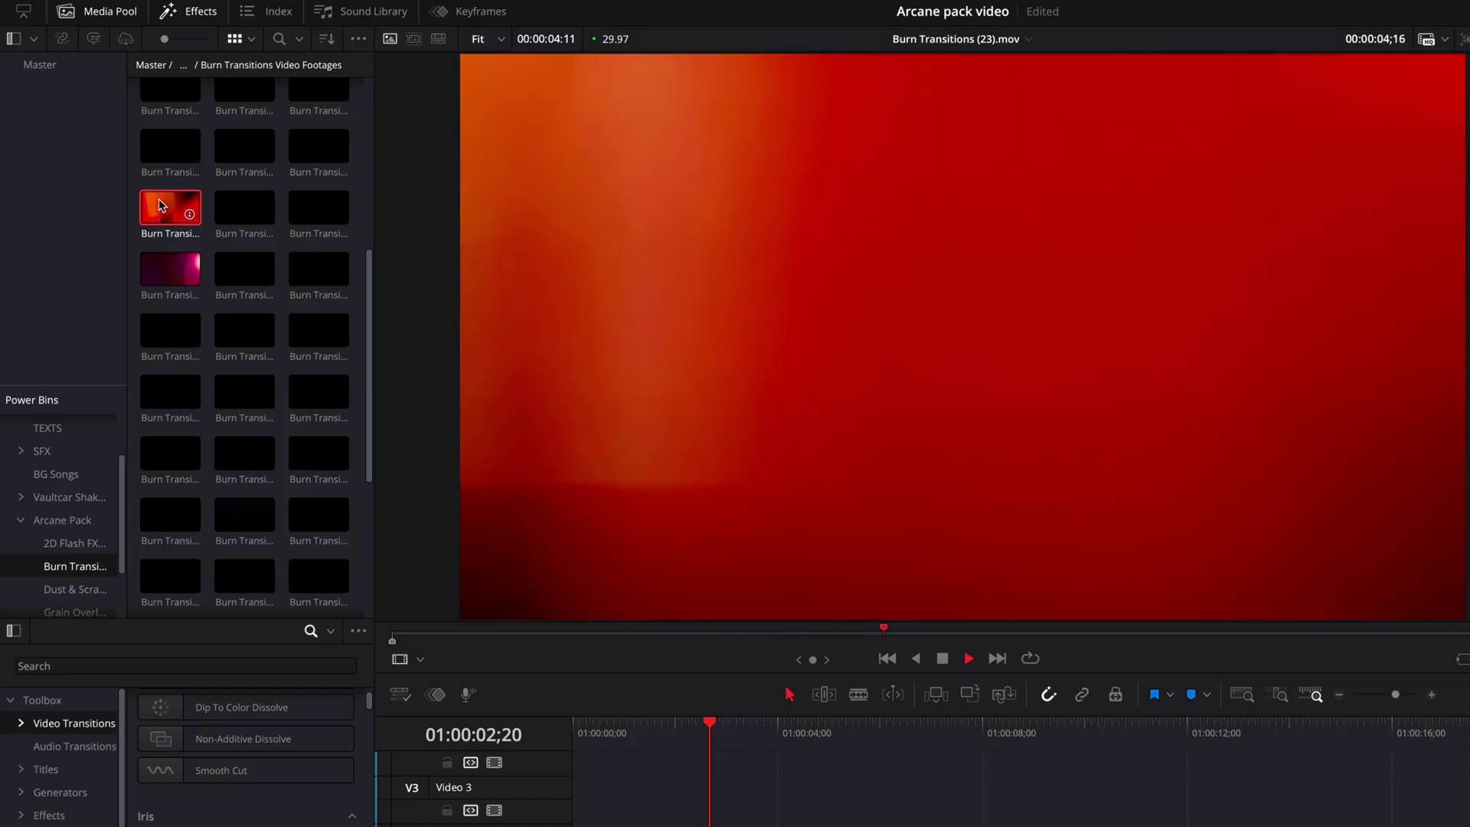
scroll(259, 234, up, 1)
scroll(259, 234, up, 8)
click(246, 108)
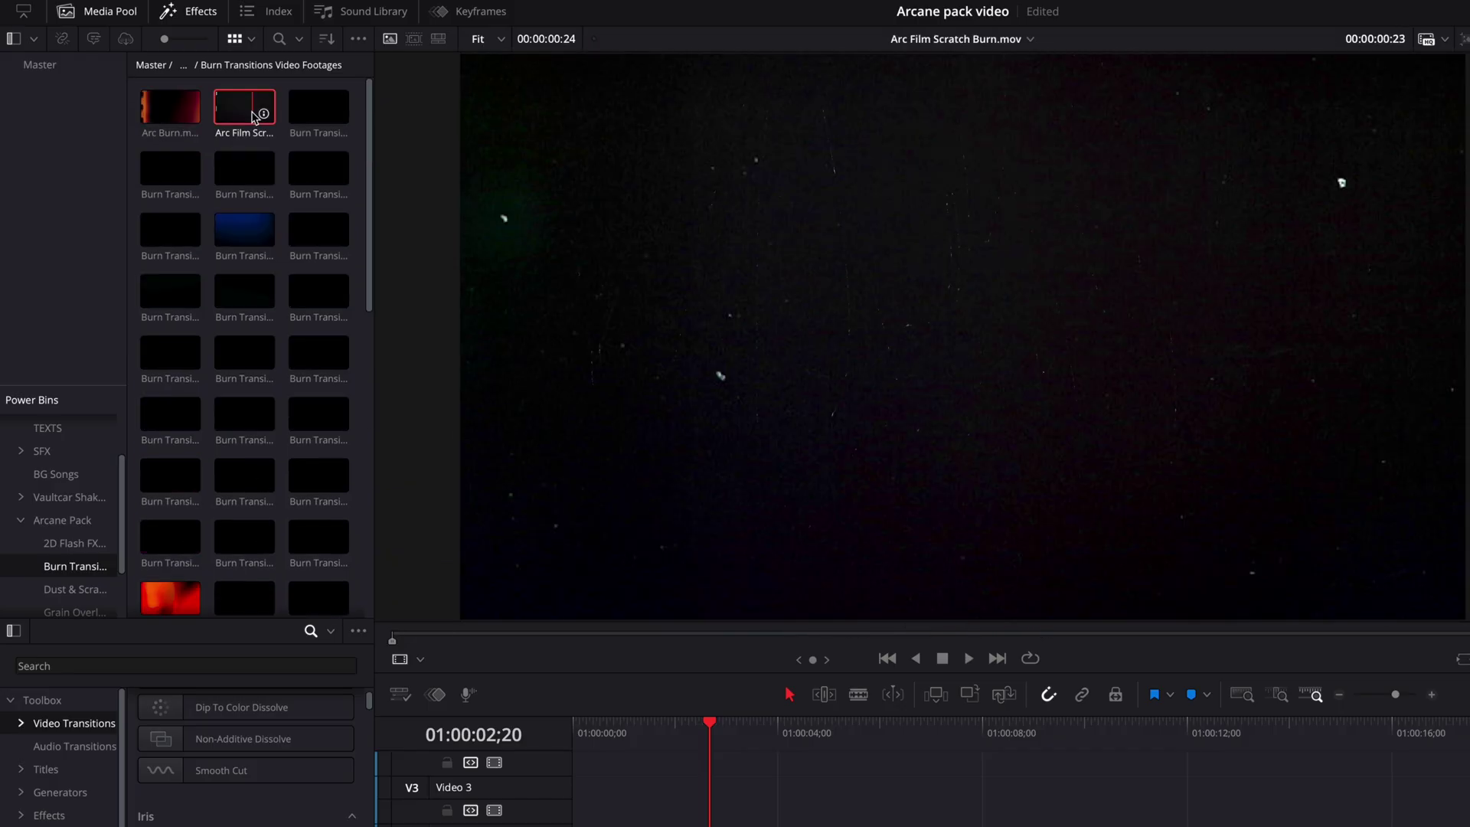
click(170, 107)
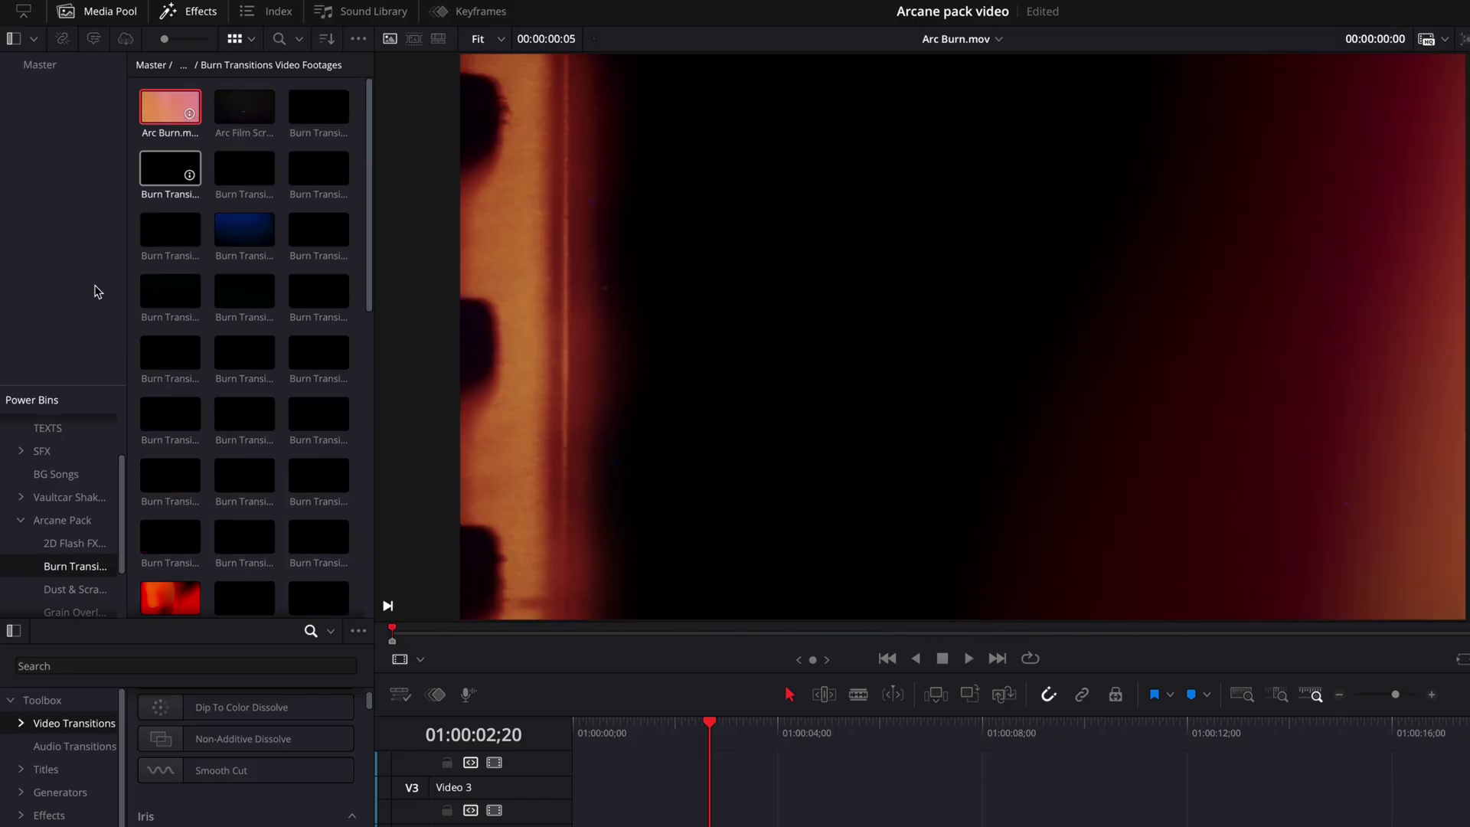
Preview the film dust and dirt clips in Dust & Scratches and the 16mm grain and vintage clips in Grain Overlays
click(76, 591)
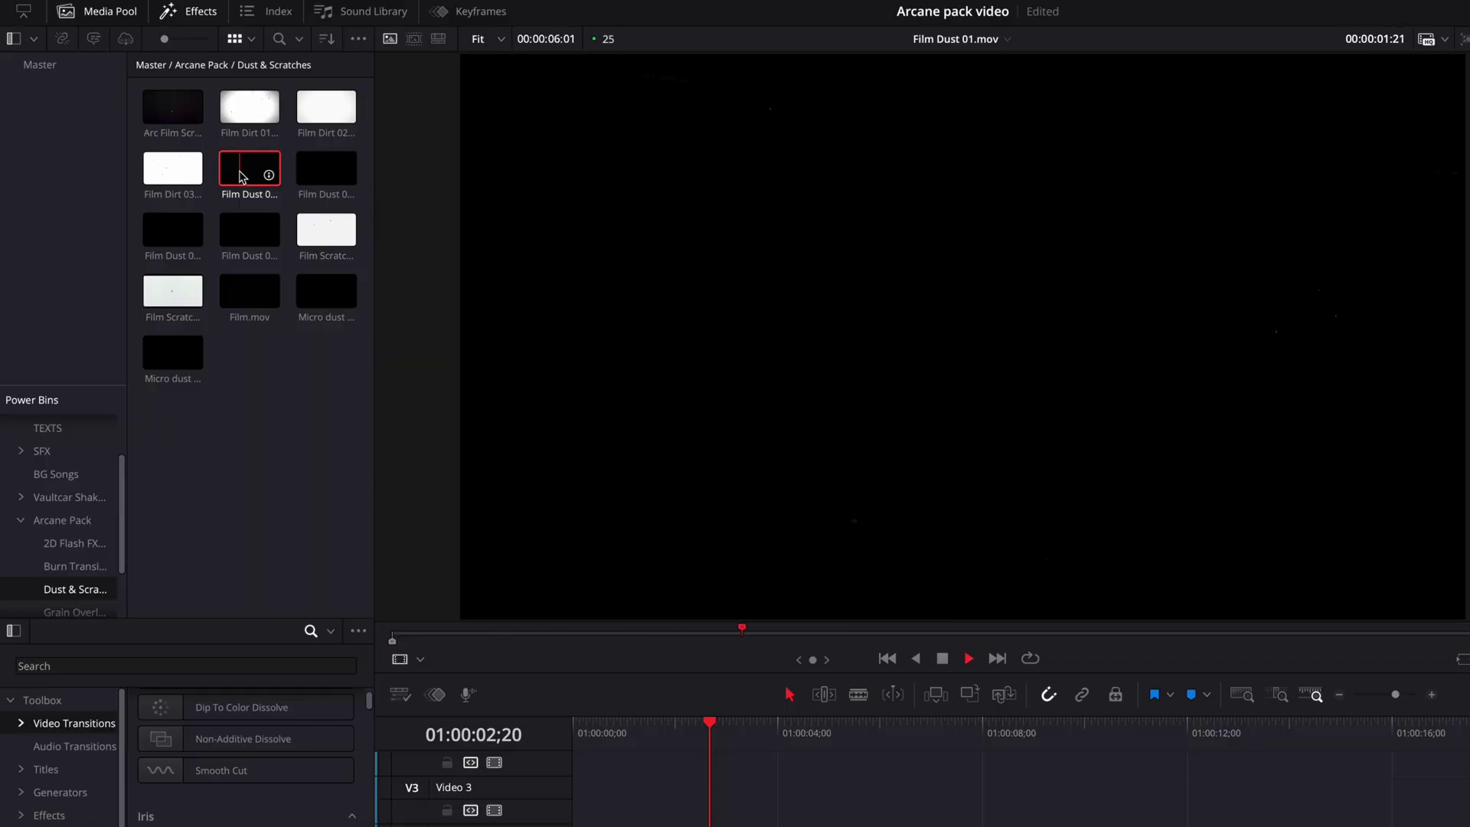
key(space)
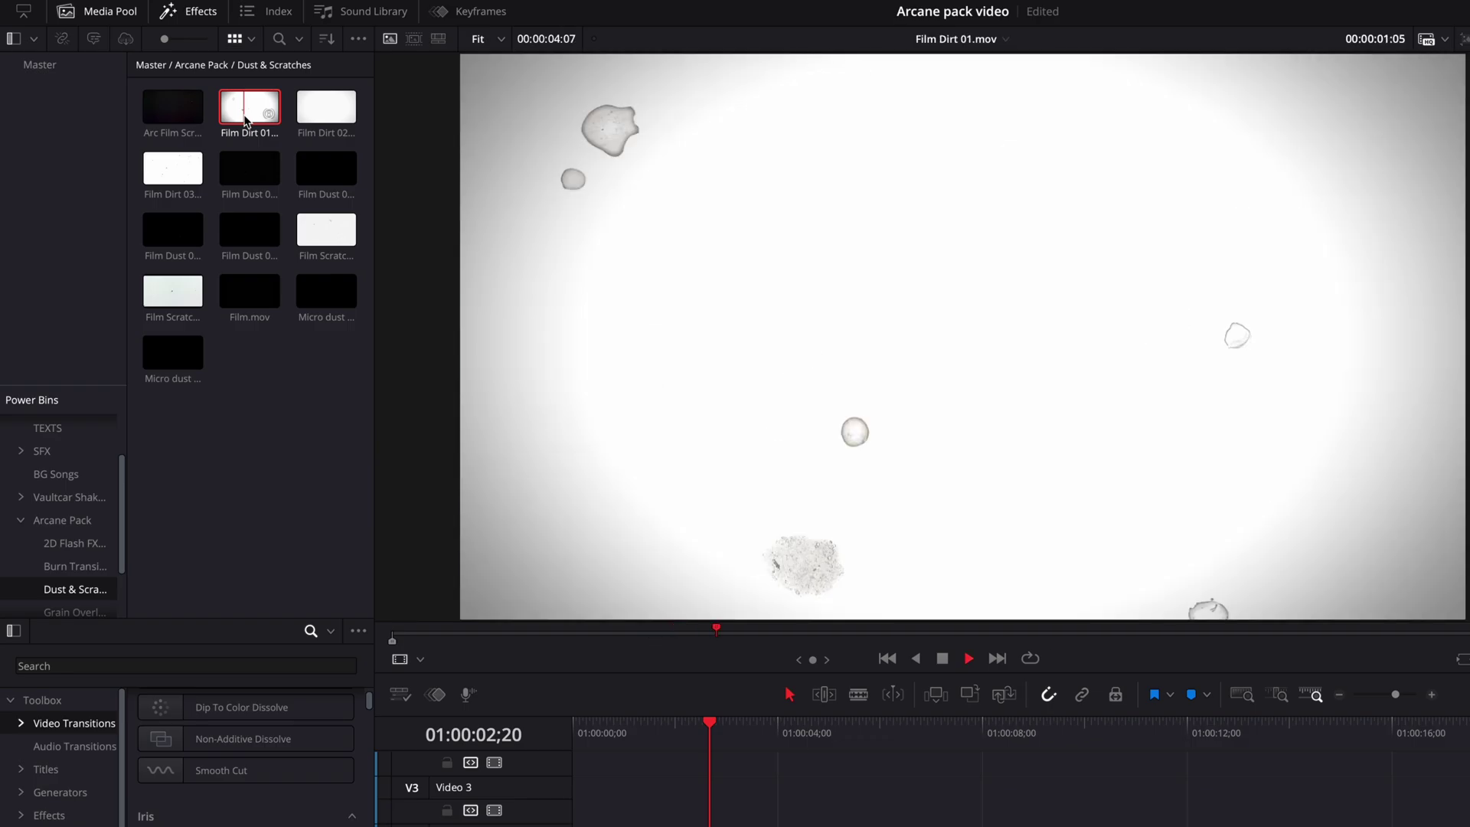
click(84, 576)
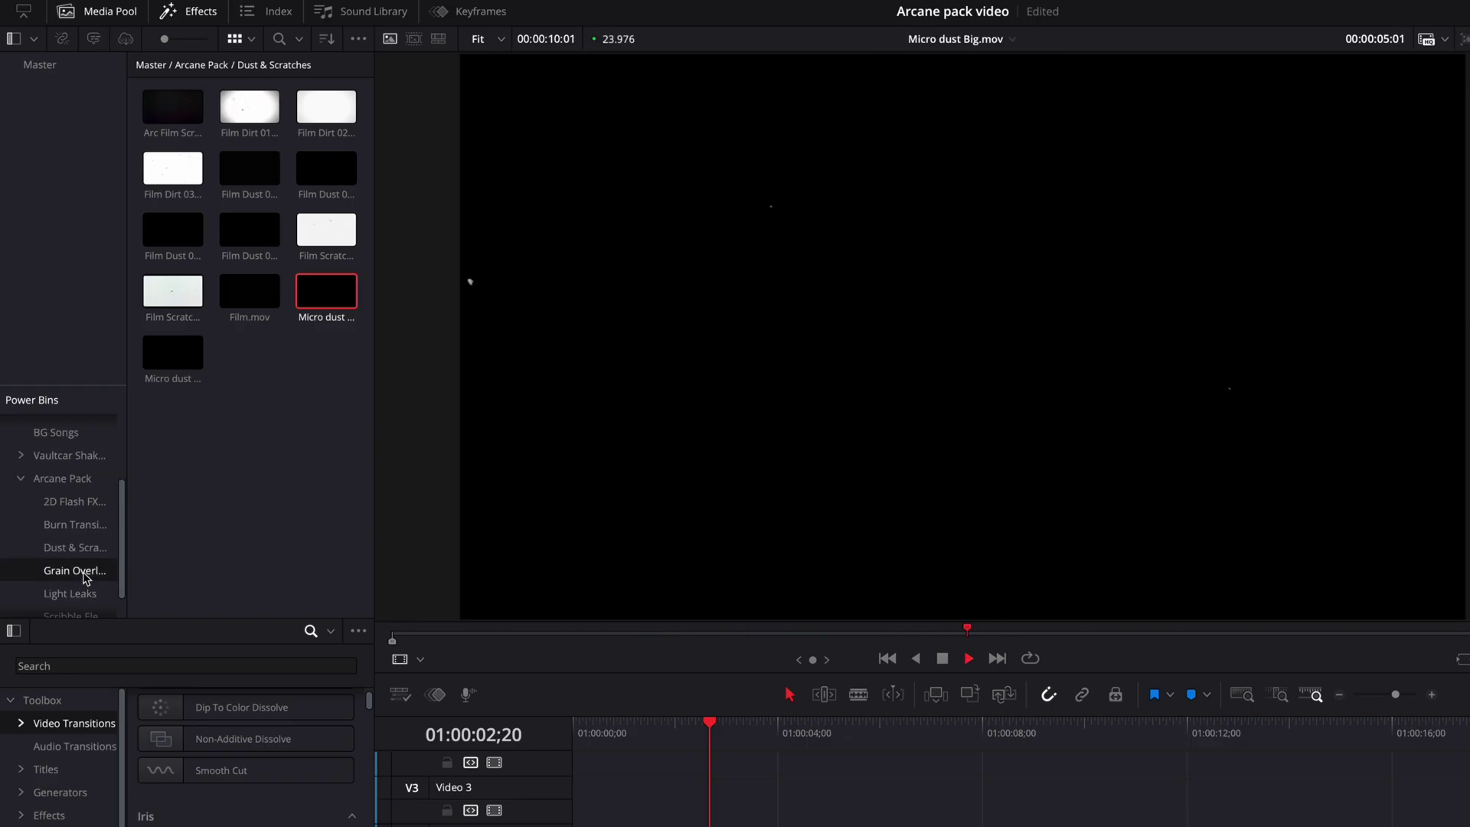
click(85, 573)
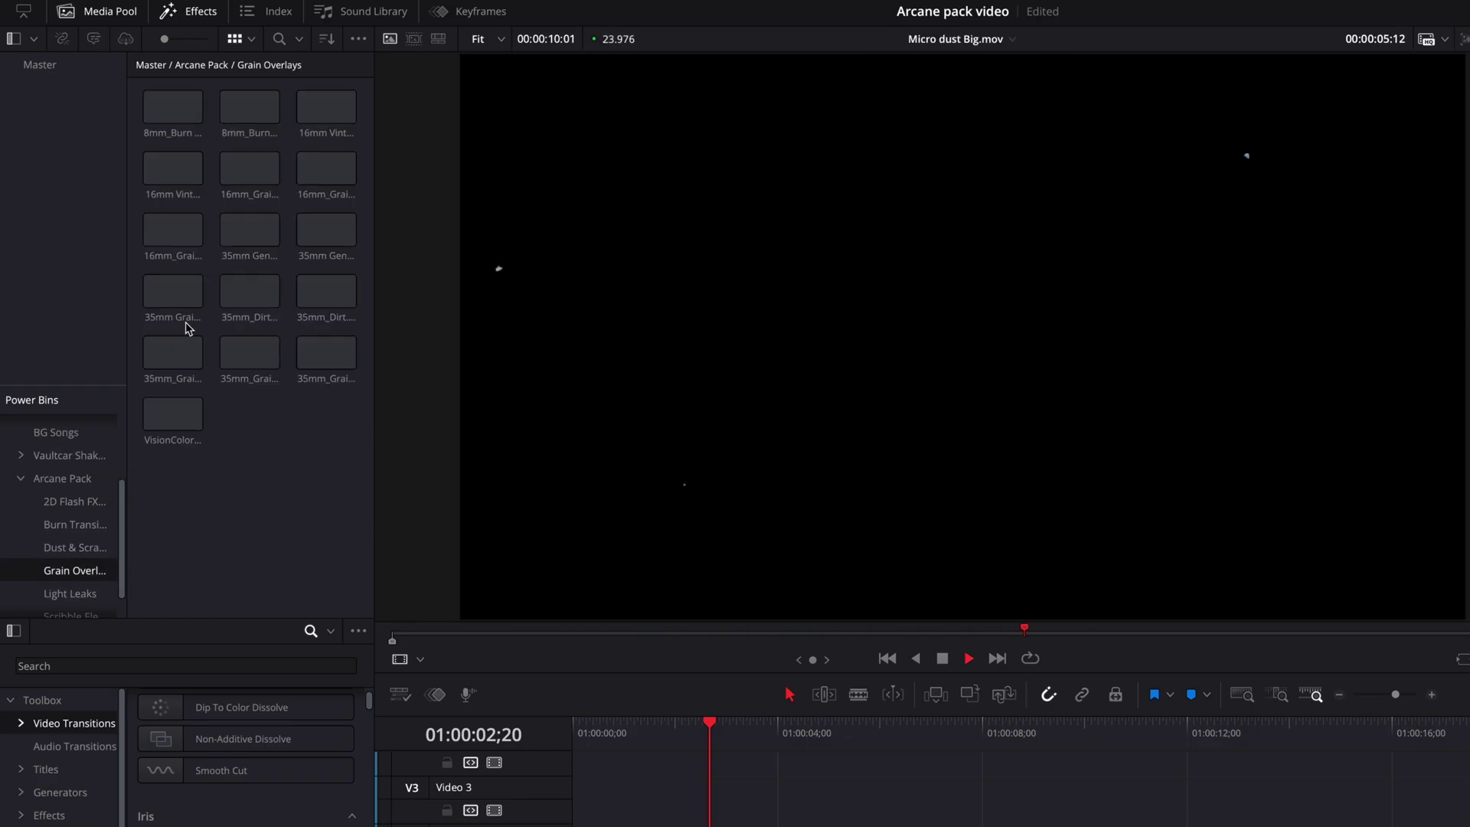
click(163, 235)
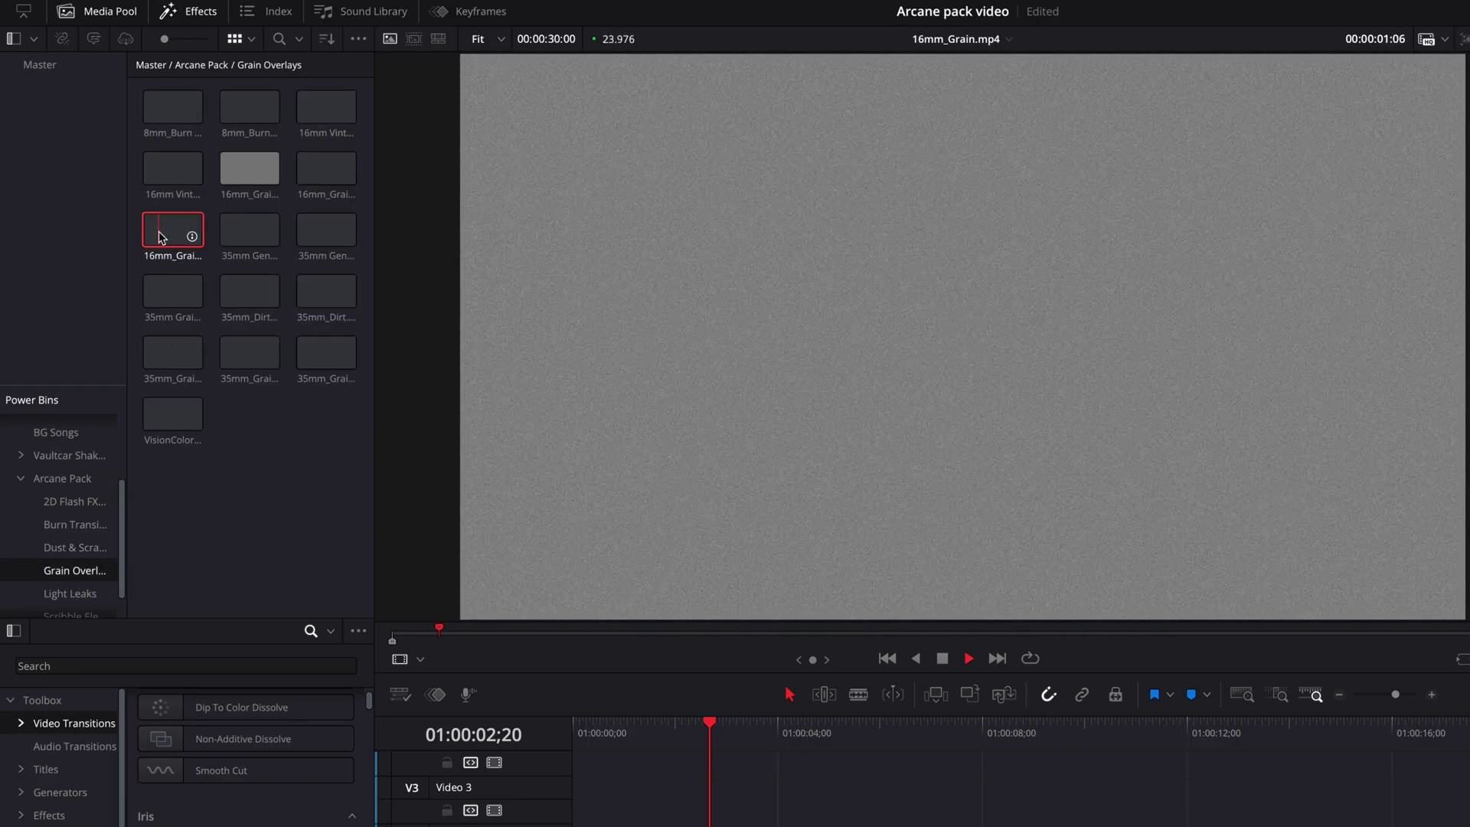
click(310, 106)
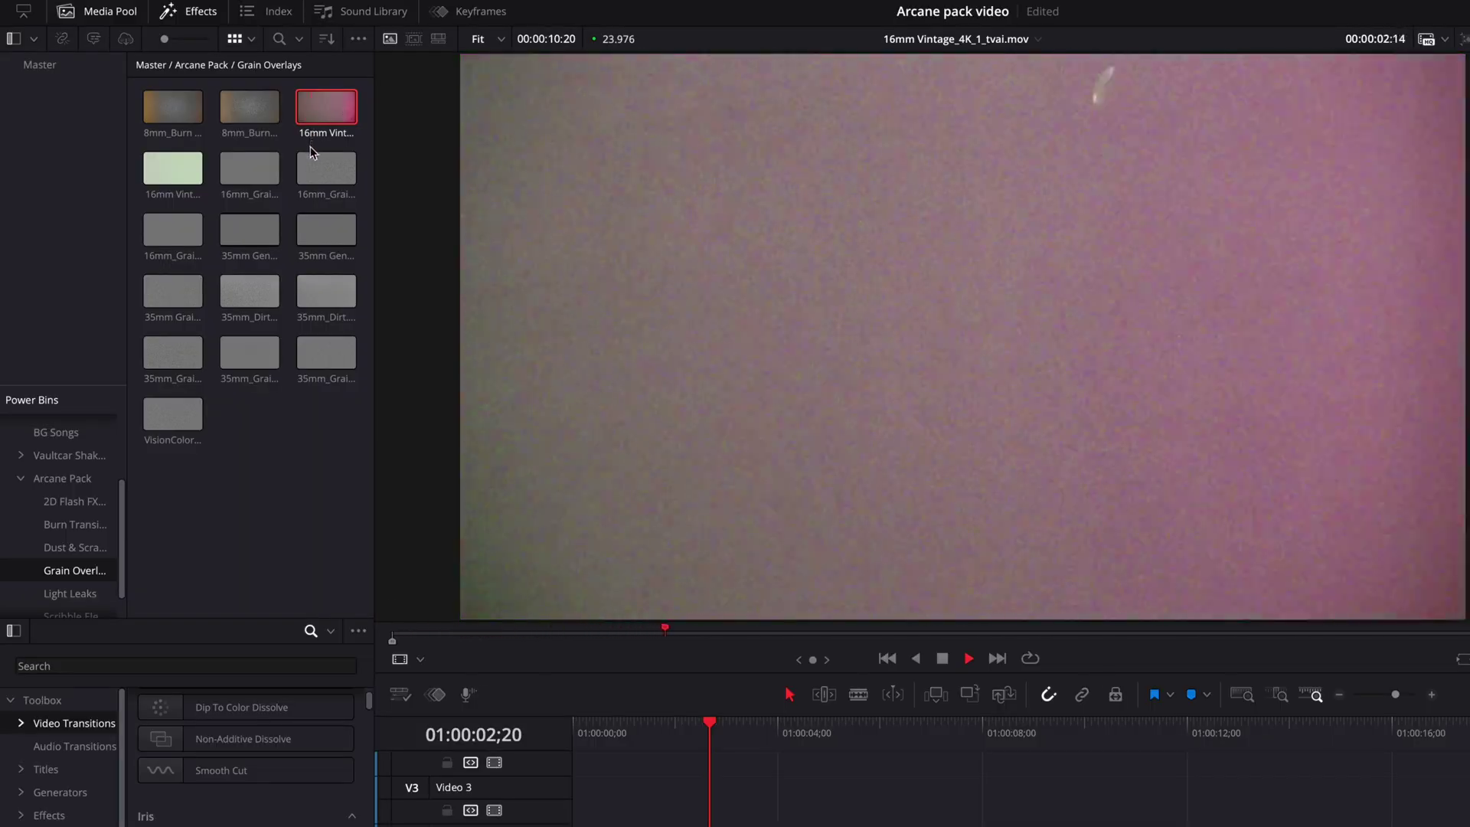
click(314, 175)
Browse the Light Leaks bin and preview LightLeaks (1).mov
click(104, 594)
scroll(241, 447, down, 3)
click(242, 447)
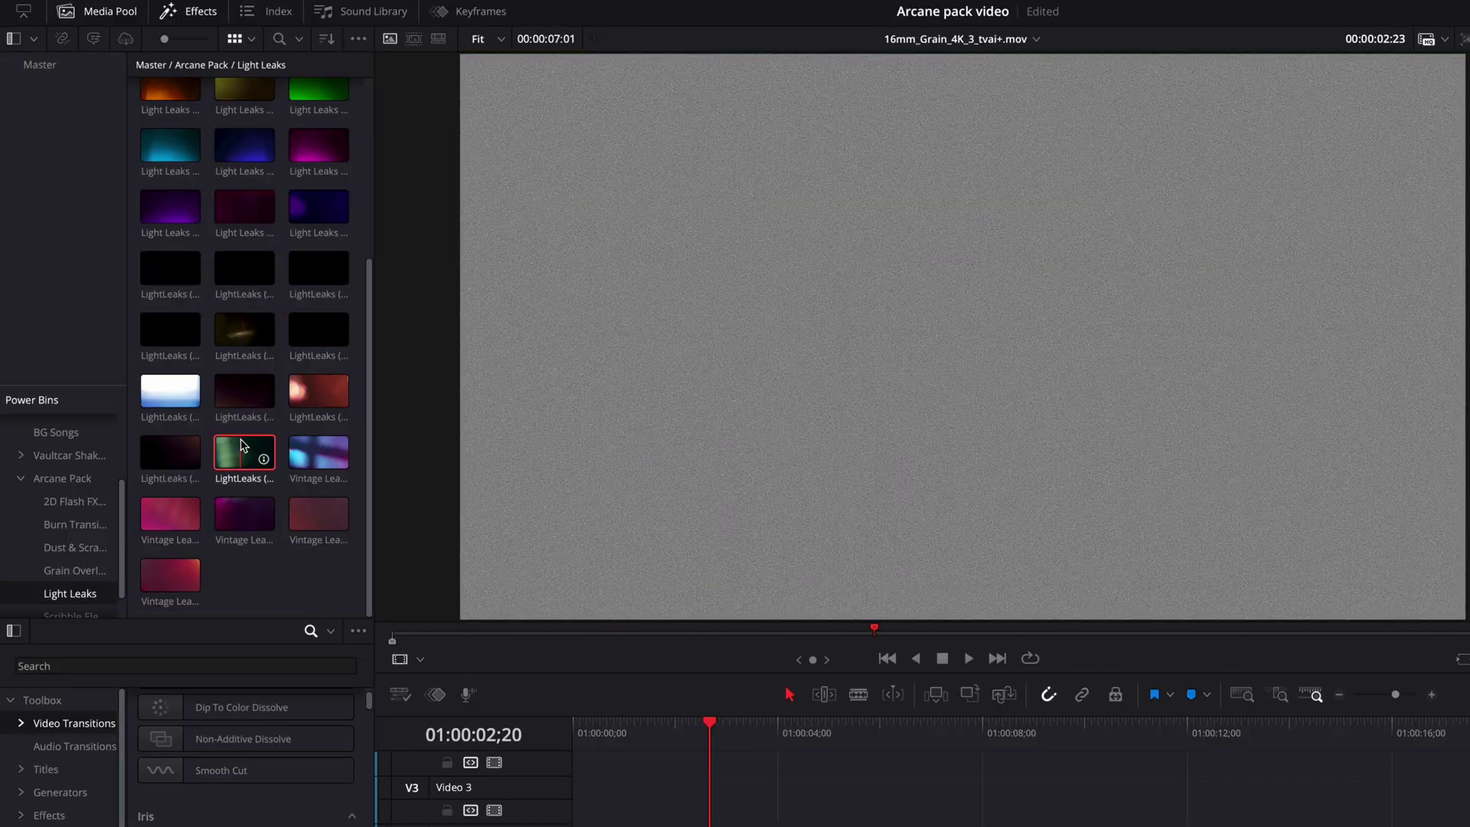
click(172, 277)
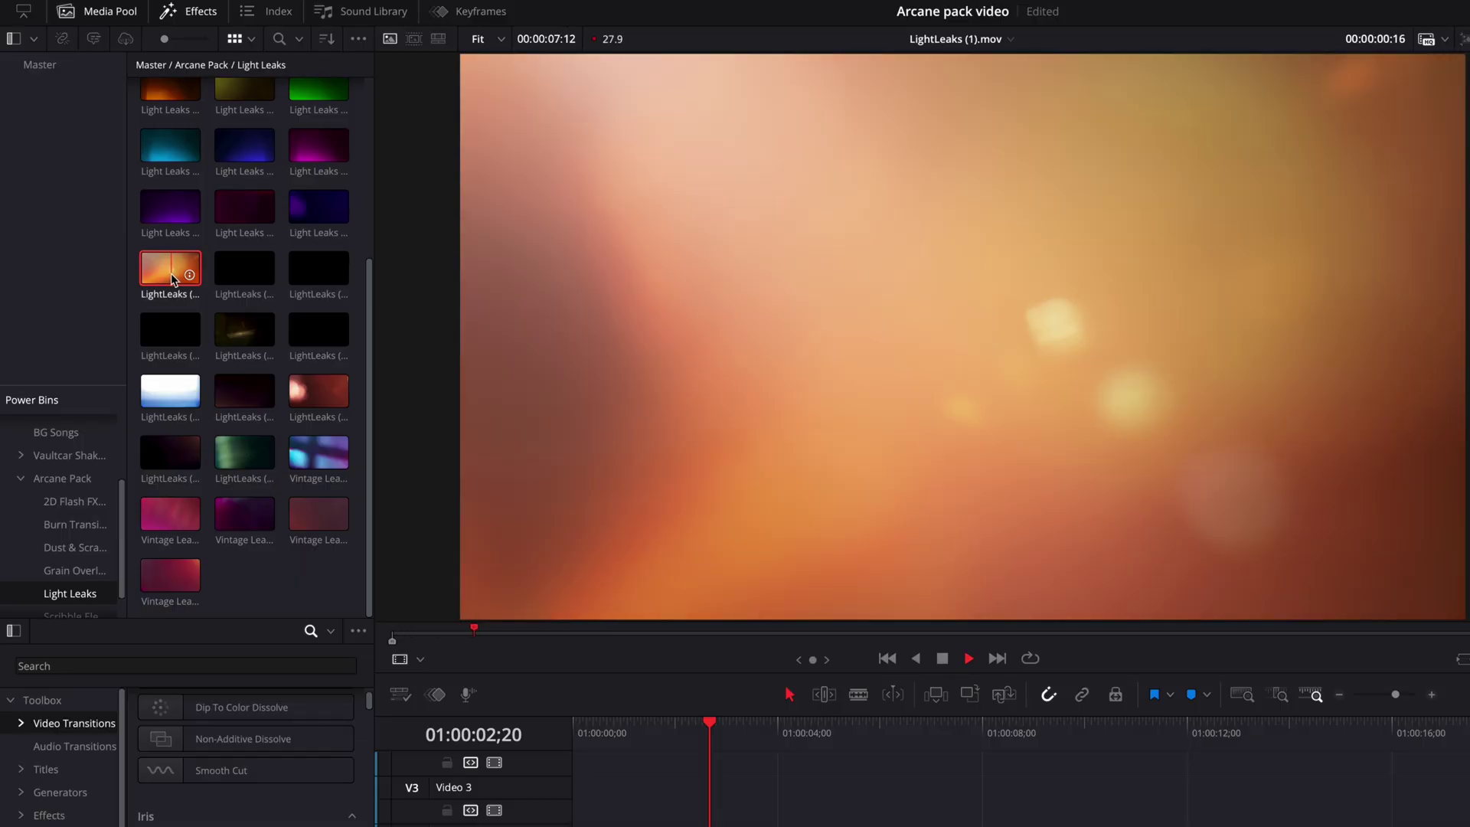
scroll(252, 287, up, 4)
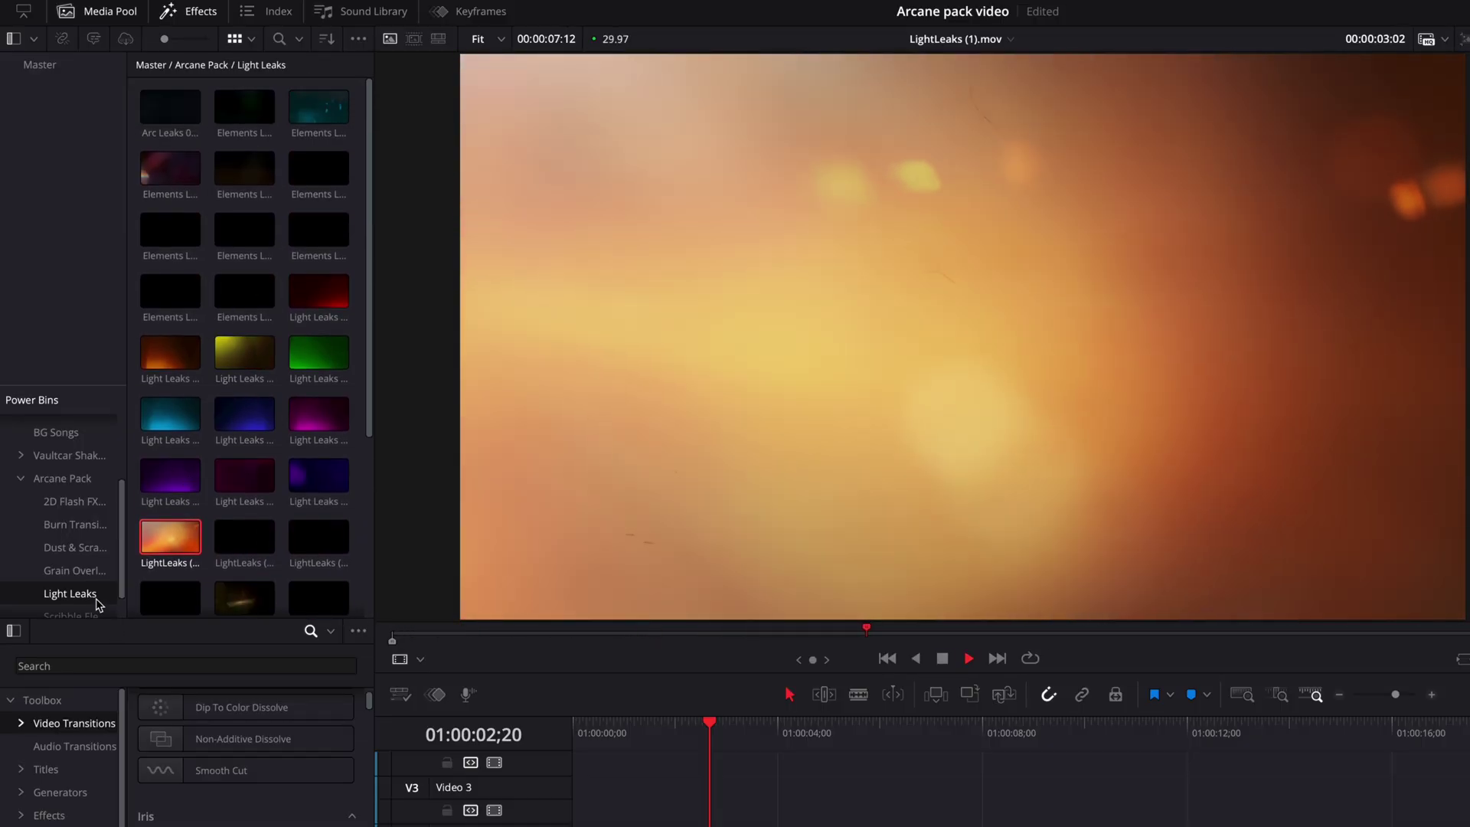
Browse the Scribble Elements bin and preview BigX.mov and Chaos2.mov
scroll(98, 605, down, 1)
click(83, 595)
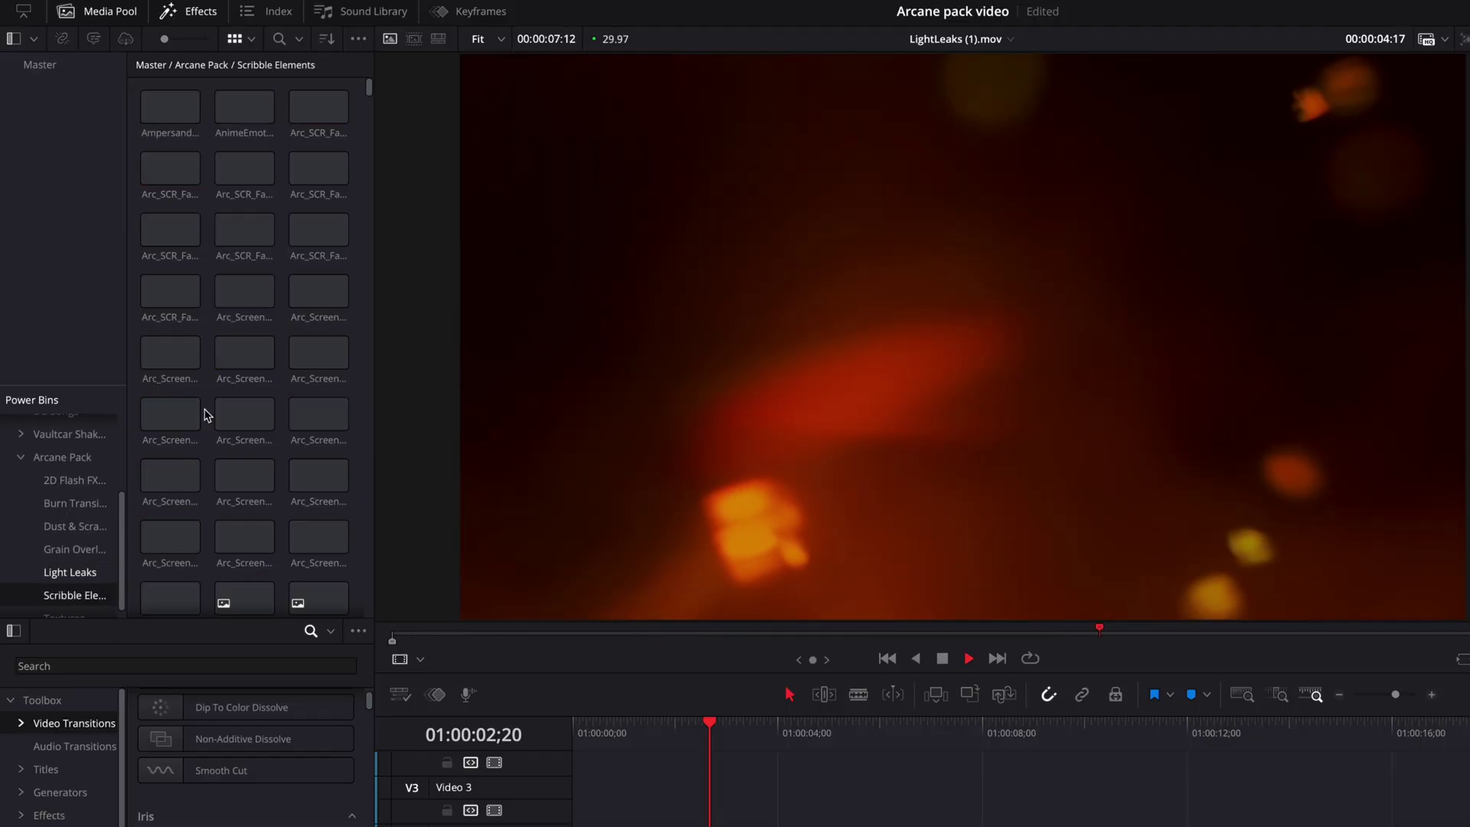
scroll(245, 360, down, 3)
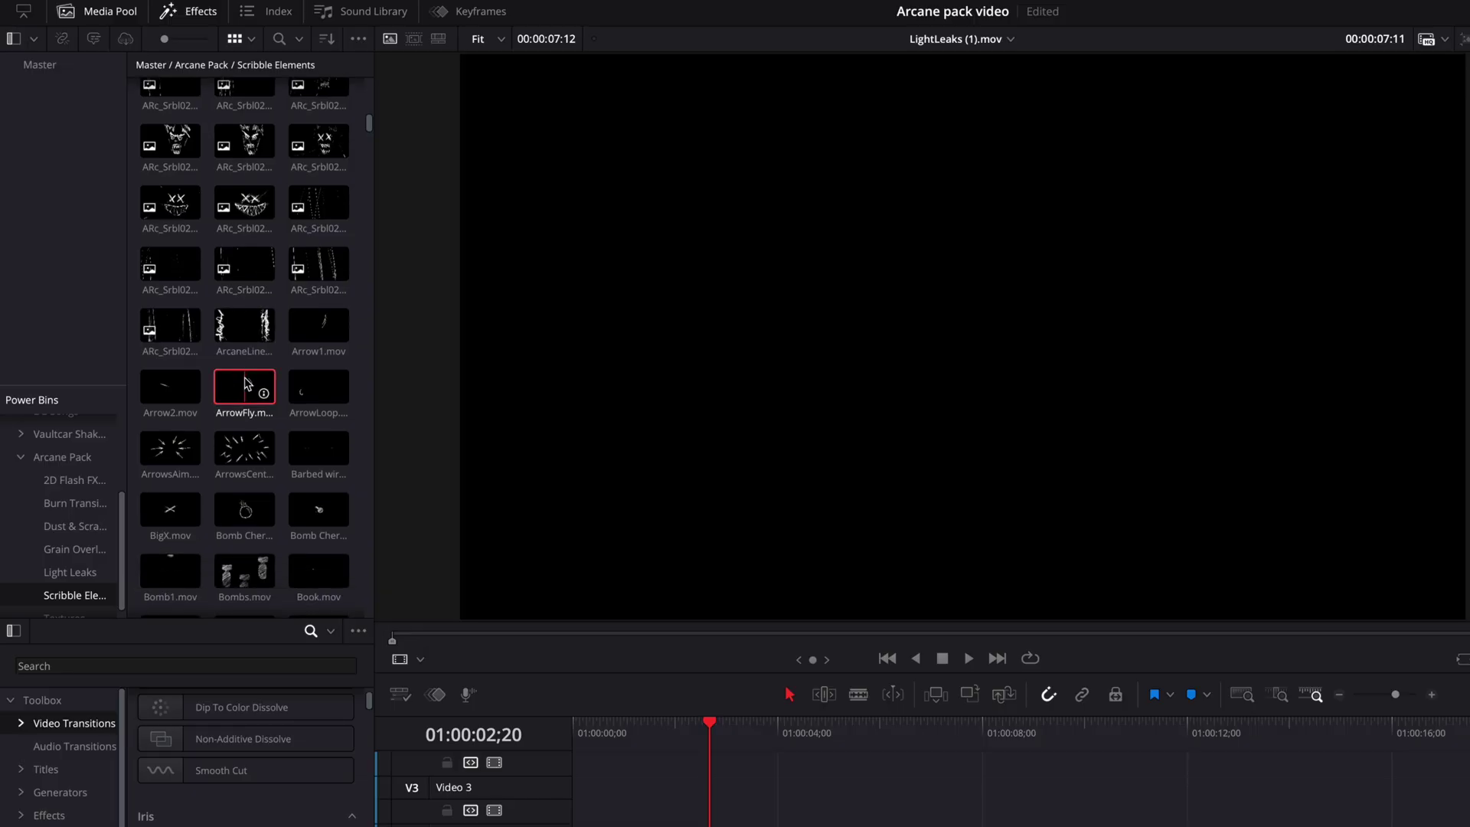
scroll(242, 380, down, 2)
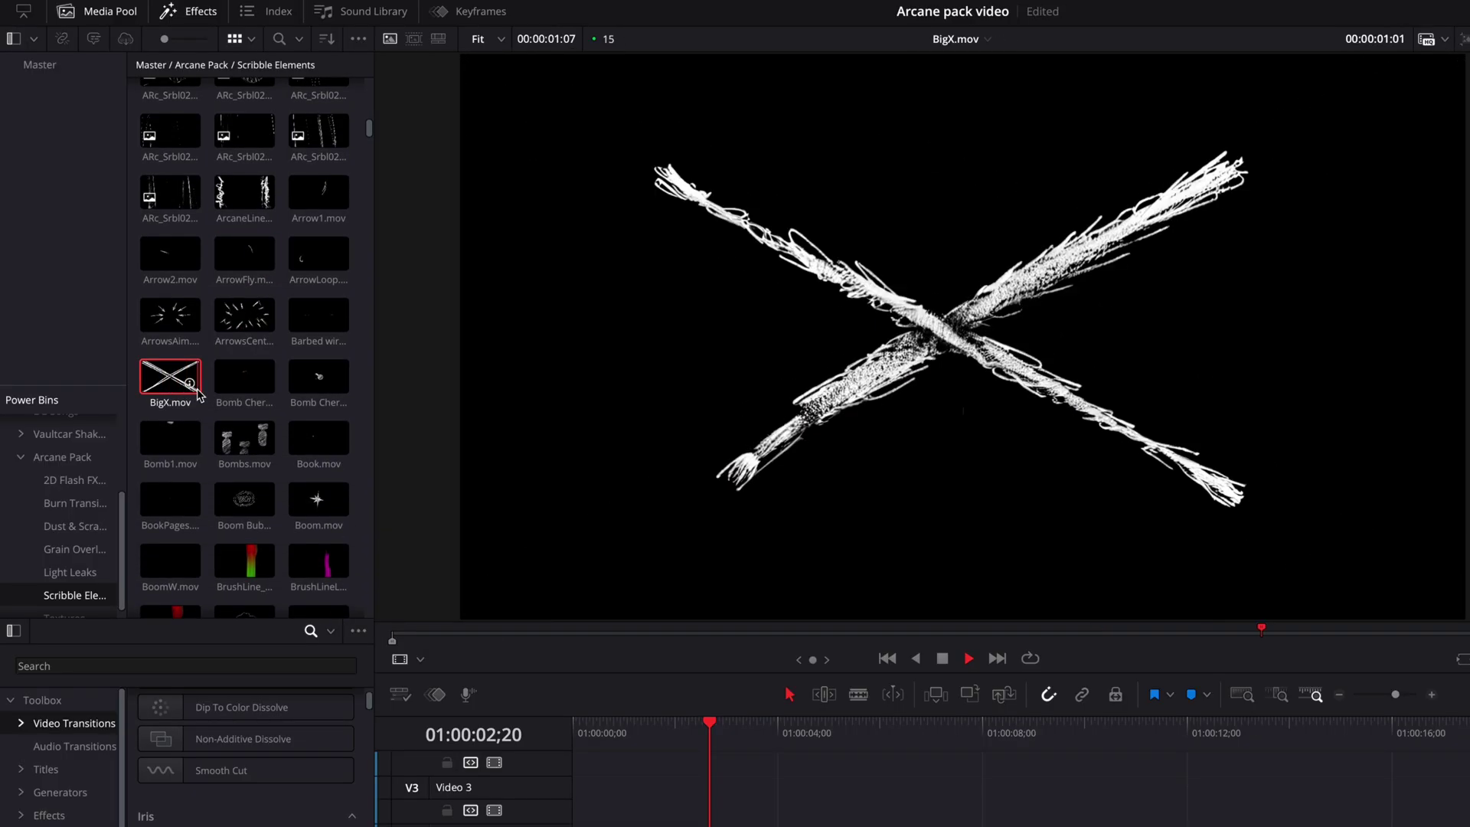
scroll(197, 392, down, 5)
double_click(244, 443)
key(space)
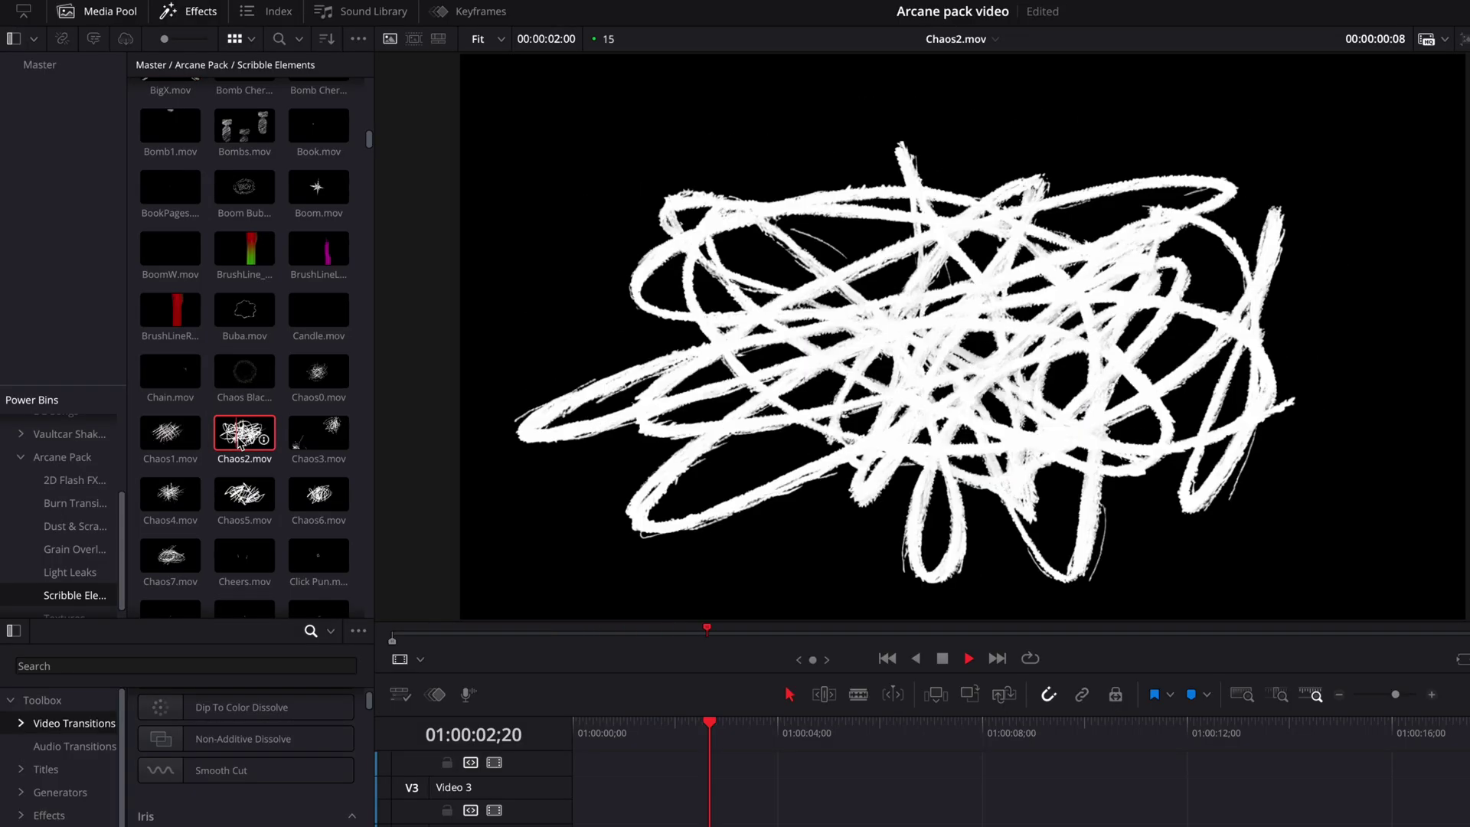
Look further through the scribble clips and preview the SCR_Sml.mov smile and the SCRBL_GRFT_40.mov graffiti
scroll(246, 433, down, 5)
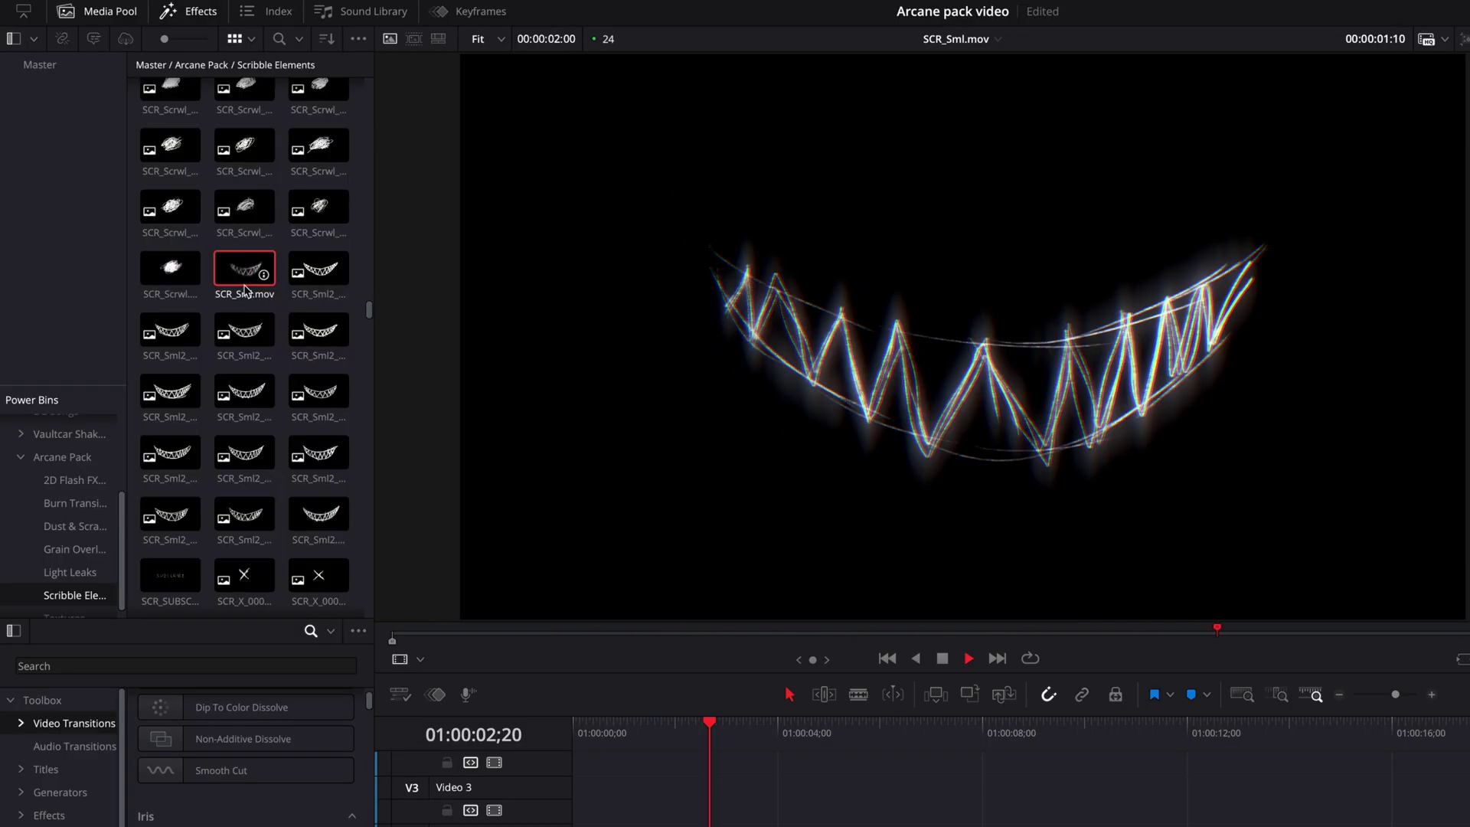
scroll(247, 291, down, 6)
scroll(247, 291, down, 8)
click(229, 430)
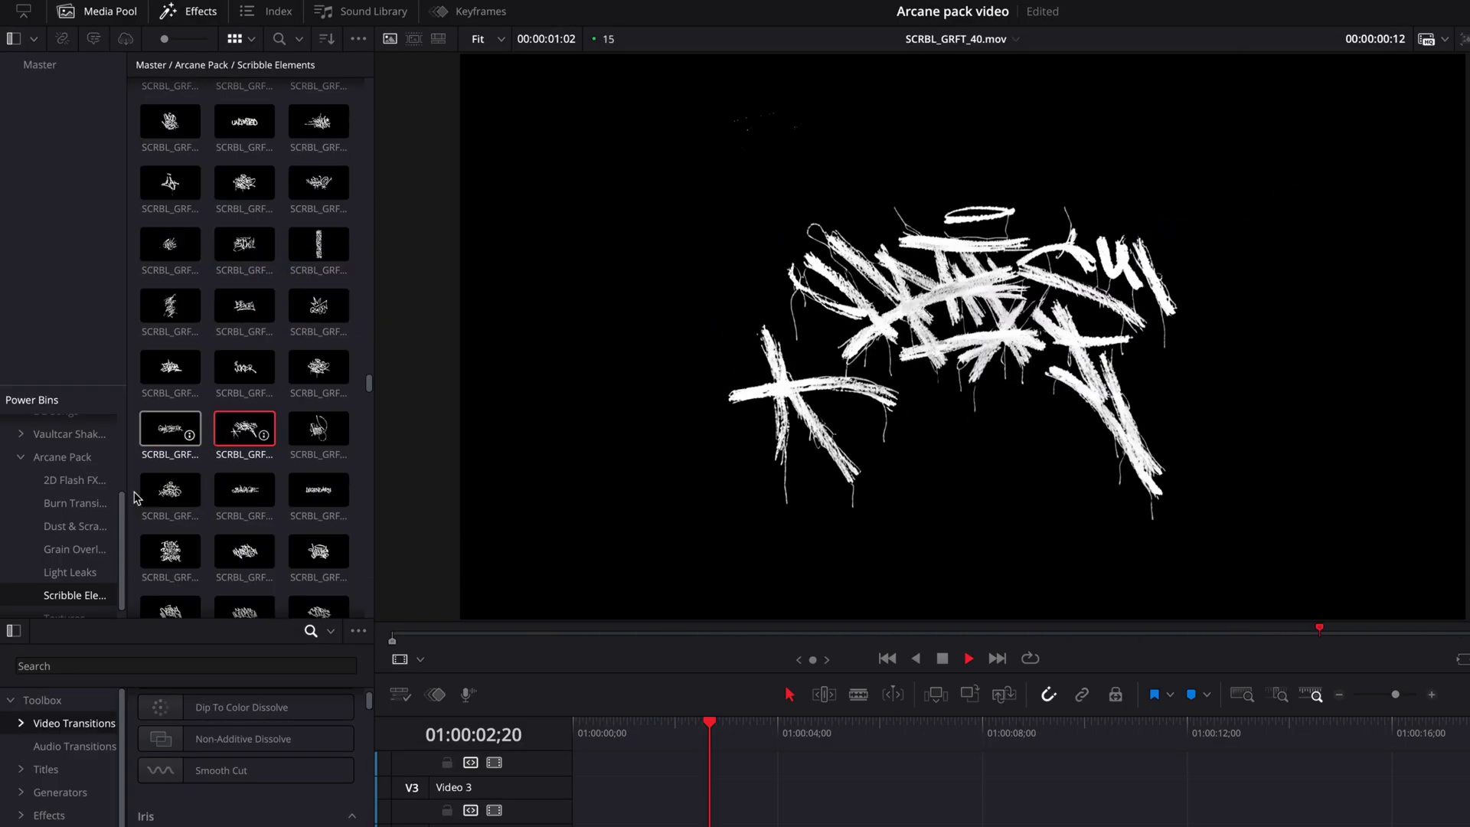
Preview Grainy Paper 04 4K.mov and the last grainy paper clip in the Textures bin
scroll(110, 521, down, 1)
click(88, 608)
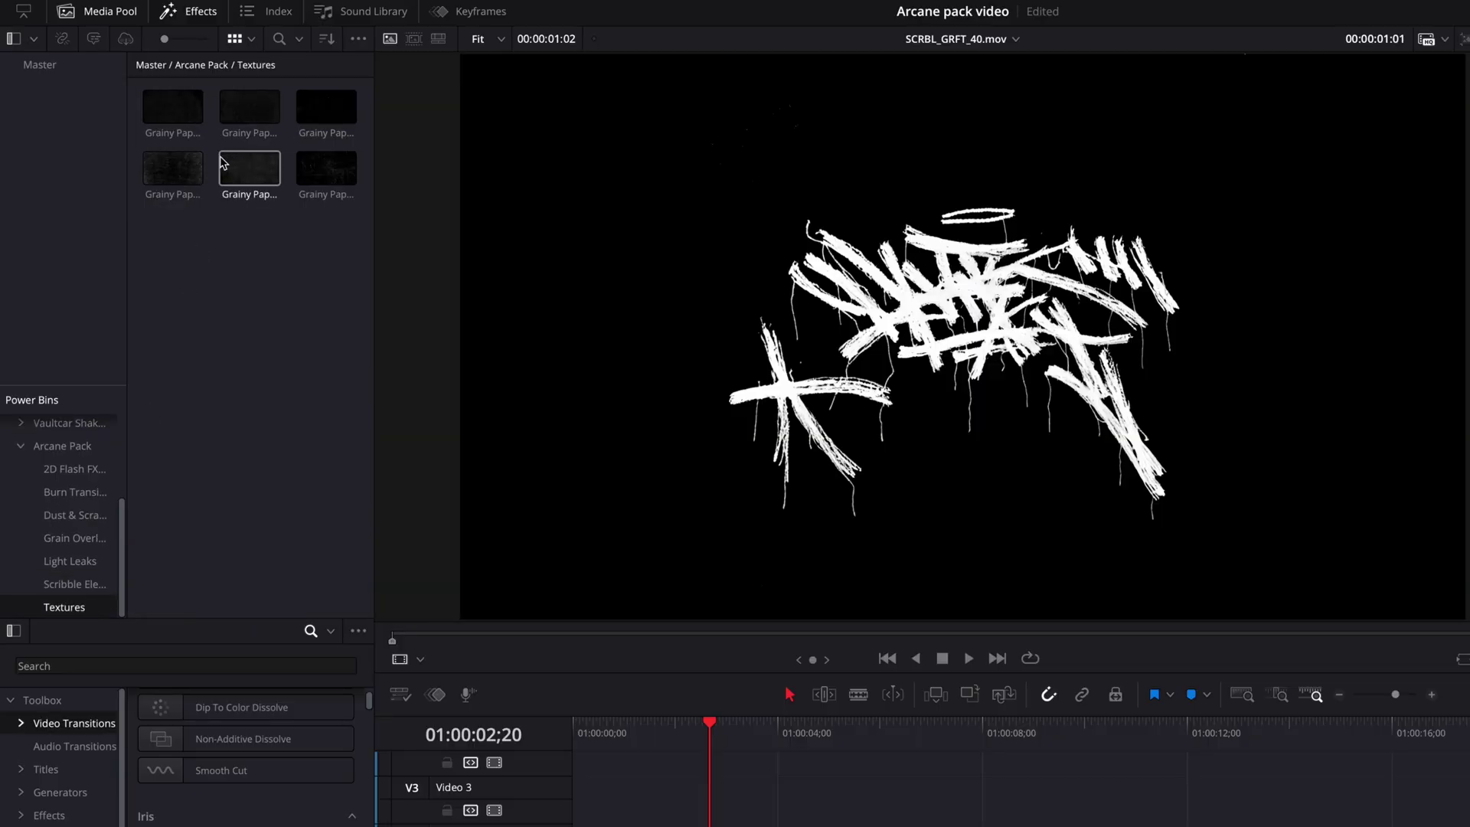
click(184, 174)
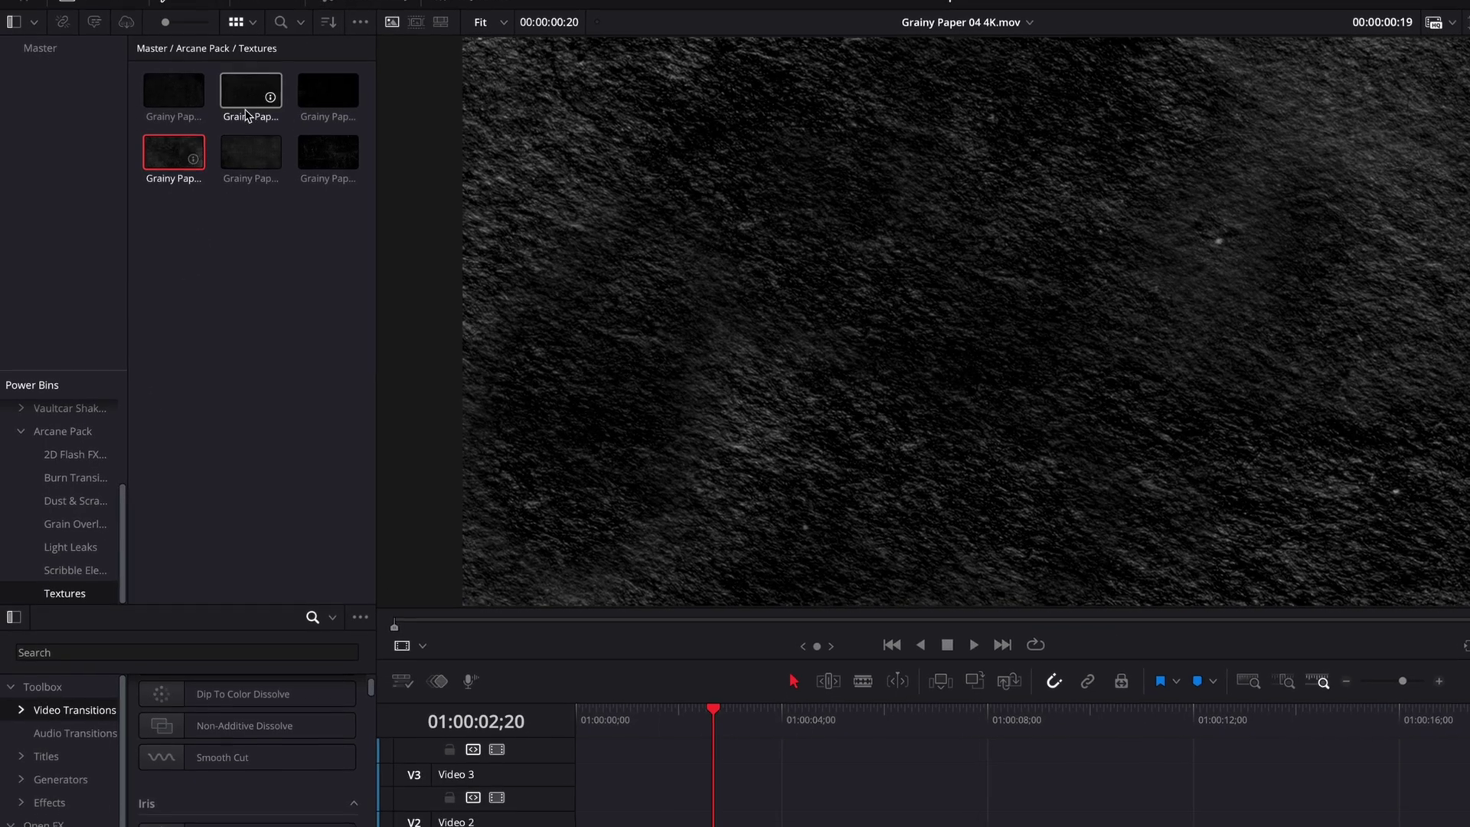
click(318, 174)
Search the effects library for "arca" and look through the Arcane effects
click(153, 605)
text(arca)
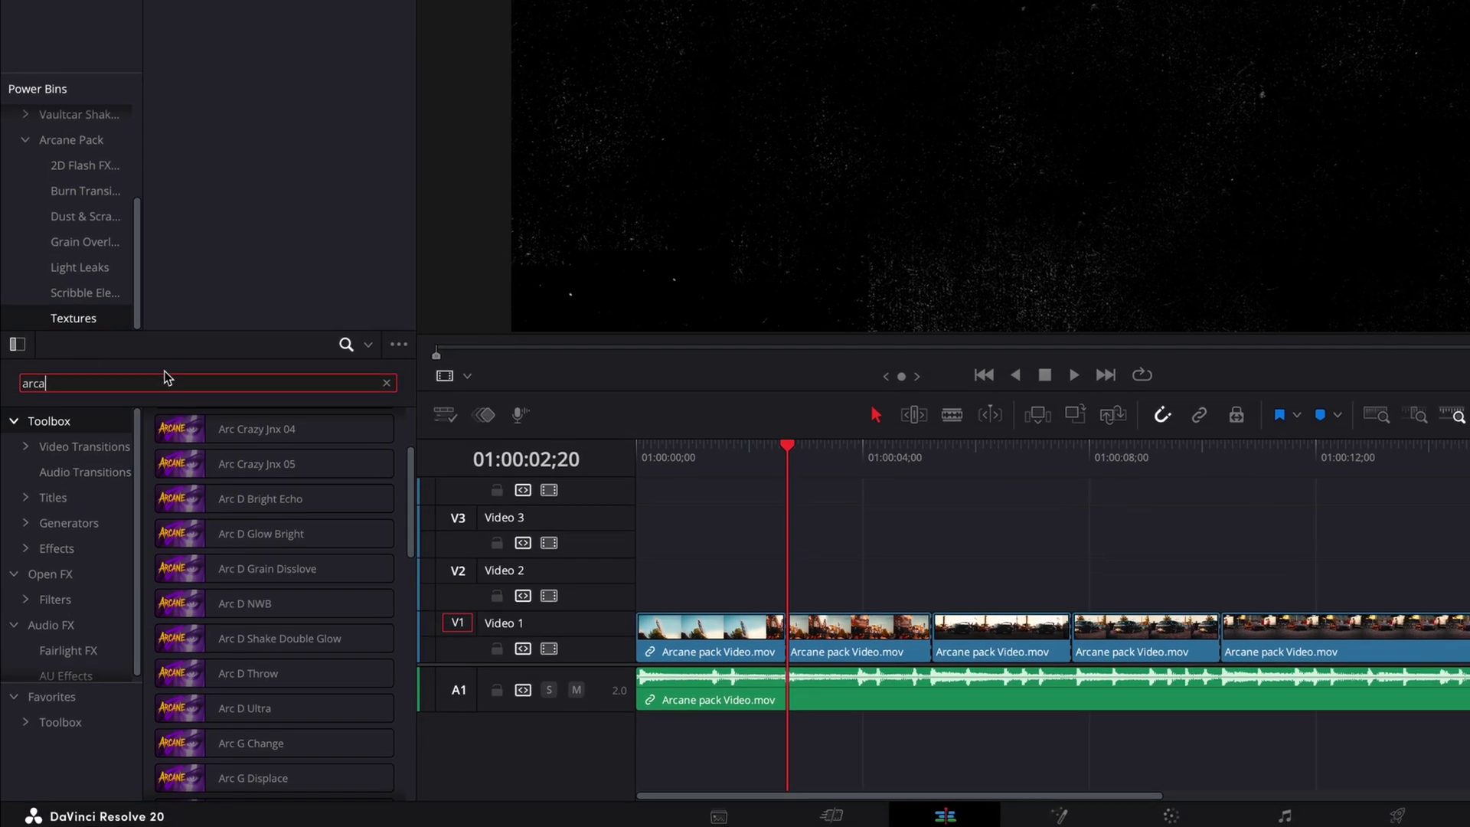
scroll(348, 482, down, 8)
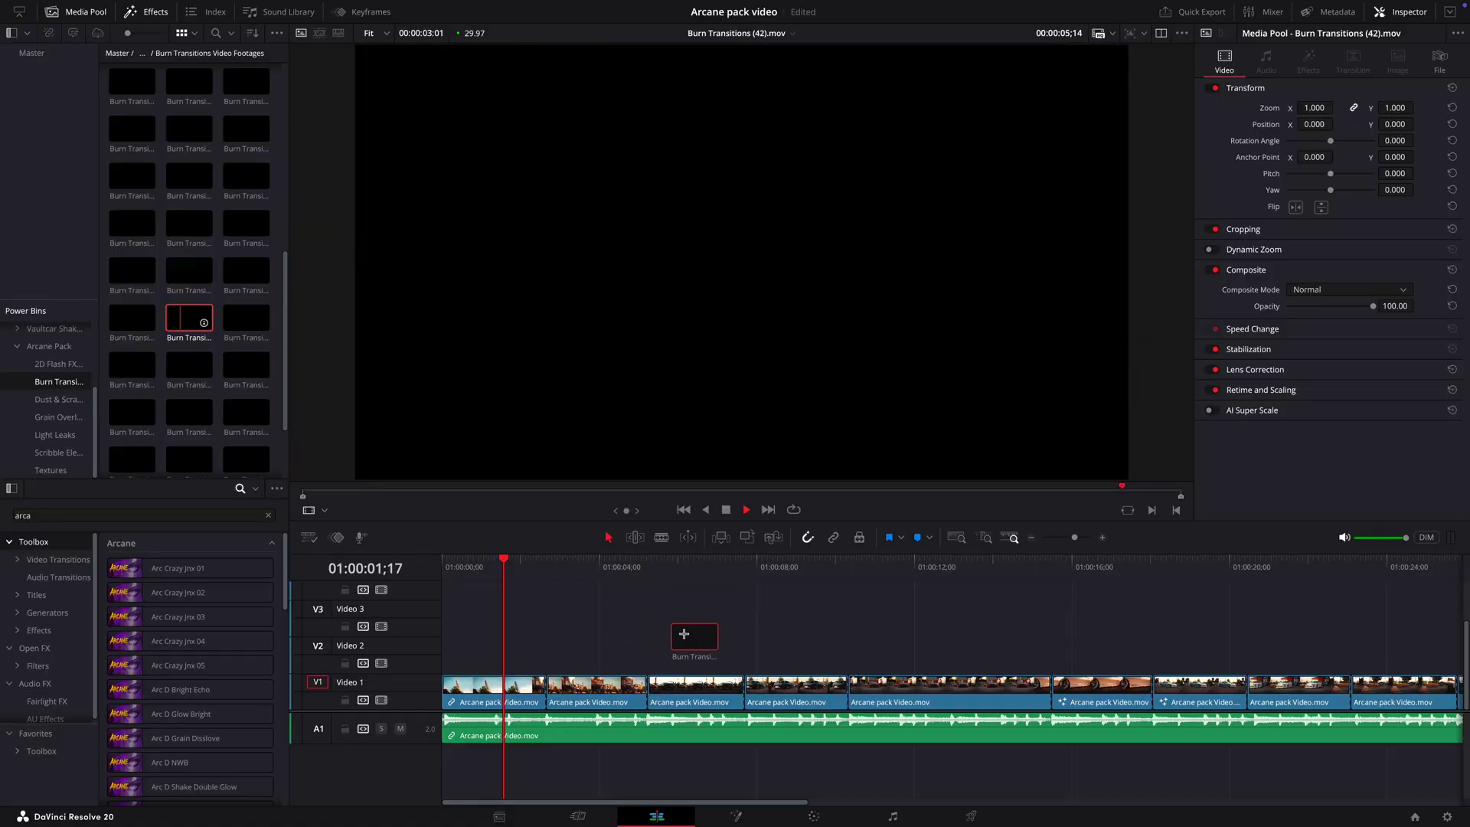
Place Burn Transitions (42).mov on Video 2 over the cut between the second and third clips, and play back the cut
mouse_move(684, 634)
mouse_down()
mouse_move(709, 647)
mouse_move(643, 647)
mouse_move(658, 651)
mouse_up()
key(space)
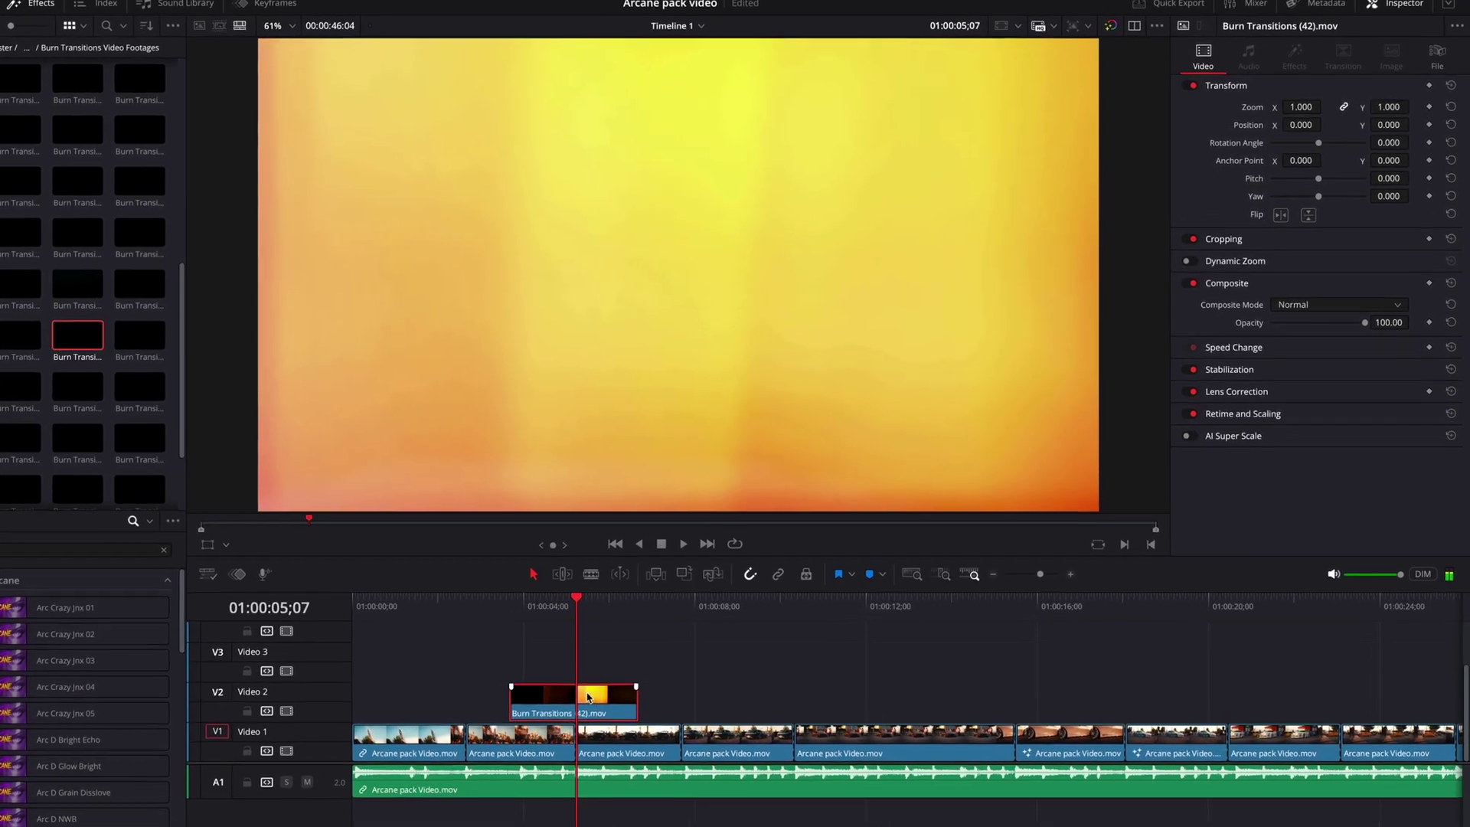
Try the Add composite mode on the Burn Transitions (42).mov clip, change it to Screen, and play back the cut
click(1317, 304)
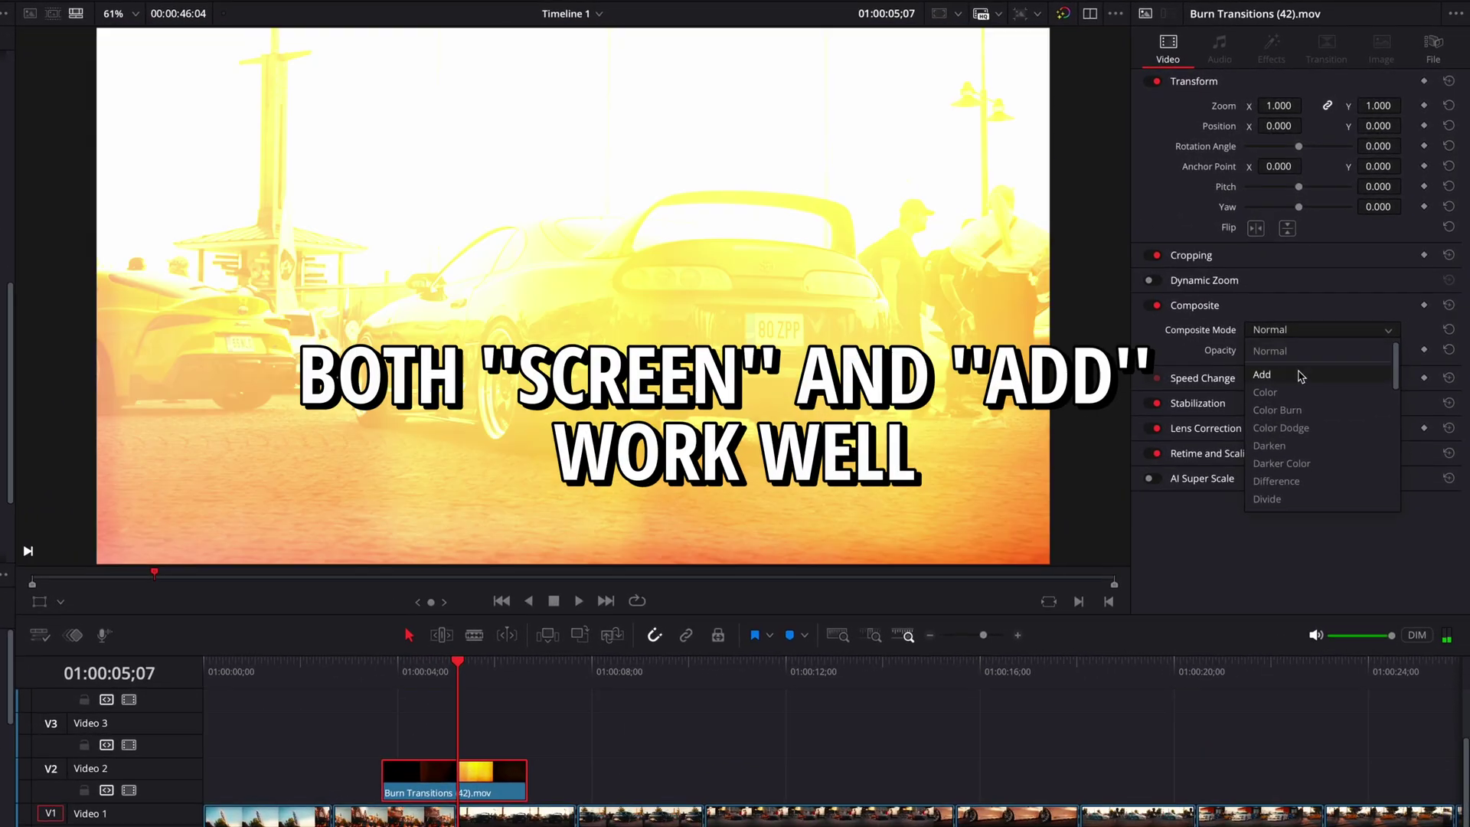
click(1297, 382)
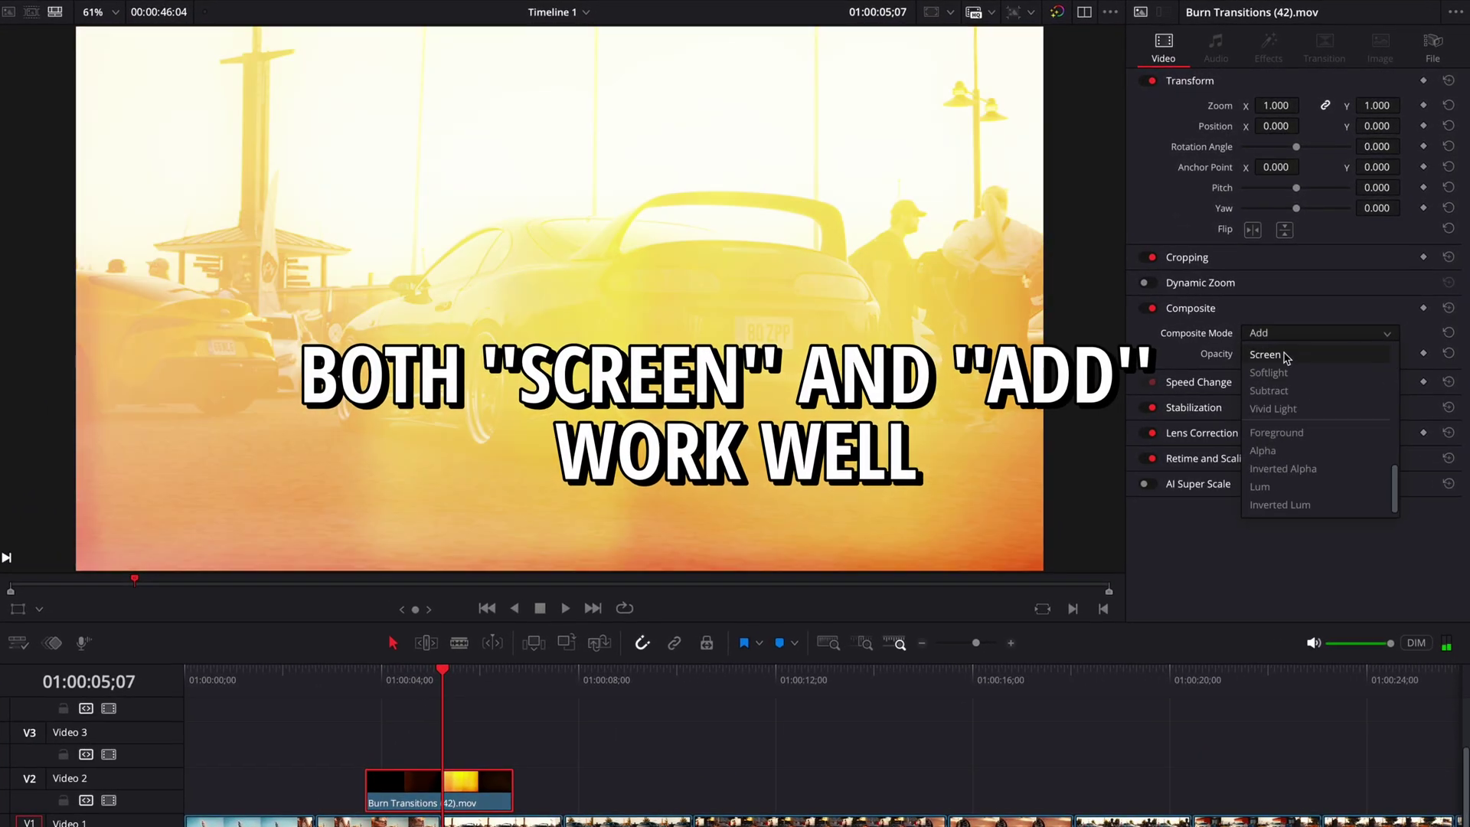
click(1286, 355)
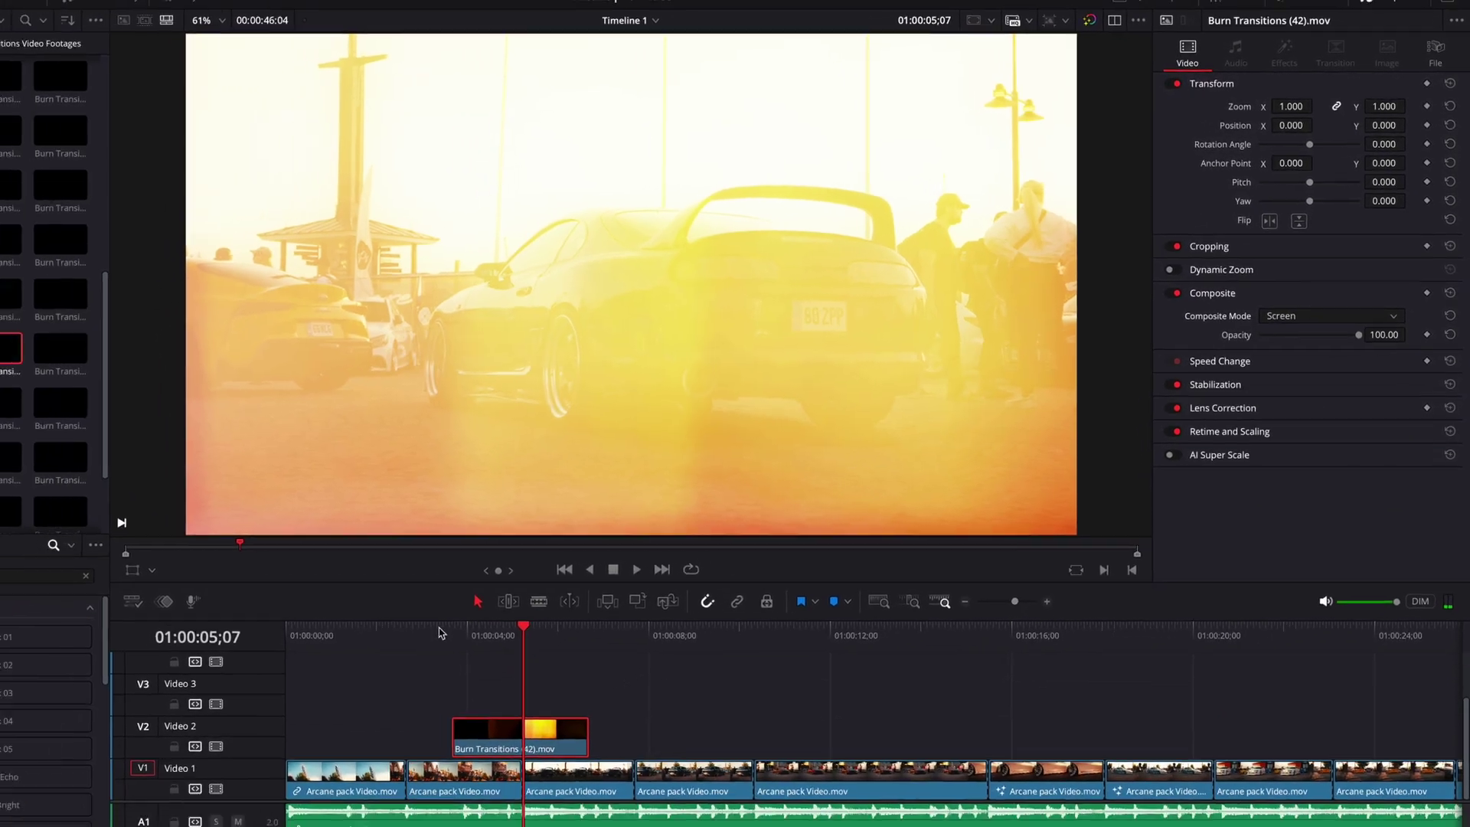
click(357, 674)
key(space)
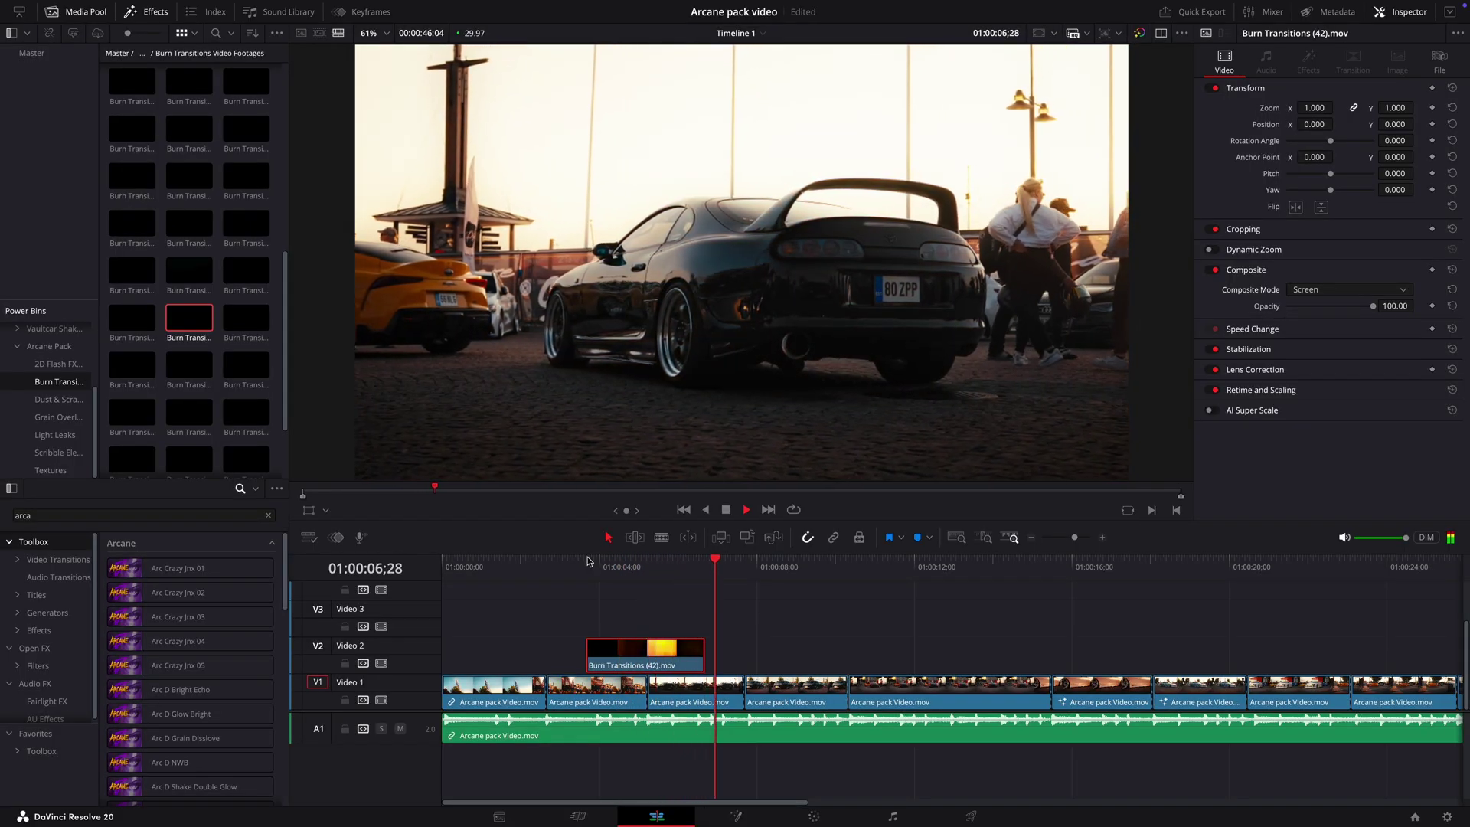
Place Arc Film Scratch Burn.mov on Video 2 and align it over the cut between the first and second clips
drag(189, 85, 518, 503)
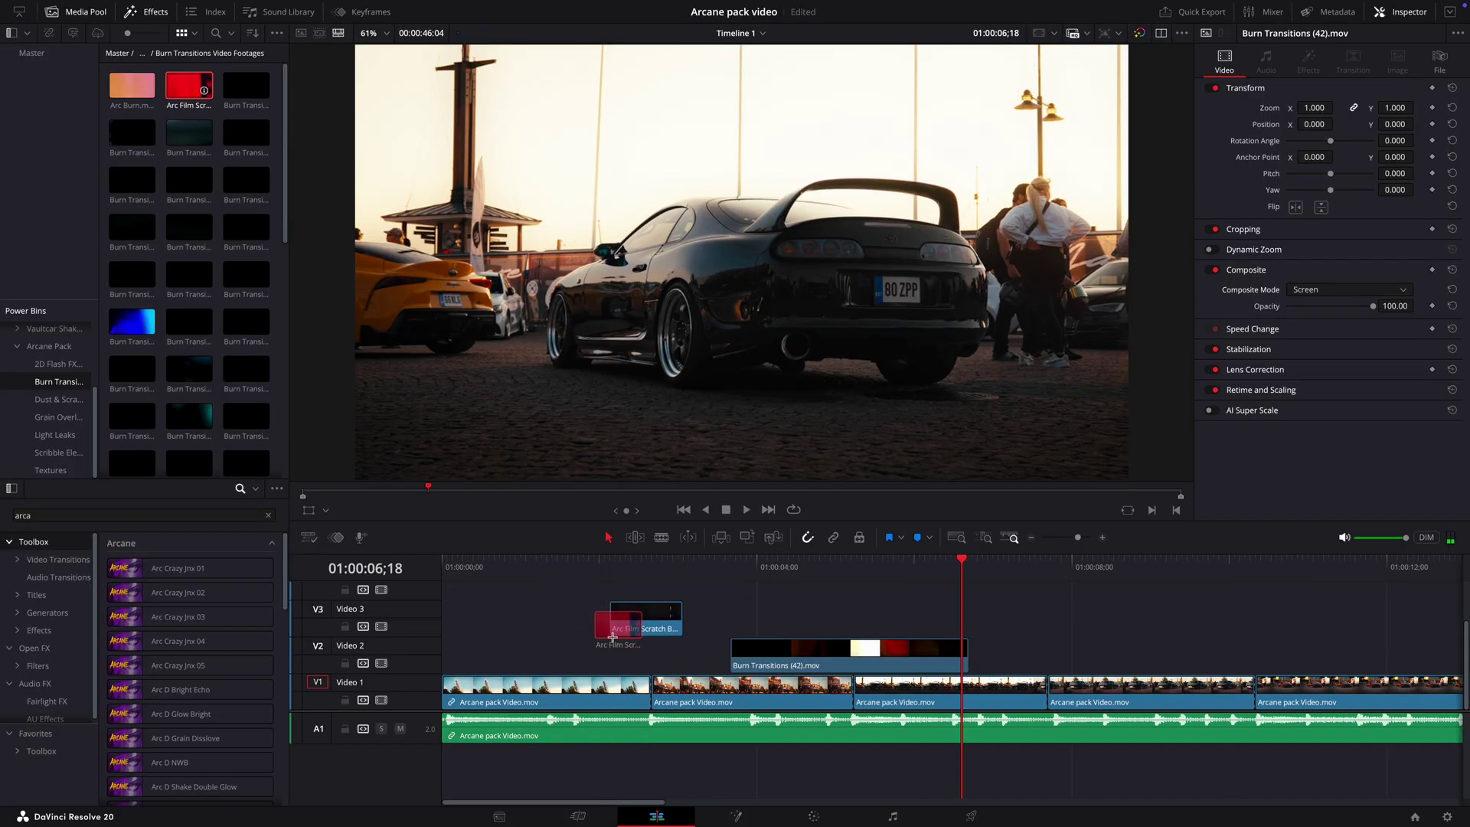
click(615, 570)
key(space)
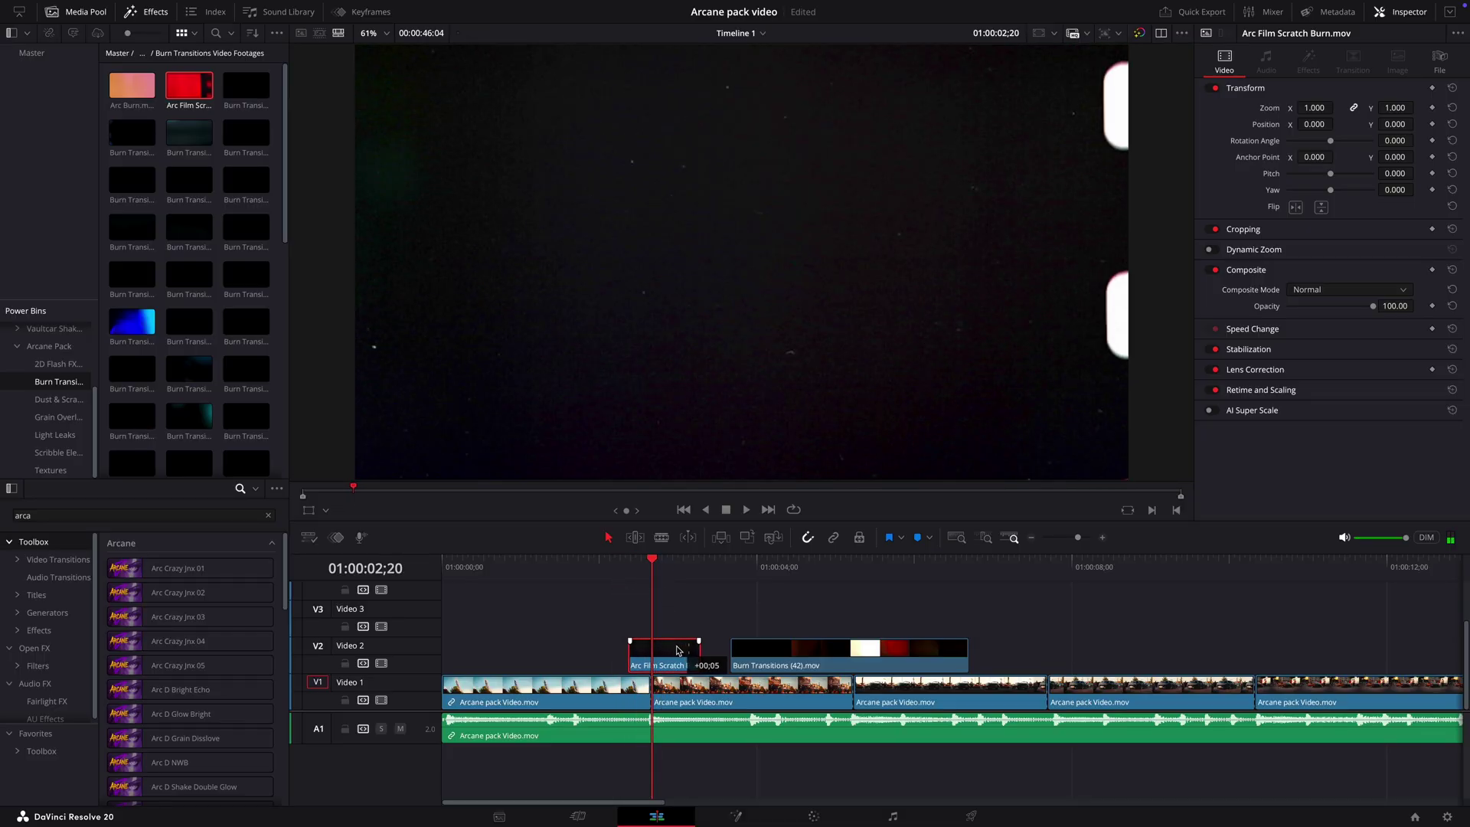
drag(678, 651, 682, 650)
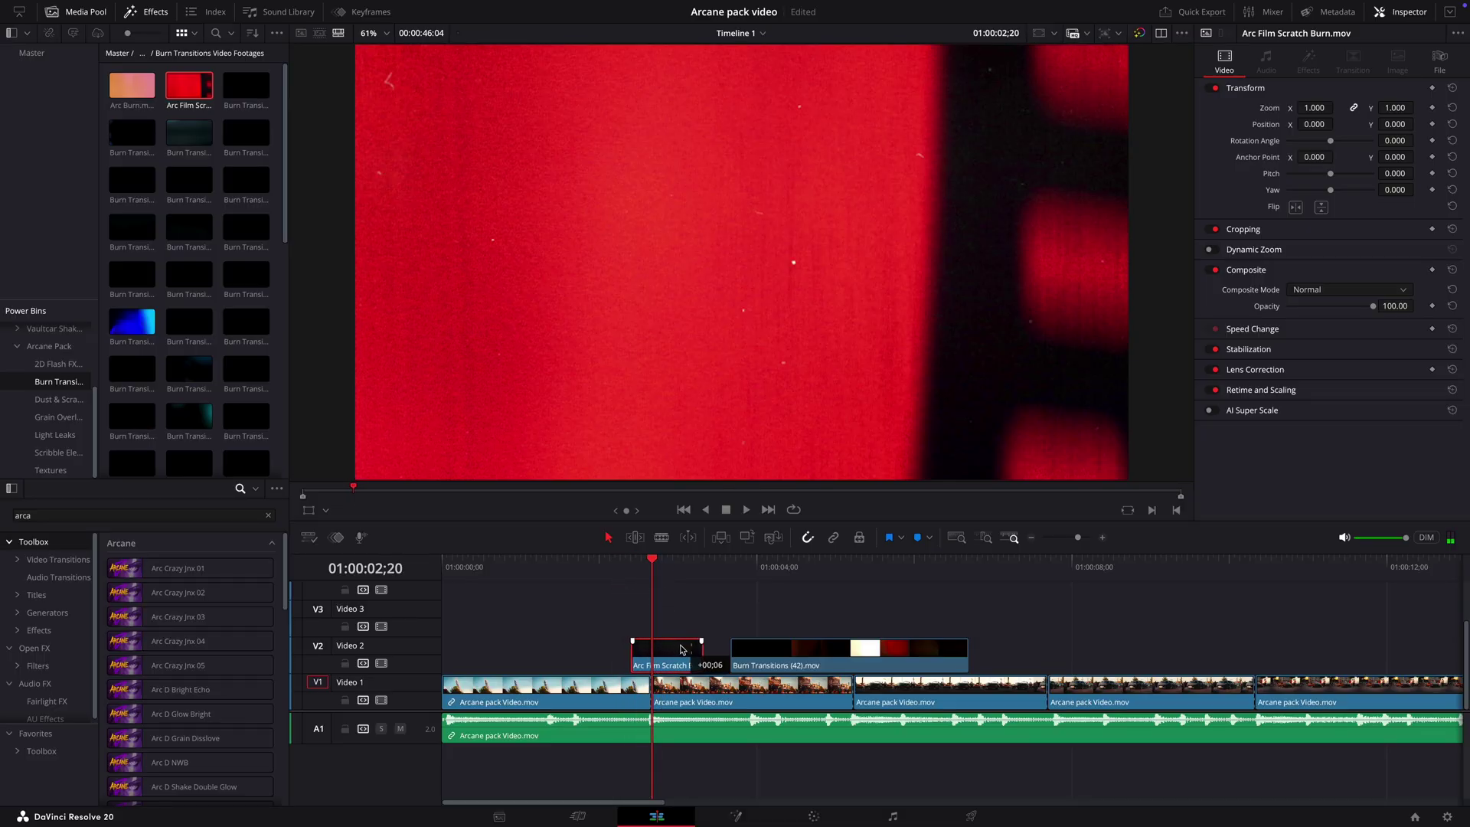
Set the Arc Film Scratch Burn.mov clip's composite mode to Add and play back the first cut
click(1317, 291)
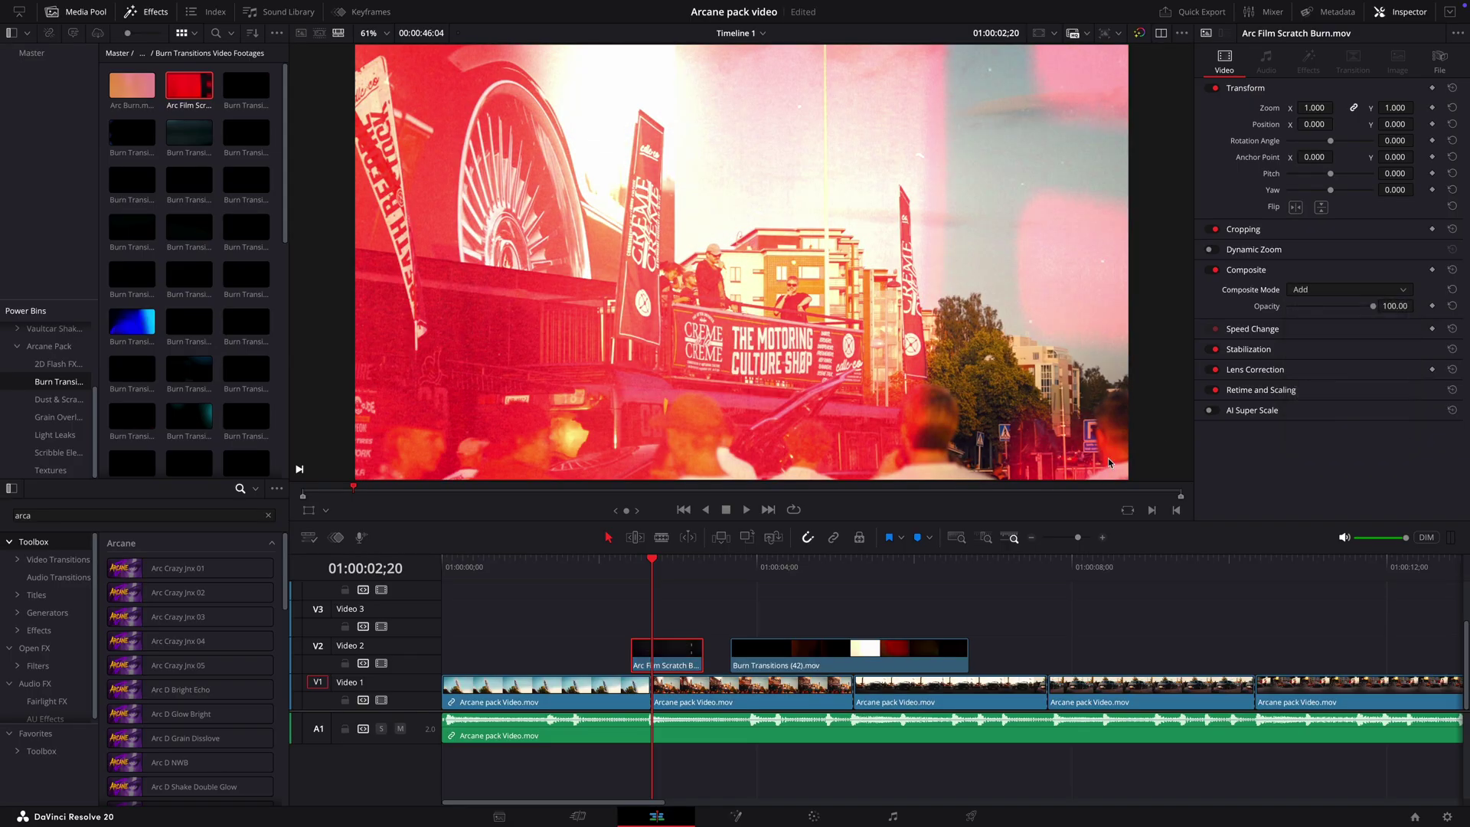
click(610, 570)
key(space)
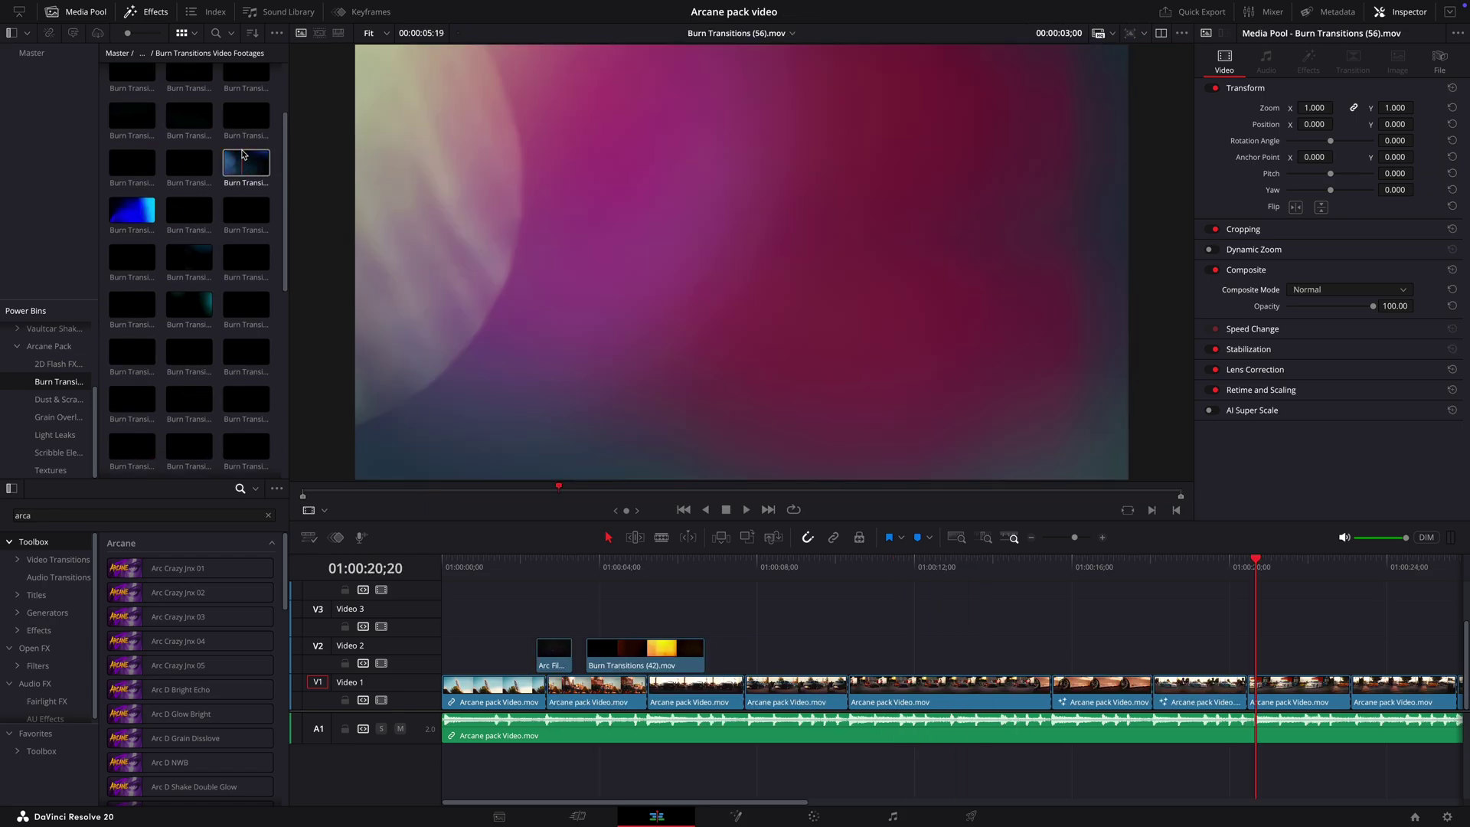
Place Burn Transitions (1).mov on Video 2 over the cut between the sixth and seventh clips with composite mode Add, and play it back
click(237, 100)
drag(242, 100, 1035, 650)
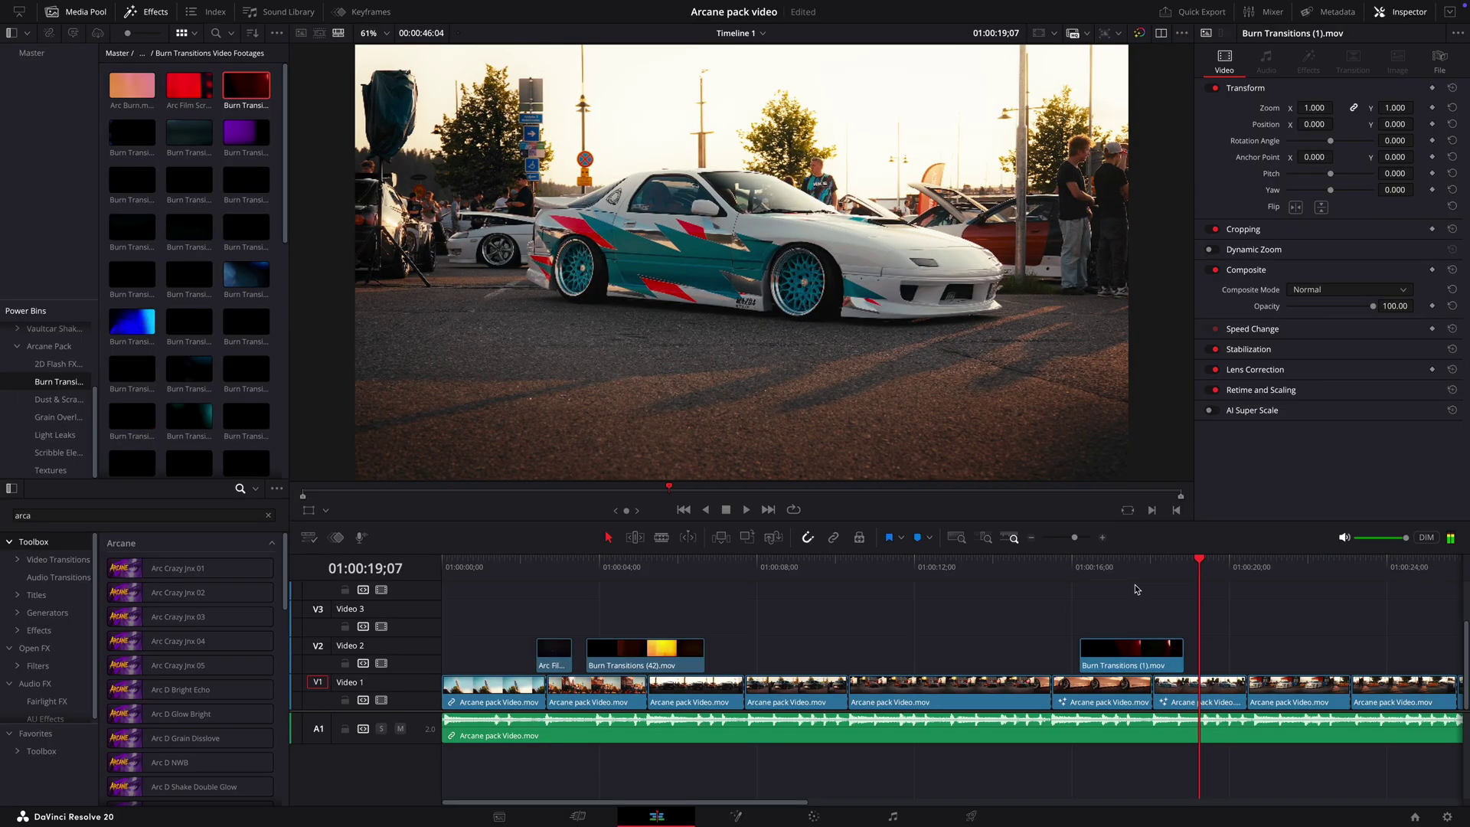
click(1301, 326)
click(1074, 578)
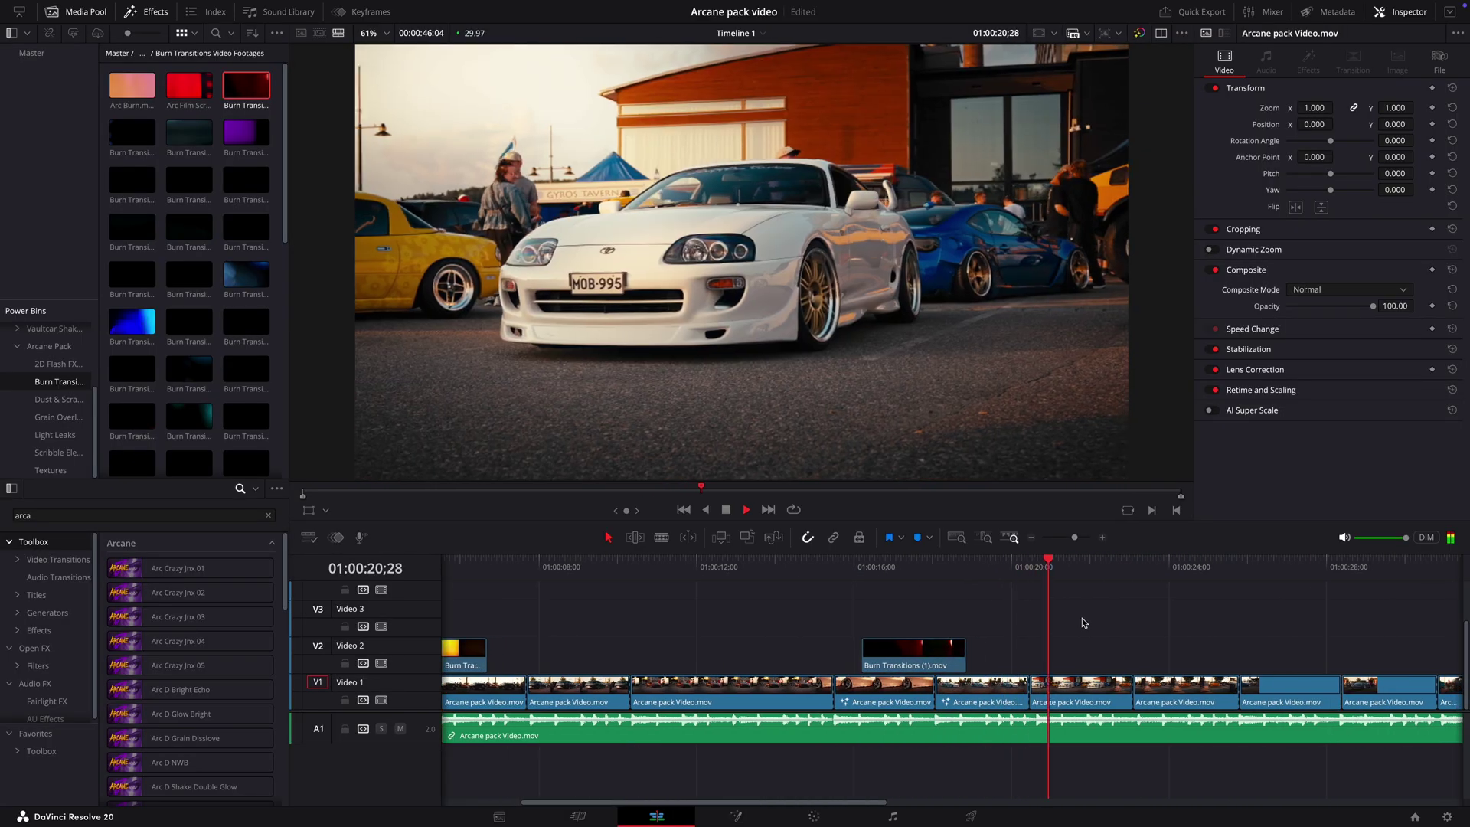
scroll(1083, 623, right, 2)
key(space)
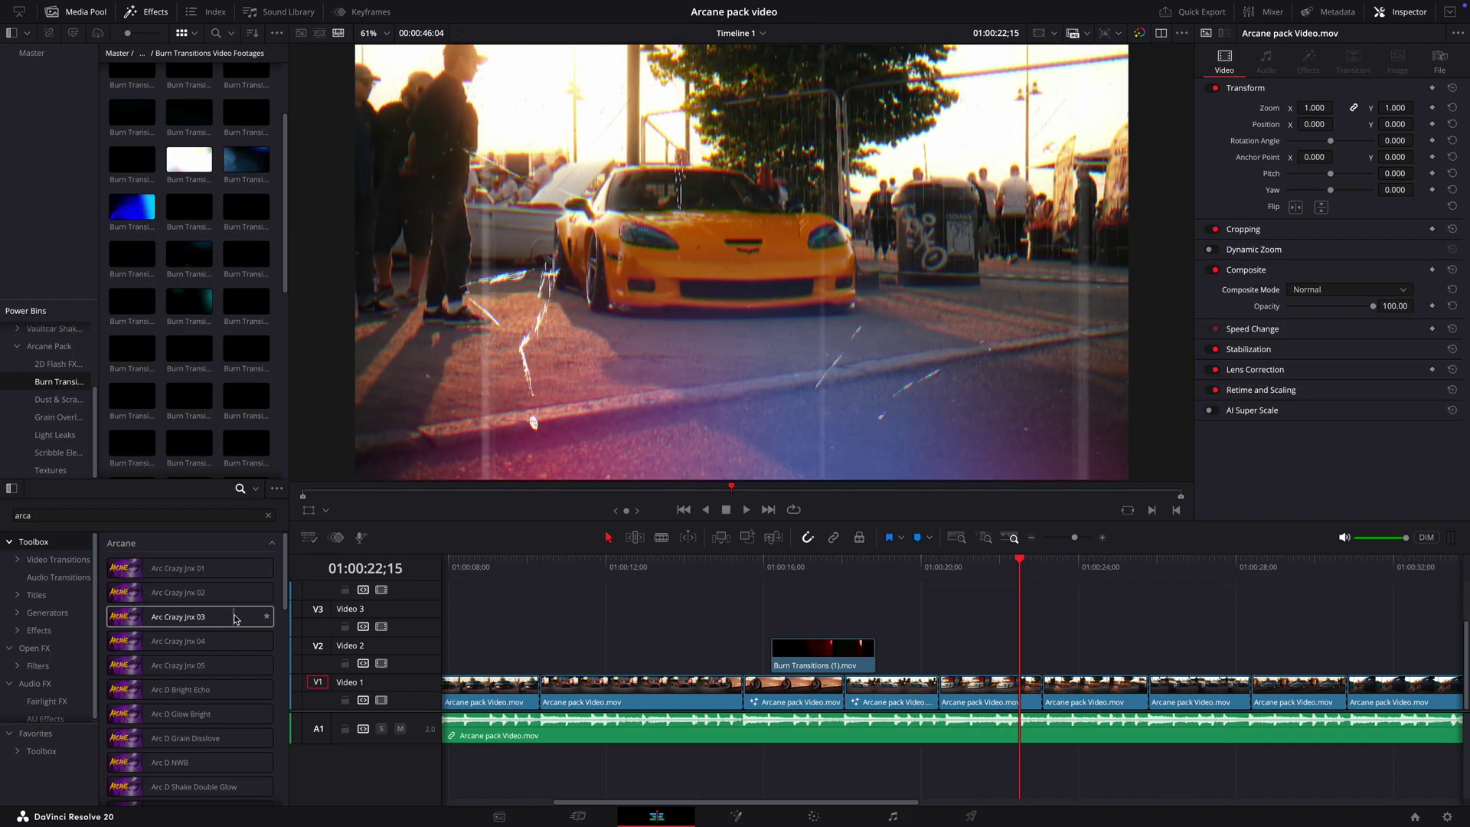
Preview the Arc Crazy Jnx 04 transition and apply it to the cut between the eighth and ninth clips
mouse_move(227, 641)
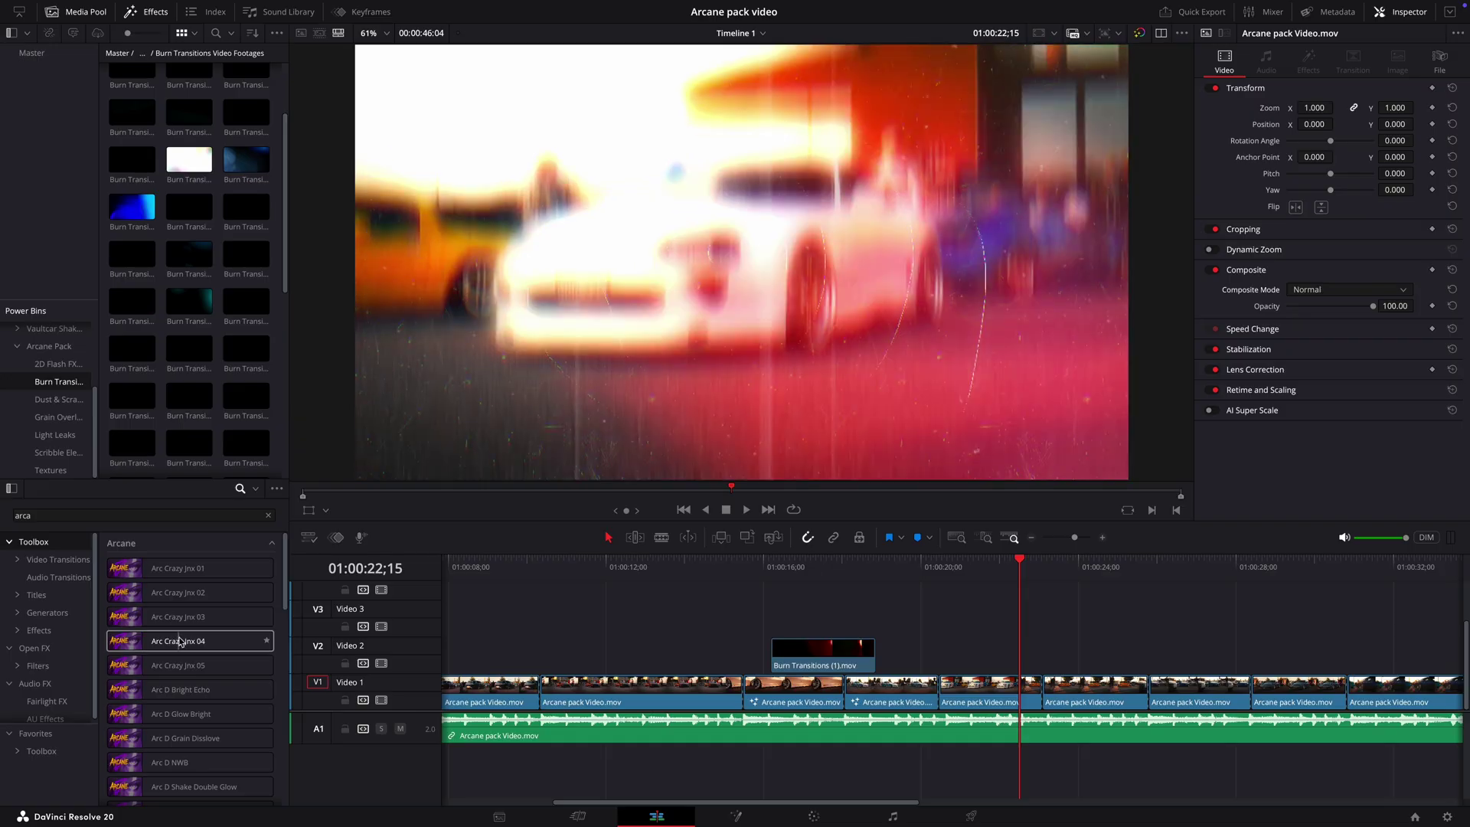
drag(227, 642, 1002, 706)
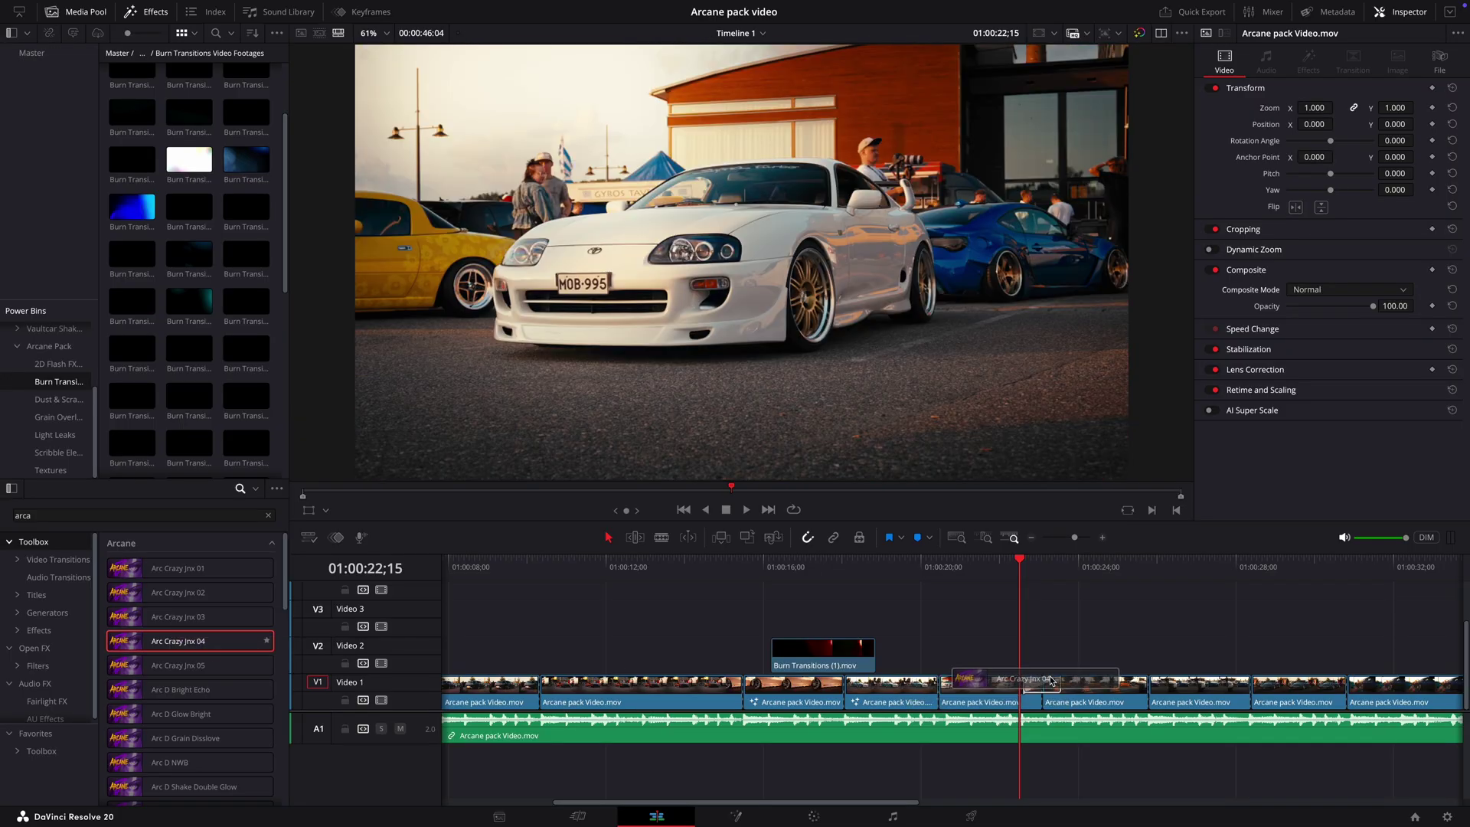
key(space)
Set the Arc Crazy Jnx 04 transition's Wiggle Level to 0.016 and play back the cut
click(1032, 687)
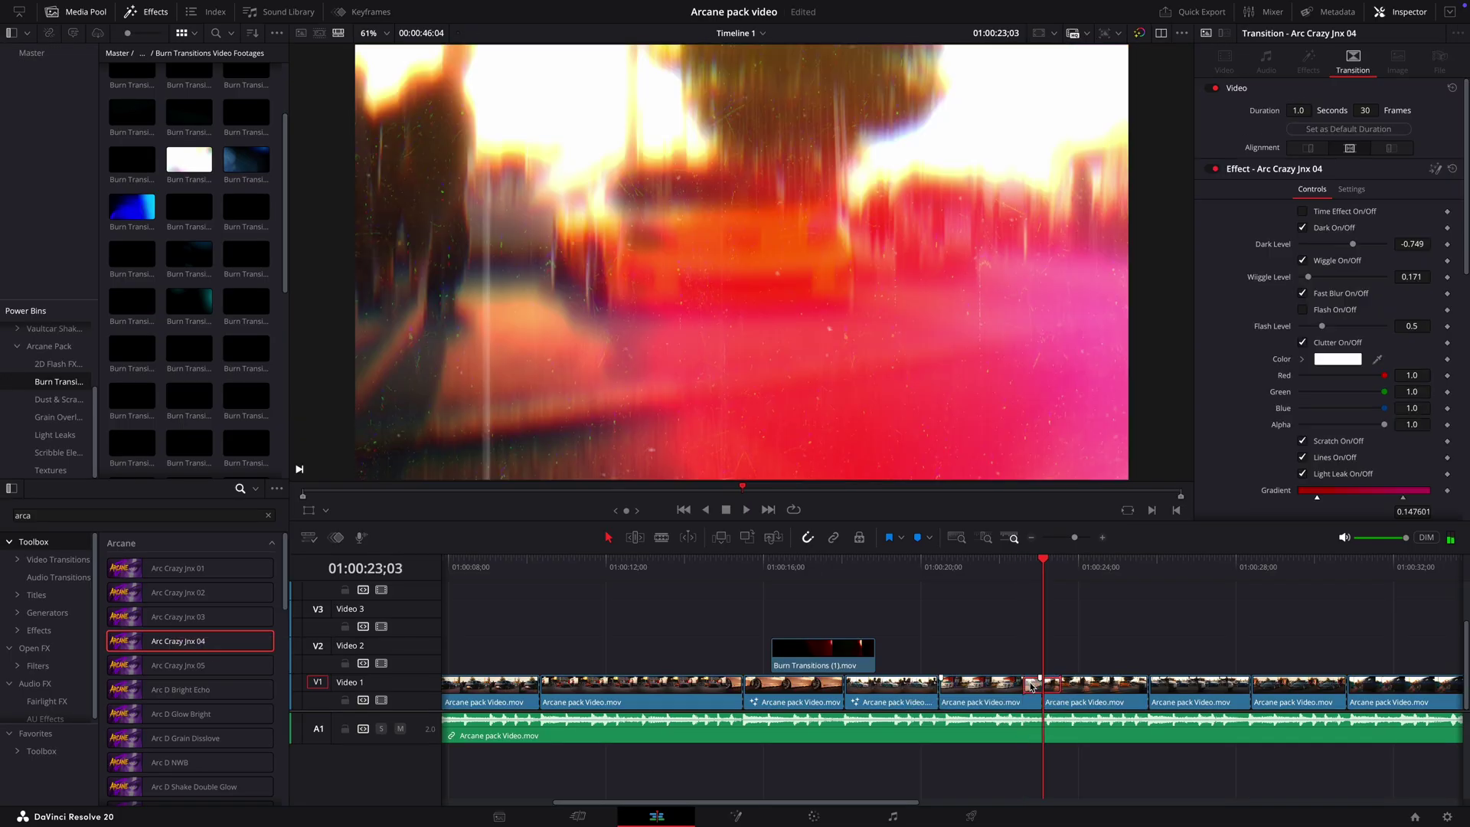
click(999, 568)
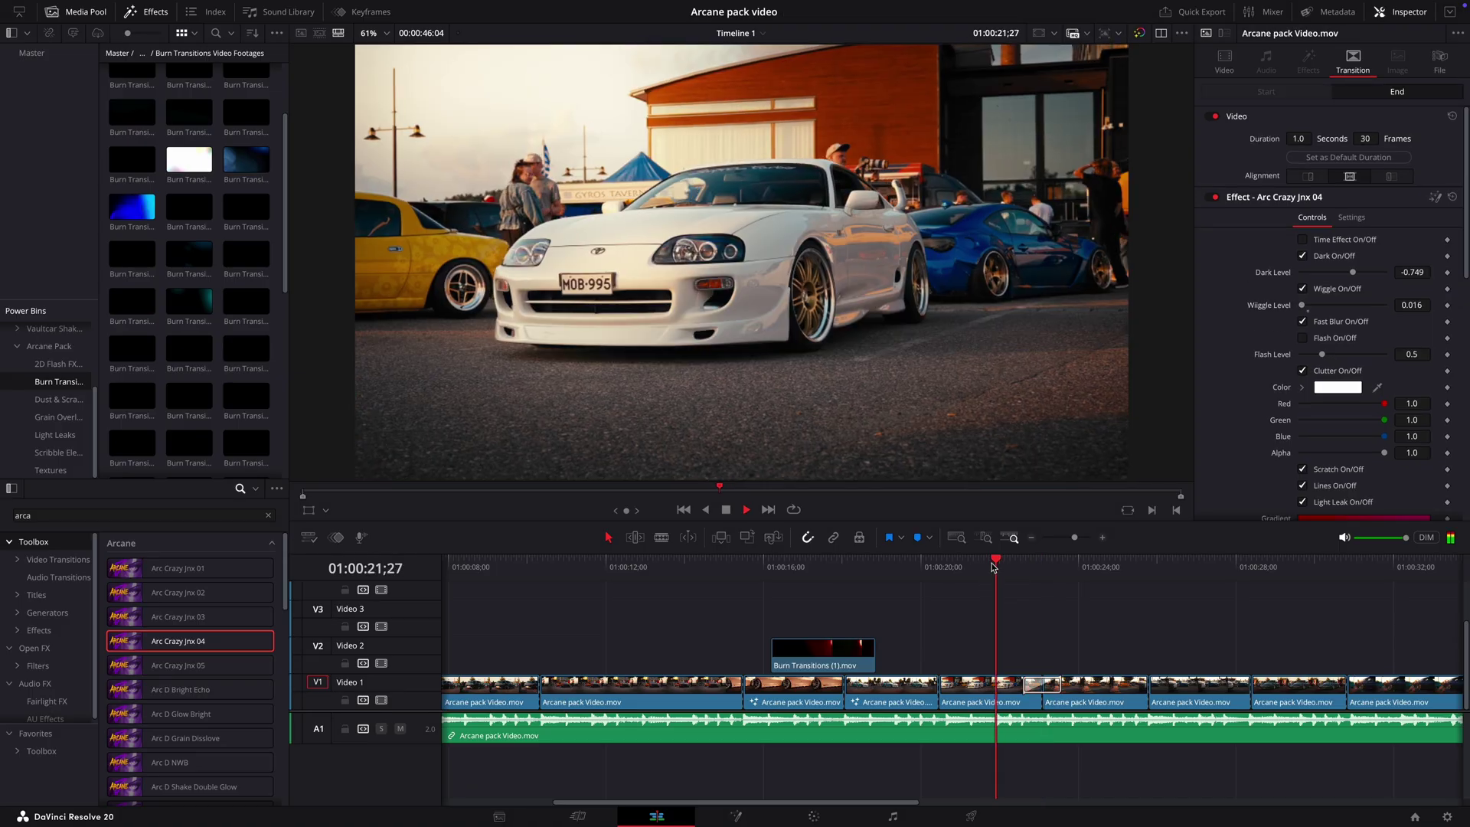
key(space)
key(space)
Set the Arc Crazy Jnx 04 transition's Dark Level to -0.094 and Flash Level to 0.253, look through its remaining controls, and play it back
click(1024, 571)
drag(1025, 575, 1038, 575)
drag(1351, 273, 1417, 288)
drag(1322, 354, 1314, 351)
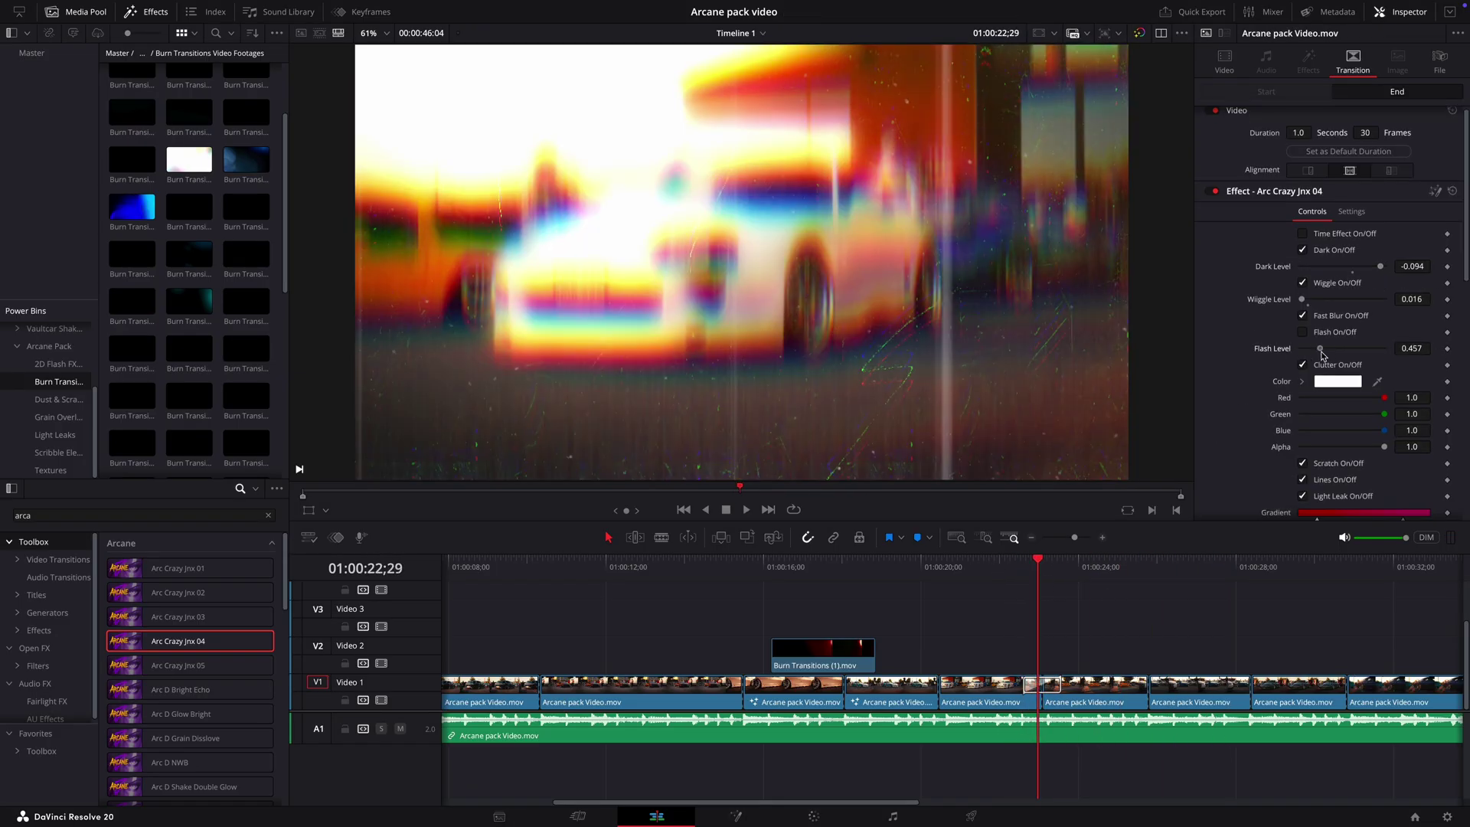
scroll(1302, 365, down, 3)
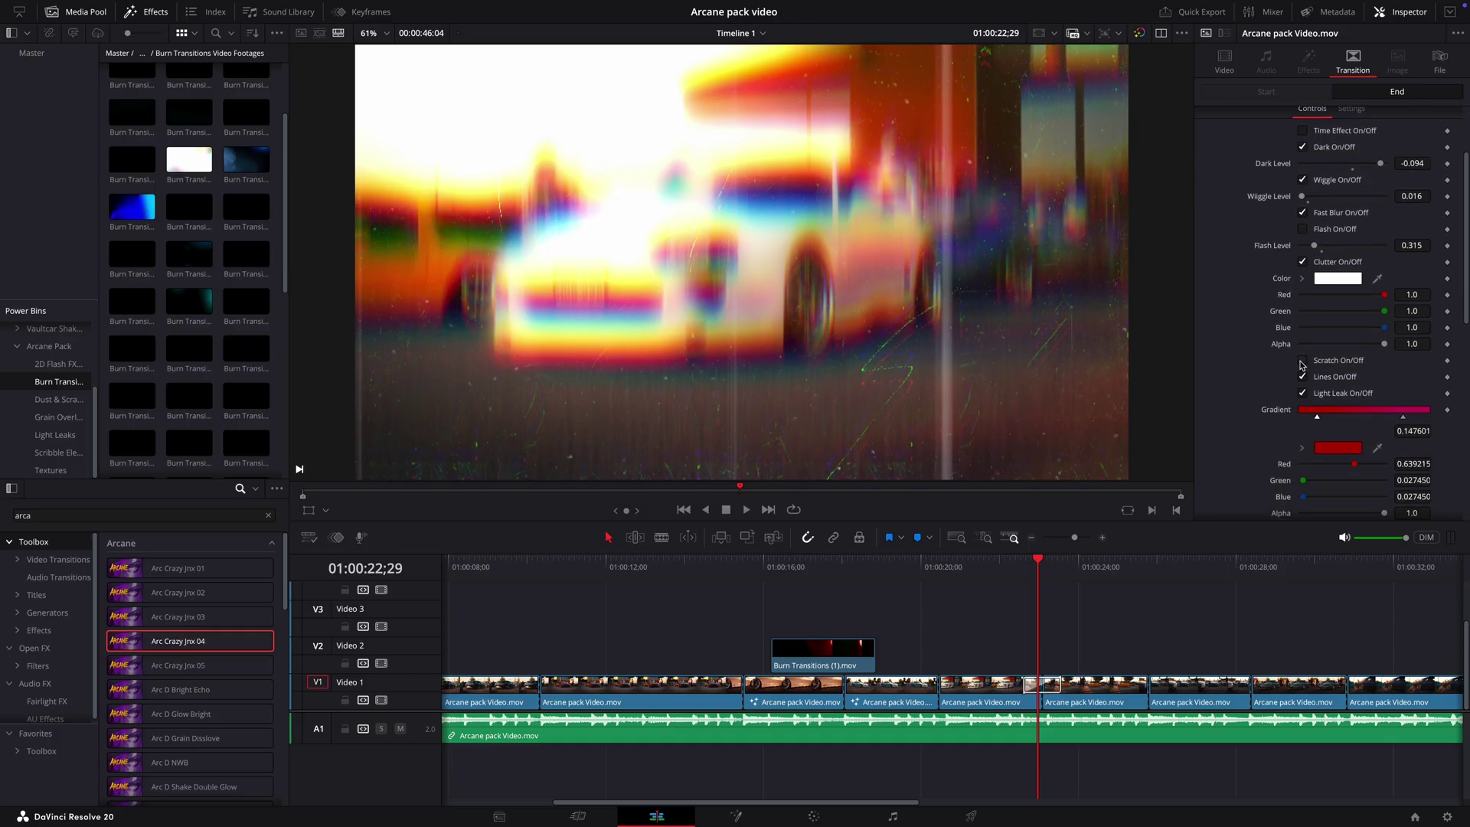
scroll(1306, 395, down, 10)
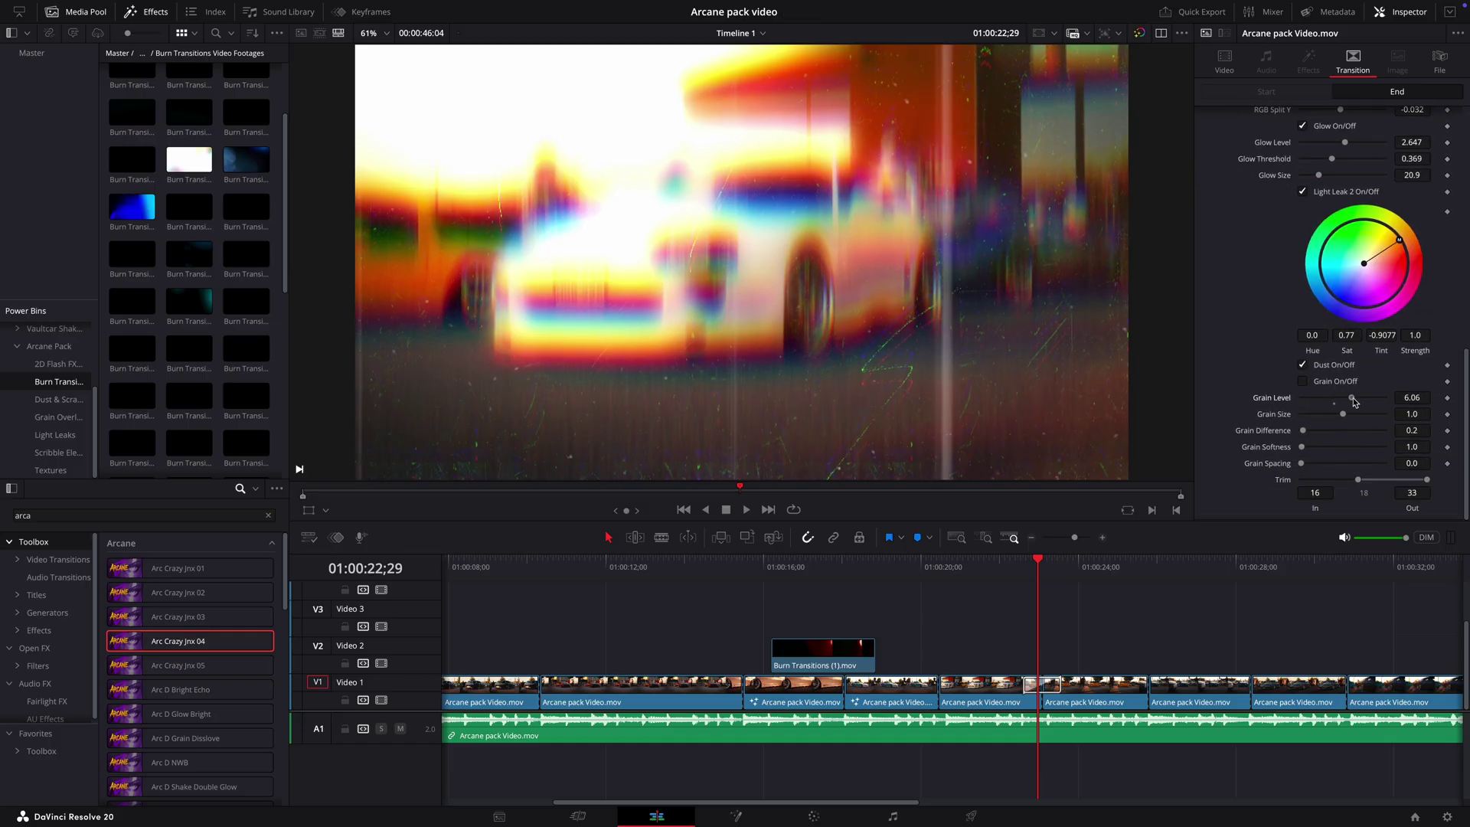
scroll(1358, 438, up, 13)
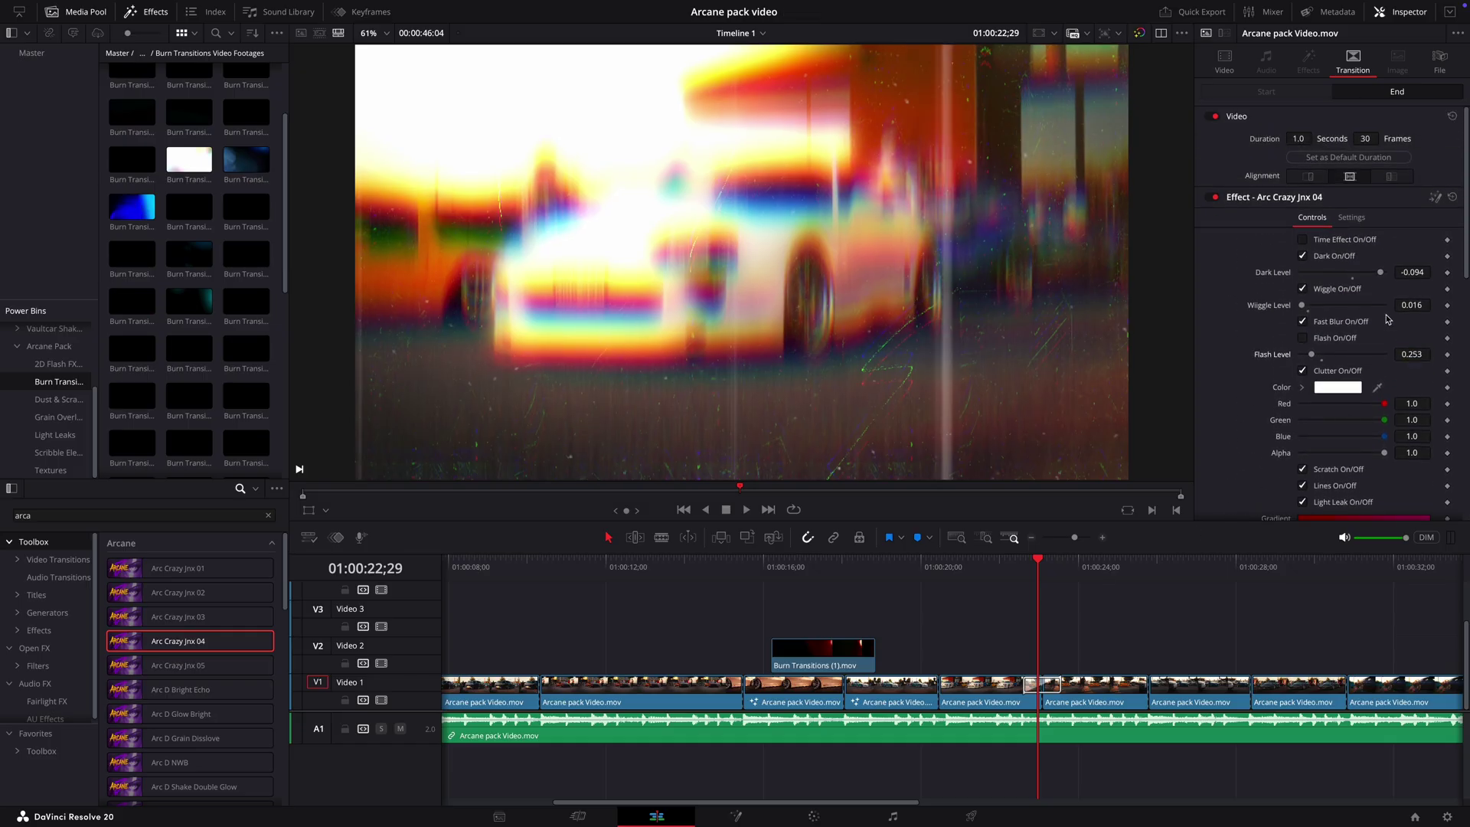
click(973, 568)
key(space)
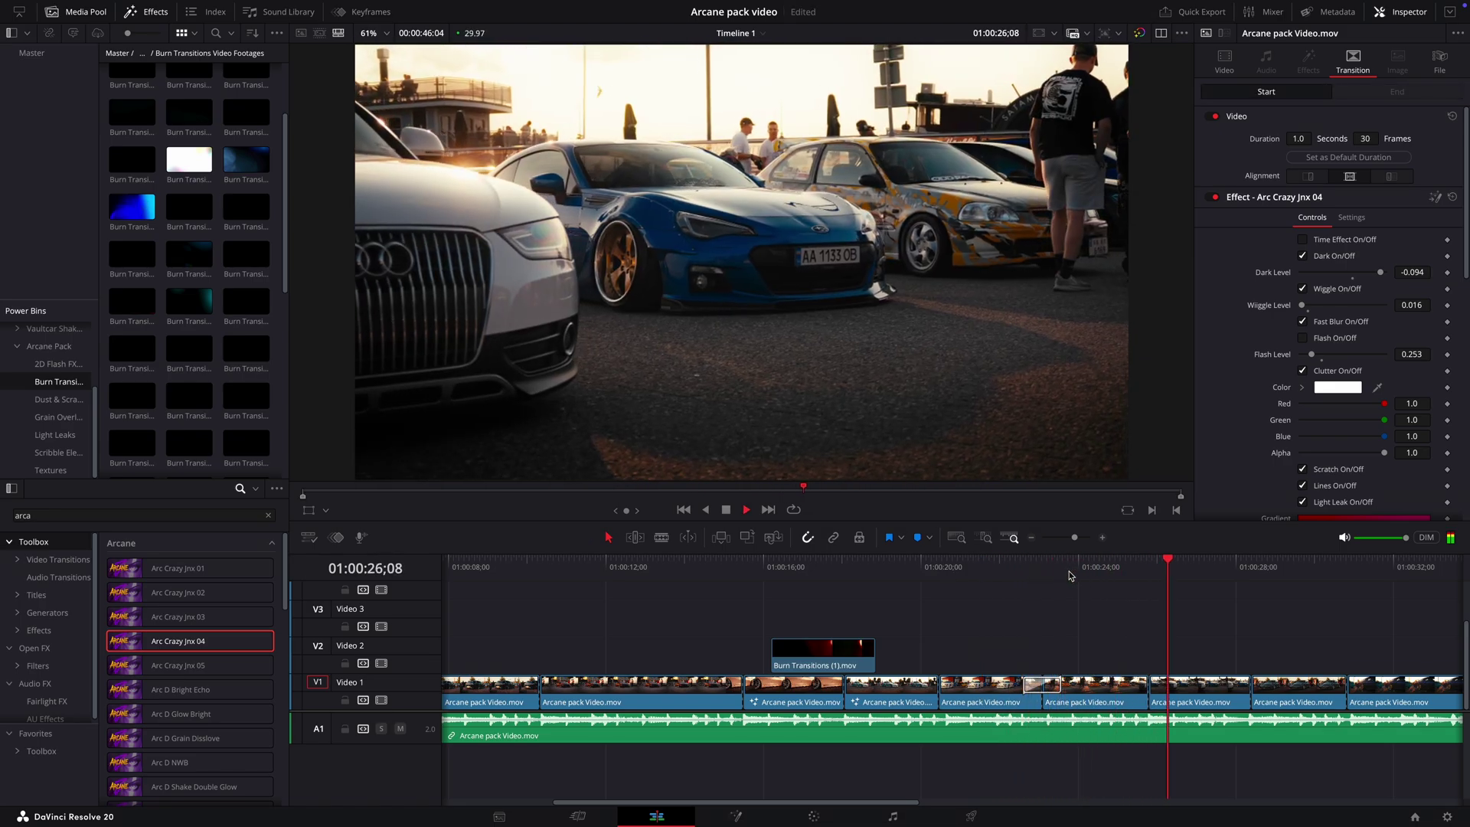
key(space)
Apply the Arc D Grain Disslove transition to the cut between the tenth and eleventh clips and lengthen it to 82 frames
scroll(170, 717, down, 1)
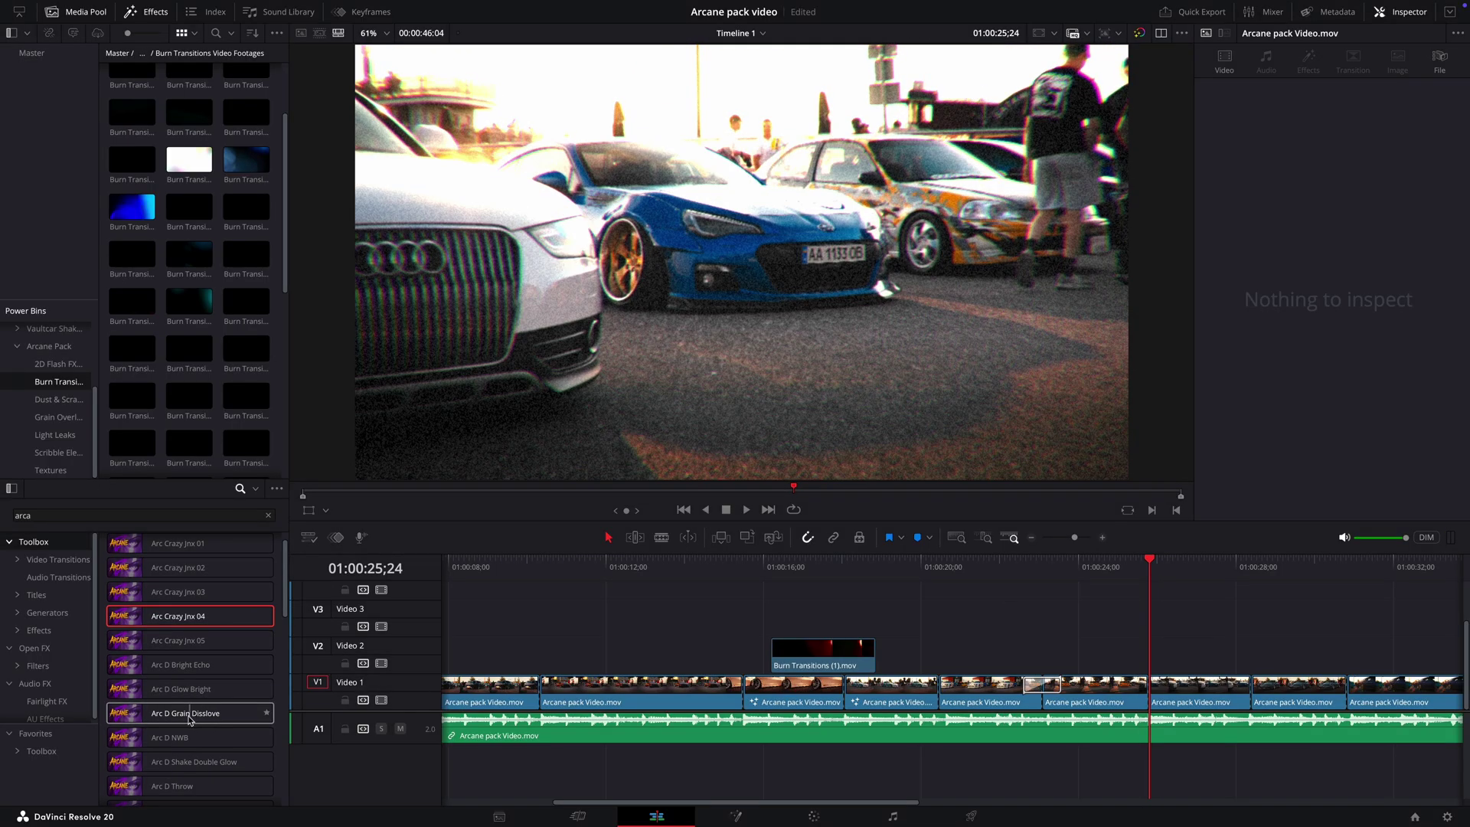
drag(187, 720, 442, 744)
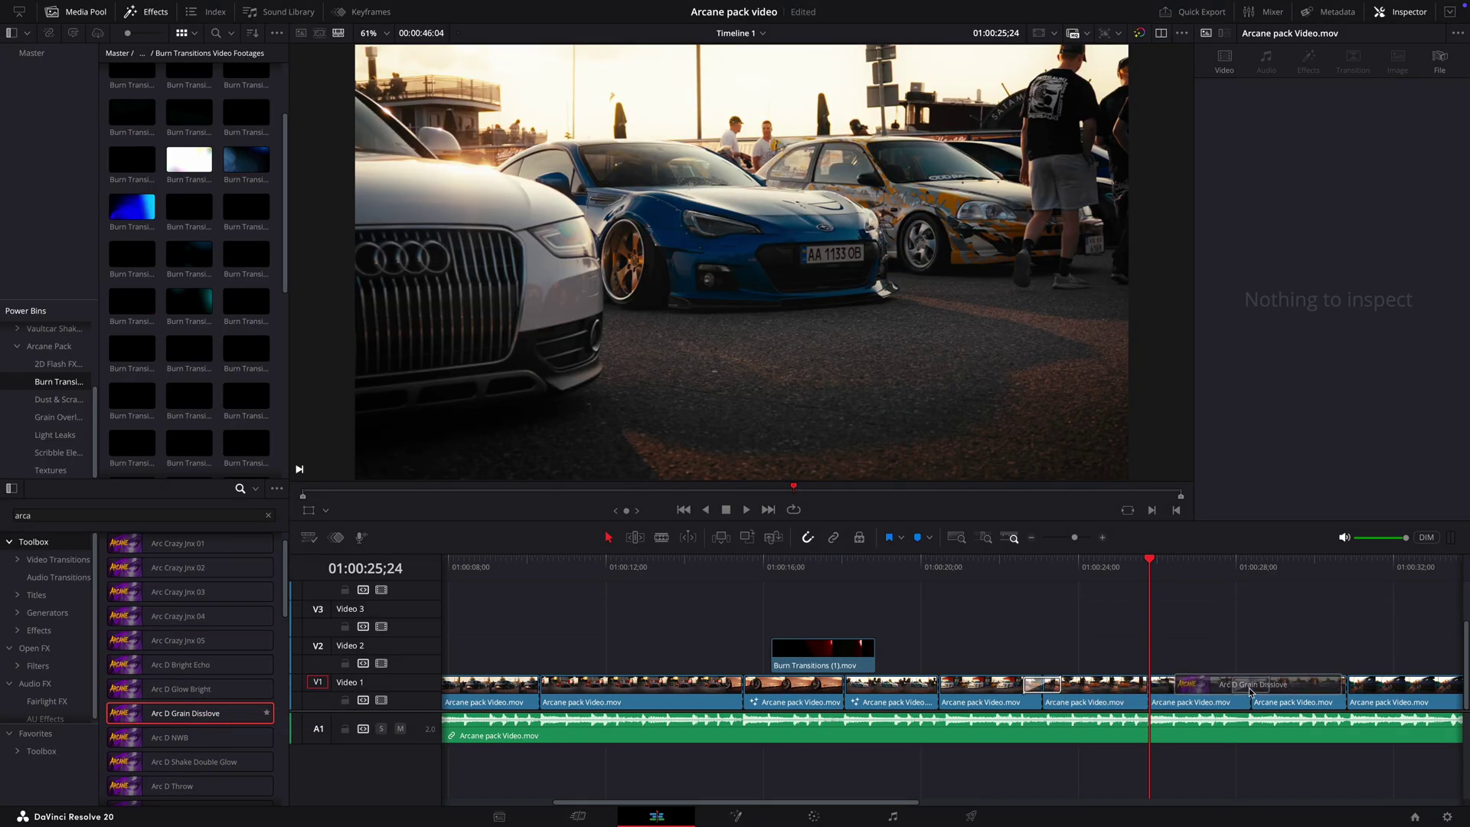
drag(1251, 691, 1252, 692)
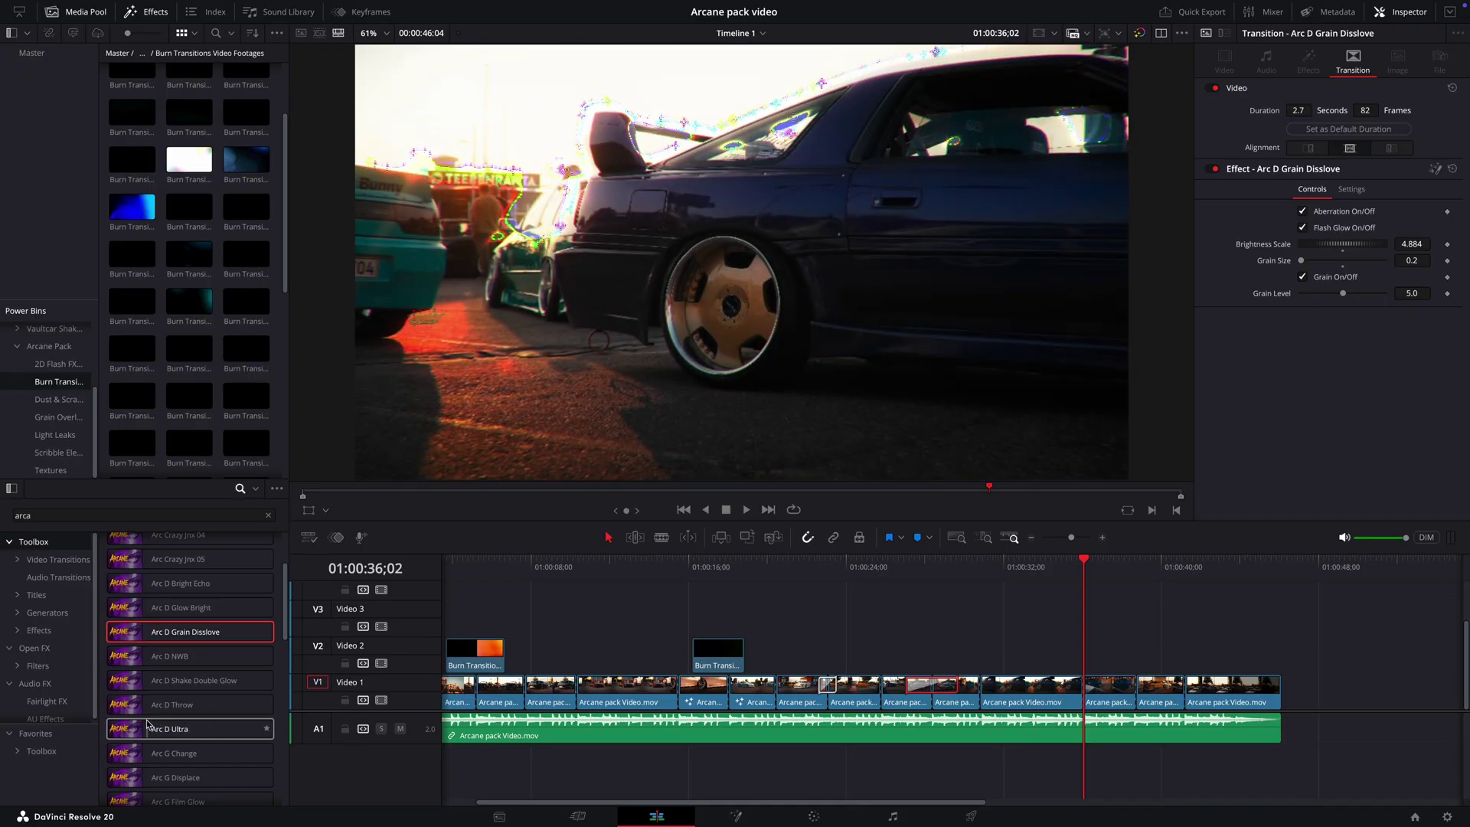
Apply a 78-frame Arc D Ultra transition between the twelfth and thirteenth clips, with Power 0.7, Smooth 6.3 and Wiggle Speed 0.039
drag(162, 724, 827, 762)
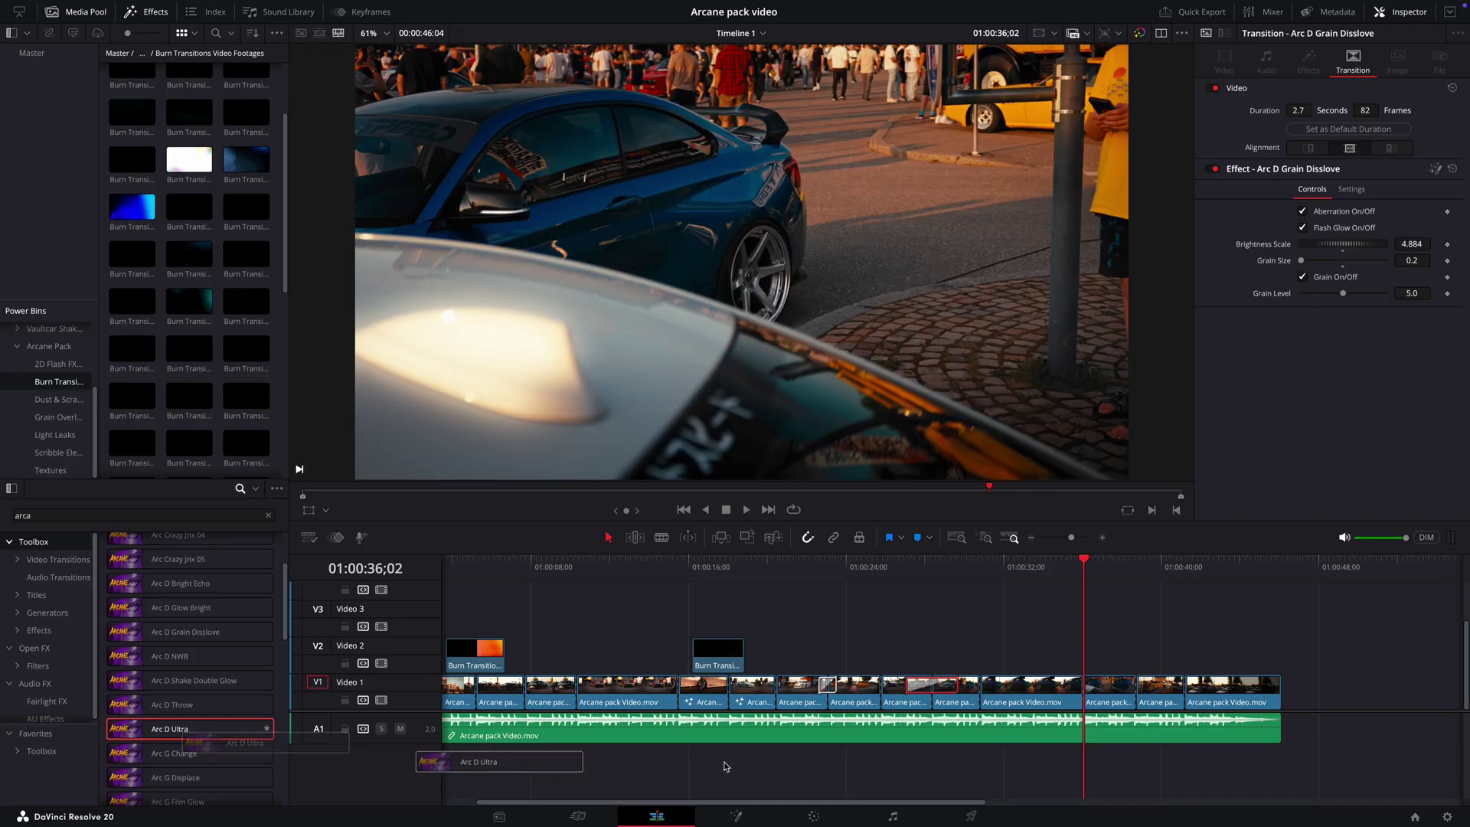
drag(1084, 686, 1059, 685)
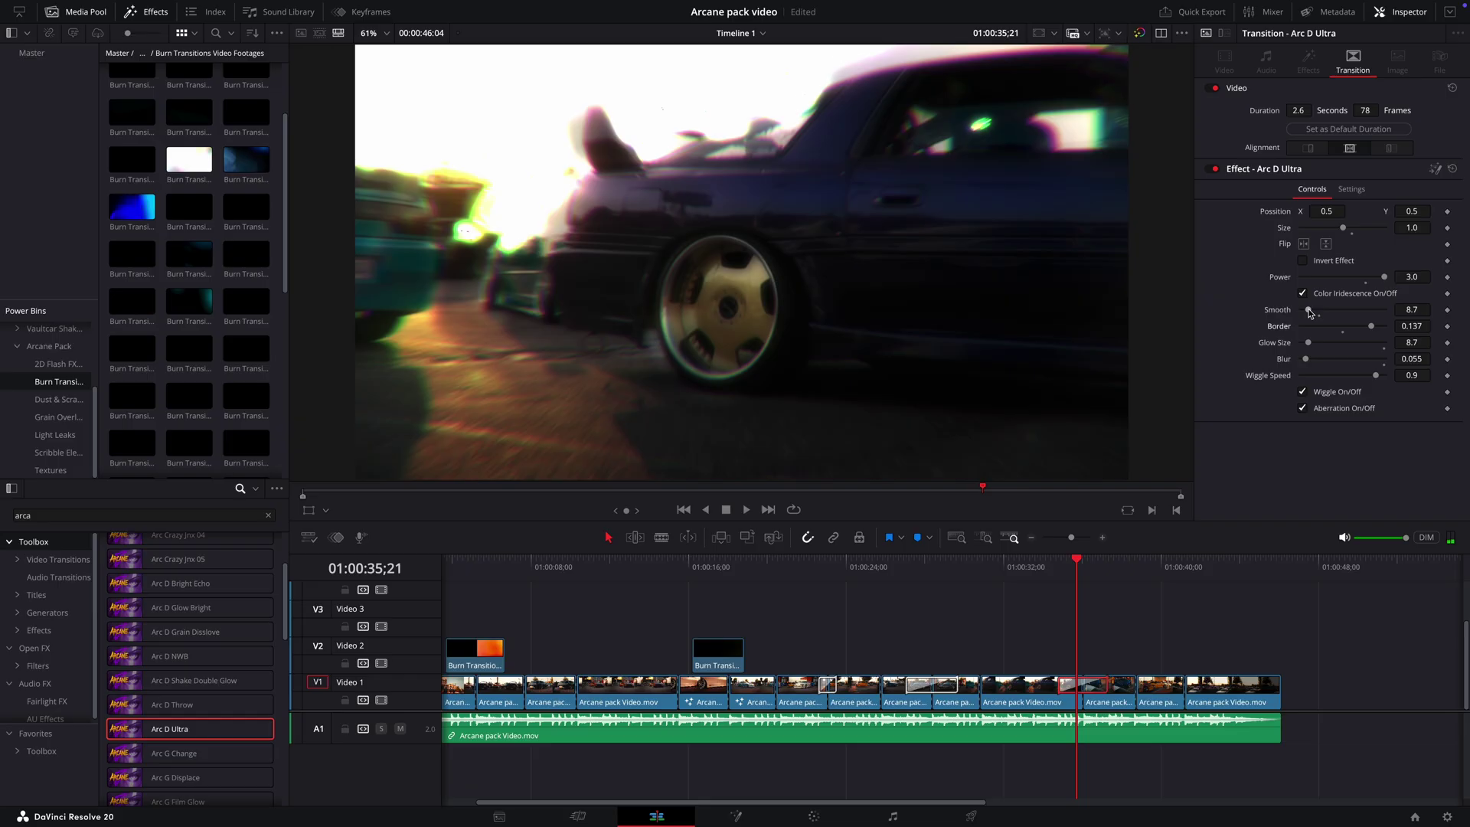
drag(1386, 281, 1285, 284)
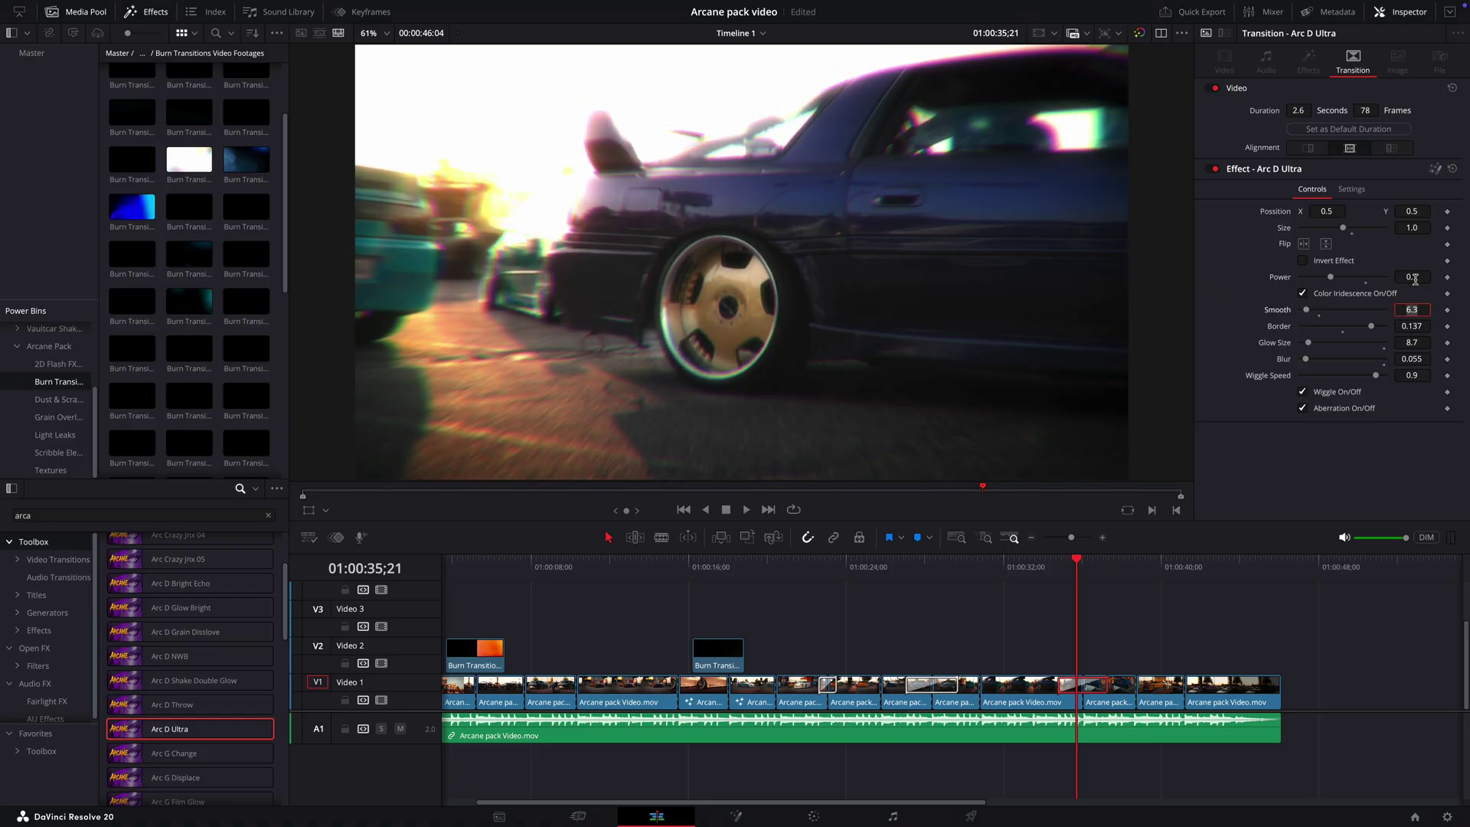
click(1303, 408)
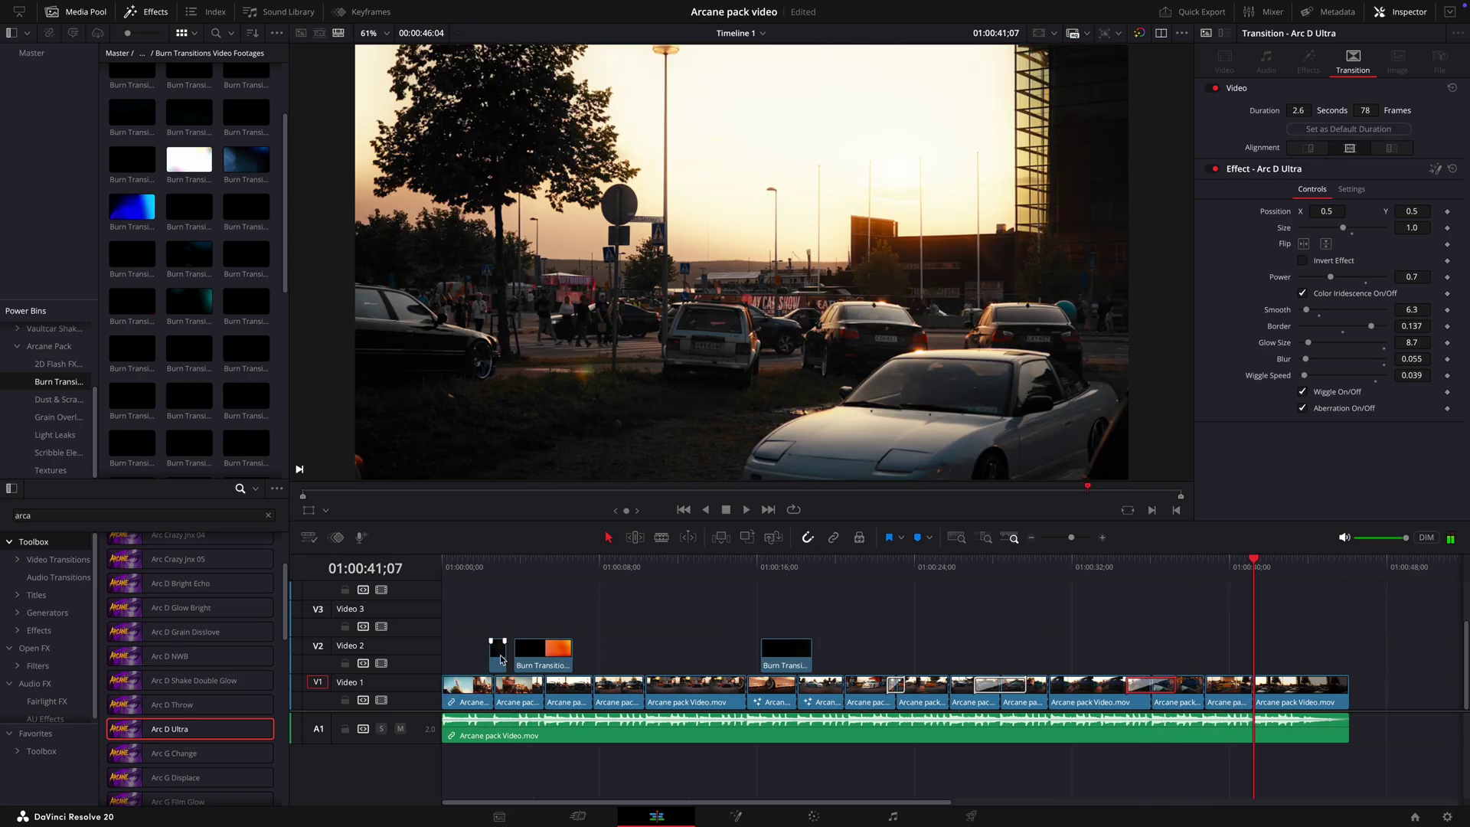
Copy the Arc Film Scratch Burn.mov clip along Video 2 to the cut before the last clip and play it back
drag(501, 660, 647, 655)
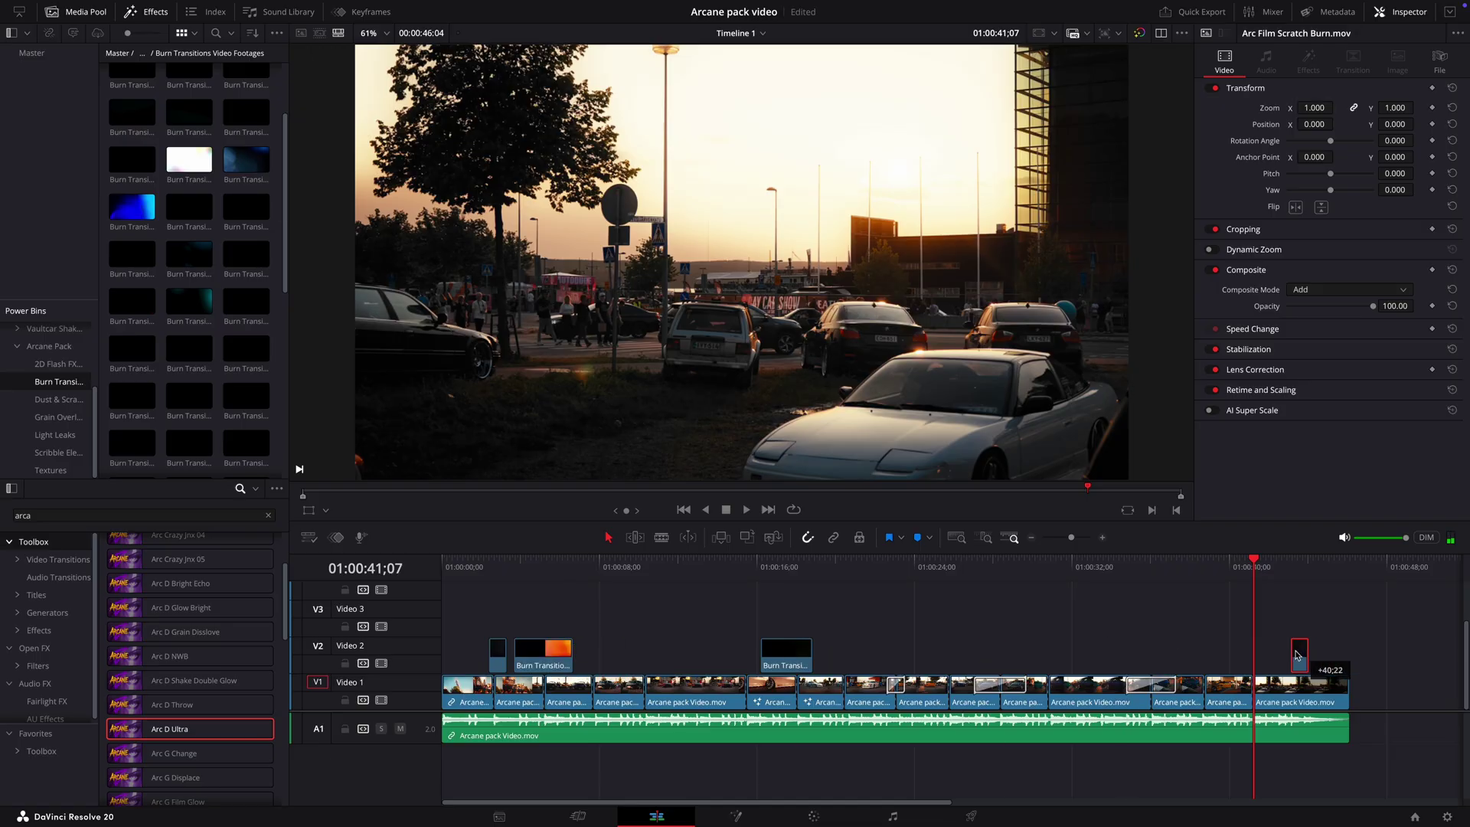
drag(1292, 656, 1256, 660)
key(space)
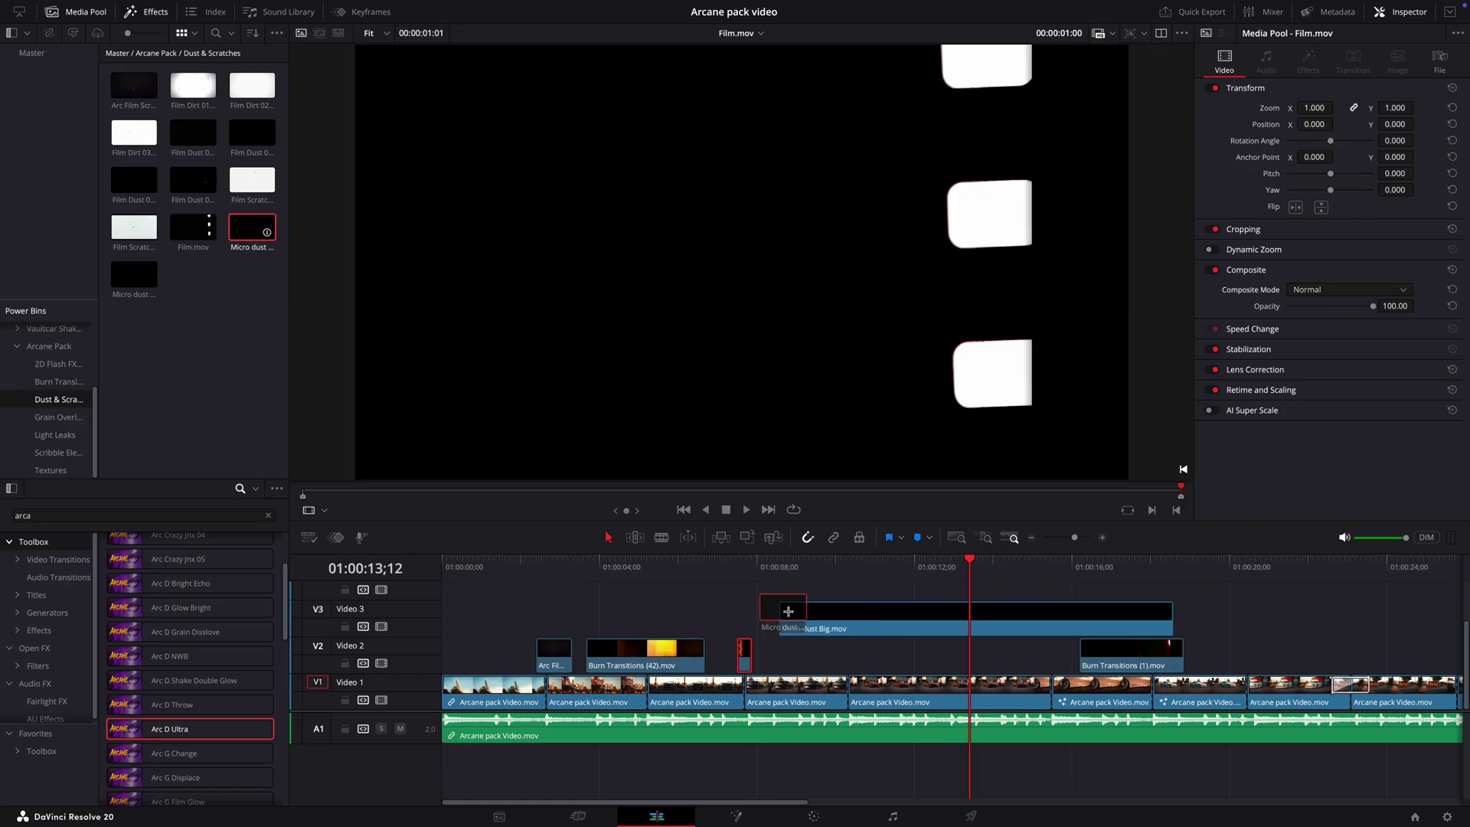
Place Micro dust Big.mov on Video 3 from the start of the fifth clip, set its composite mode to Add, and play it back
click(1317, 290)
click(1317, 310)
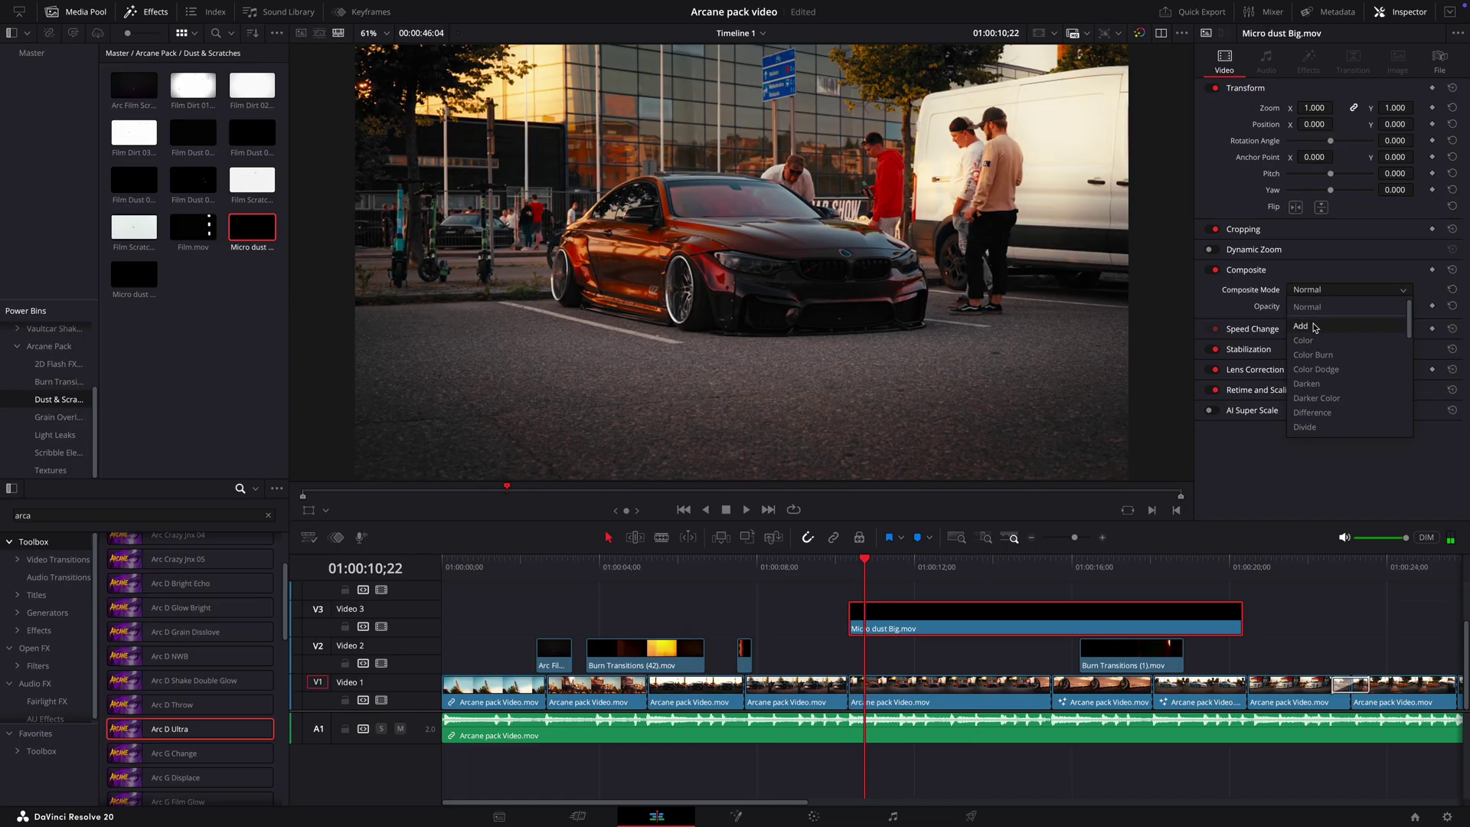
key(space)
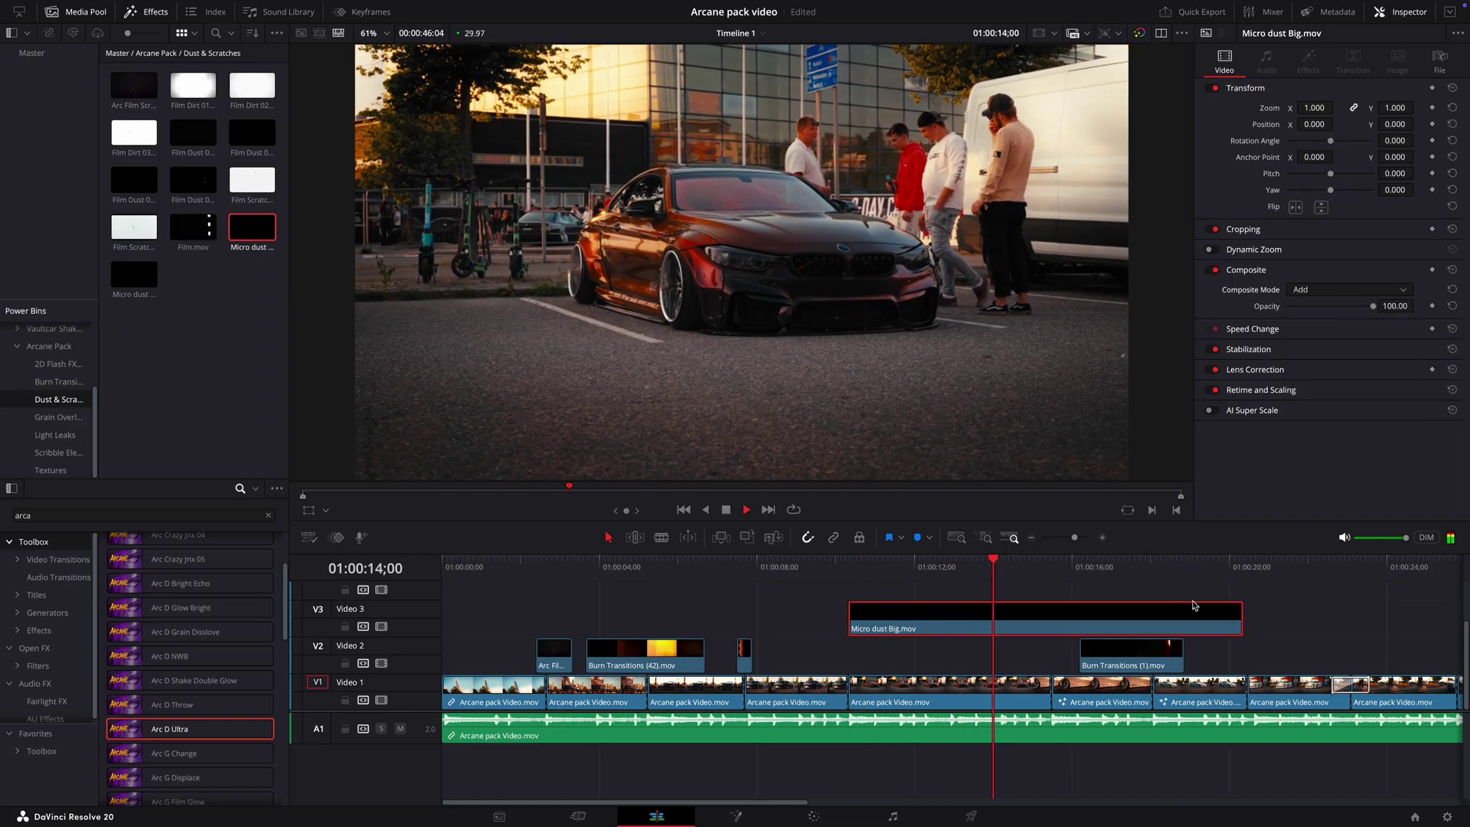
Trim the Micro dust Big.mov clip on Video 3 to the end of the fifth clip and return to the timeline's start
drag(1238, 617, 1050, 617)
drag(1030, 562, 443, 563)
drag(469, 621, 555, 626)
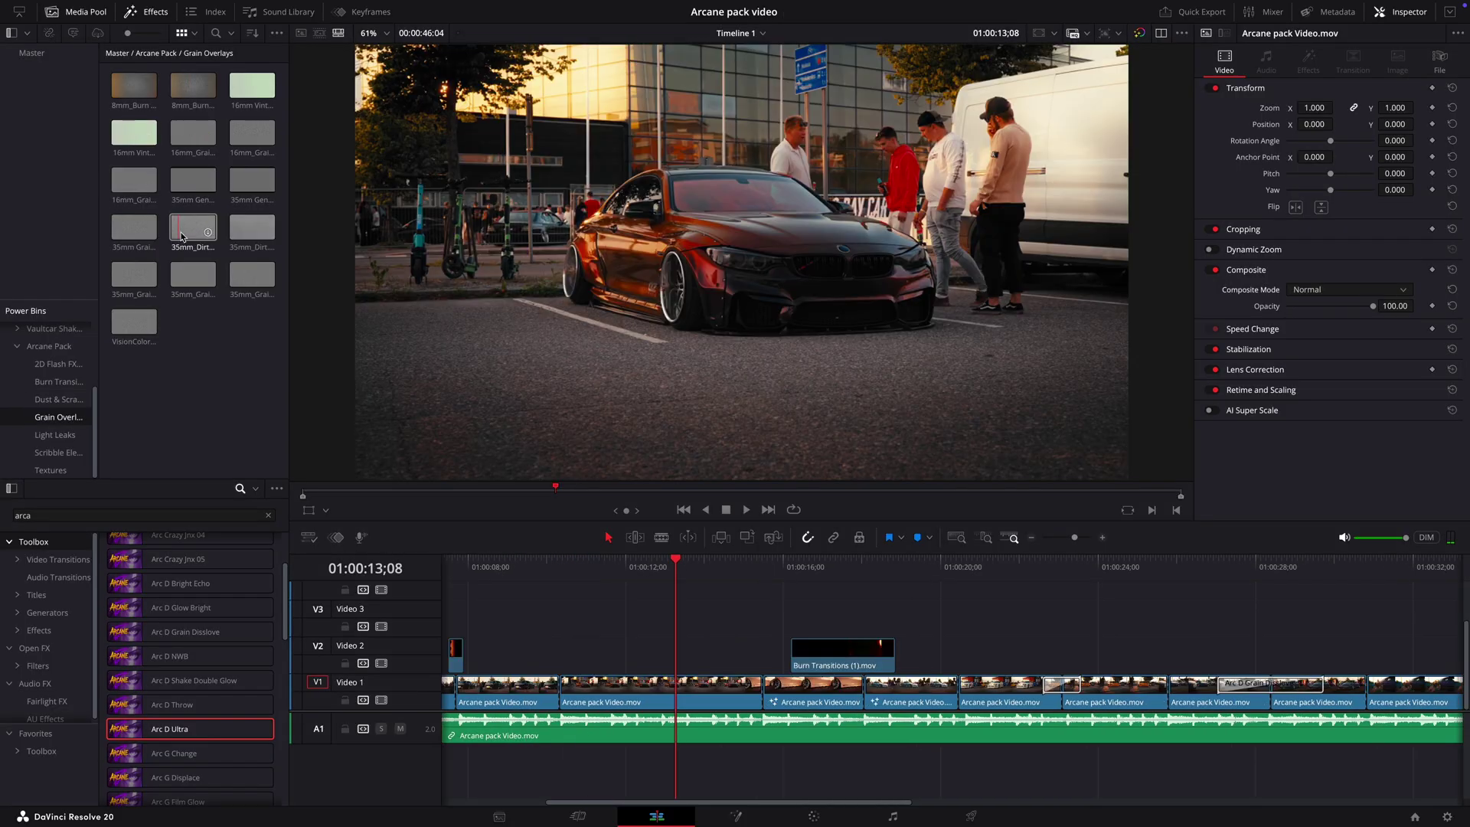
Place 35mm_Dirt_4K_tvai.mov on Video 3 with composite mode Overlay and move it to start at the ninth clip
drag(232, 314, 670, 625)
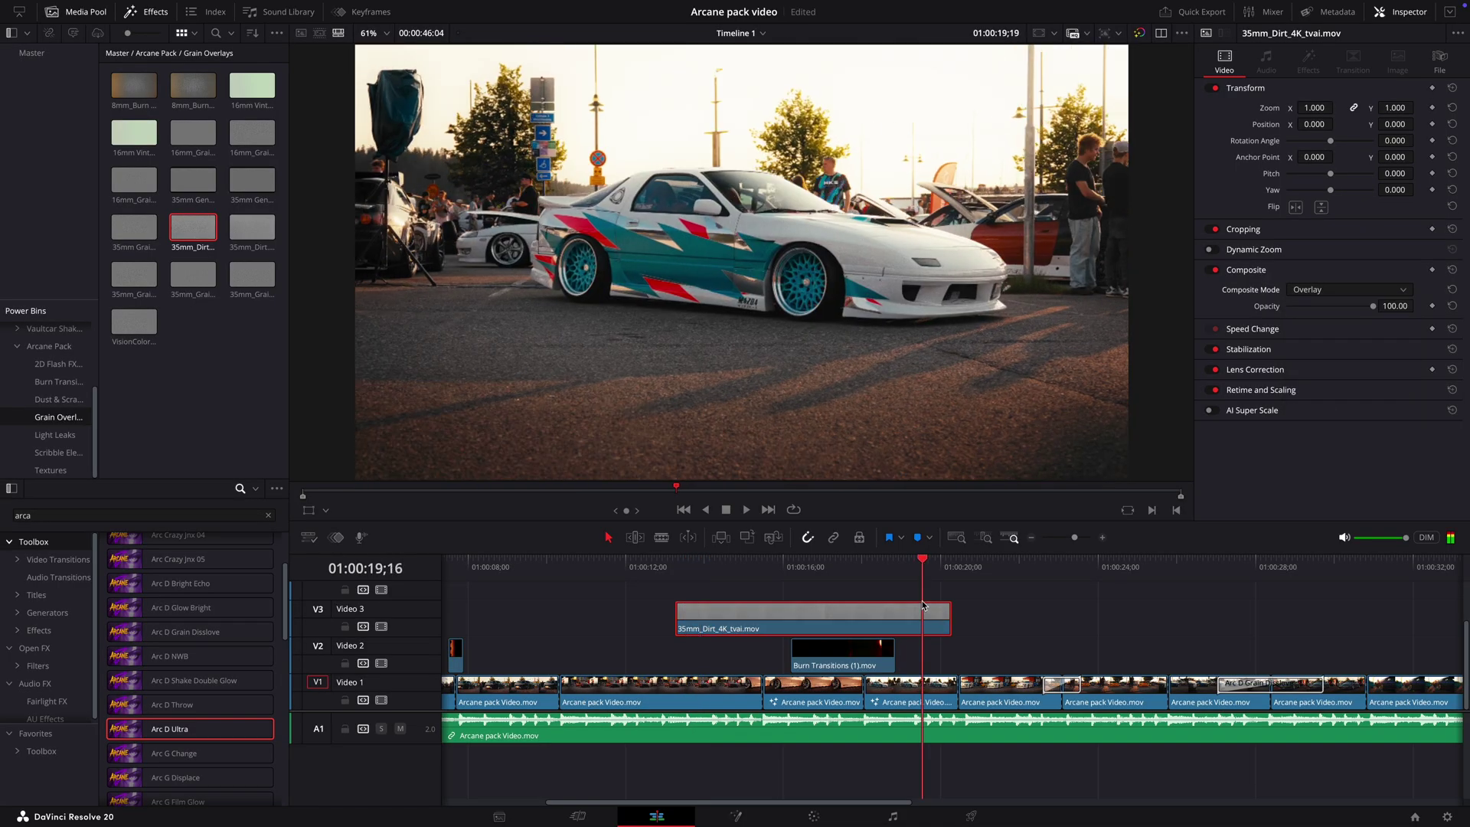
drag(896, 617, 1284, 617)
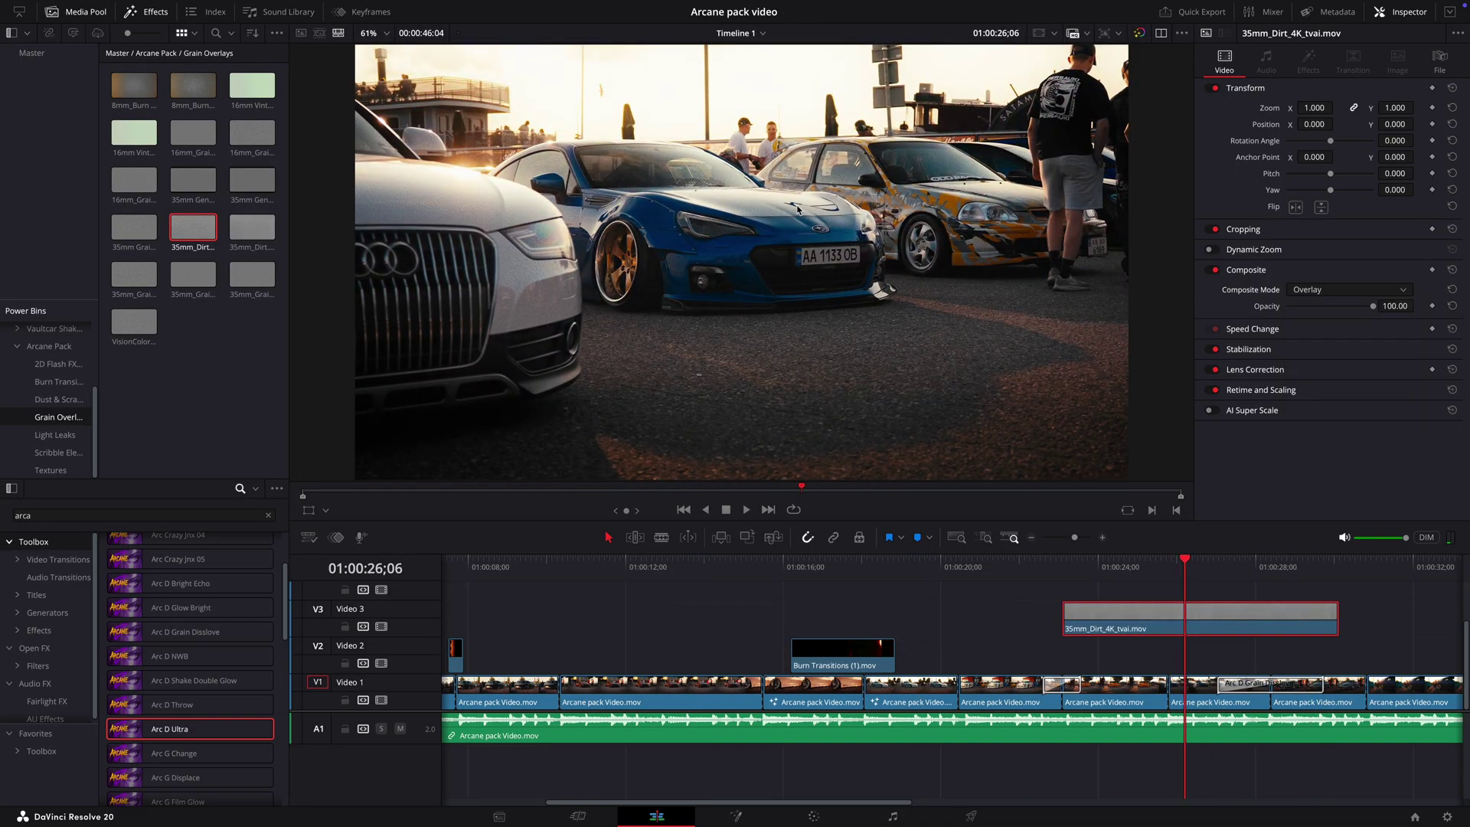
Set the opacity of the 35mm_Dirt_4K_tvai.mov grain clip on Video 3 to 30
scroll(724, 212, up, 5)
scroll(772, 280, down, 5)
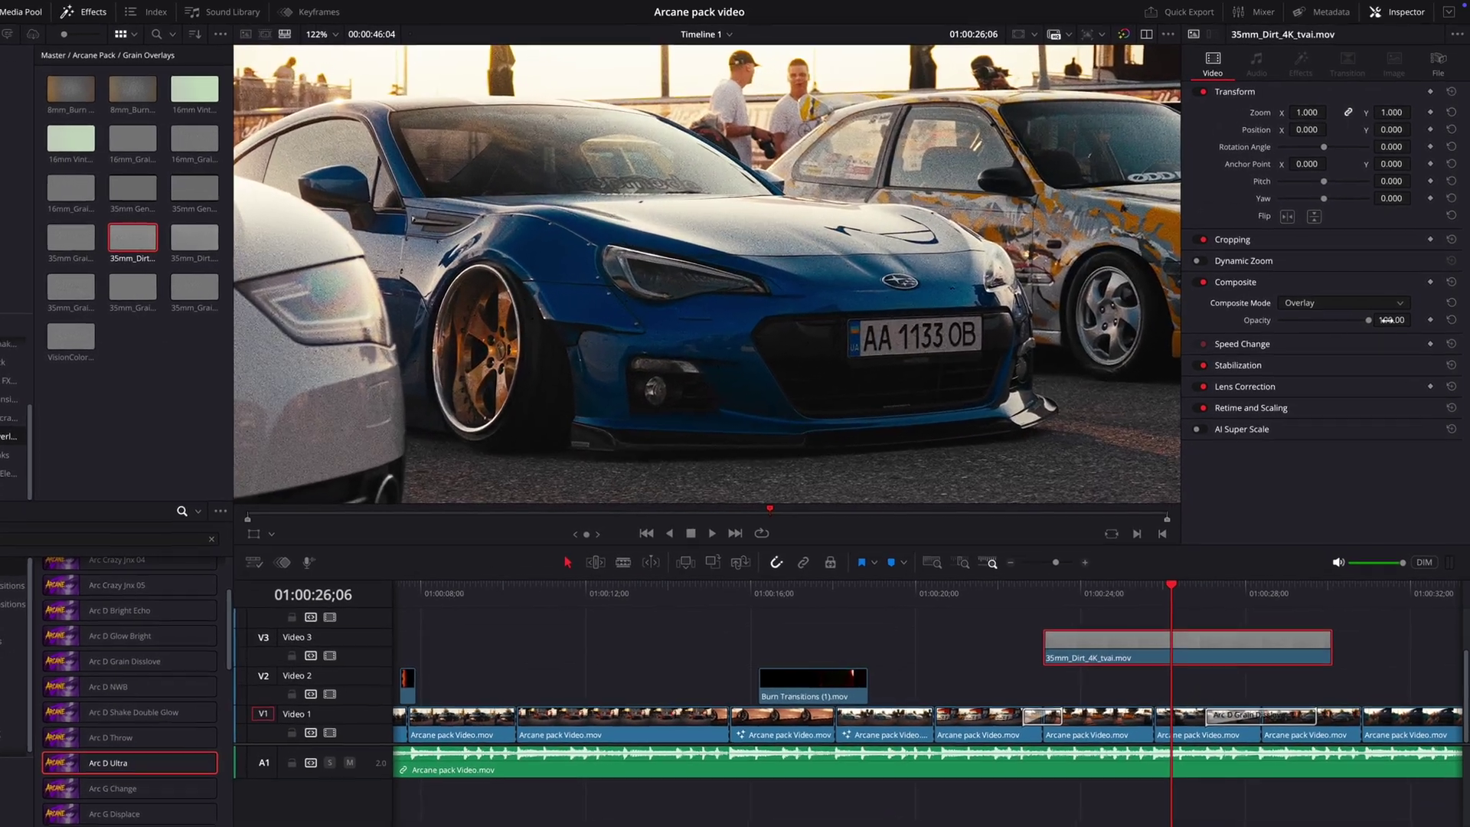
double_click(1394, 309)
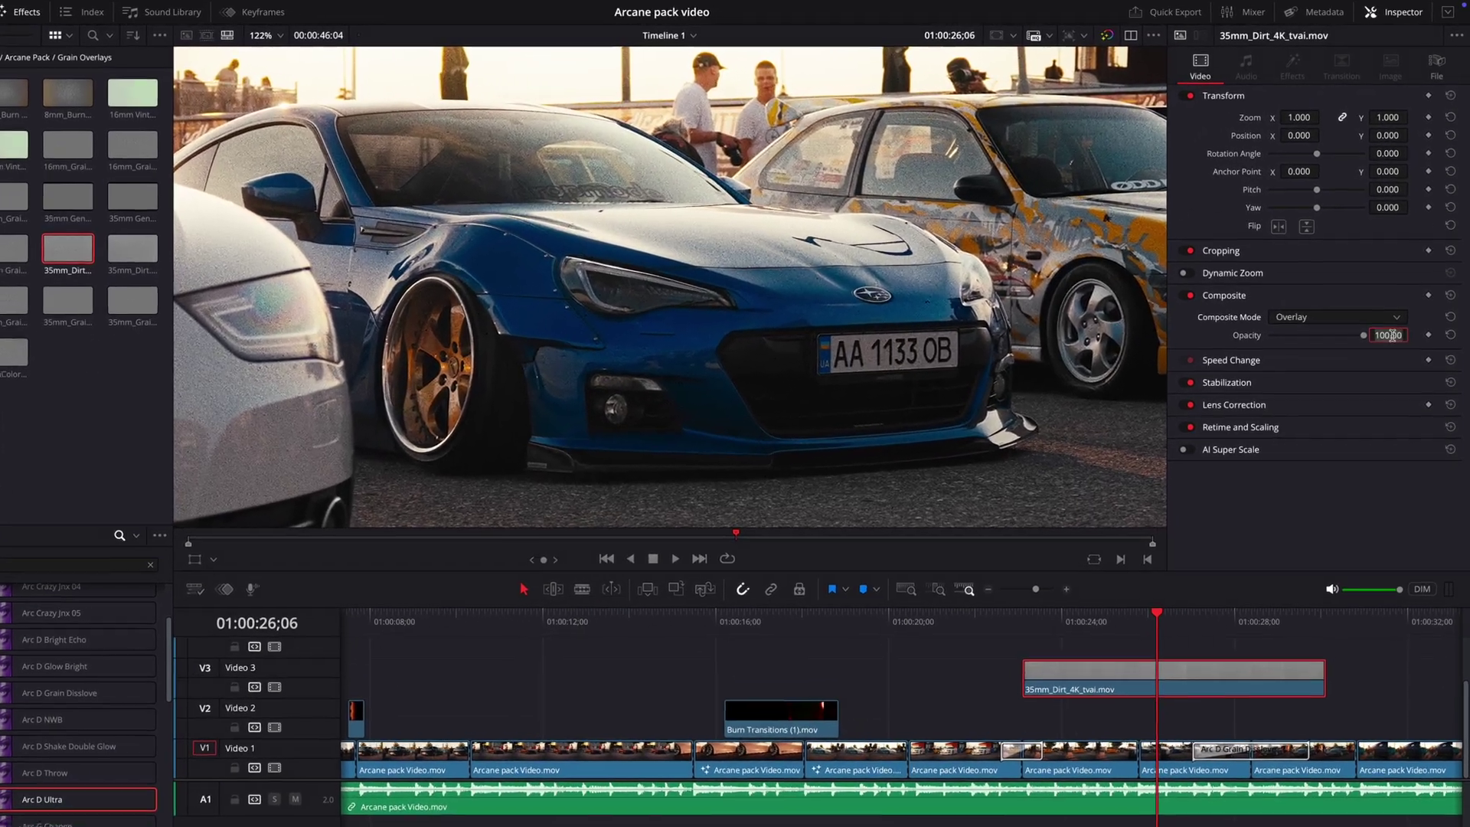
text(50)
key(Return)
Compare the shot up close with the grain clip's compositing switched off and on, and play it back
scroll(804, 227, up, 5)
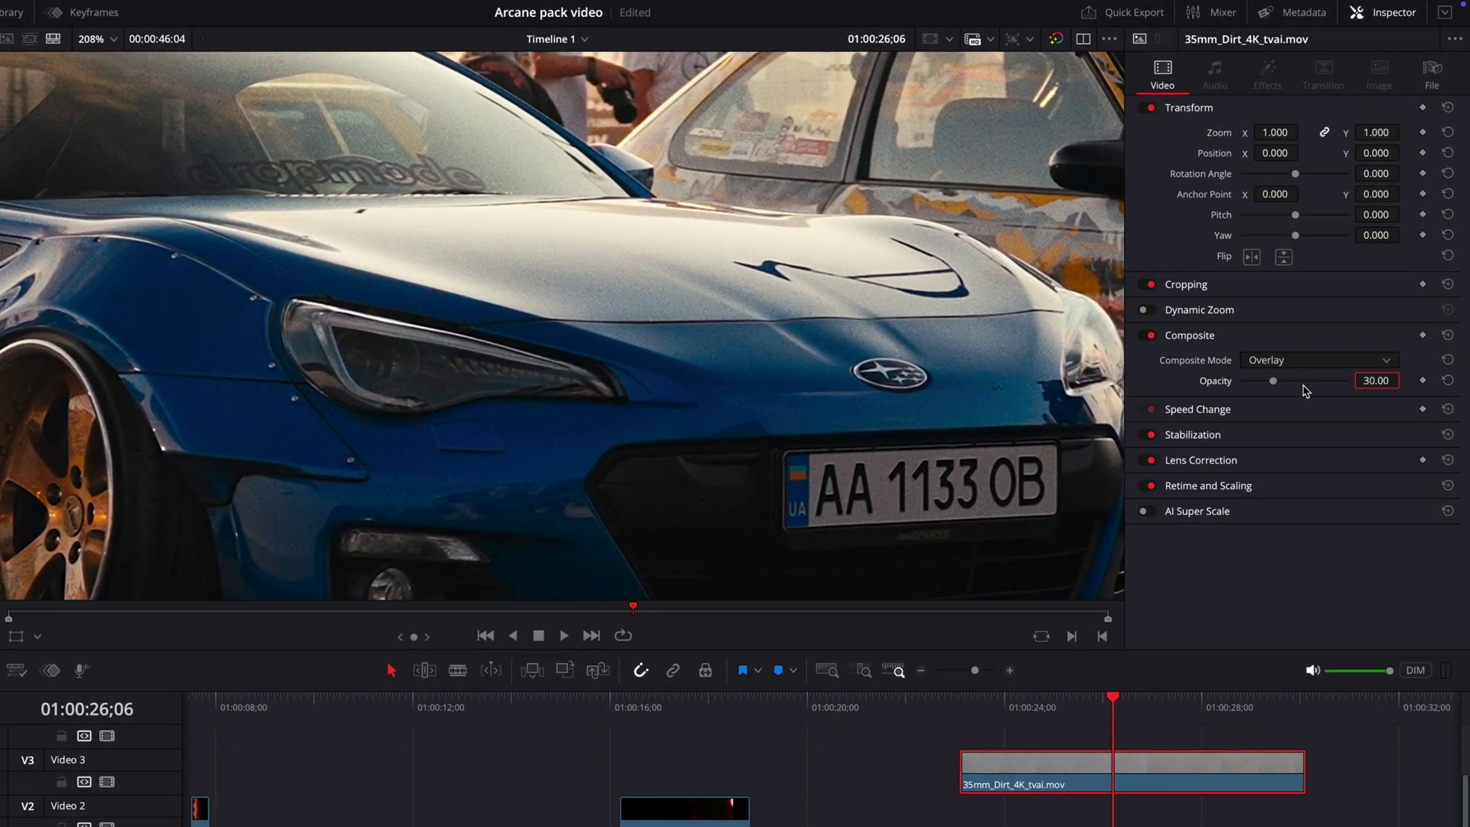
click(1151, 336)
click(1151, 335)
key(space)
scroll(754, 335, down, 8)
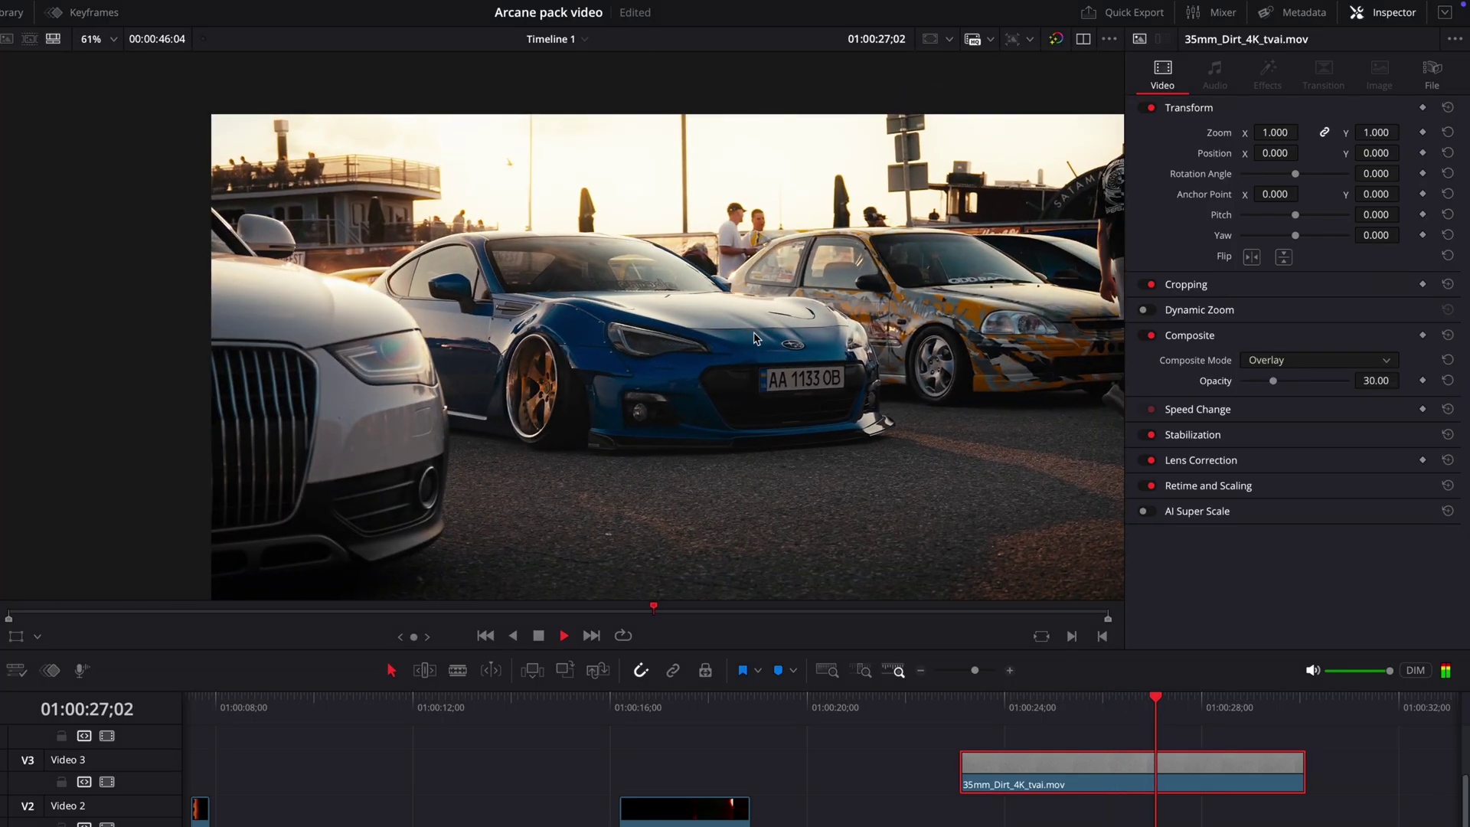
key(space)
Move the 35mm_Dirt_4K_tvai.mov grain clip to the start of the timeline on Video 4
click(921, 670)
click(920, 670)
drag(550, 773, 719, 772)
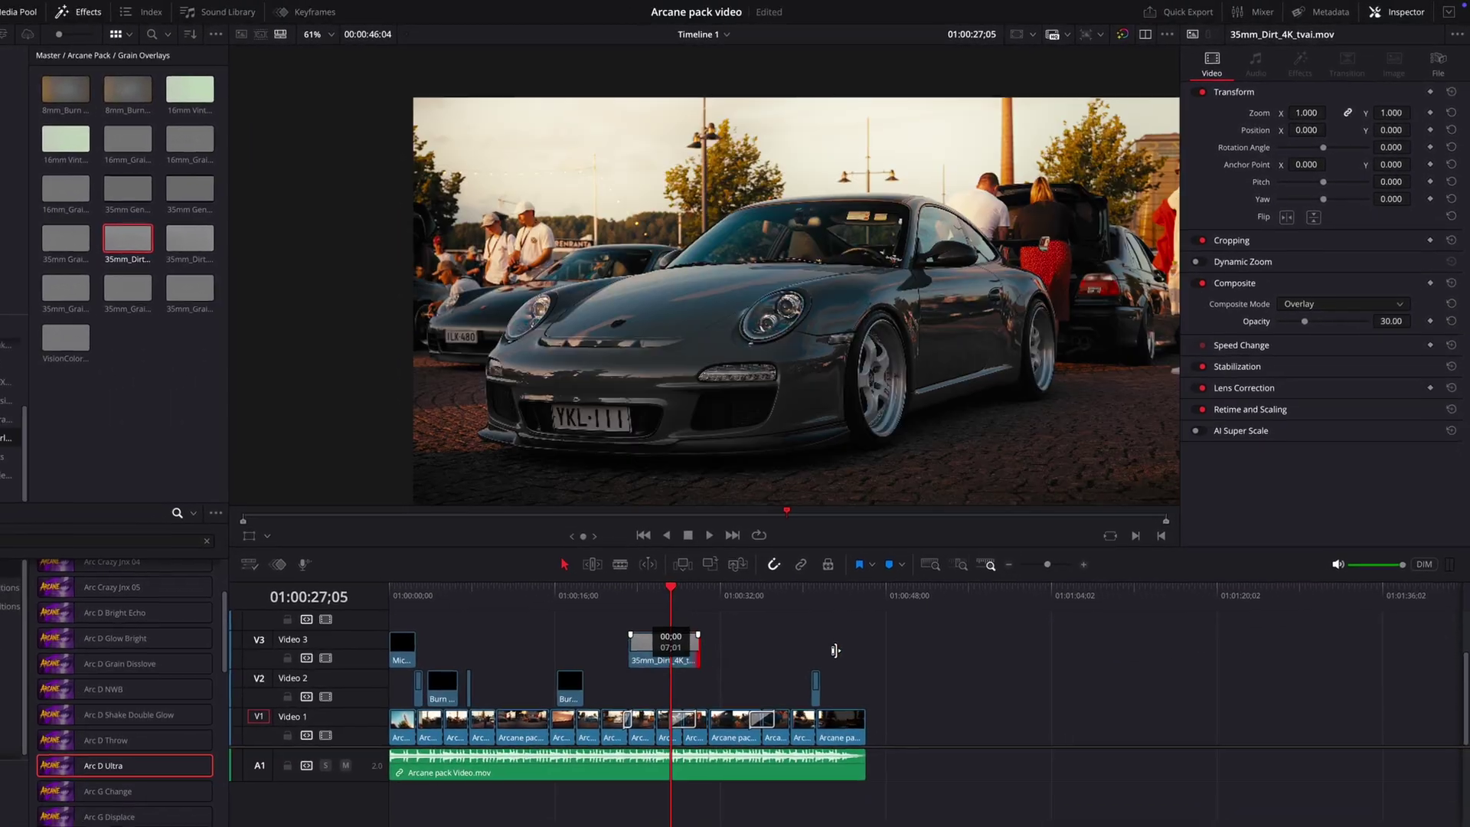
drag(841, 649, 842, 650)
click(1085, 564)
click(1084, 564)
scroll(1118, 643, left, 5)
drag(1378, 652, 481, 635)
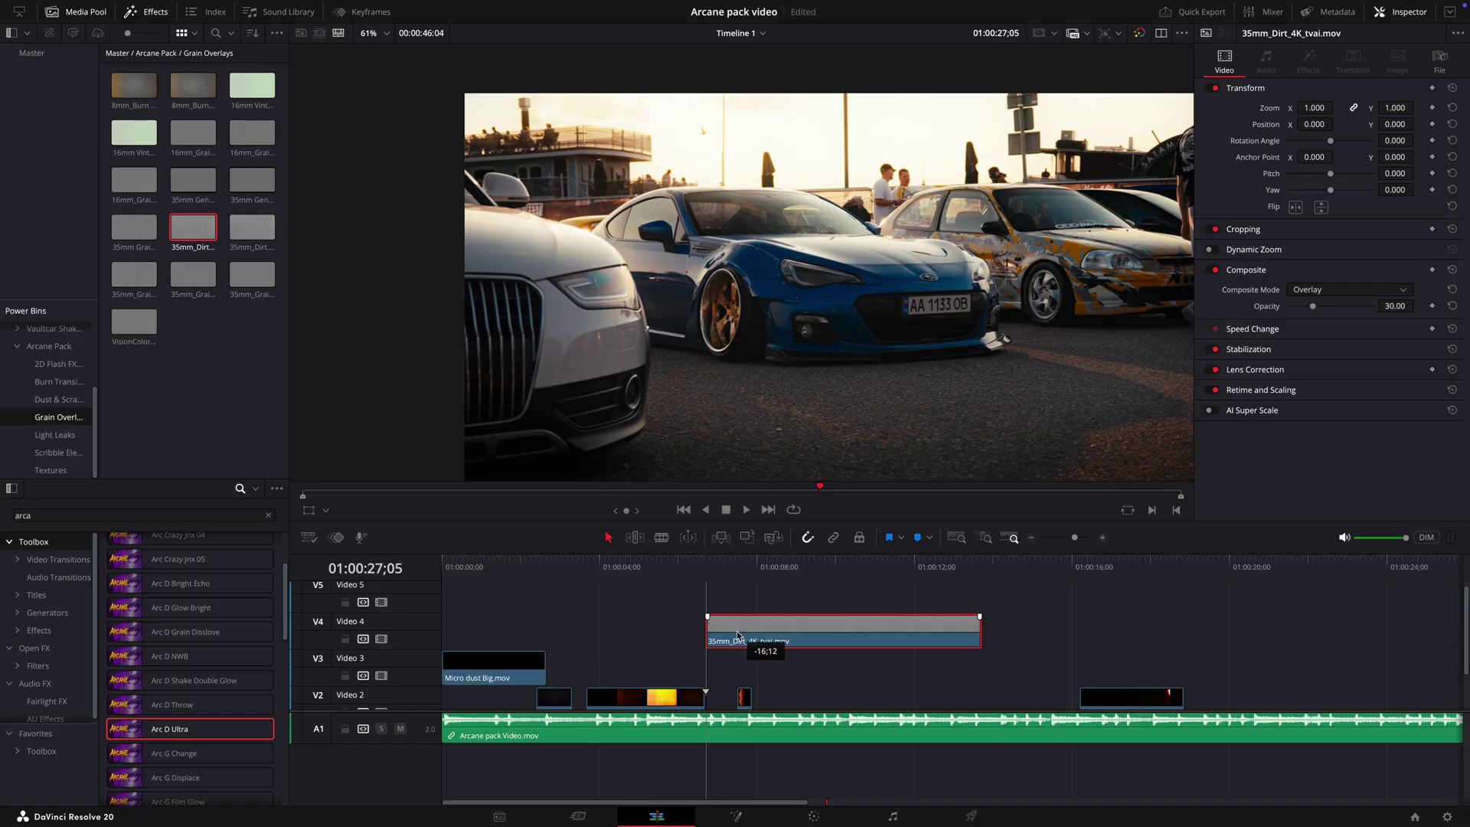
Copy the 35mm_Dirt_4K_tvai.mov grain clip end to end along Video 4
alt+drag(574, 638, 1092, 624)
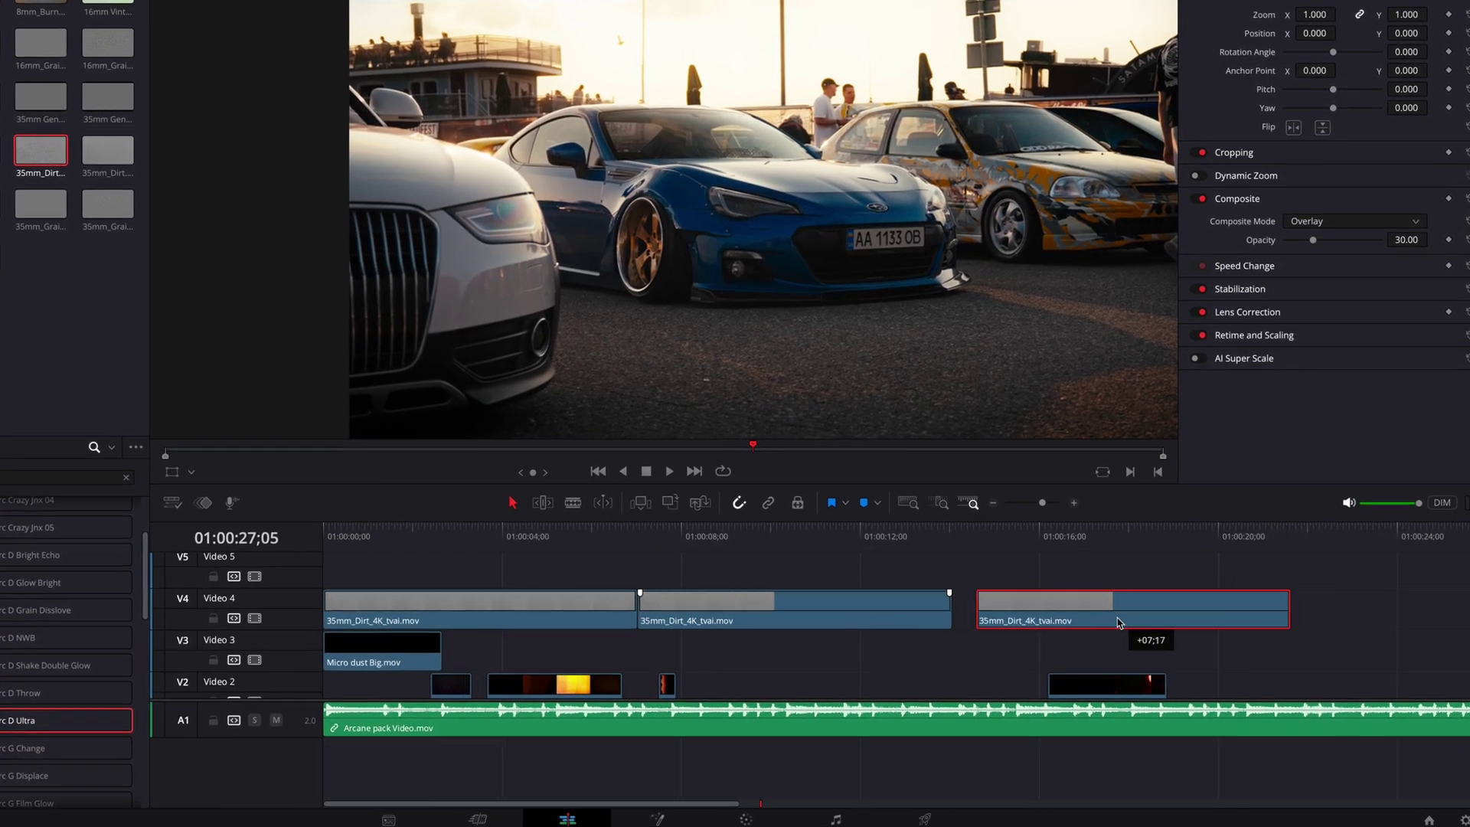
scroll(1092, 623, right, 3)
alt+drag(874, 613, 1189, 605)
scroll(1189, 605, right, 6)
alt+drag(616, 611, 931, 611)
Add the final grain copy on Video 4, trimmed to the video's end, and disable all overlay clips above Video 1
drag(1042, 502, 1038, 502)
alt+drag(943, 582, 1258, 583)
drag(1317, 567, 1245, 566)
drag(1392, 635, 144, 526)
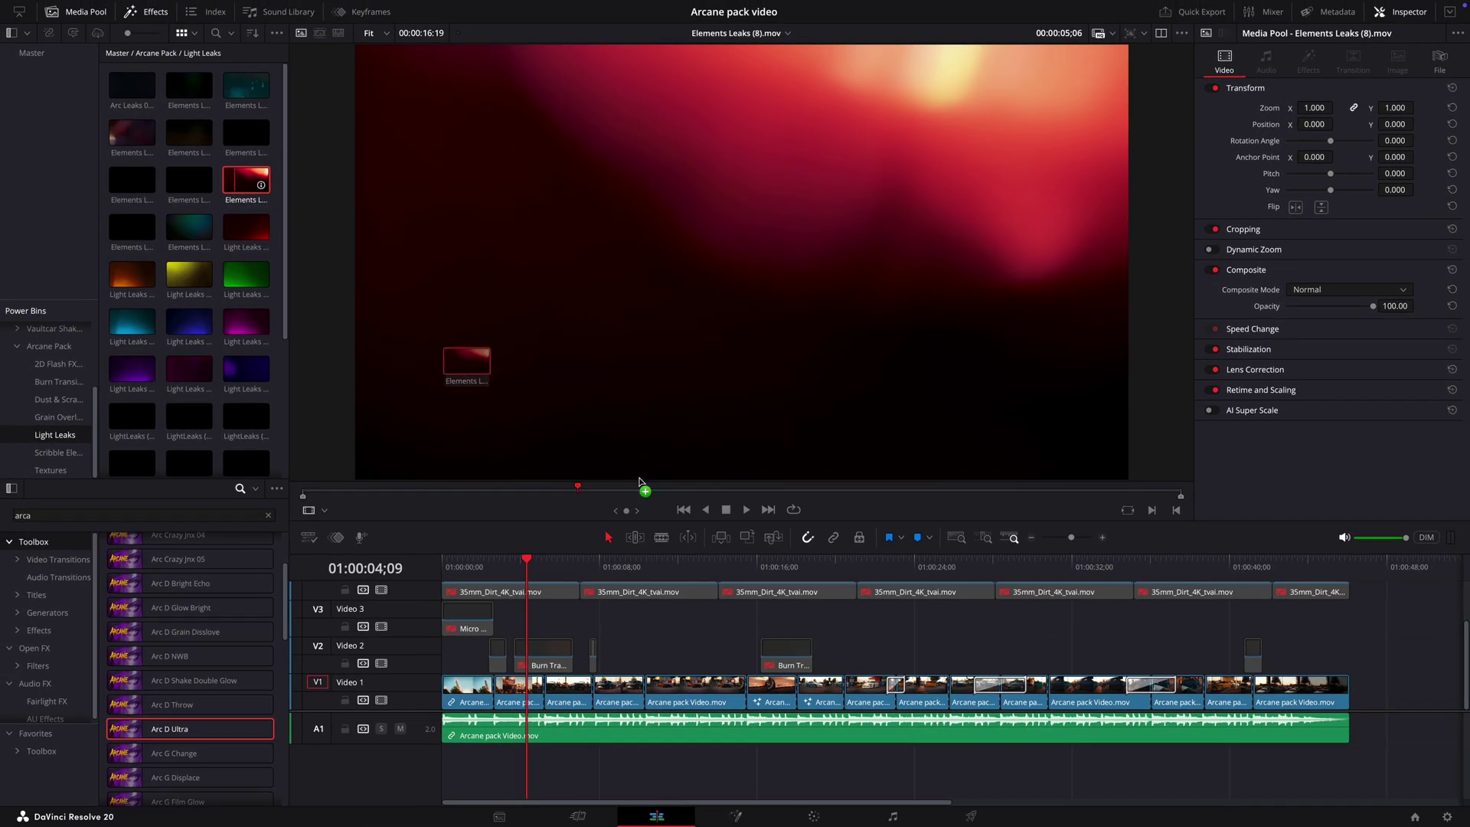
Place Elements Leaks (8).mov on Video 2 at the start of the fourth clip and set its composite mode to Add
drag(640, 483, 809, 654)
click(680, 568)
key(space)
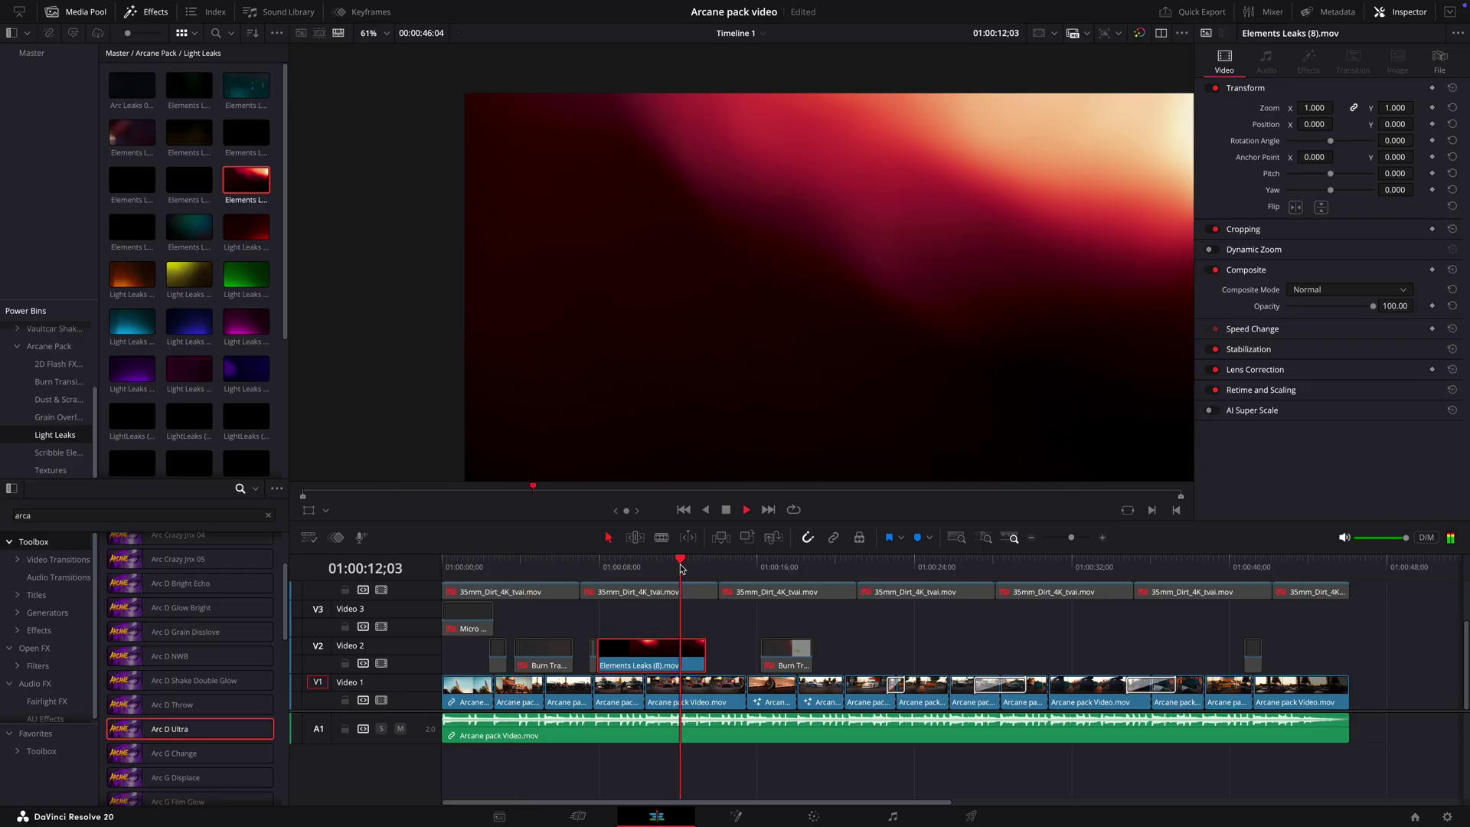
click(1349, 289)
scroll(1335, 358, down, 5)
click(1326, 355)
Set the Elements Leaks (8).mov opacity to 30 and play back the light leak
double_click(1394, 306)
text(5)
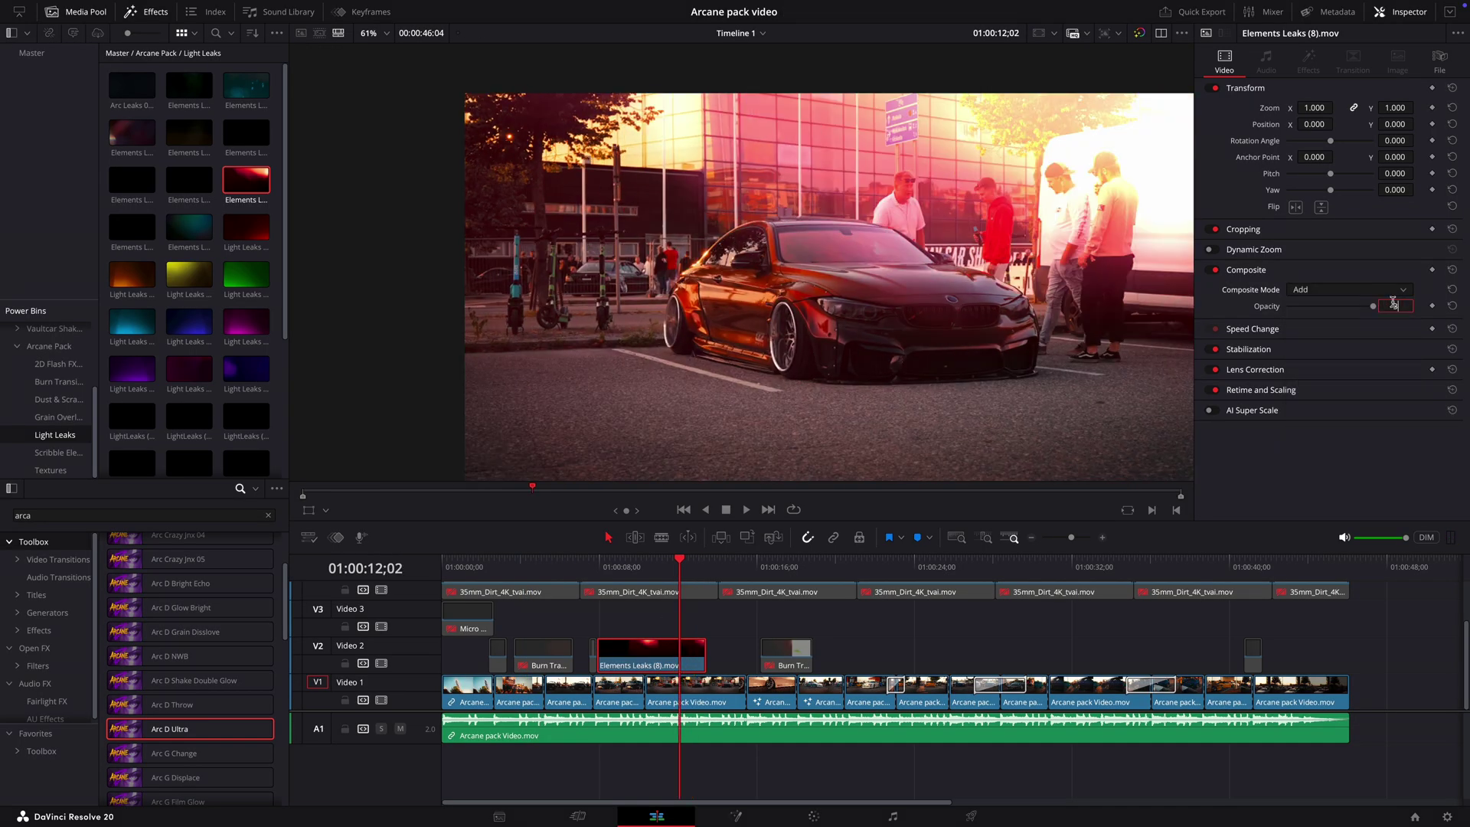
text(30)
key(Return)
key(space)
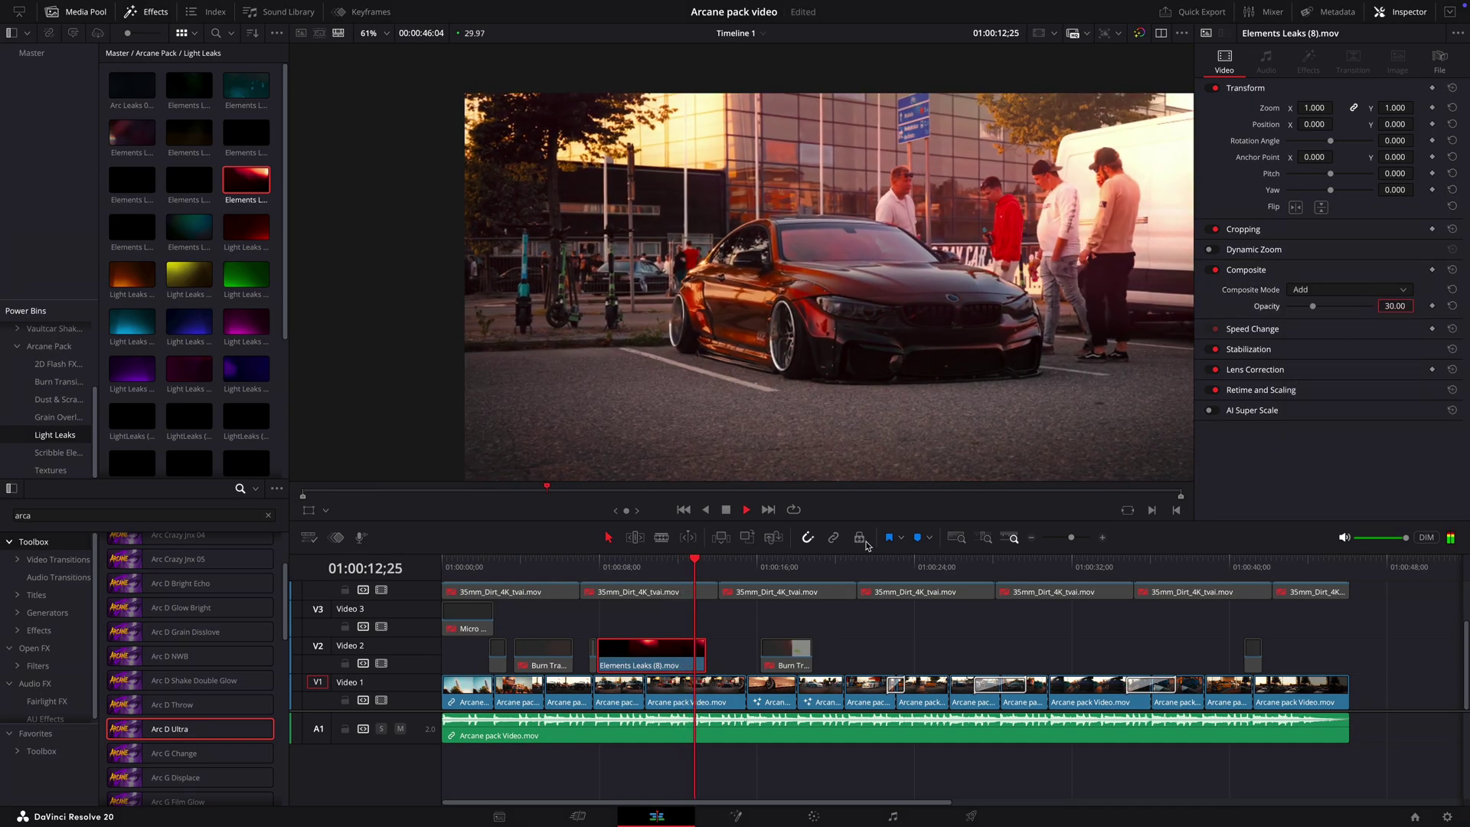
Move the Elements Leaks (8).mov clip to the start of the fifth clip, cut off and delete its excess, and play it back
mouse_move(661, 645)
mouse_down()
mouse_move(738, 651)
mouse_move(681, 641)
mouse_up()
click(692, 568)
key(super+b)
key(BackSpace)
click(649, 568)
key(space)
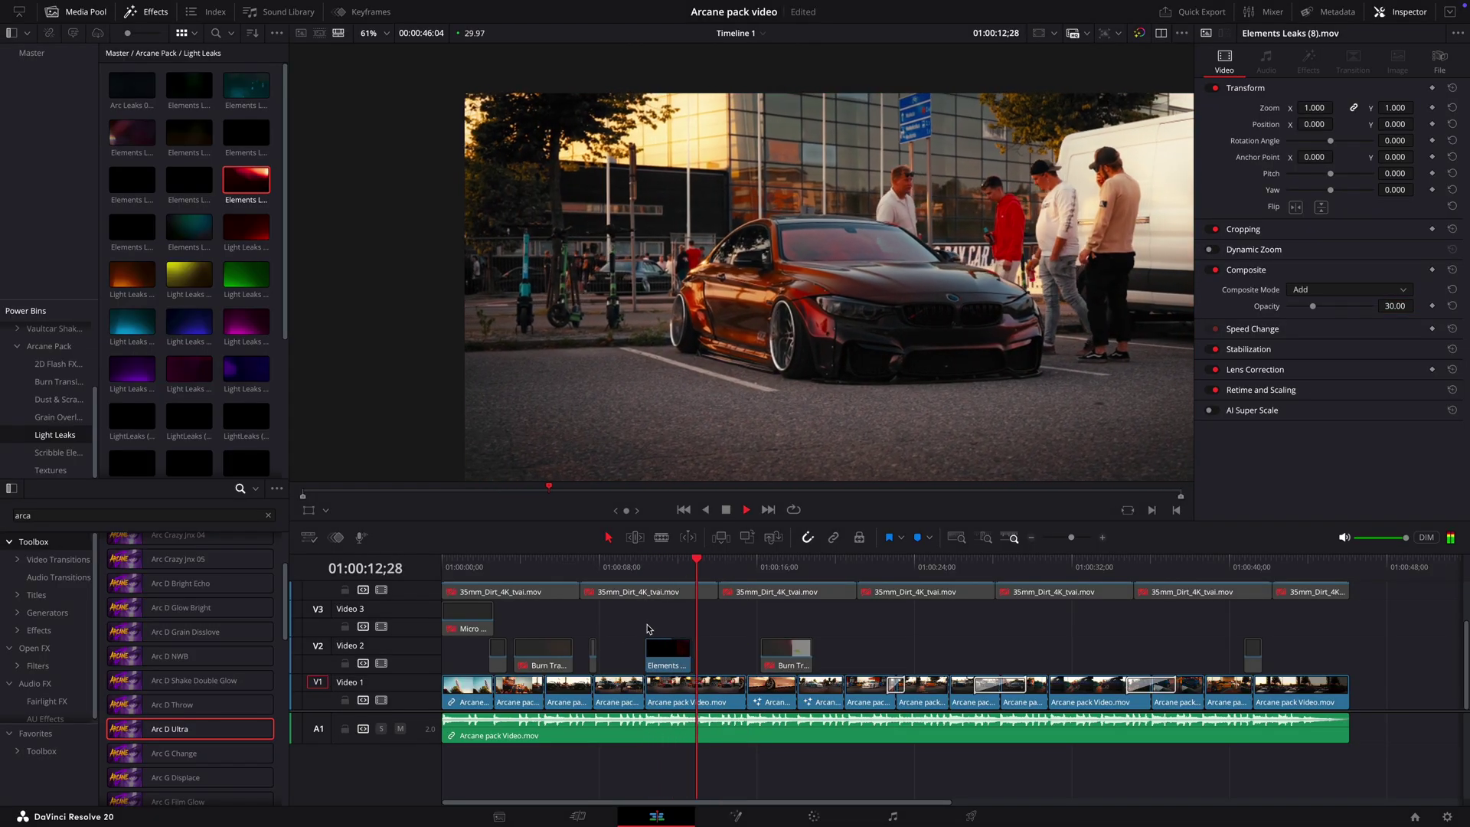
Copy the Elements Leaks (8).mov clip along Video 2 to the start of the eighth clip and play it back
click(1102, 538)
drag(719, 631, 1003, 631)
key(space)
click(987, 617)
key(space)
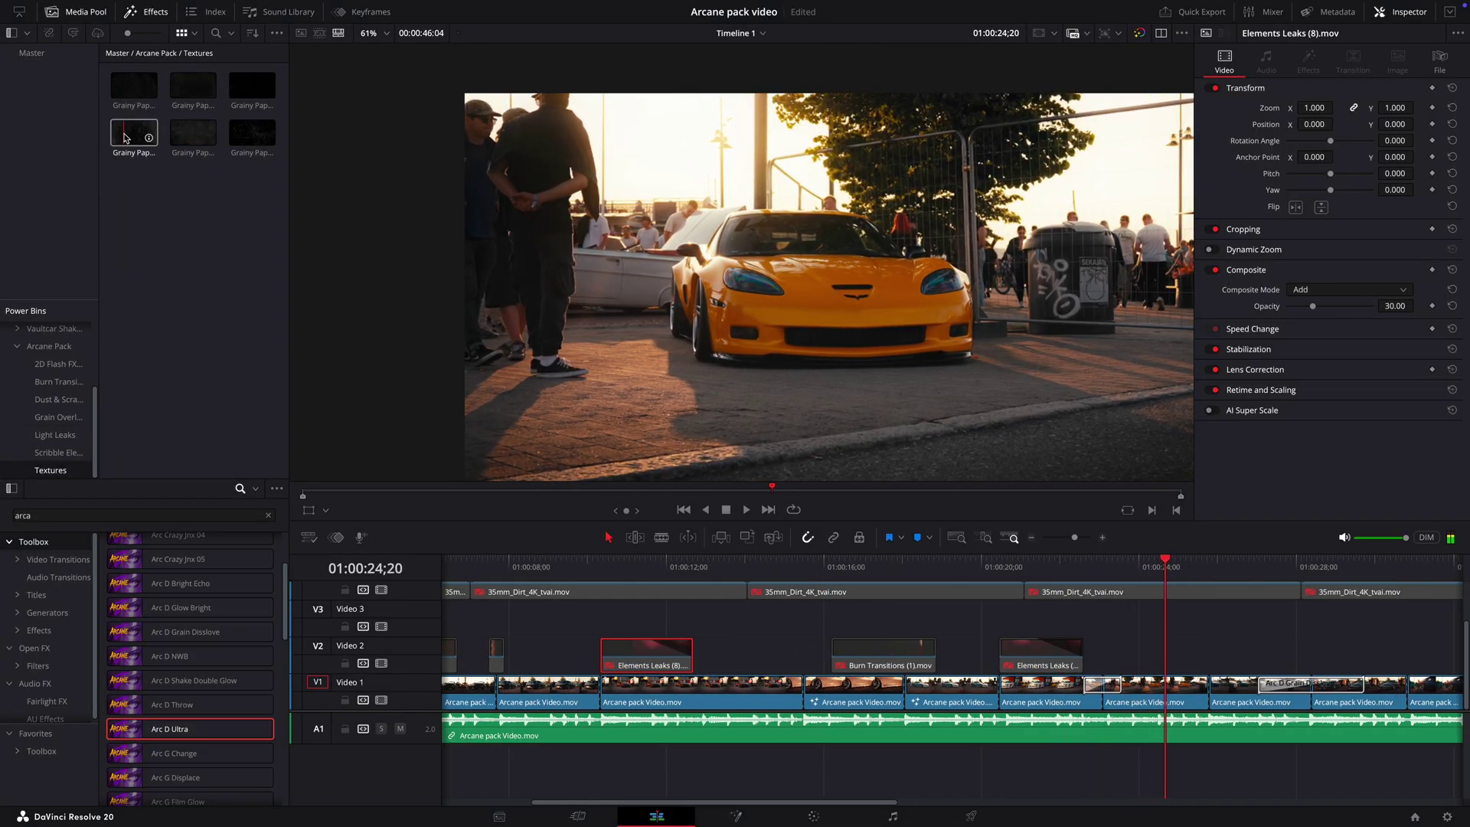
Place the Grainy Paper 01 4K.mov texture on Video 2 over the ninth clip with composite mode Screen and opacity 40
click(241, 134)
key(space)
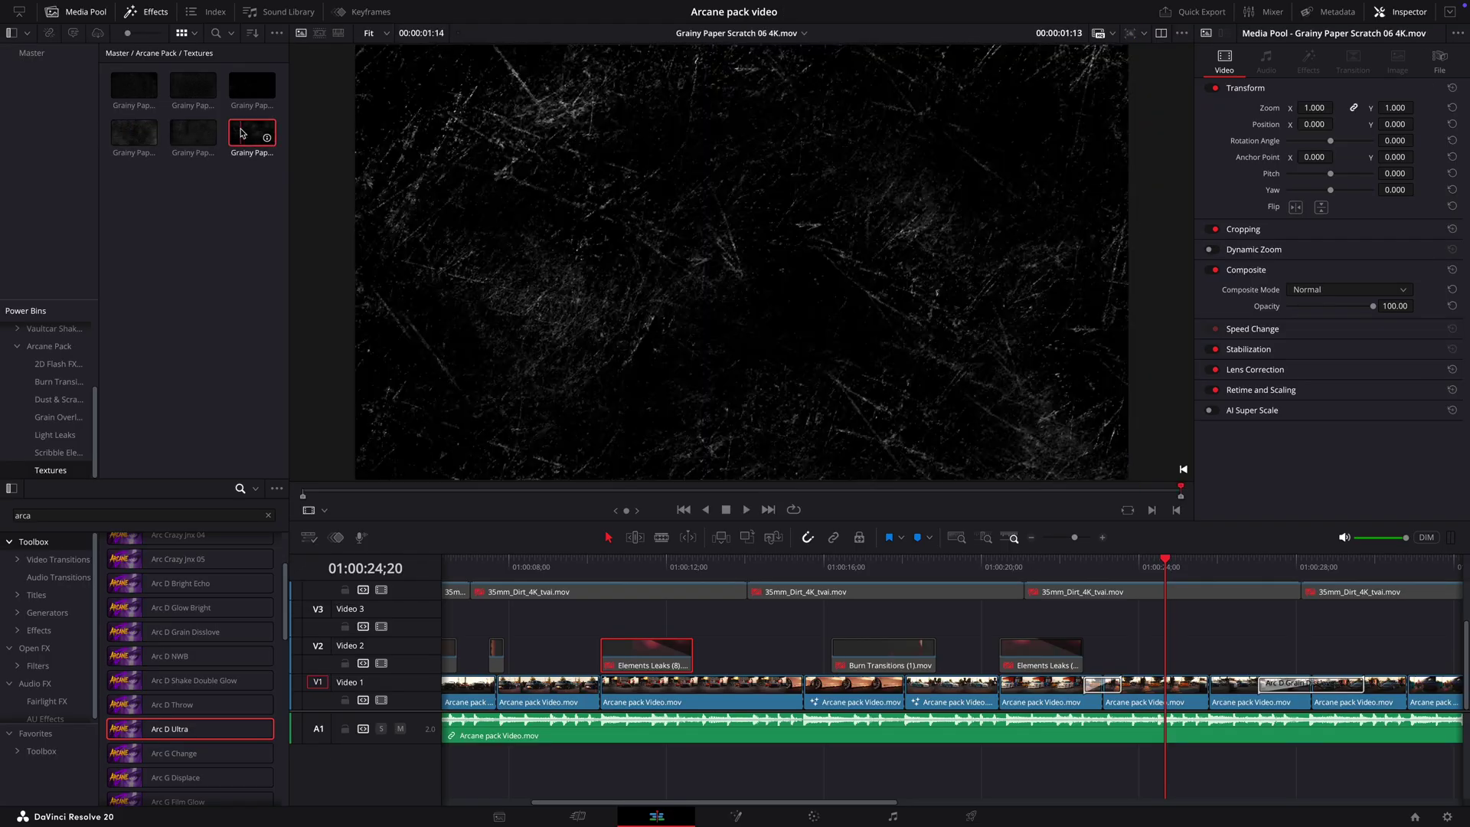
click(197, 100)
drag(1138, 656, 1110, 656)
click(1313, 289)
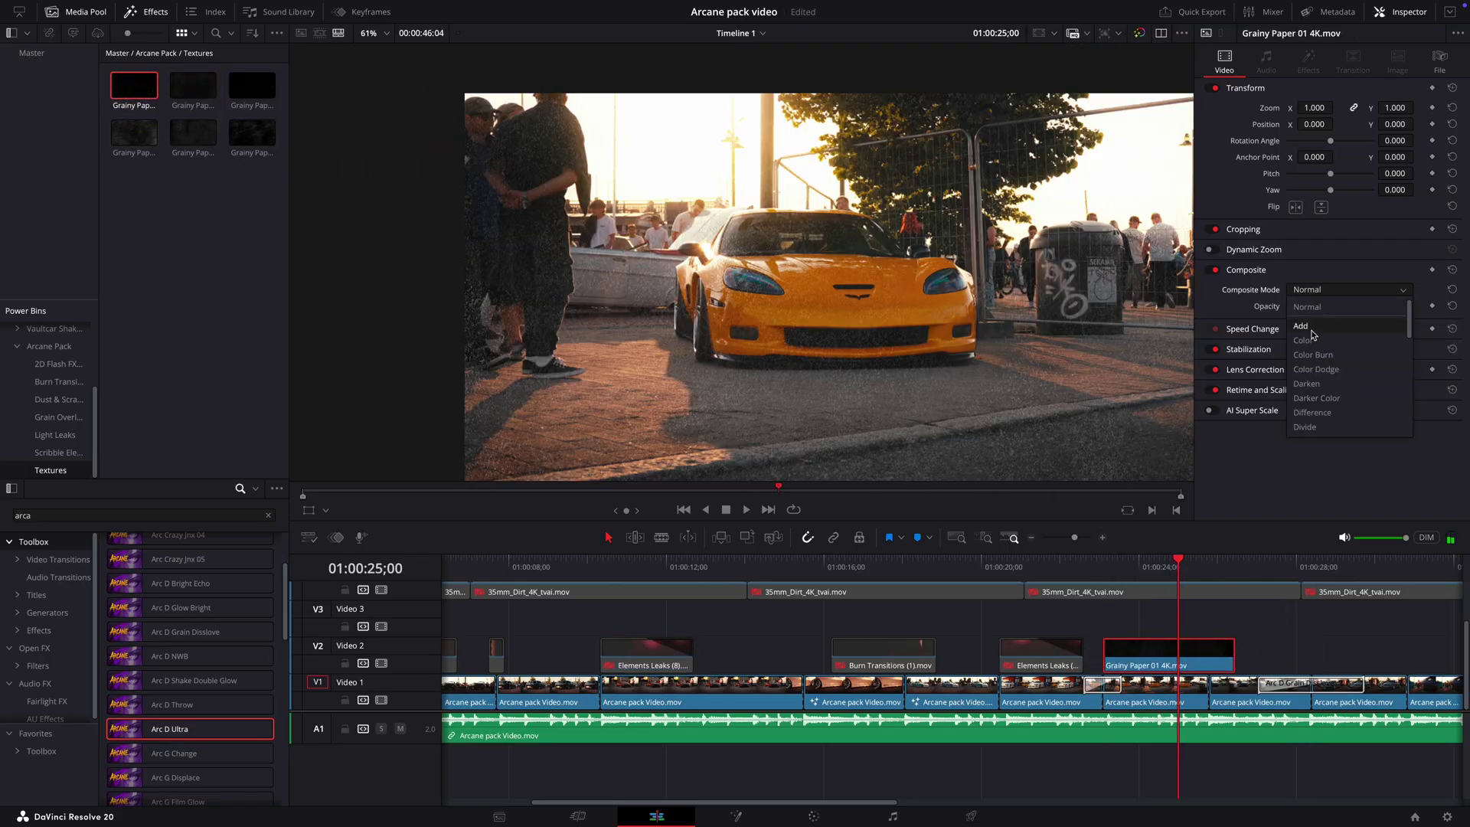
scroll(1316, 367, down, 5)
click(1316, 381)
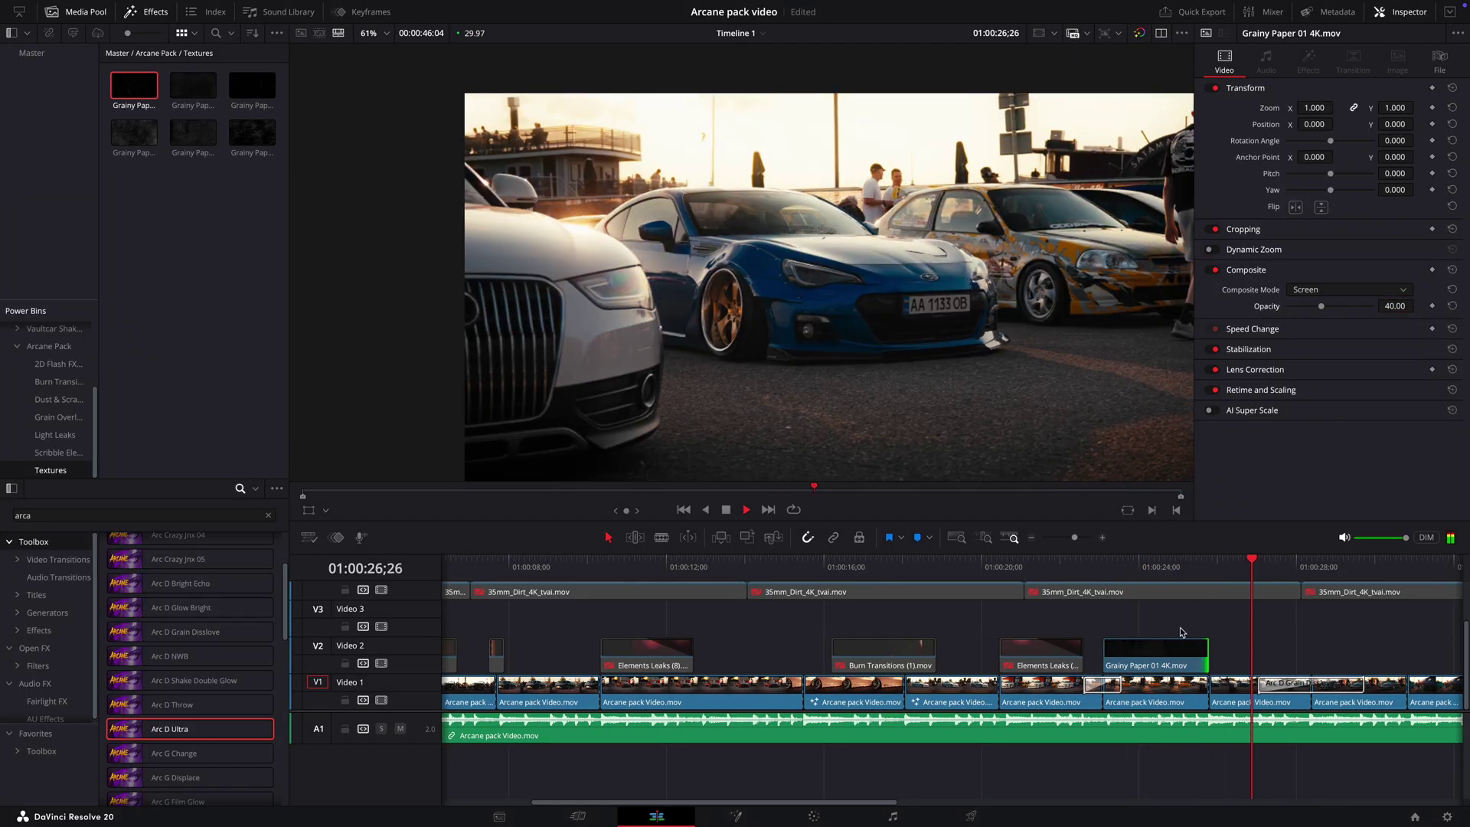
key(space)
Copy the Grainy Paper 01 4K.mov clip along Video 2 to the start of the twelfth clip and play it back
scroll(1155, 656, right, 2)
alt+drag(1010, 656, 1333, 656)
click(1265, 566)
key(space)
click(1261, 575)
Copy the Grainy Paper 01 4K.mov clip onto Video 3 at the start of the fourth clip
scroll(1261, 575, down, 3)
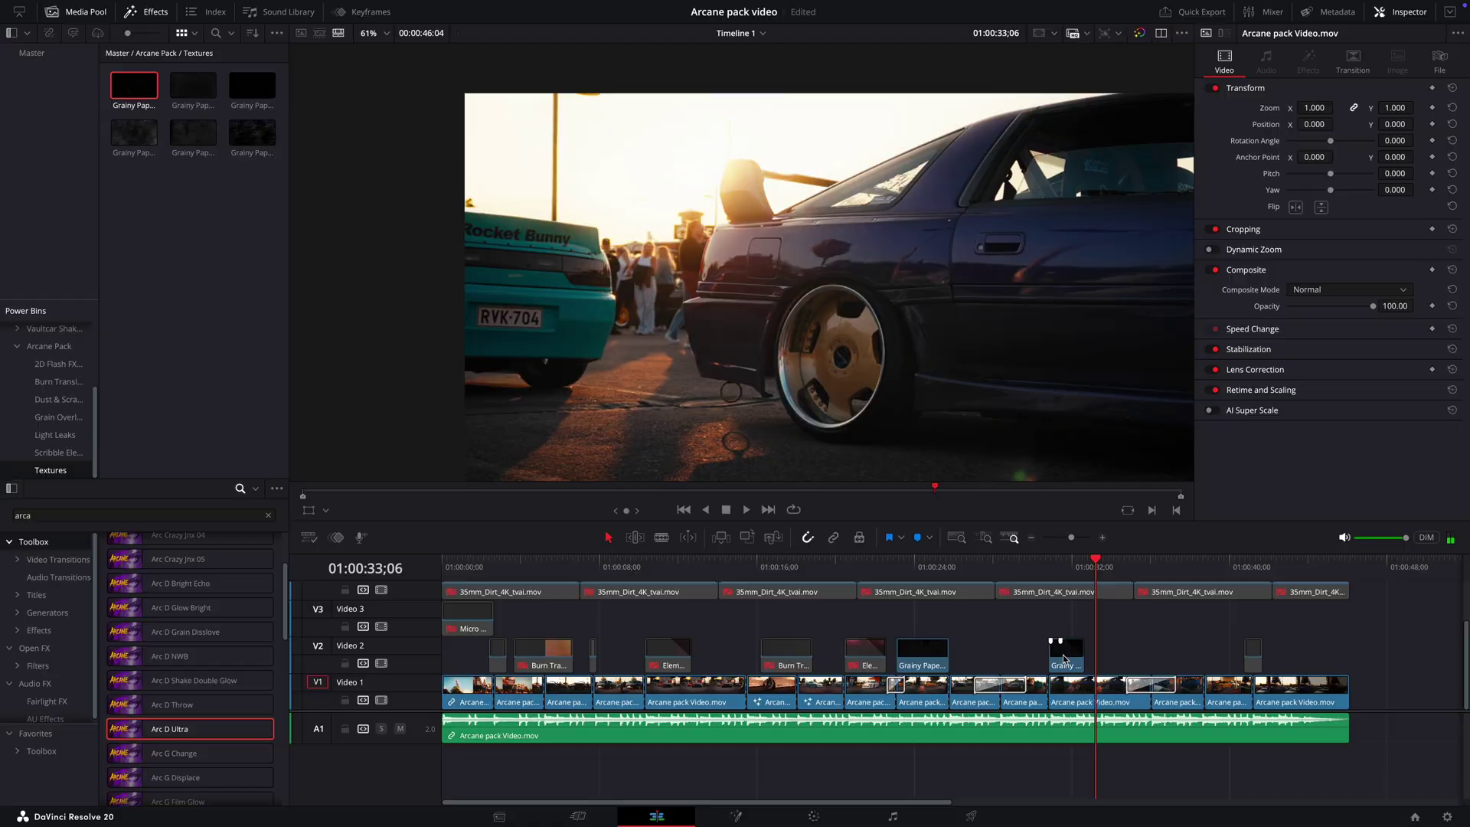
click(597, 565)
alt+drag(1063, 649, 606, 612)
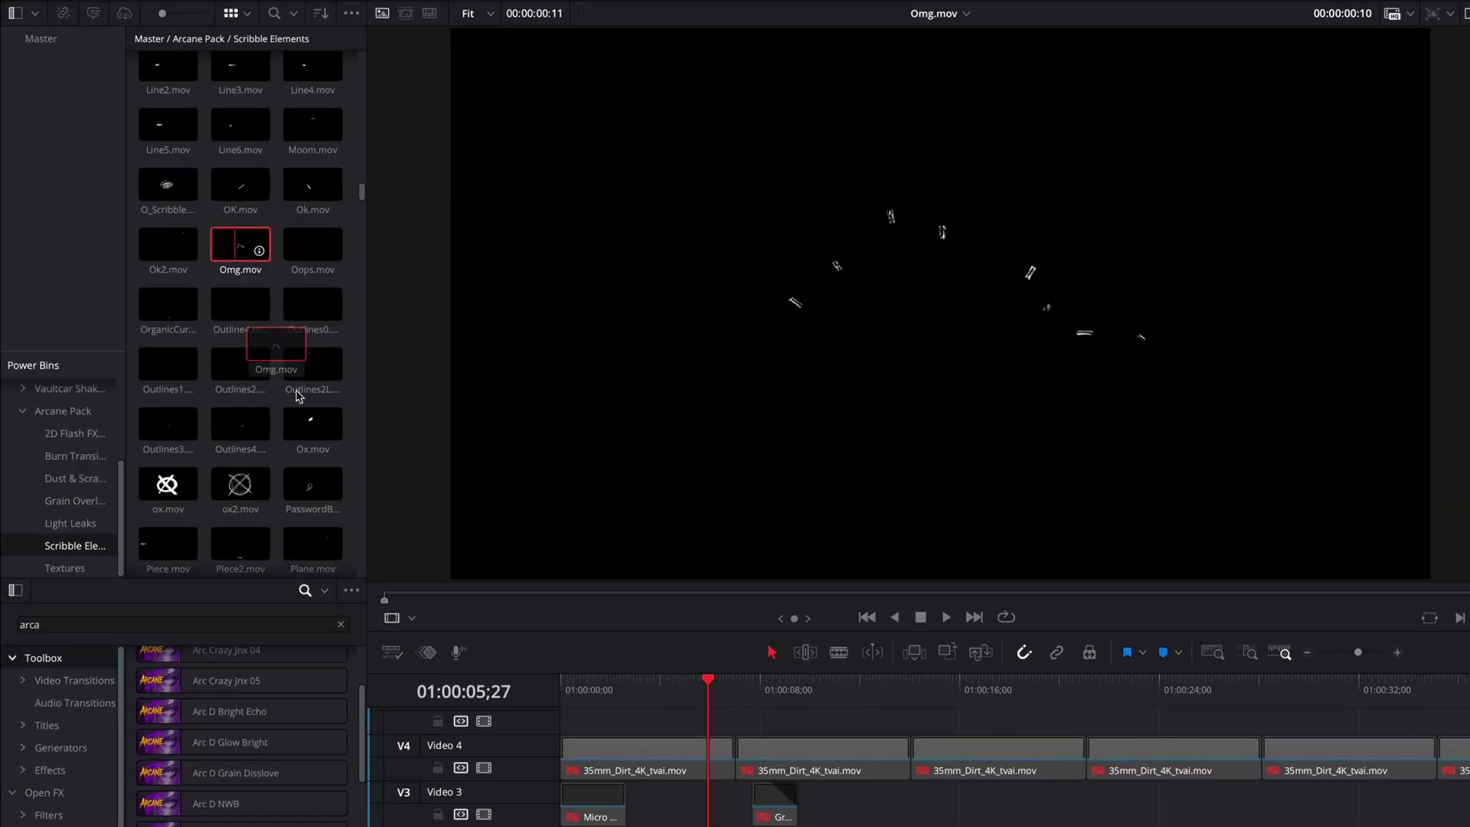
Place Omg.mov on Video 3 over the third clip's exhaust with zoom 0.270, position 146, -104 and rotation -95.6, and play it back
mouse_move(296, 396)
mouse_down()
mouse_move(668, 794)
mouse_move(716, 808)
mouse_up()
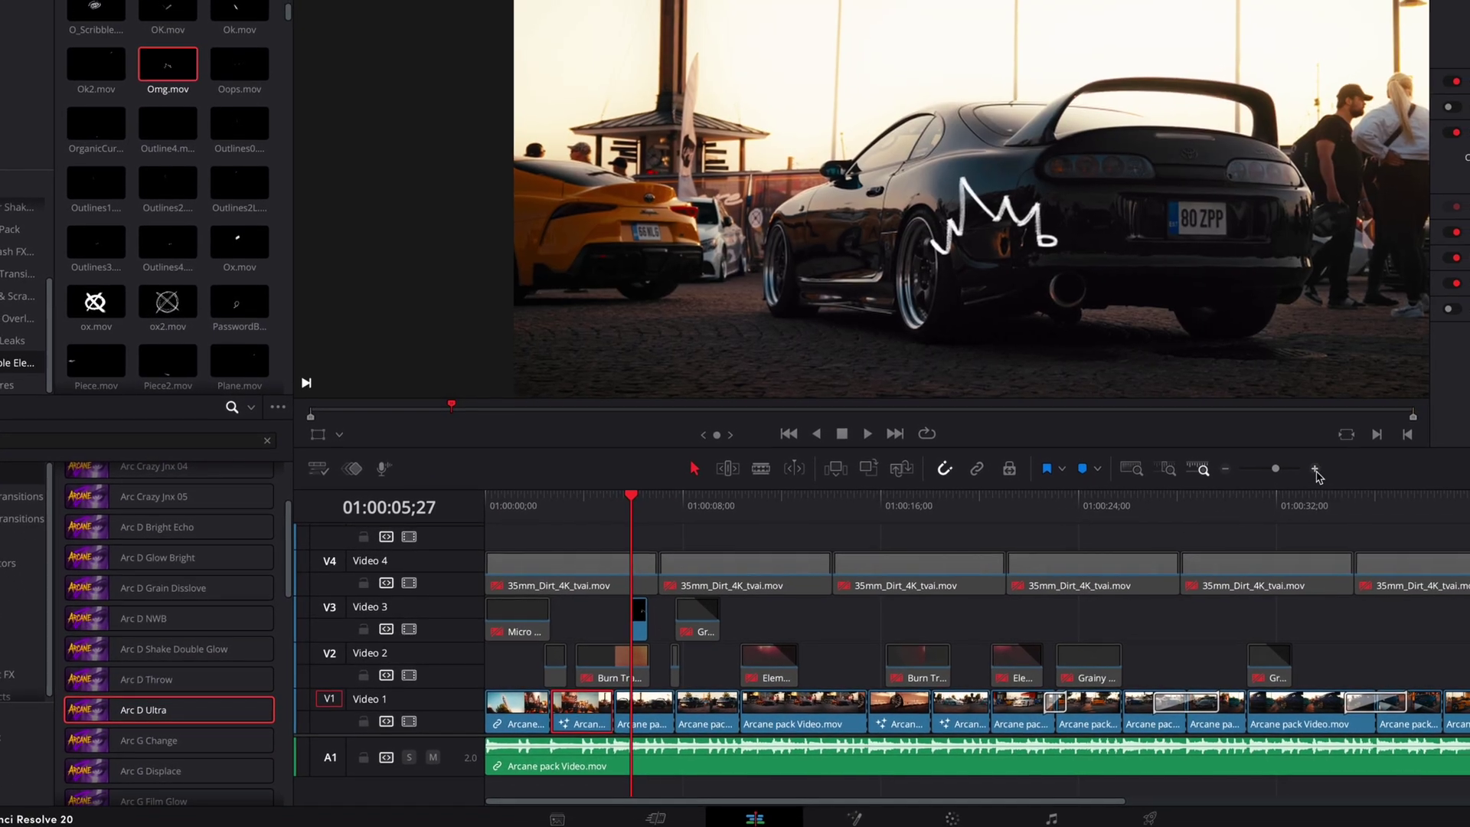
drag(1284, 464, 1288, 465)
click(814, 619)
click(718, 658)
key(space)
key(space)
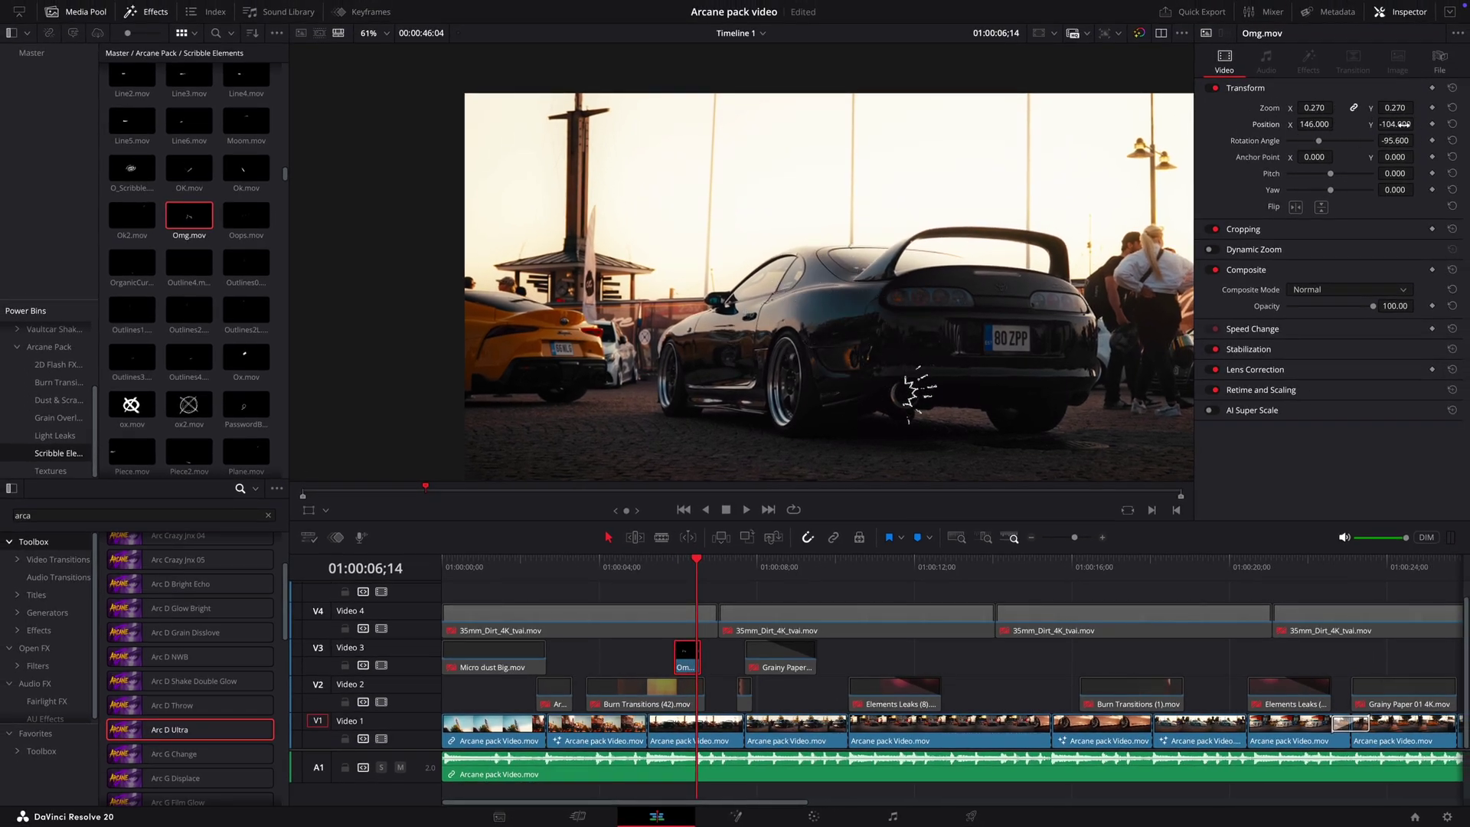
key(space)
click(645, 572)
key(space)
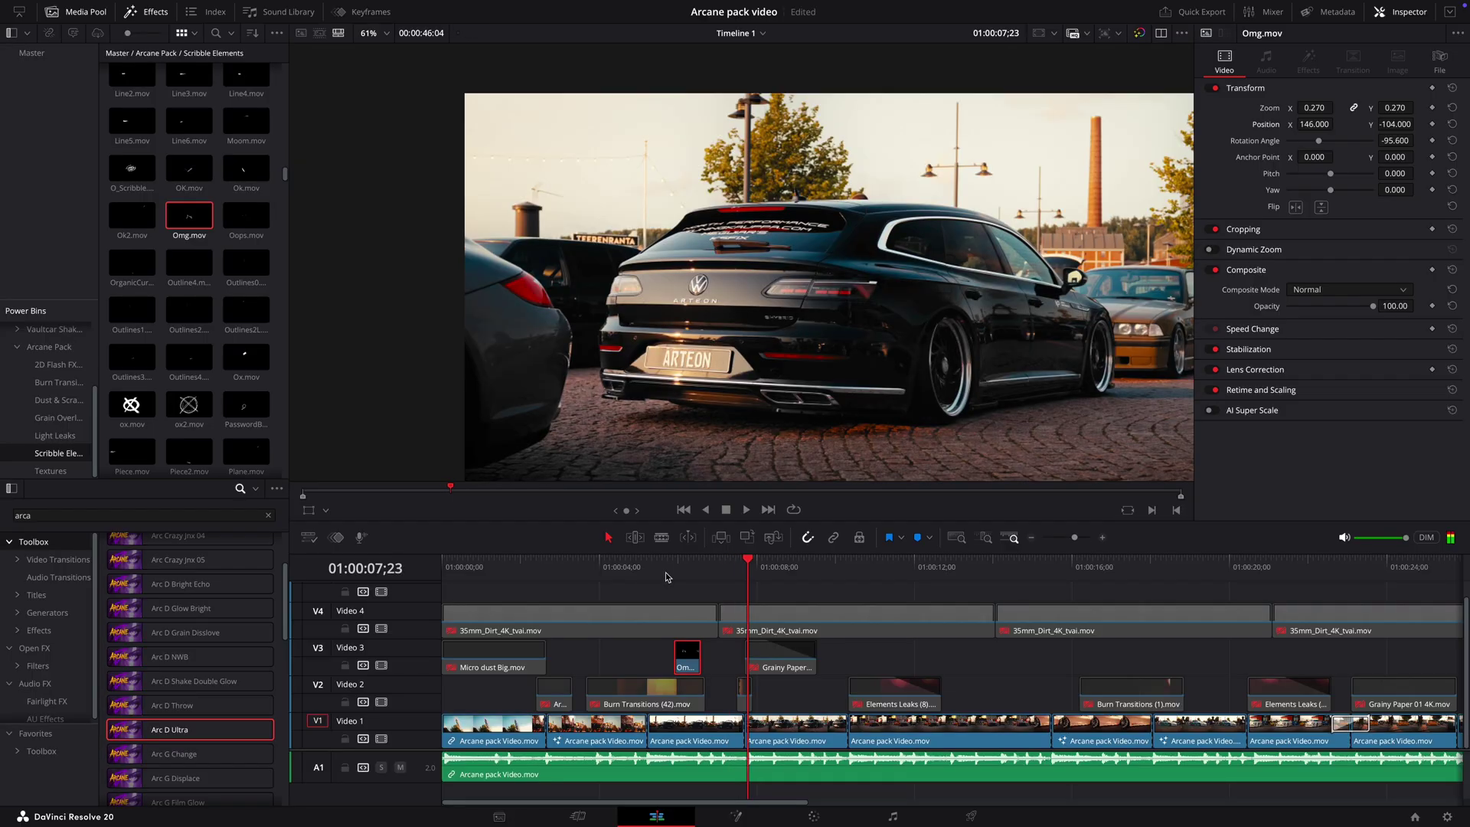
click(666, 574)
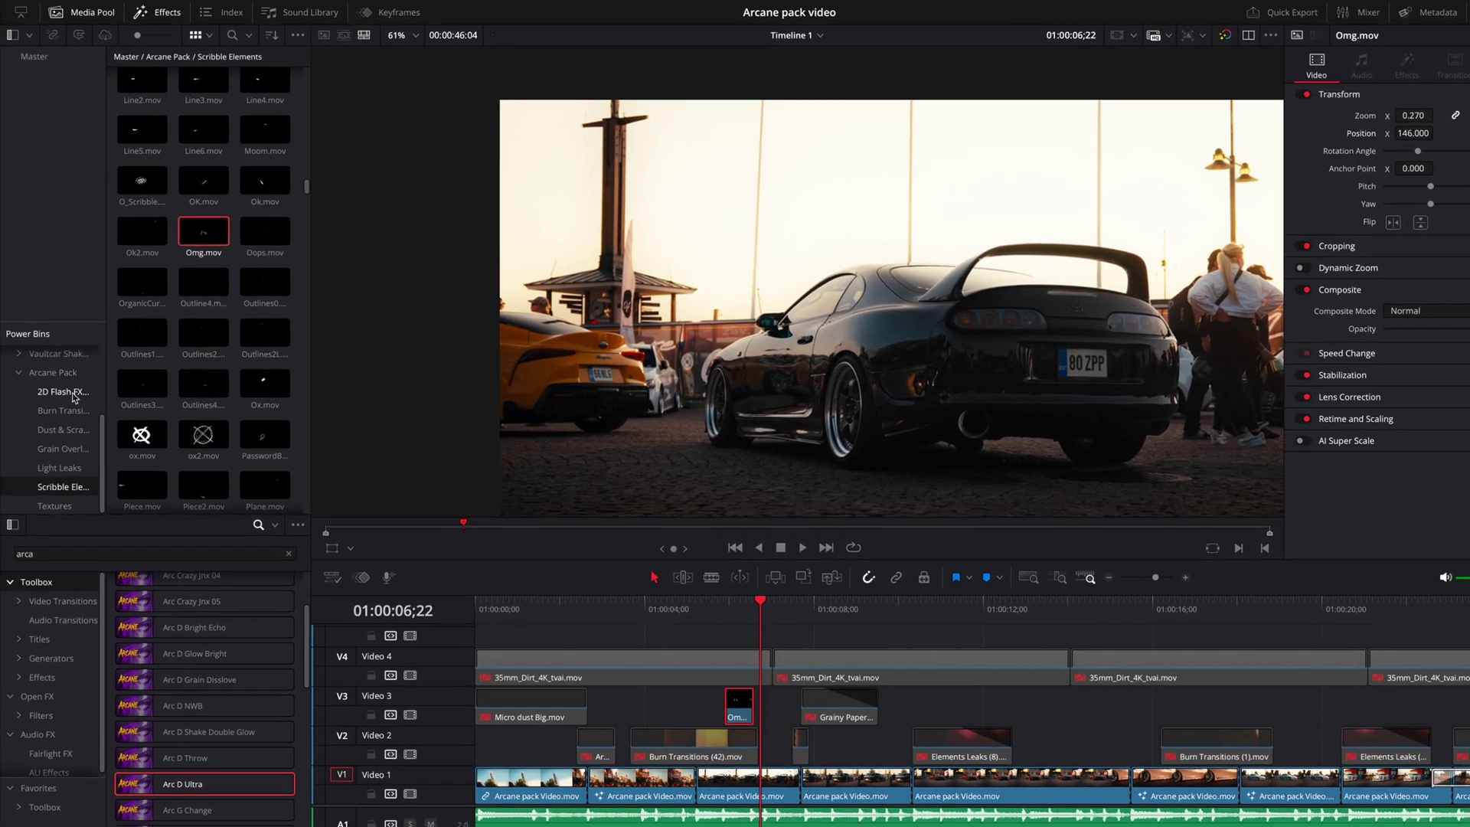
Place Blast FX Explosion.mov on Video 5 above the scribble with composite mode Screen, zoom 0.170 and rotation -114.3, over the car's exhaust
click(62, 365)
scroll(249, 319, up, 15)
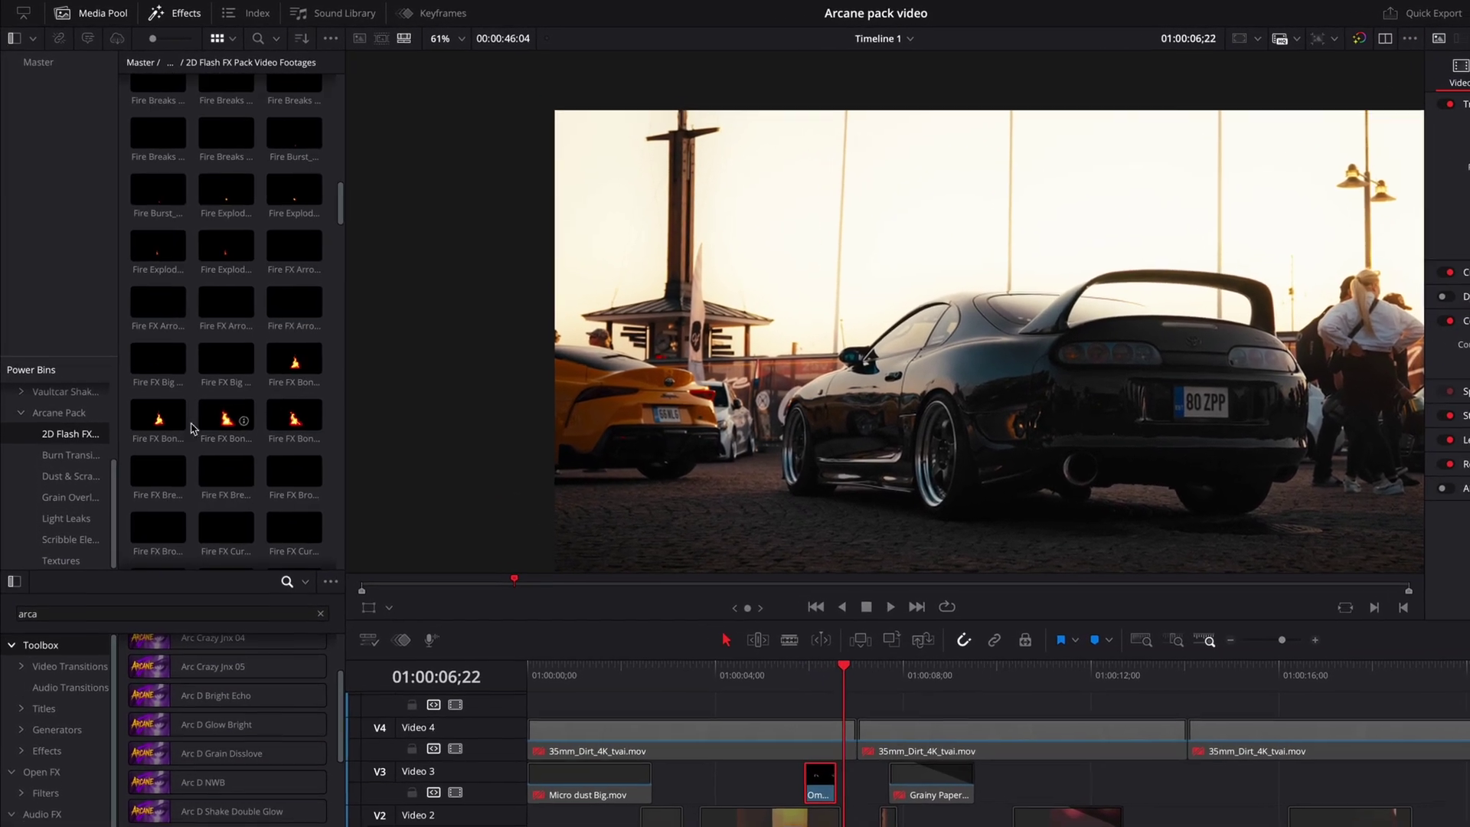
click(142, 264)
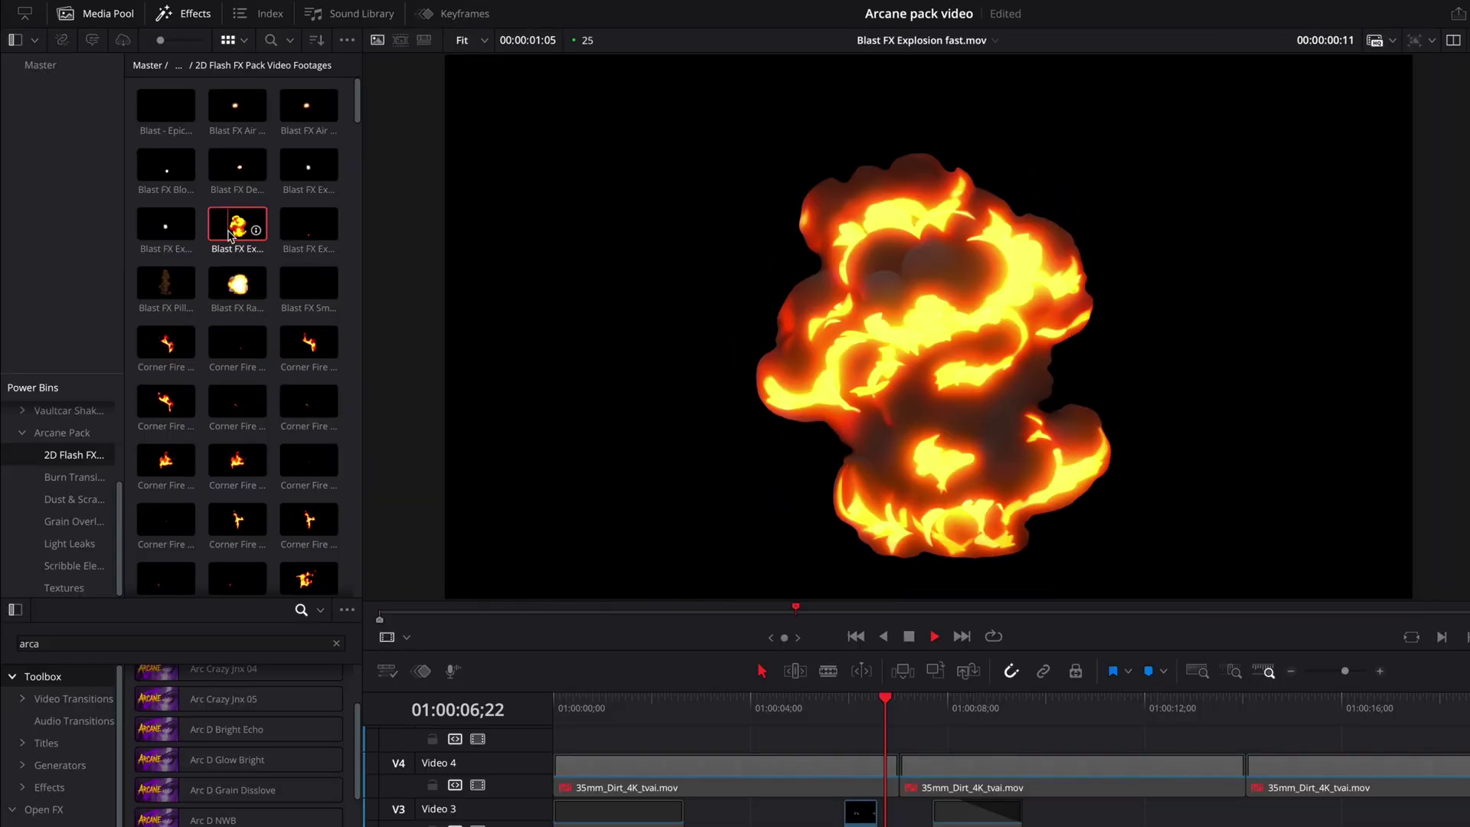
drag(308, 223, 835, 709)
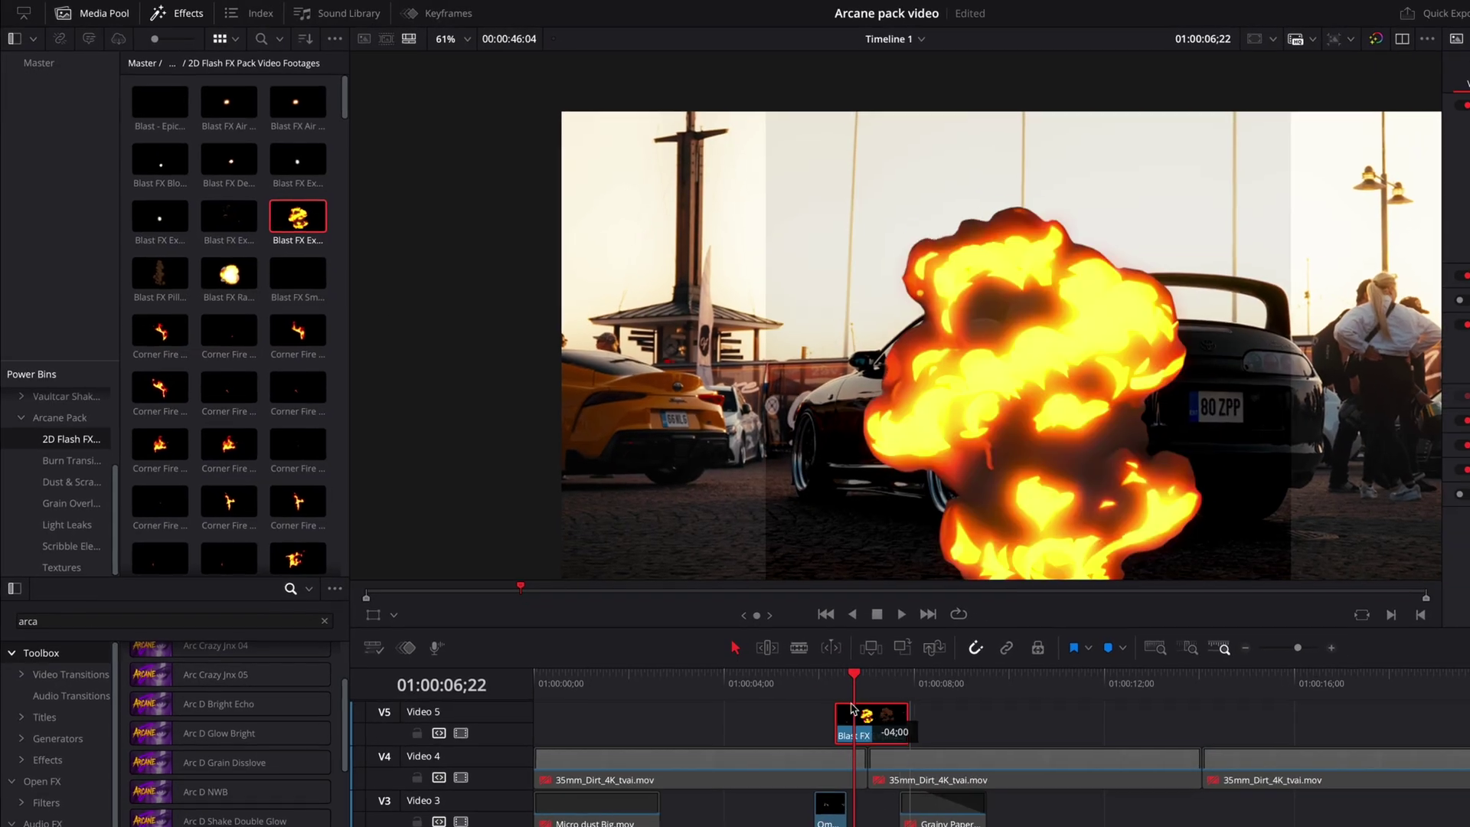
click(1348, 289)
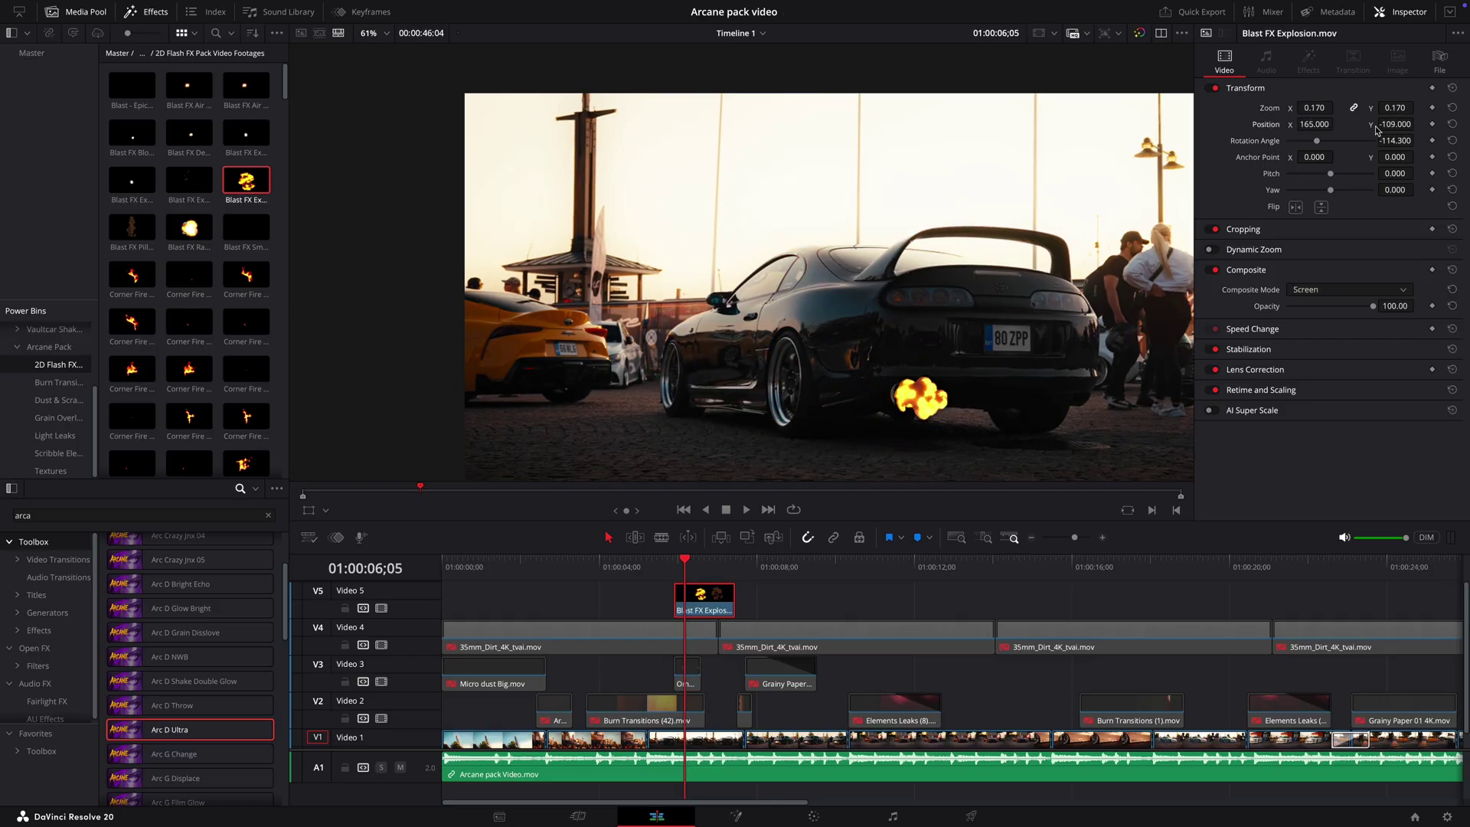
Play back the explosion and scribble effects at the exhaust and remove both clips from the timeline
click(649, 563)
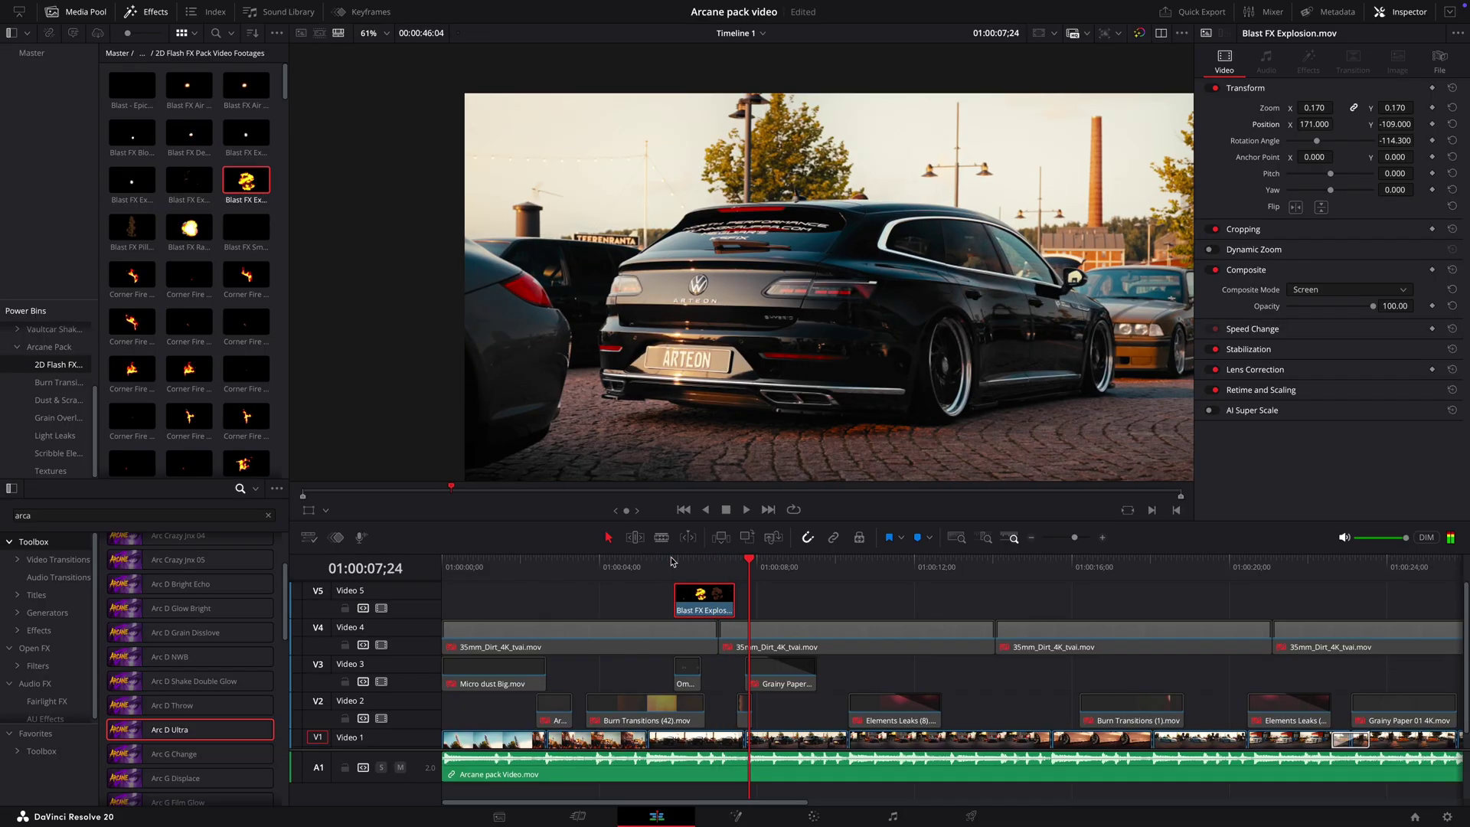
click(673, 562)
key(space)
click(675, 570)
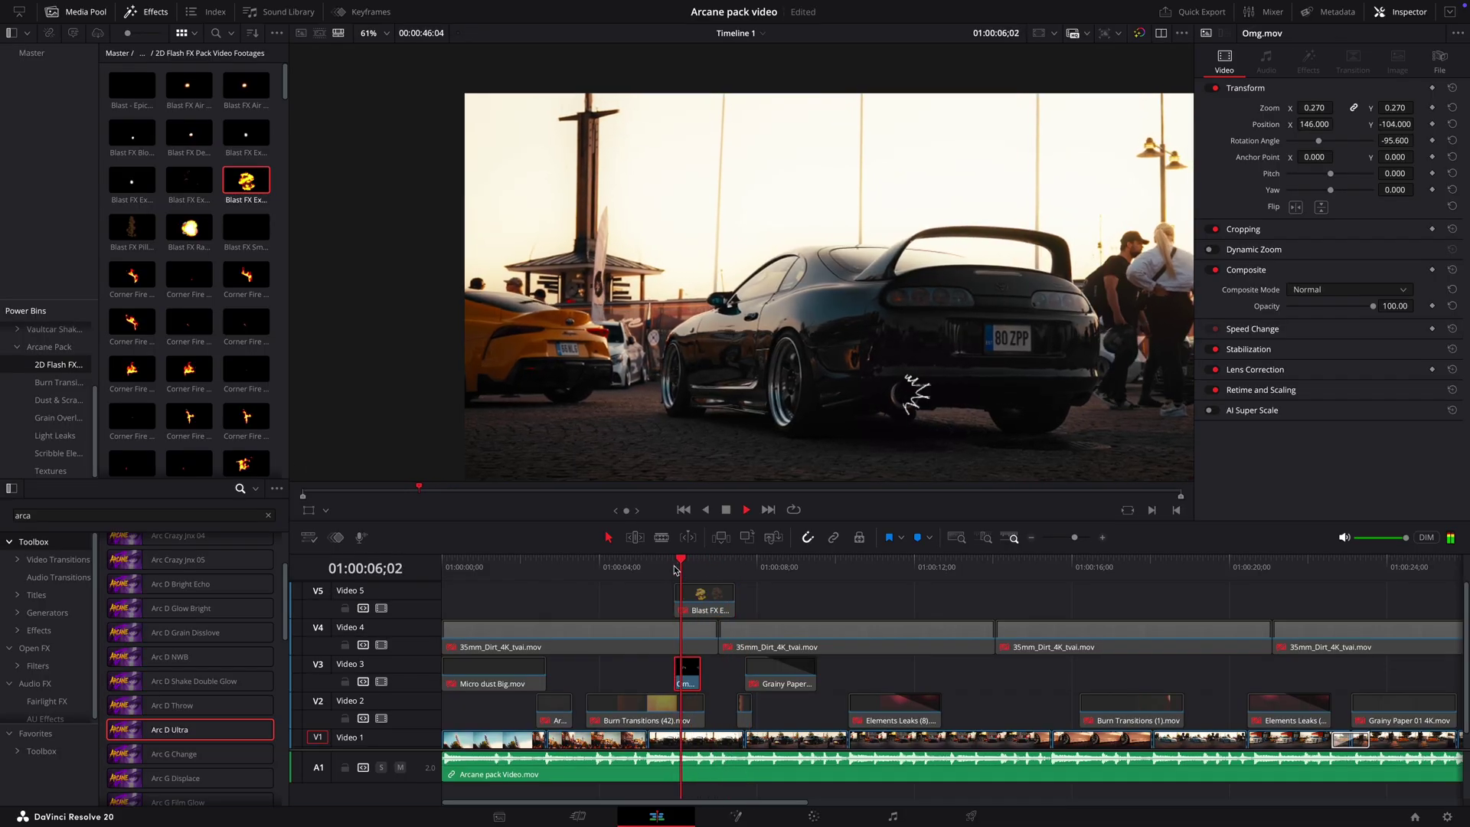
click(716, 599)
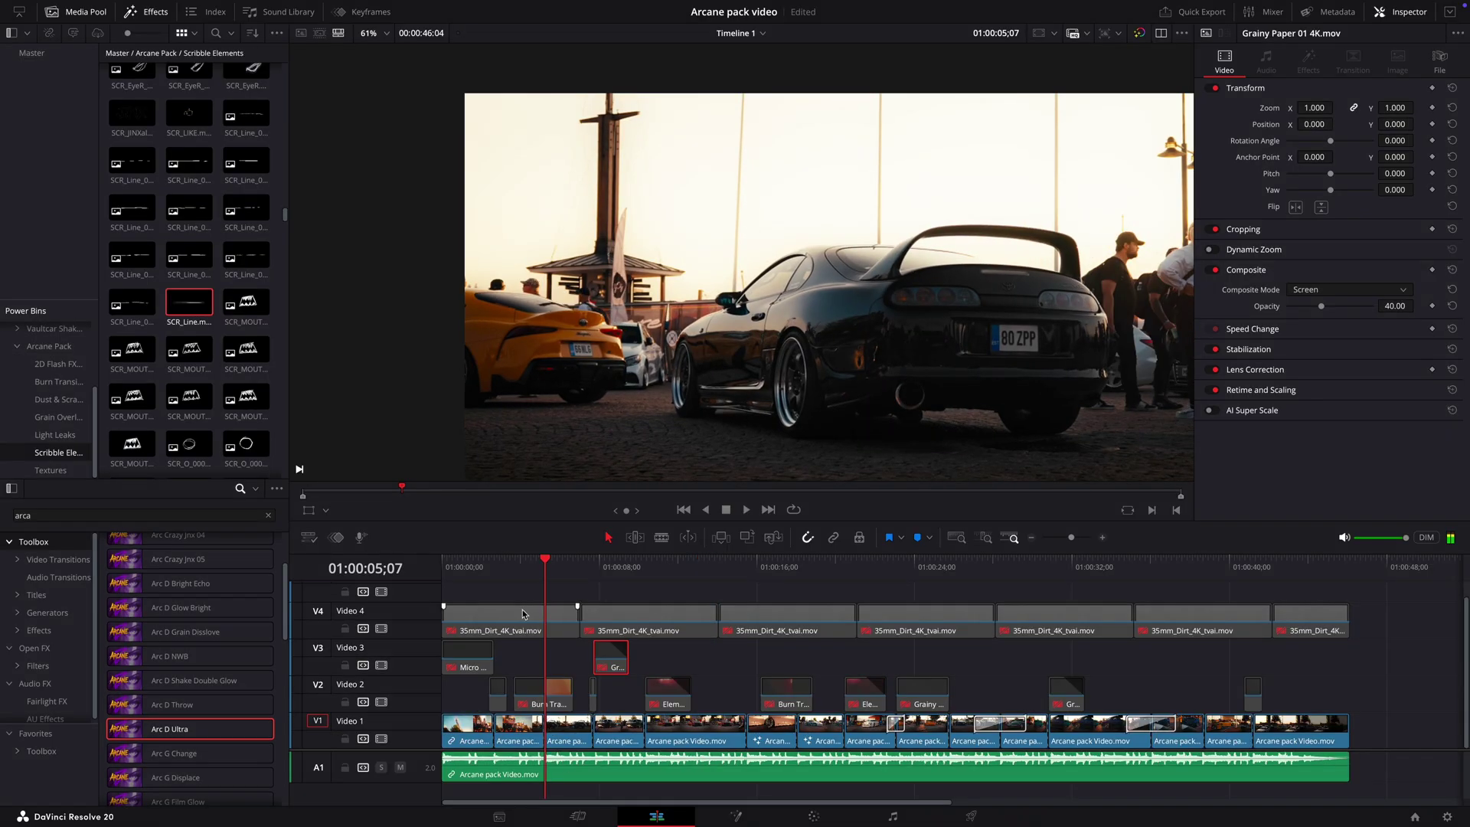
Open the second clip on Video 1 in Fusion and add a Planar Tracker node after MediaIn1
drag(510, 571, 495, 582)
click(518, 731)
key(shift+5)
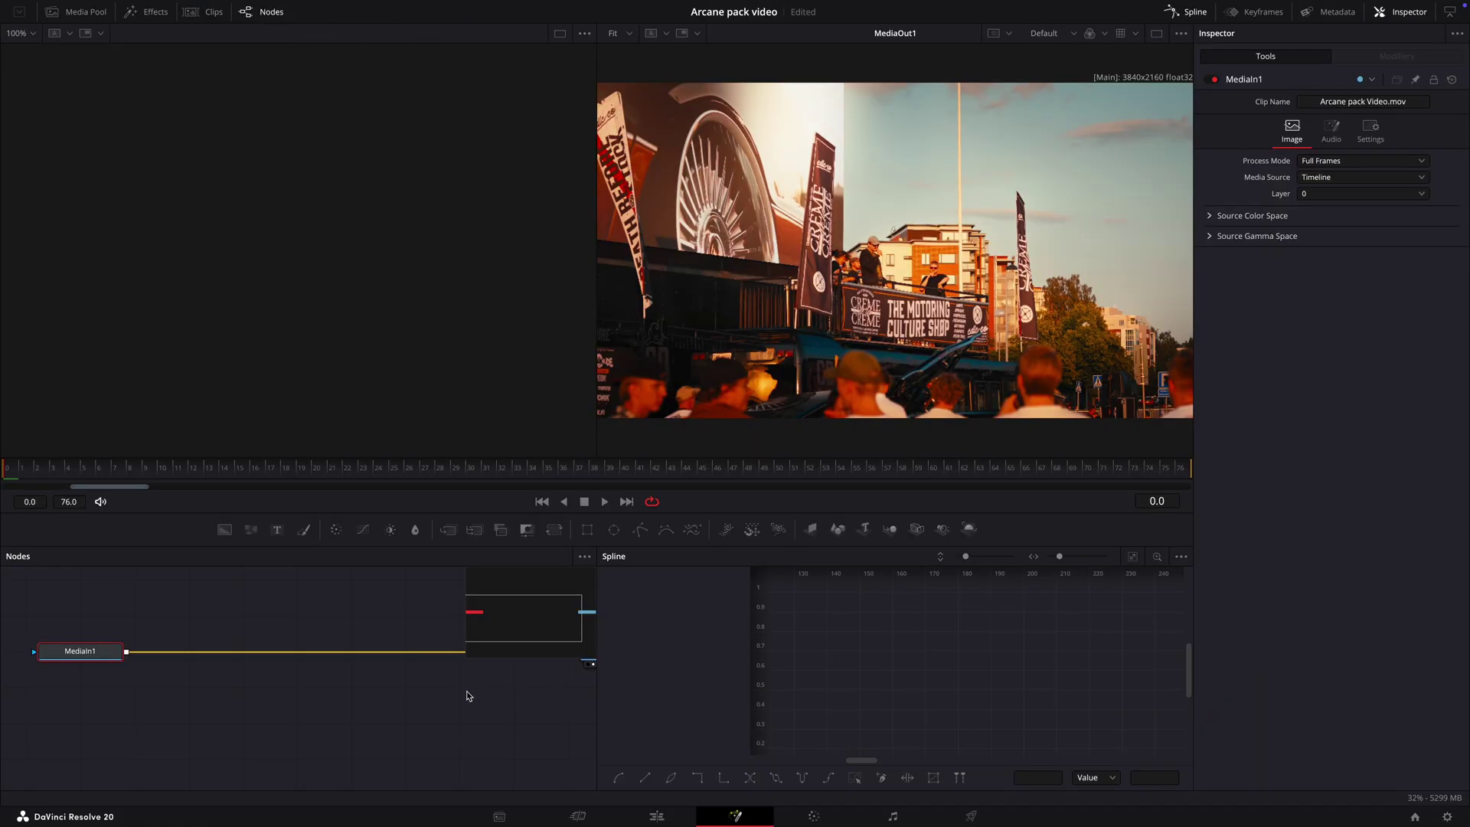
key(shift+space)
text(planar)
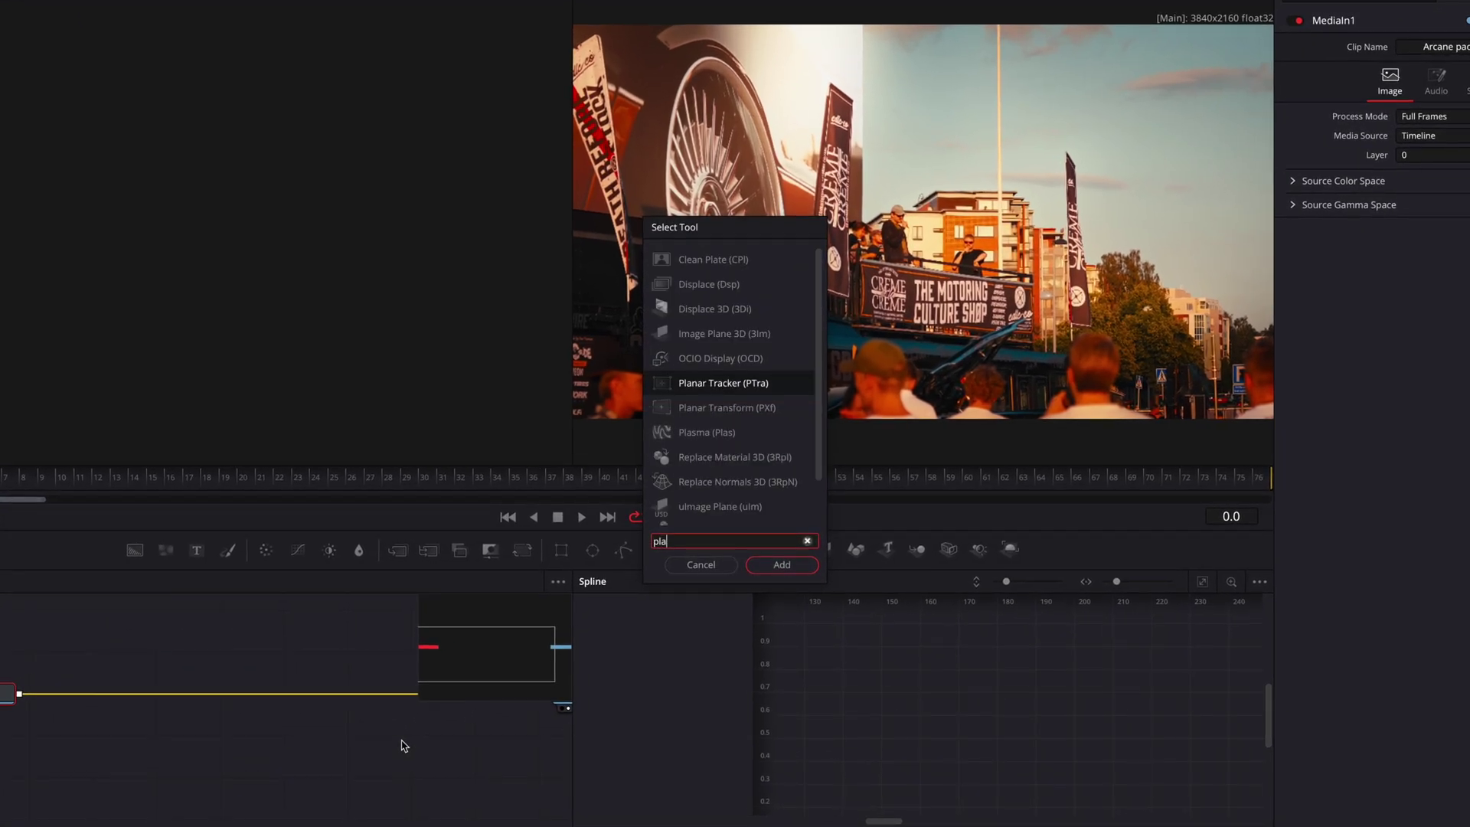
key(Return)
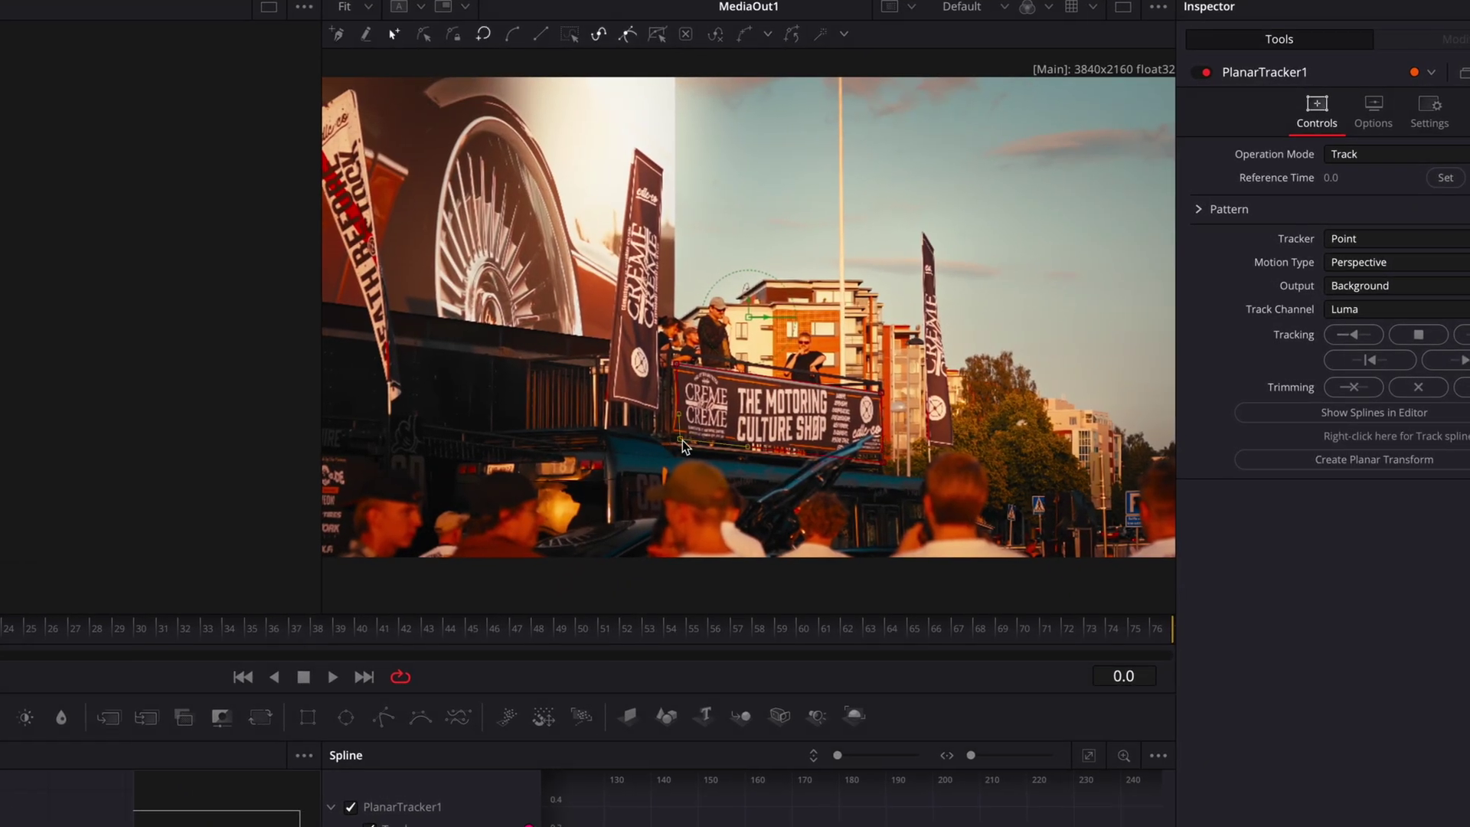
Track the stage banner forward to the clip's end with the Hybrid Point/Area tracker and open the planar tracker's display options
click(1394, 239)
click(1396, 282)
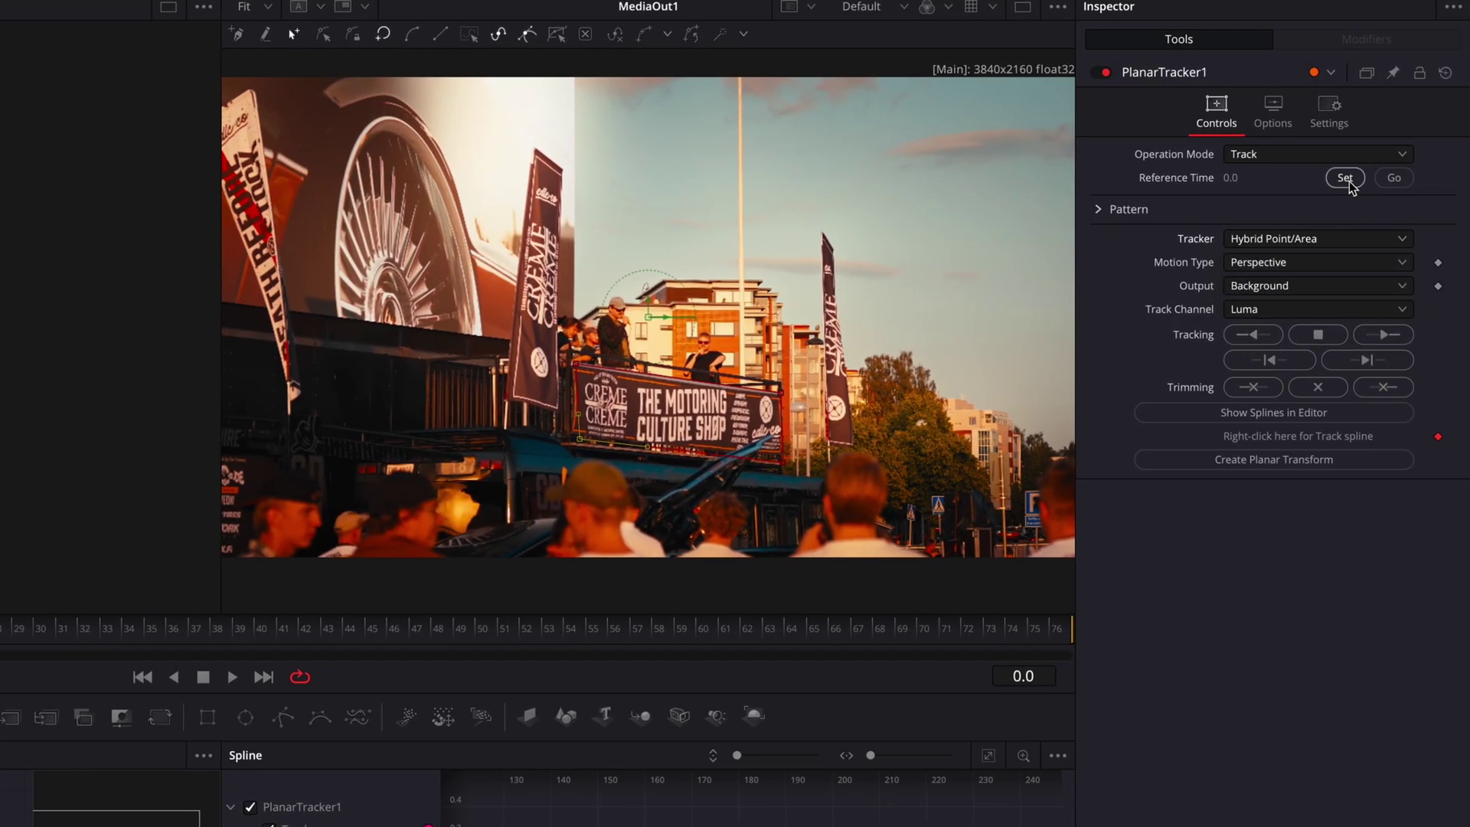
click(1381, 337)
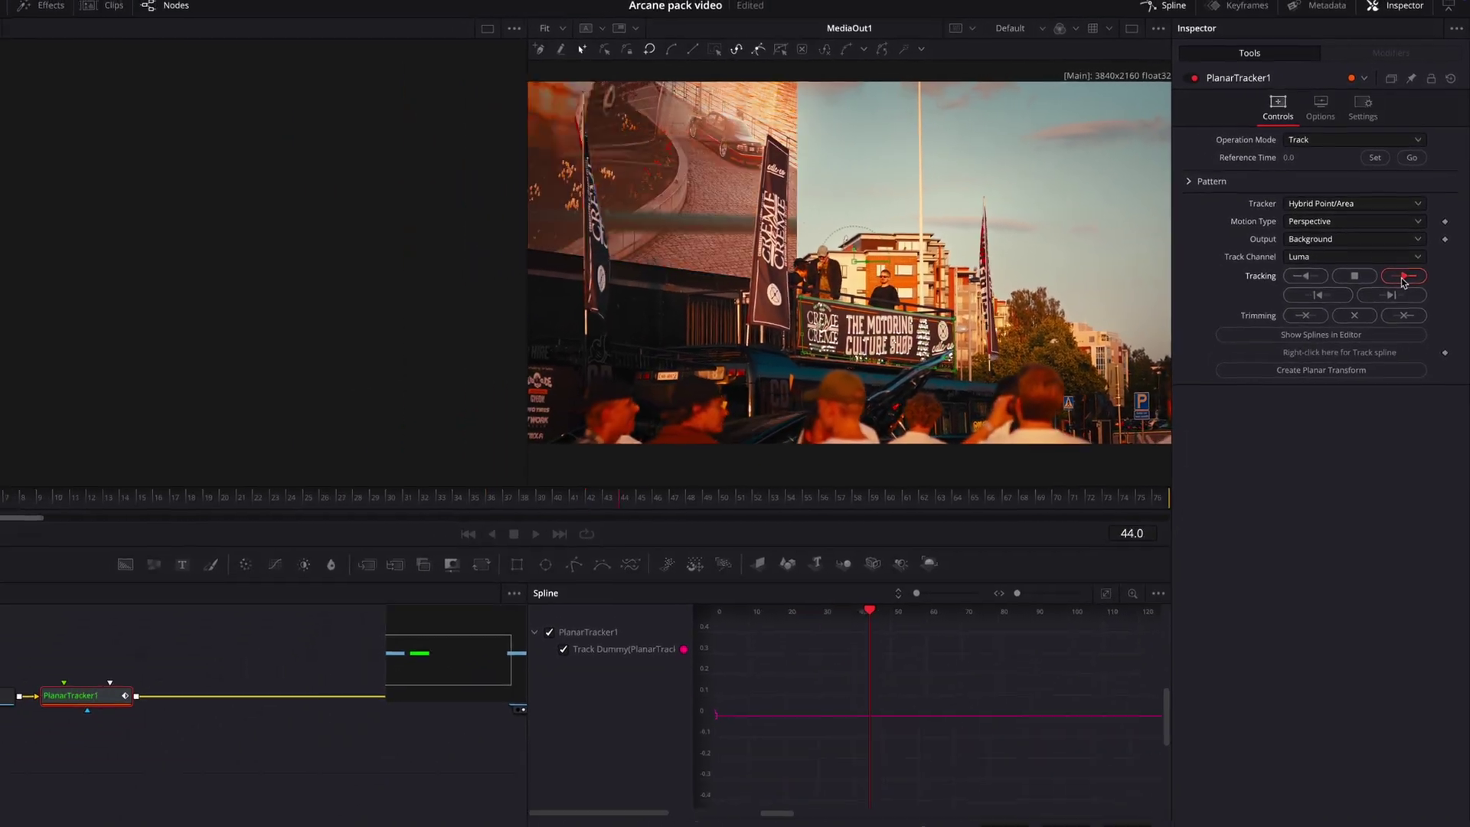
click(1318, 114)
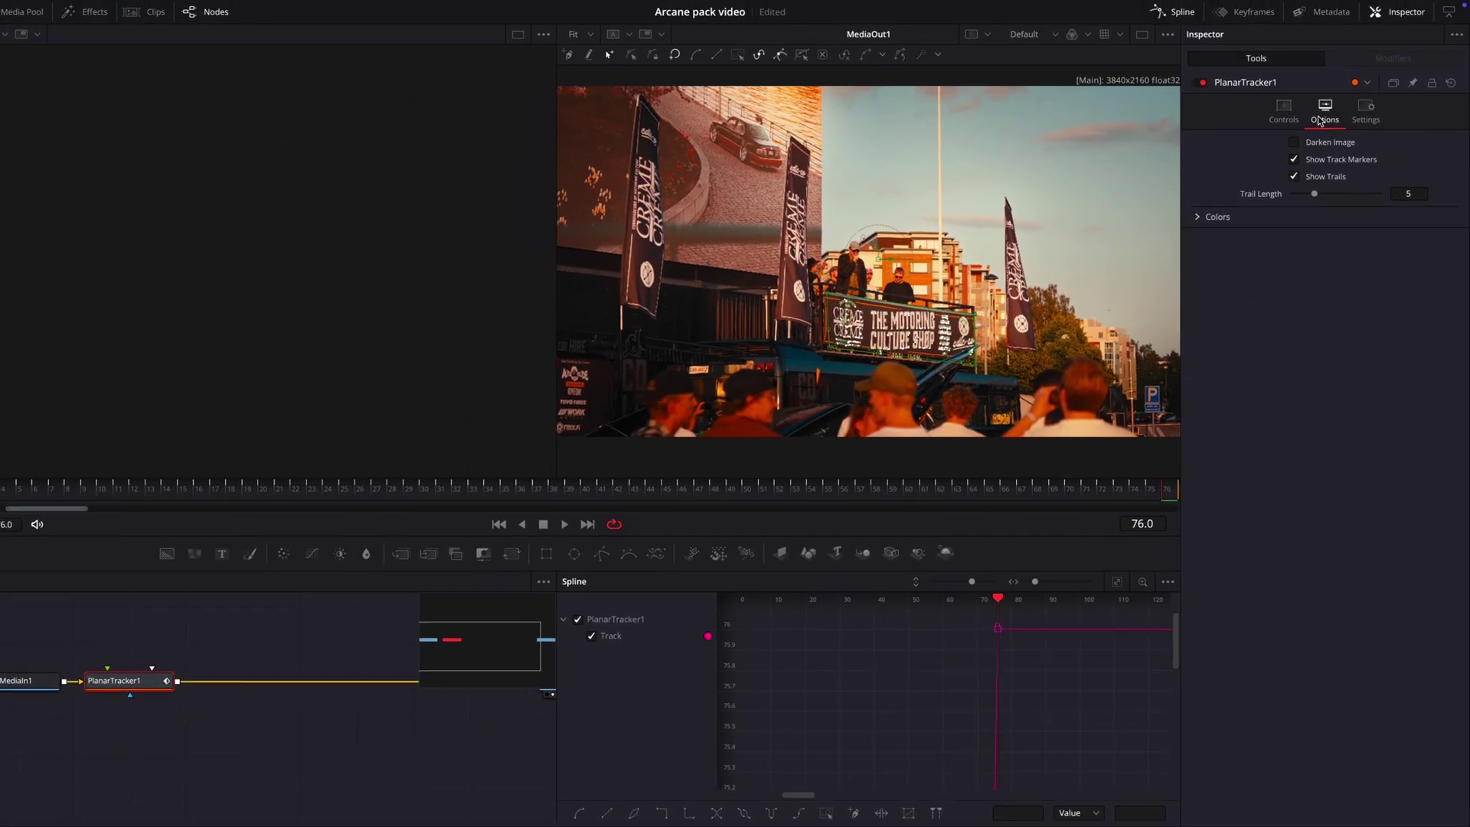
Set the planar tracker's operation mode to Corner Pin
click(1284, 113)
click(1356, 143)
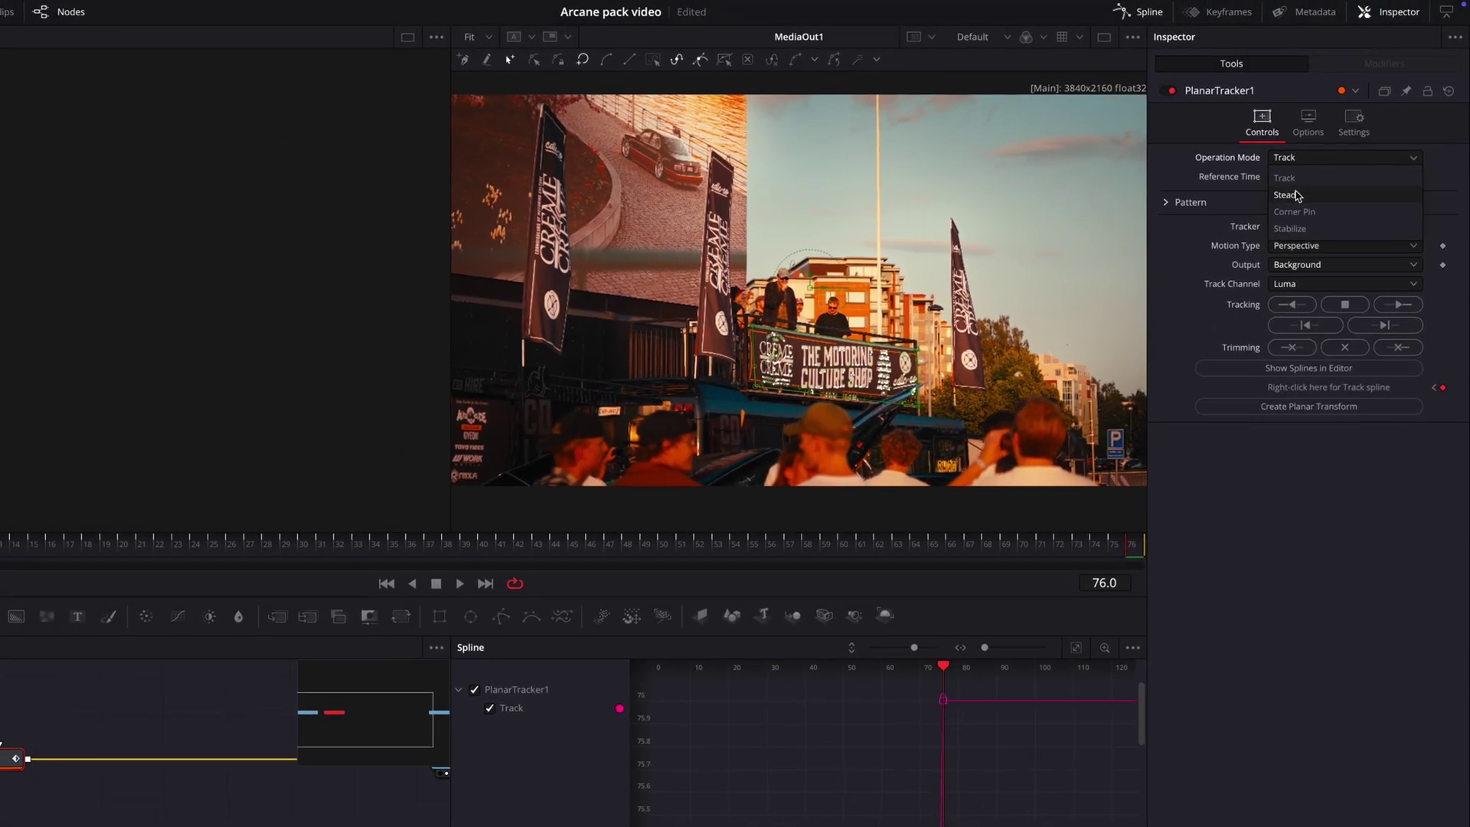
click(1314, 181)
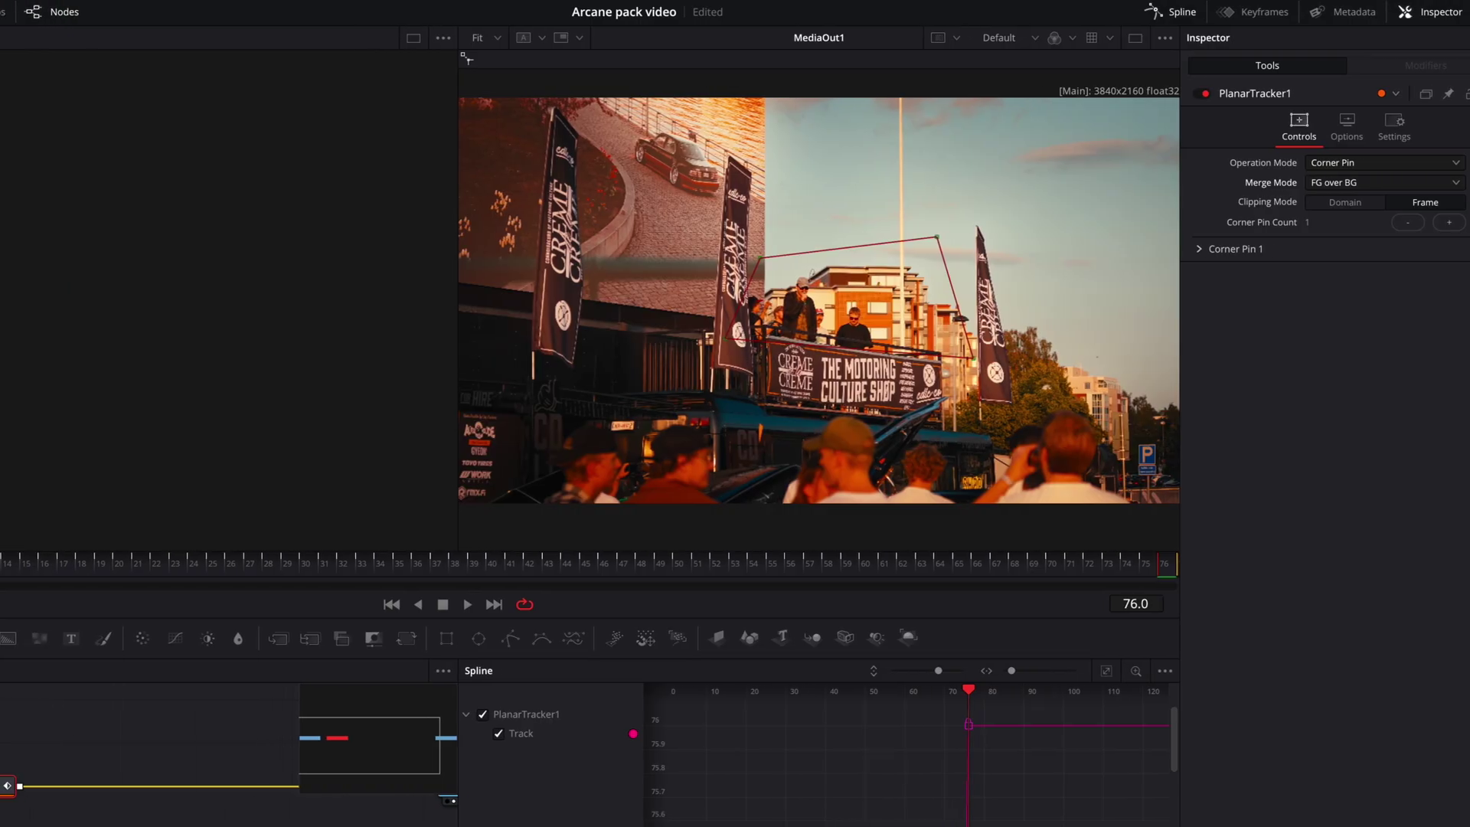
Add Line1.mov from the Scribble Elements bin to the node graph, connected to PlanarTracker1's foreground input
click(31, 12)
scroll(241, 188, down, 15)
scroll(247, 212, down, 10)
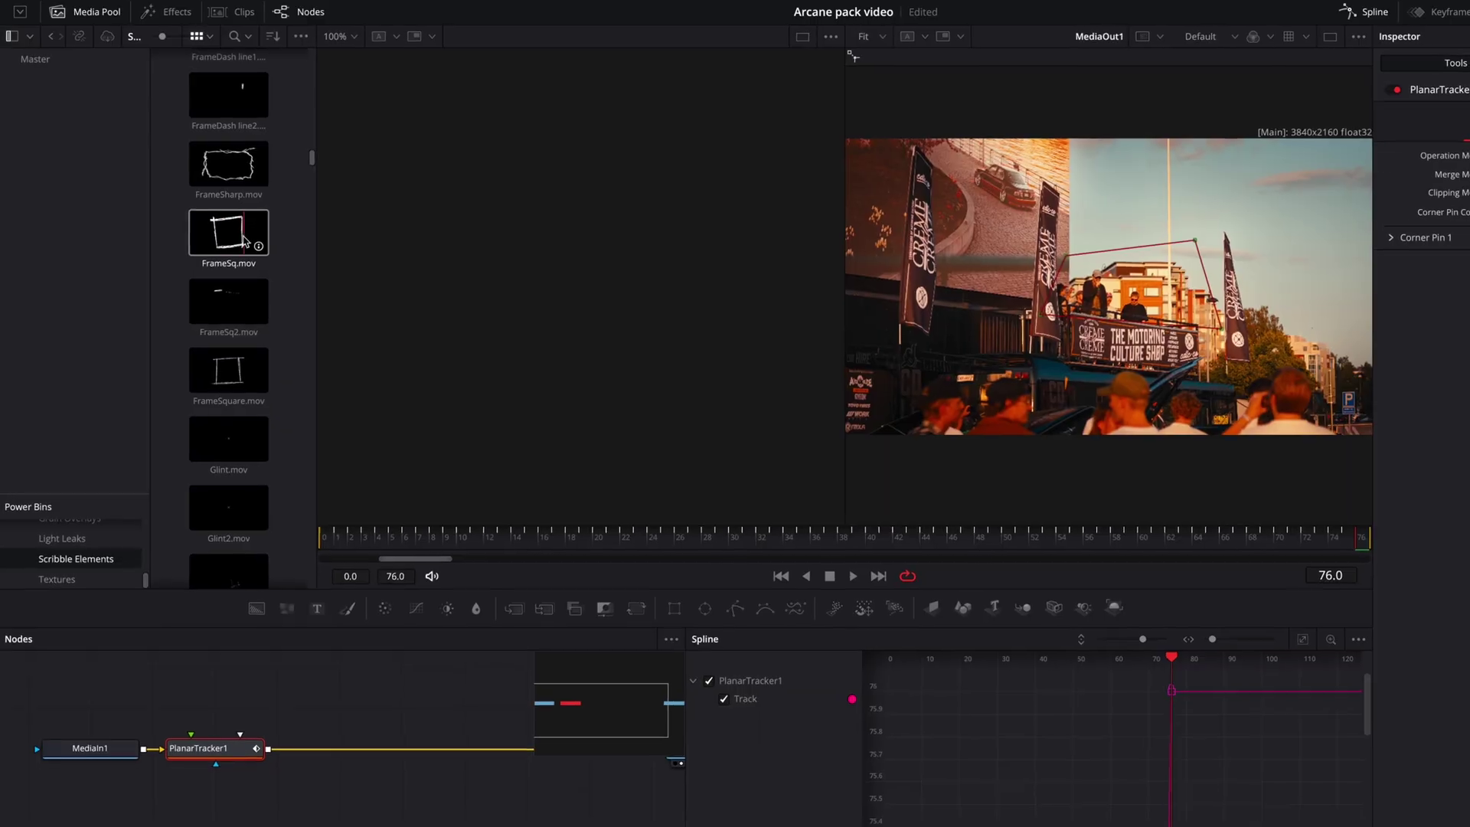
scroll(245, 241, down, 10)
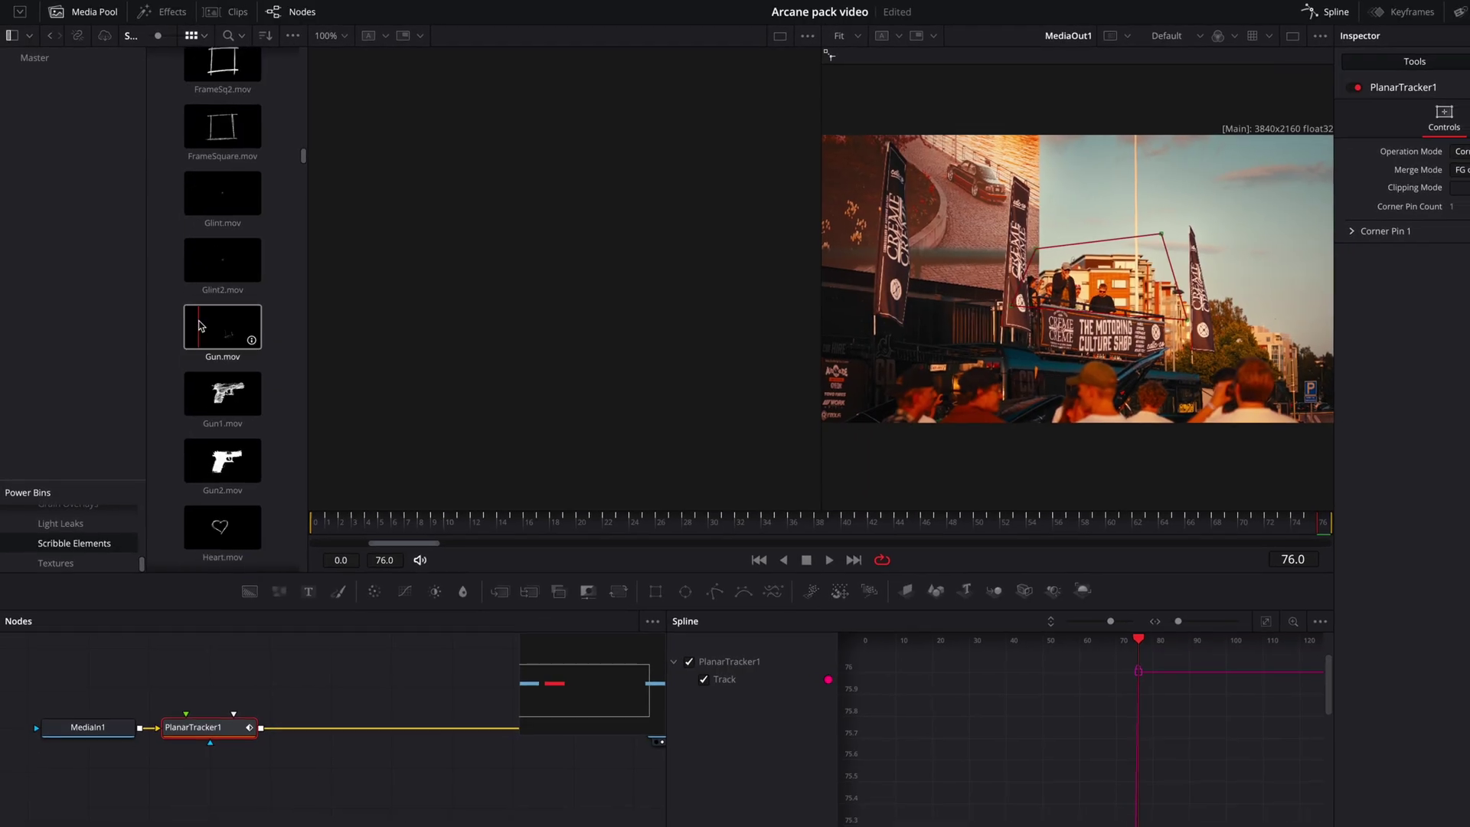
drag(201, 157, 187, 605)
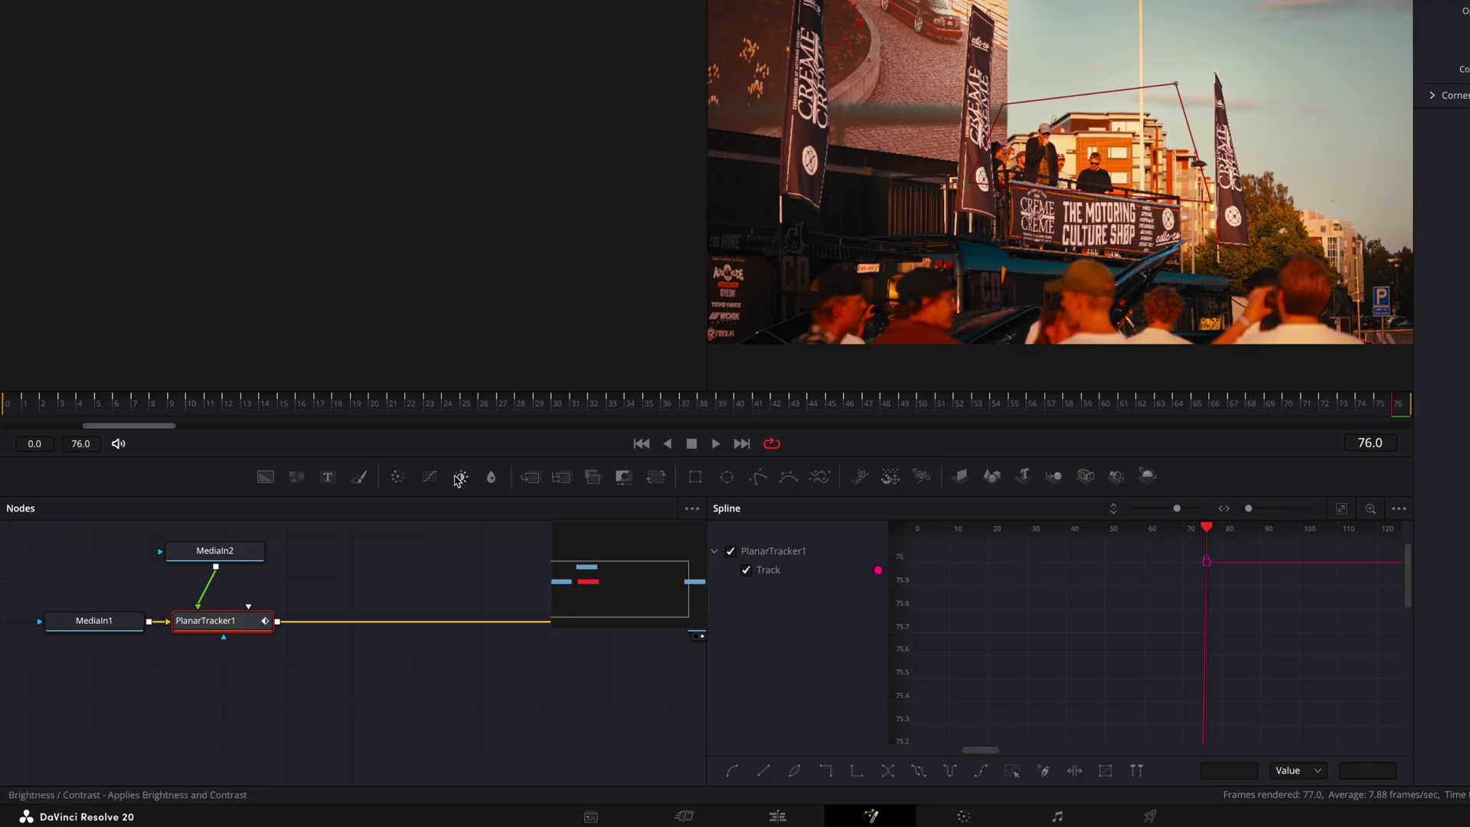
Find the line clip's segment in the Keyframes editor and move the playhead to frame 4
click(203, 550)
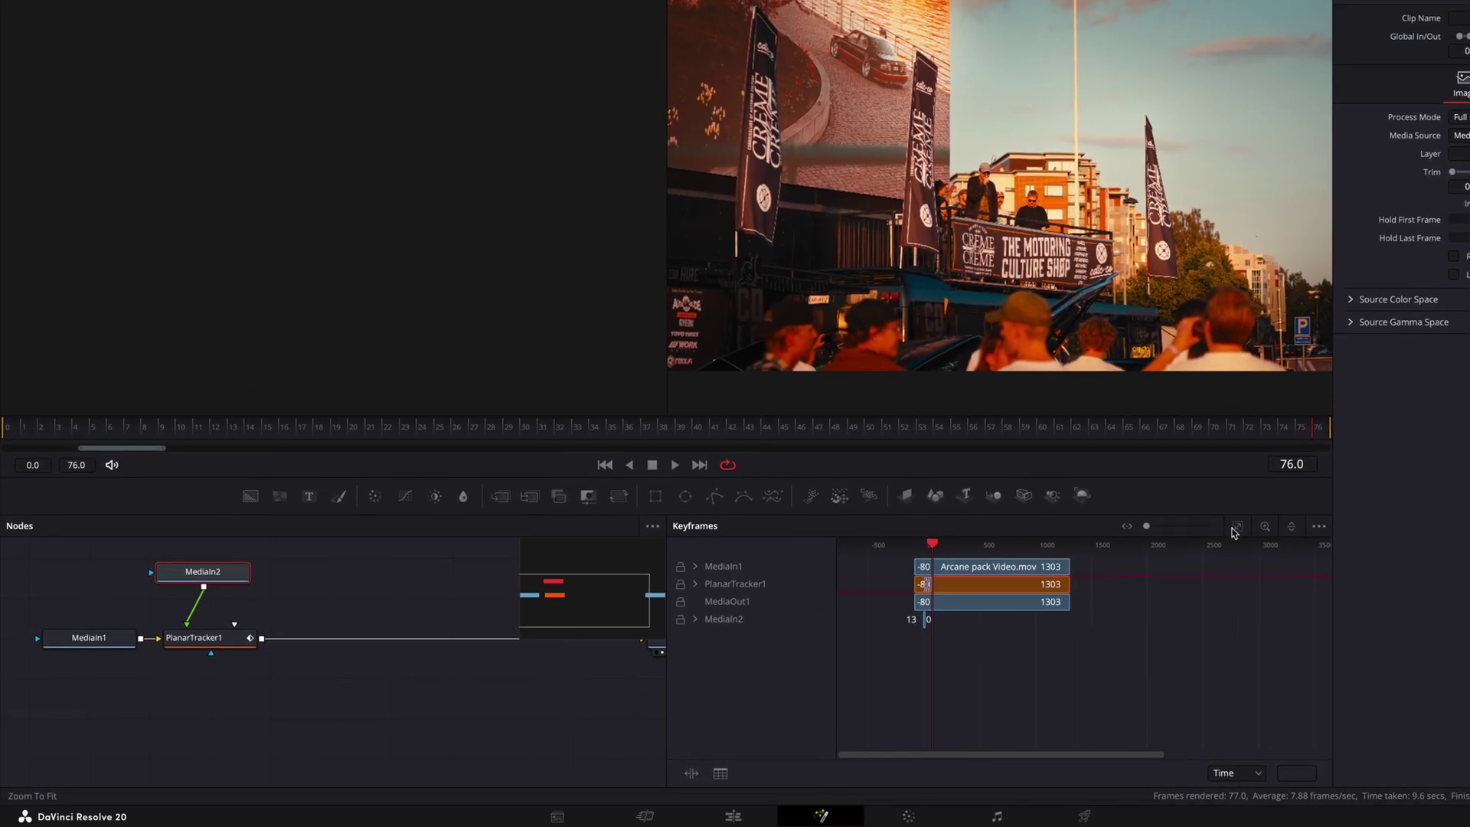
click(1234, 527)
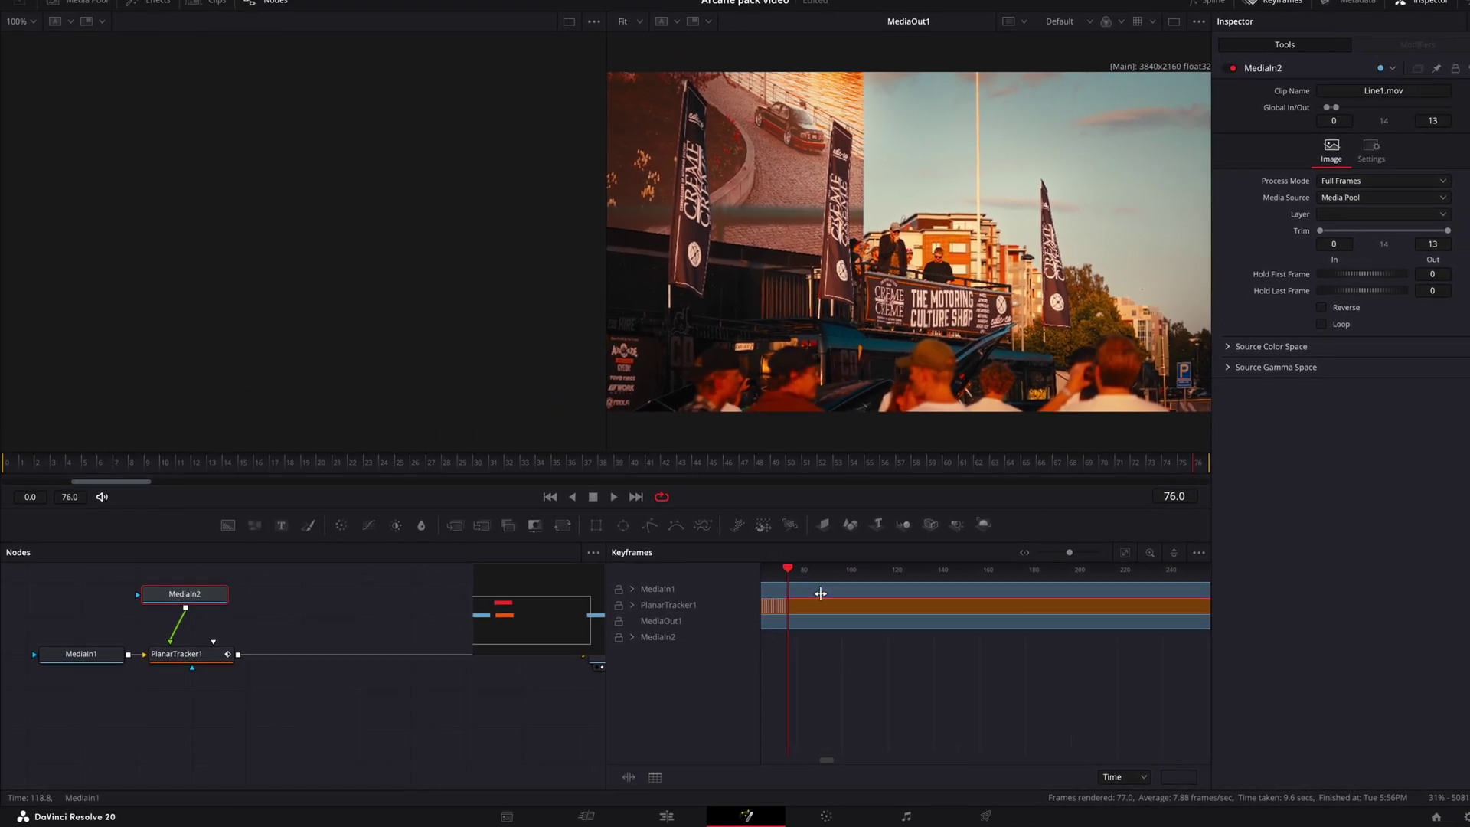
scroll(949, 617, left, 4)
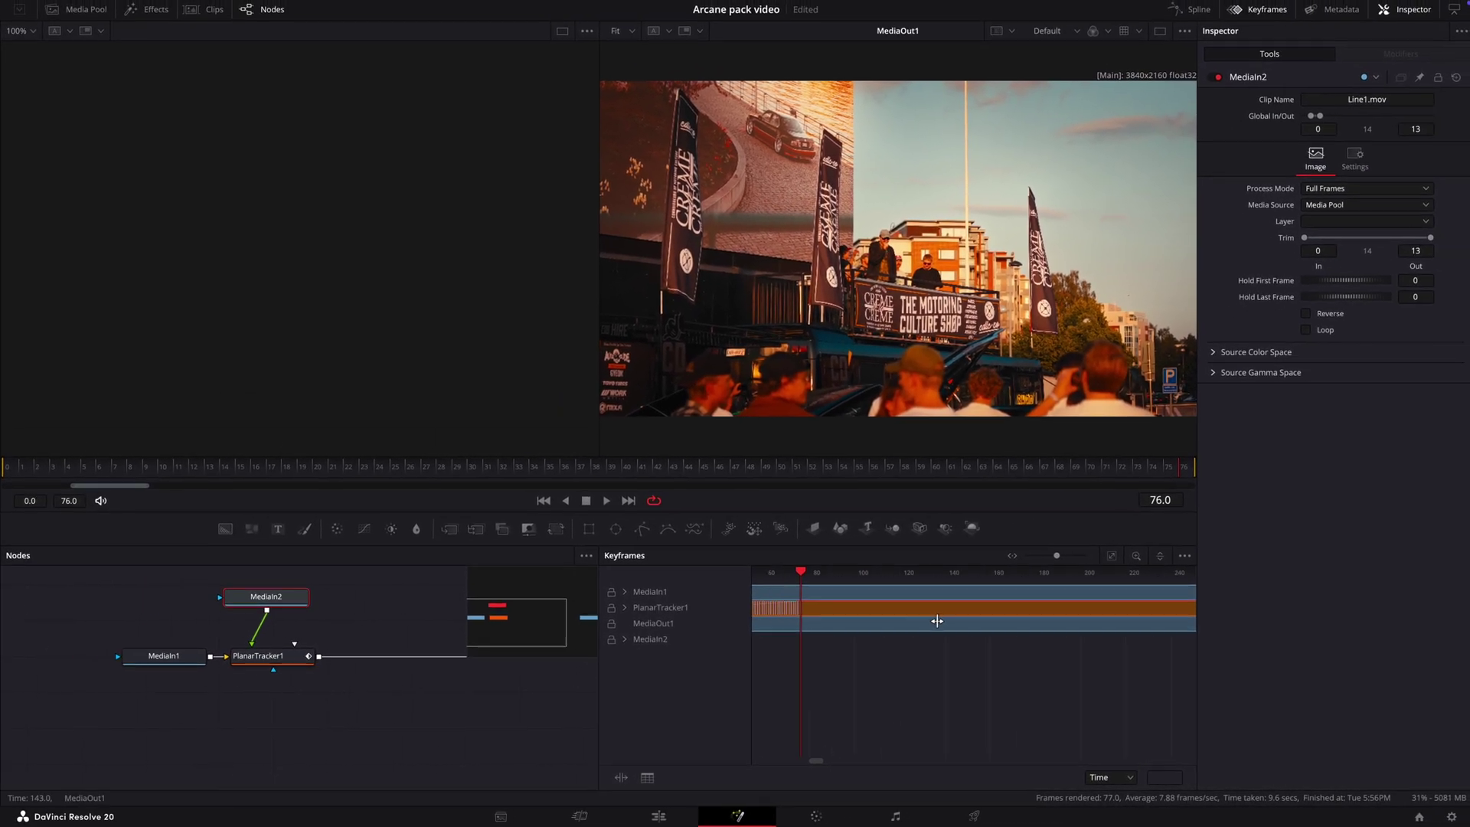
click(3, 463)
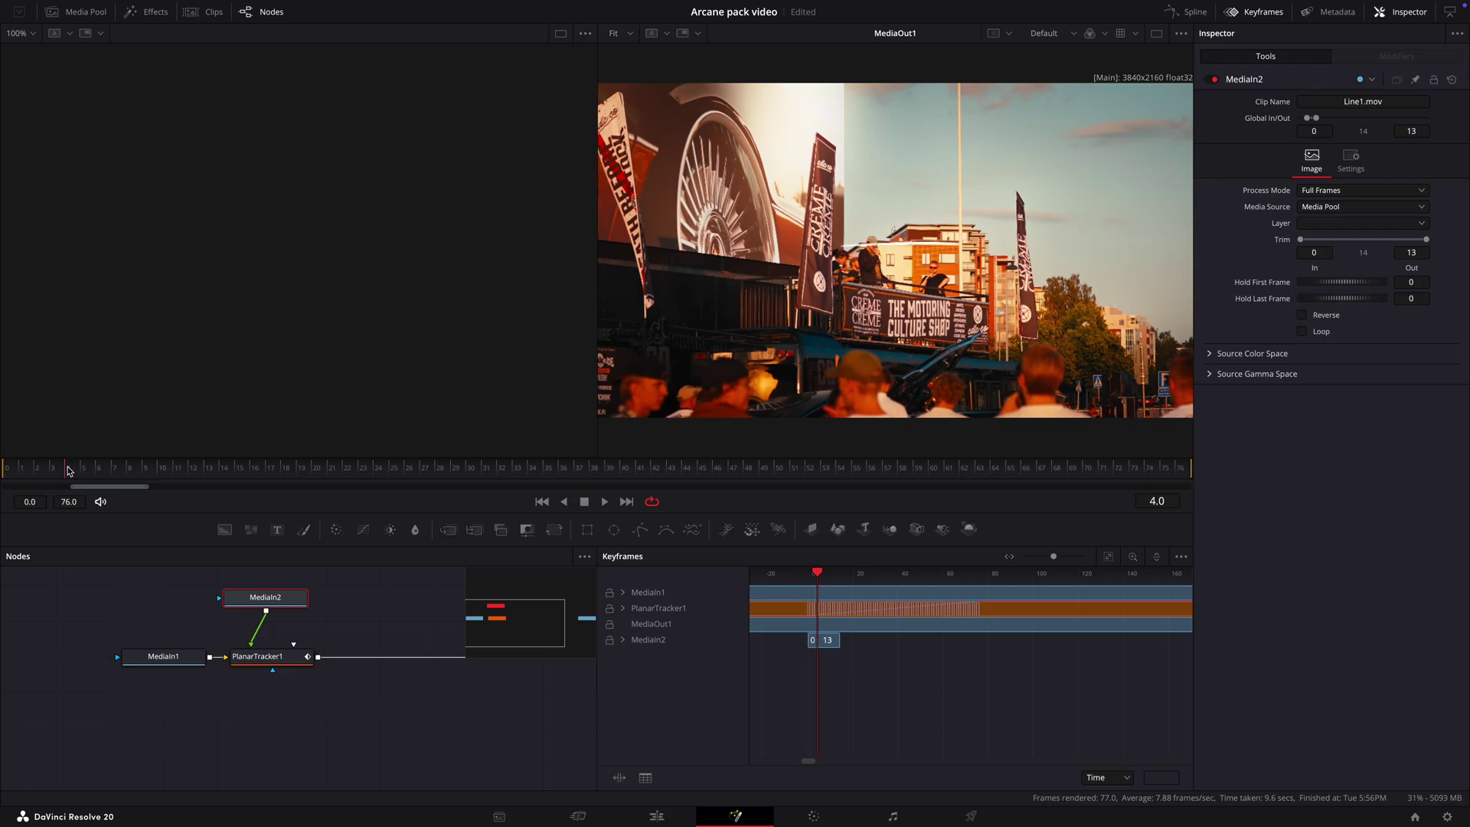
Fit the planar tracker's corner pin to the four corners of the stage banner
click(289, 657)
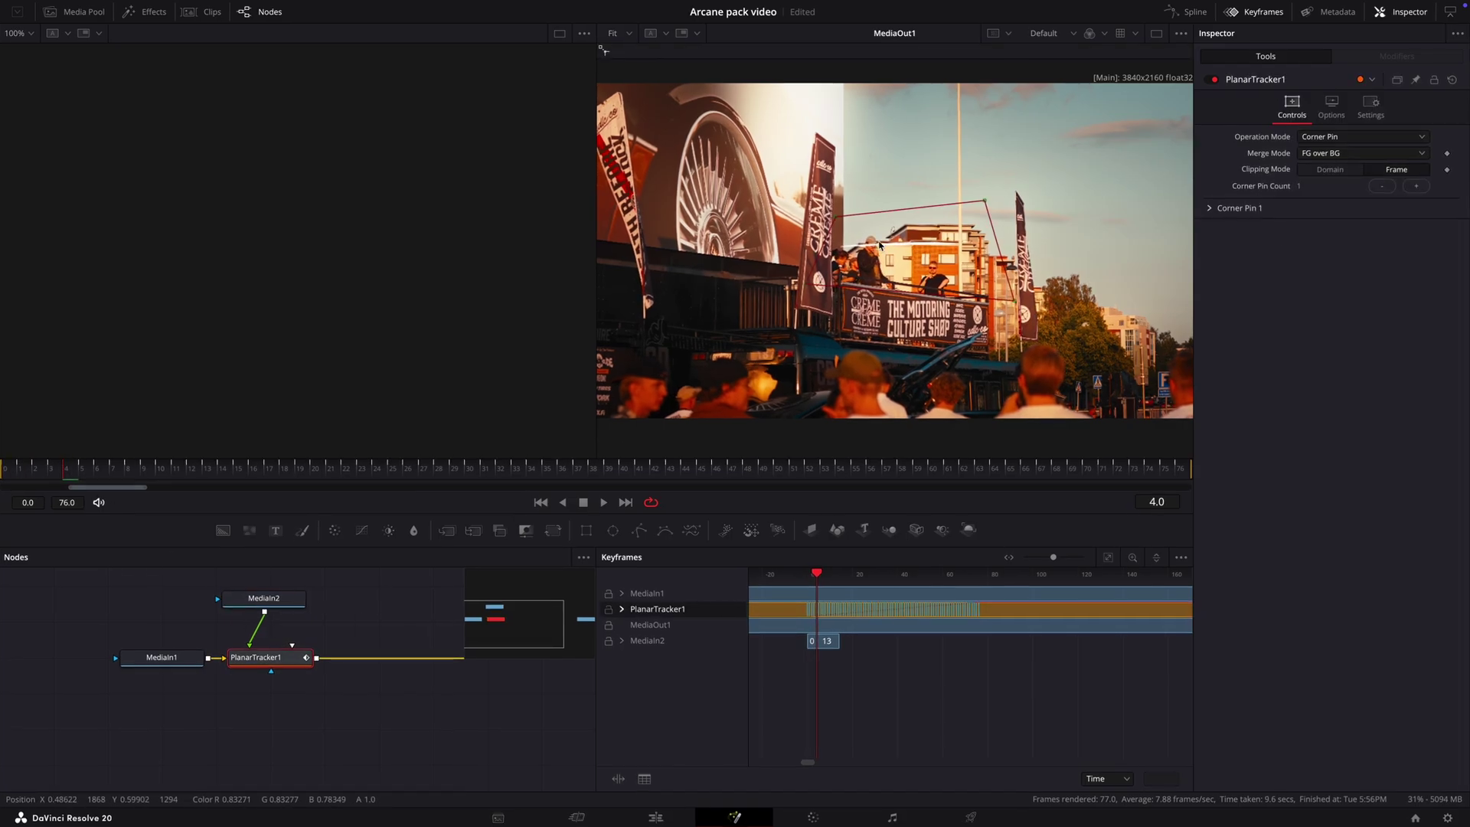
drag(990, 335, 986, 433)
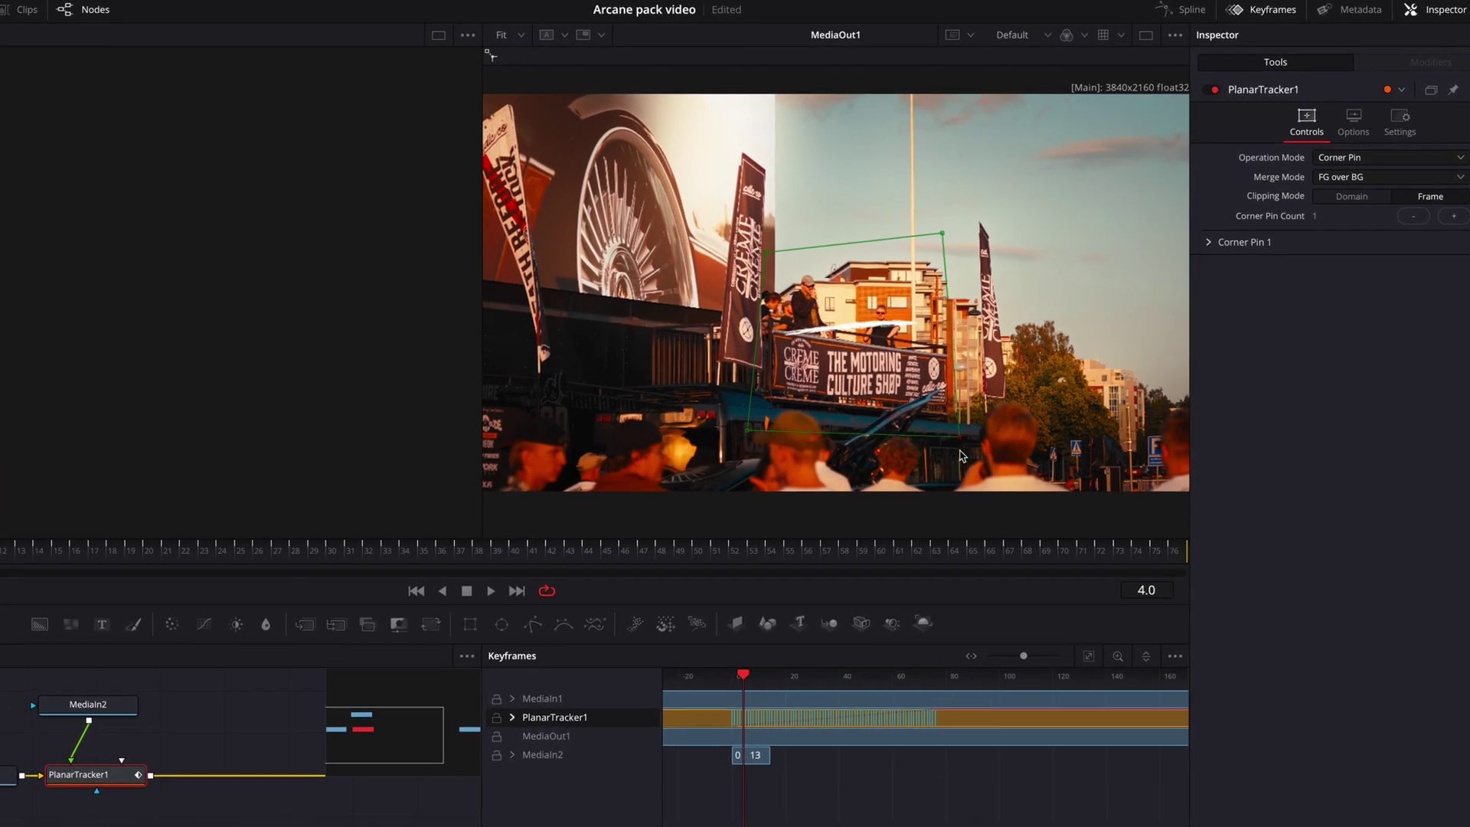
drag(956, 222, 974, 288)
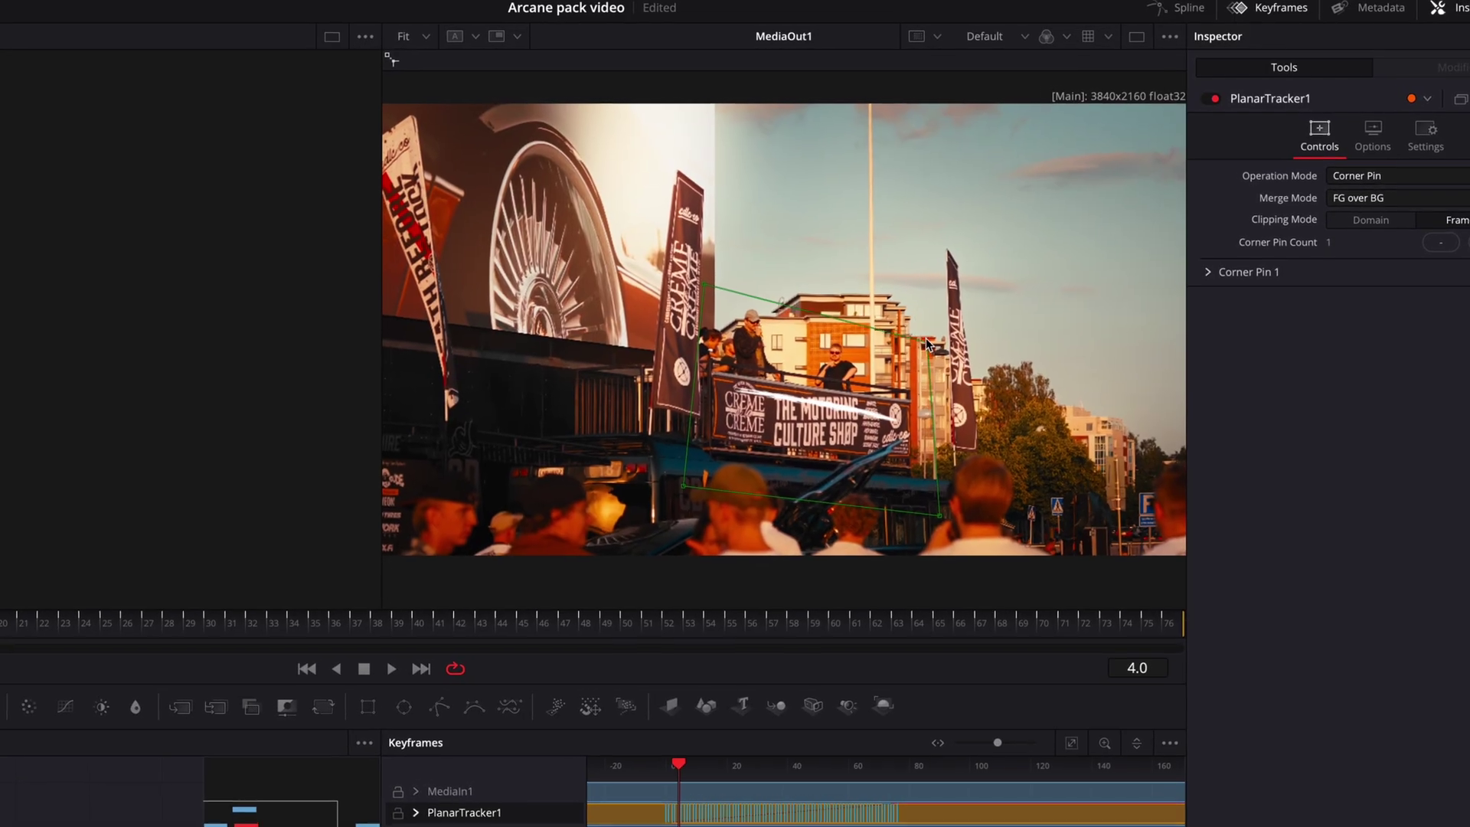
drag(926, 338, 908, 392)
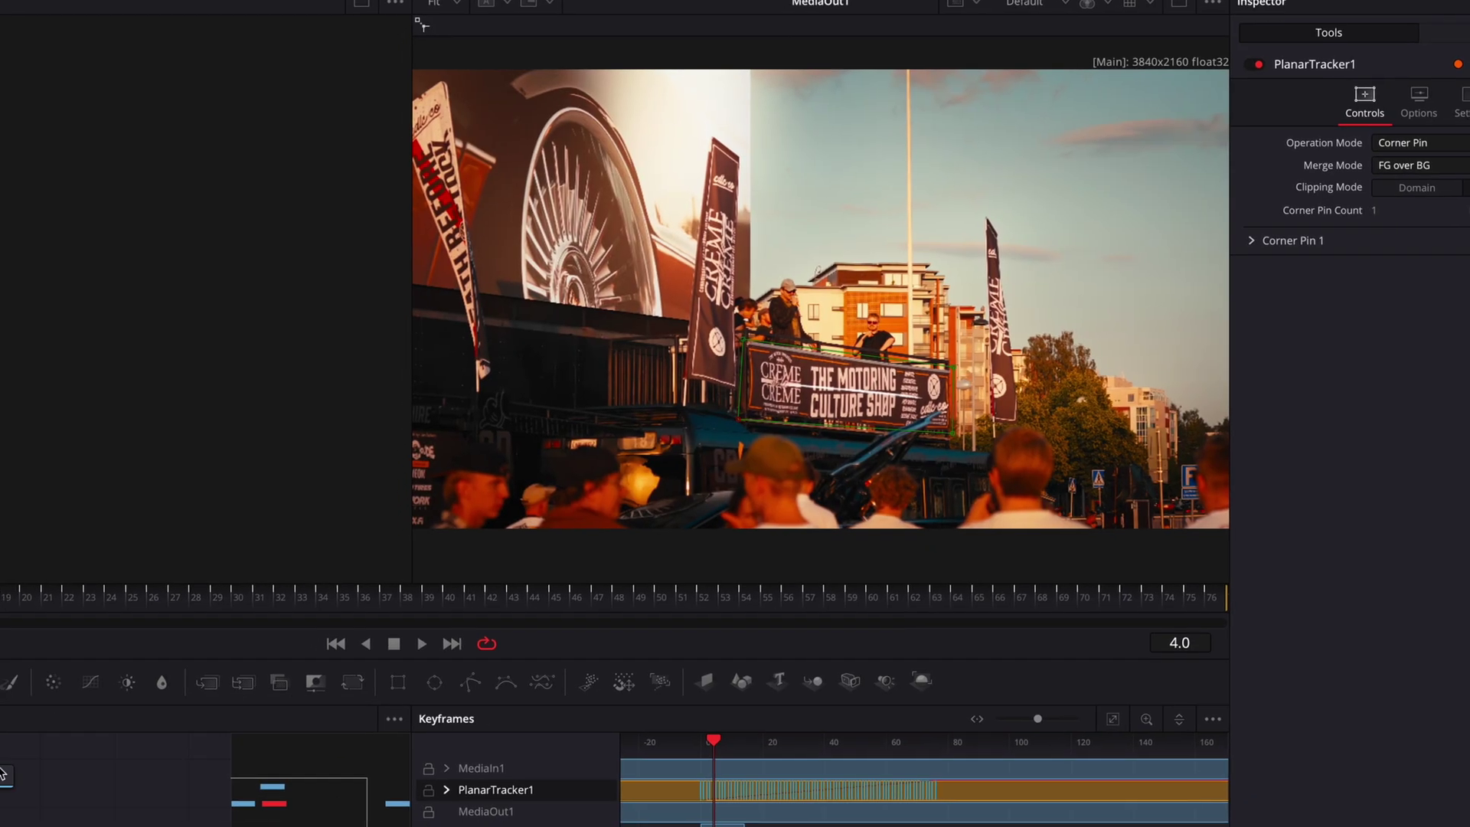
Insert a Transform node between MediaIn2 and the planar tracker, with Center Y 0.912 and Size 1.354
key(shift+space)
text(tran)
key(Return)
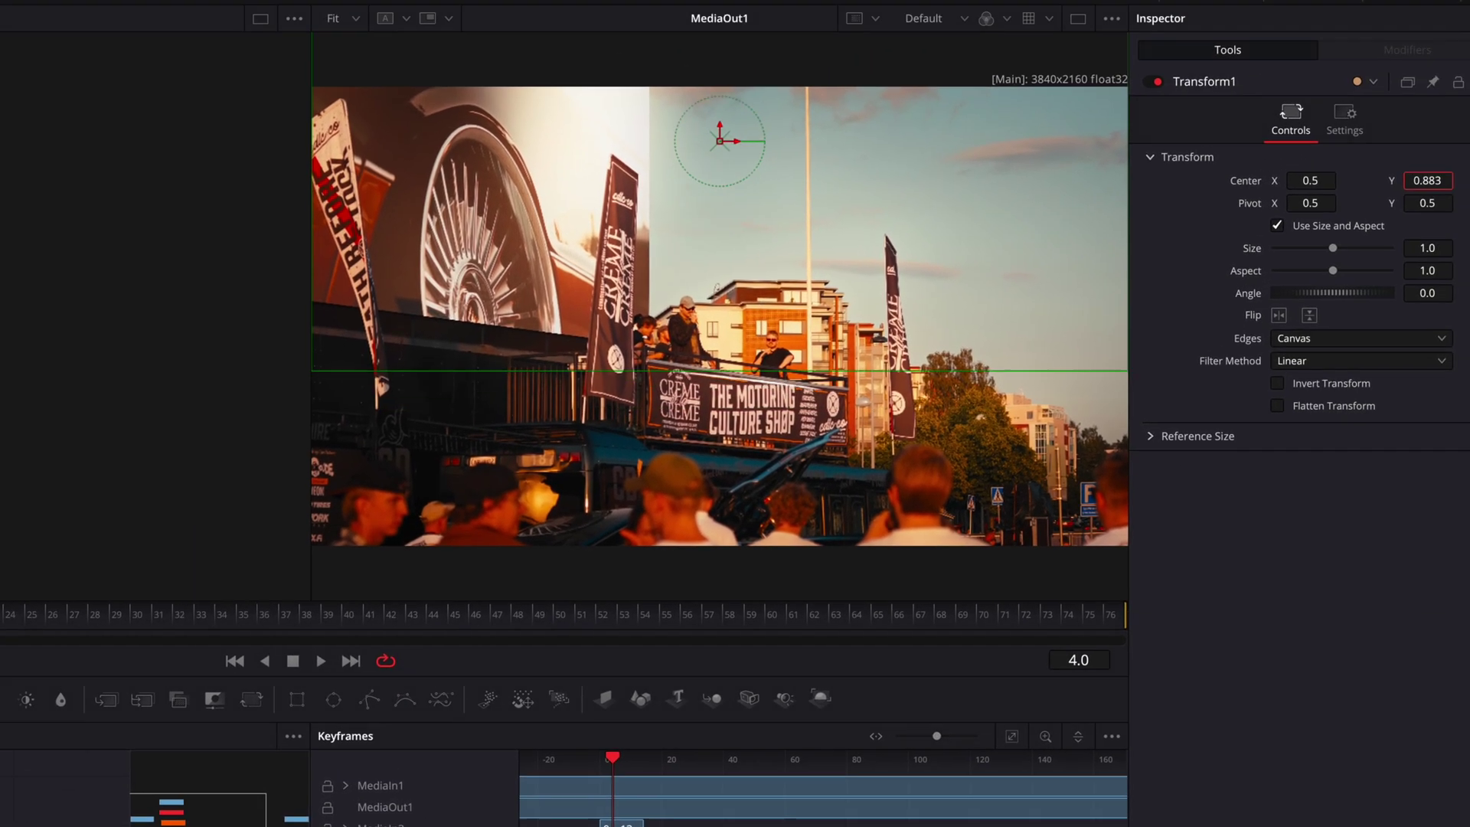
drag(1413, 183, 1434, 183)
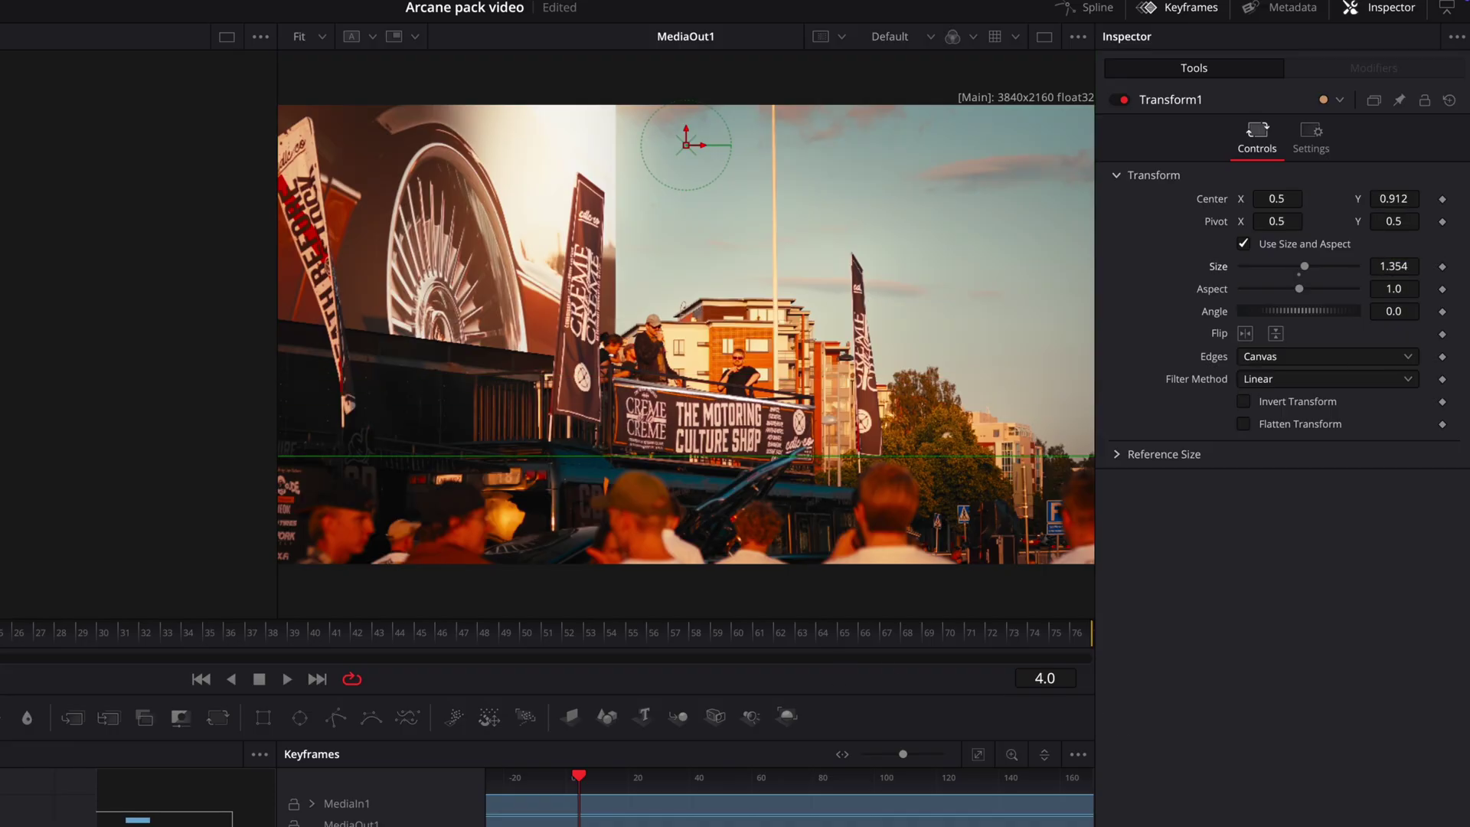
Duplicate the line clip, Transform and planar tracker nodes after the first tracker, and set the copied Transform's Center Y to 0.103
drag(0, 640, 29, 526)
drag(155, 675, 80, 804)
click(197, 690)
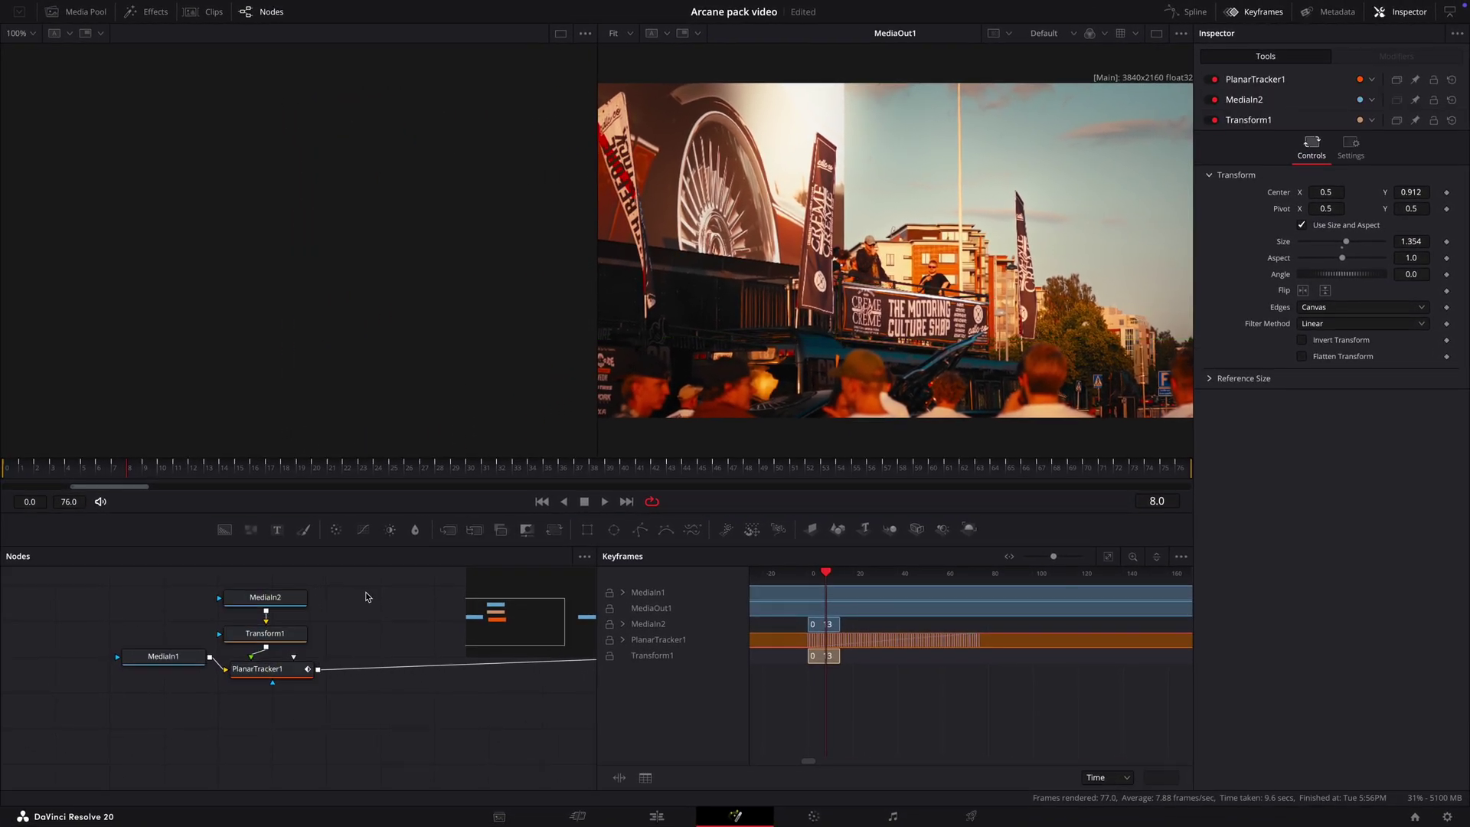
key(ctrl+v)
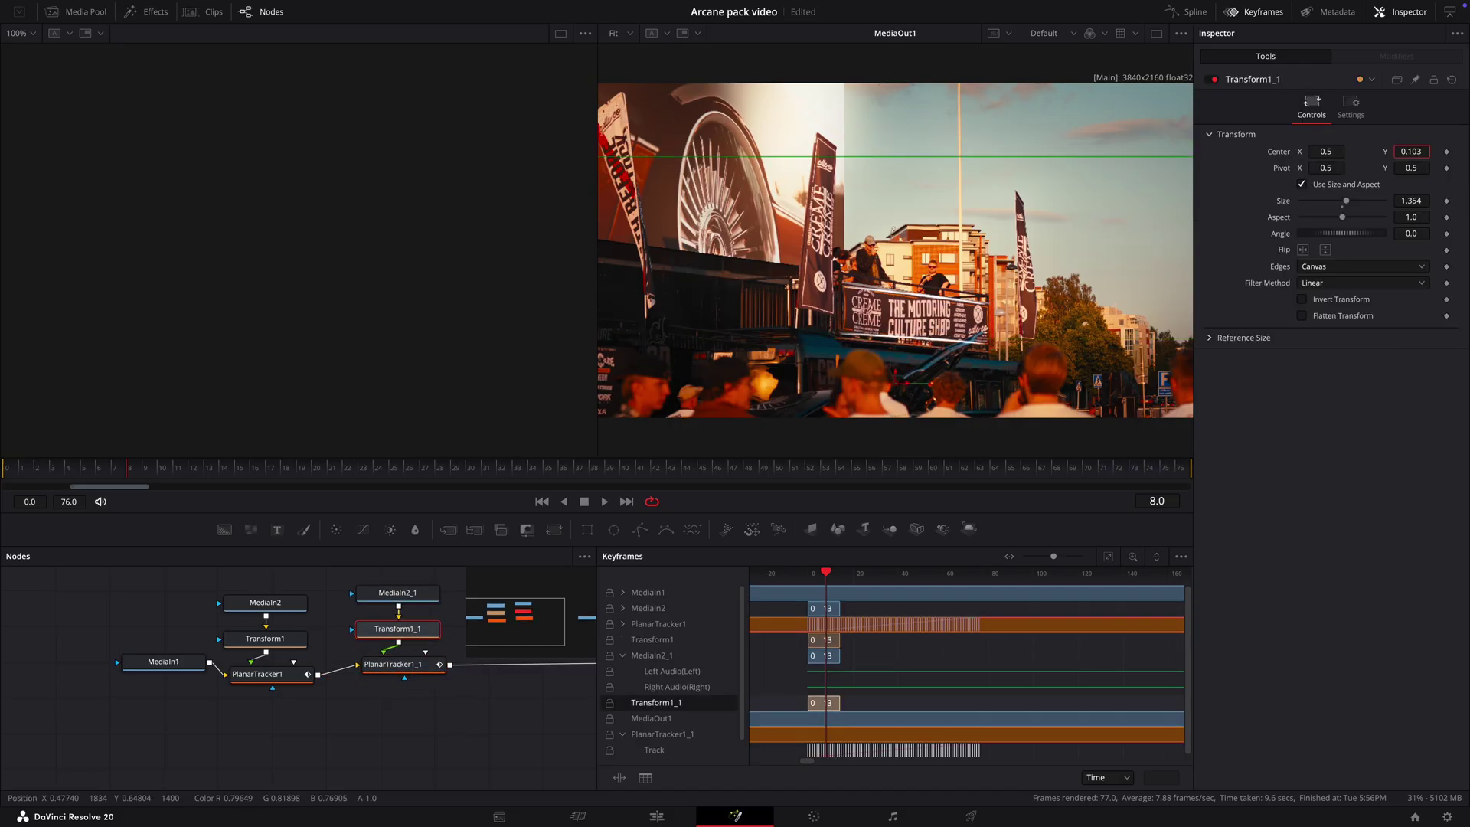
Shift the duplicated line clip to frames 3–16, preview the animation and set its Transform's Center Y to 0.138
drag(814, 656, 820, 656)
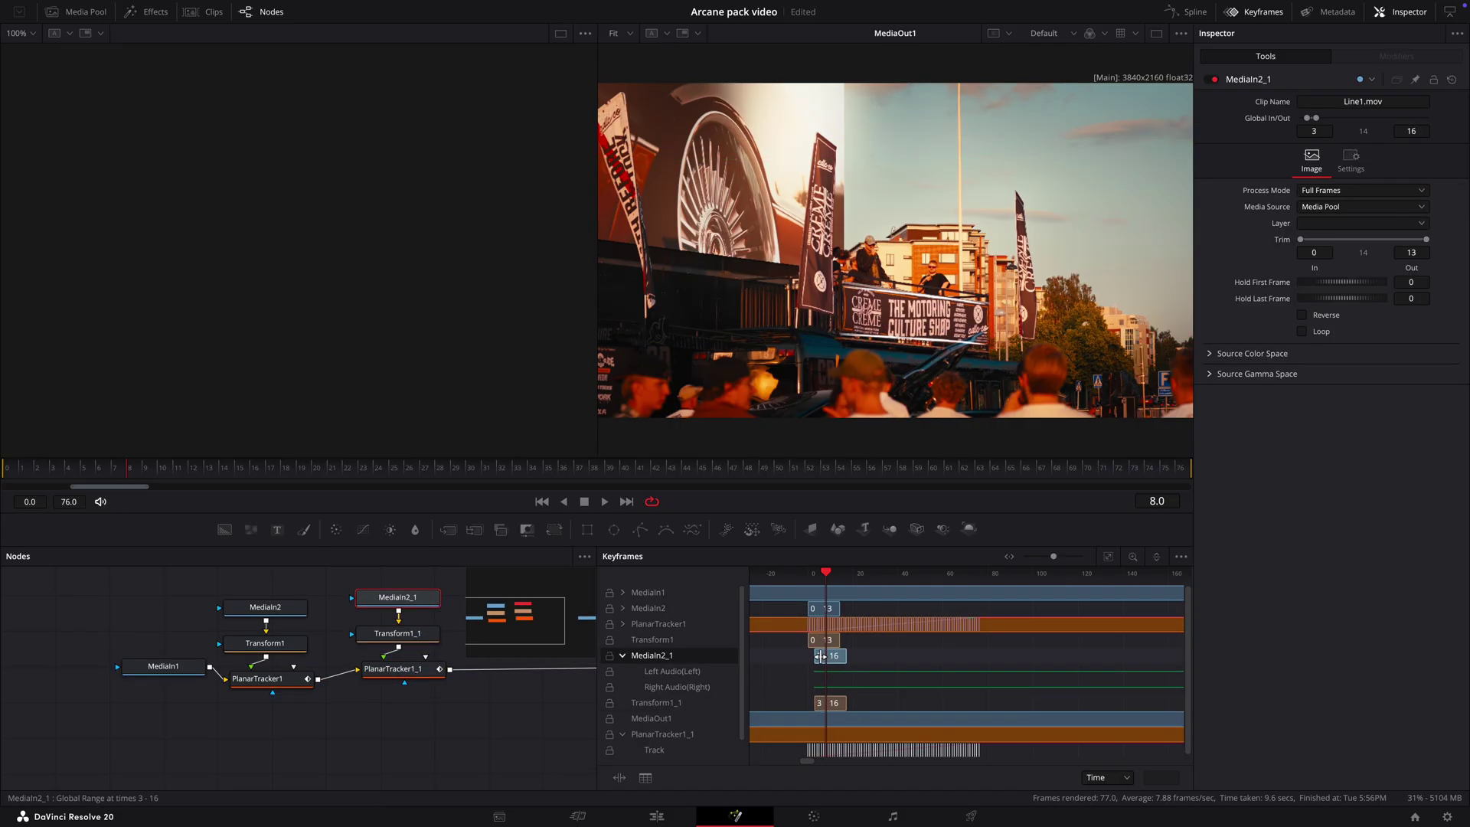
key(space)
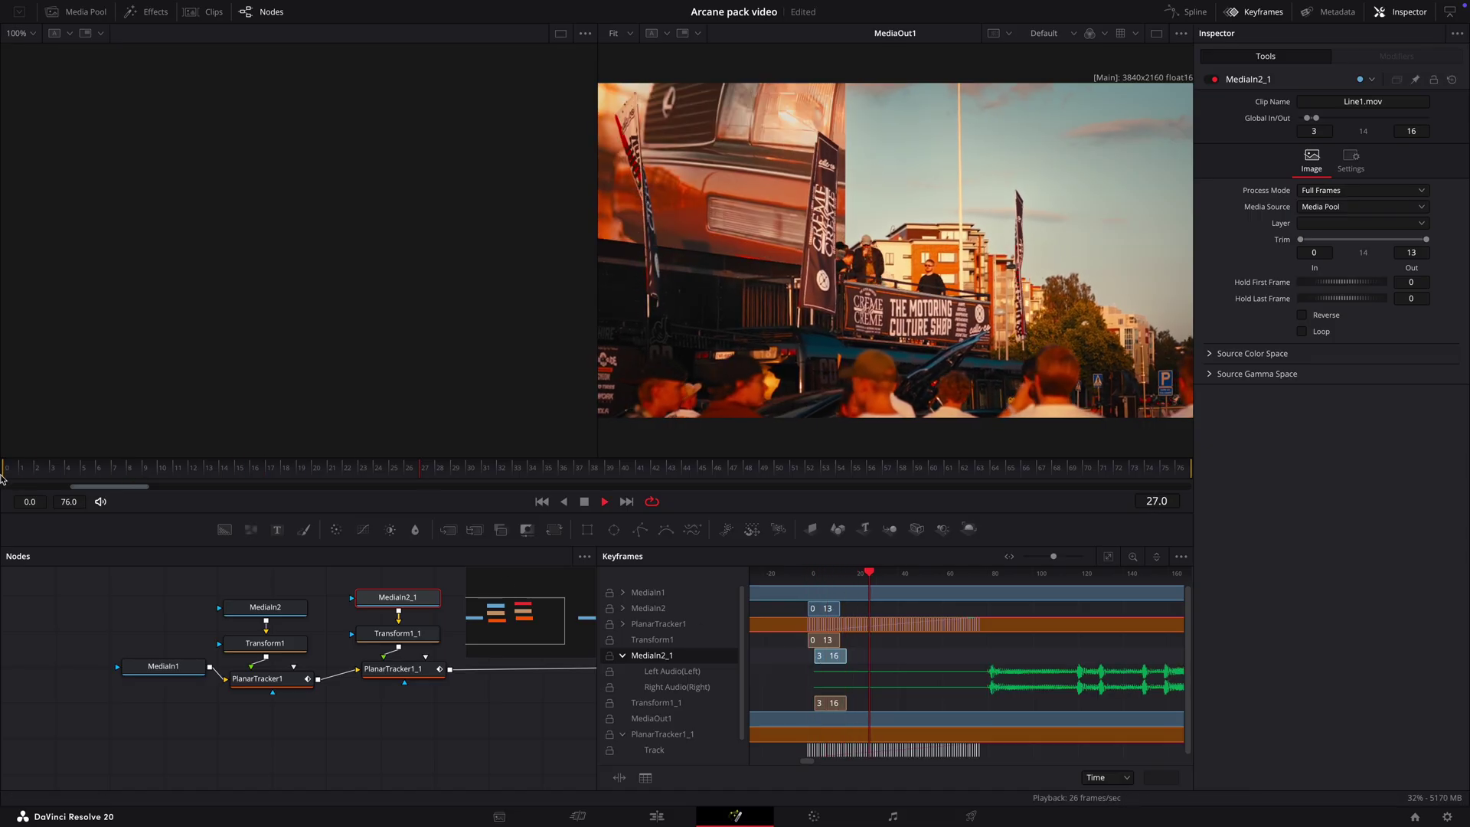
drag(110, 472, 5, 473)
key(space)
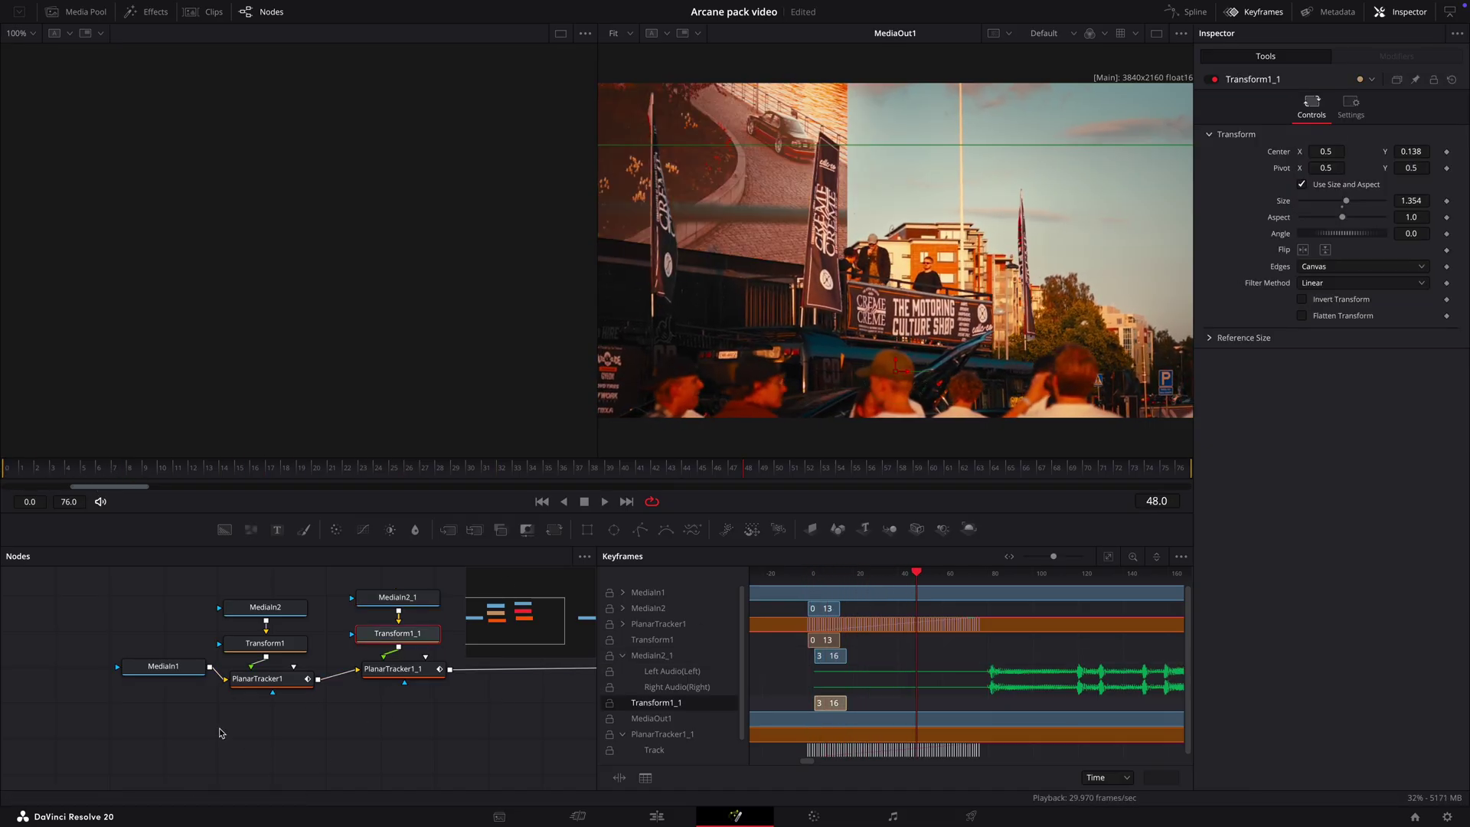
Duplicate both line branches with their Transforms and trackers, and chain the copies between PlanarTracker1_1 and MediaOut1
drag(220, 733, 505, 580)
key(ctrl+c)
key(ctrl+v)
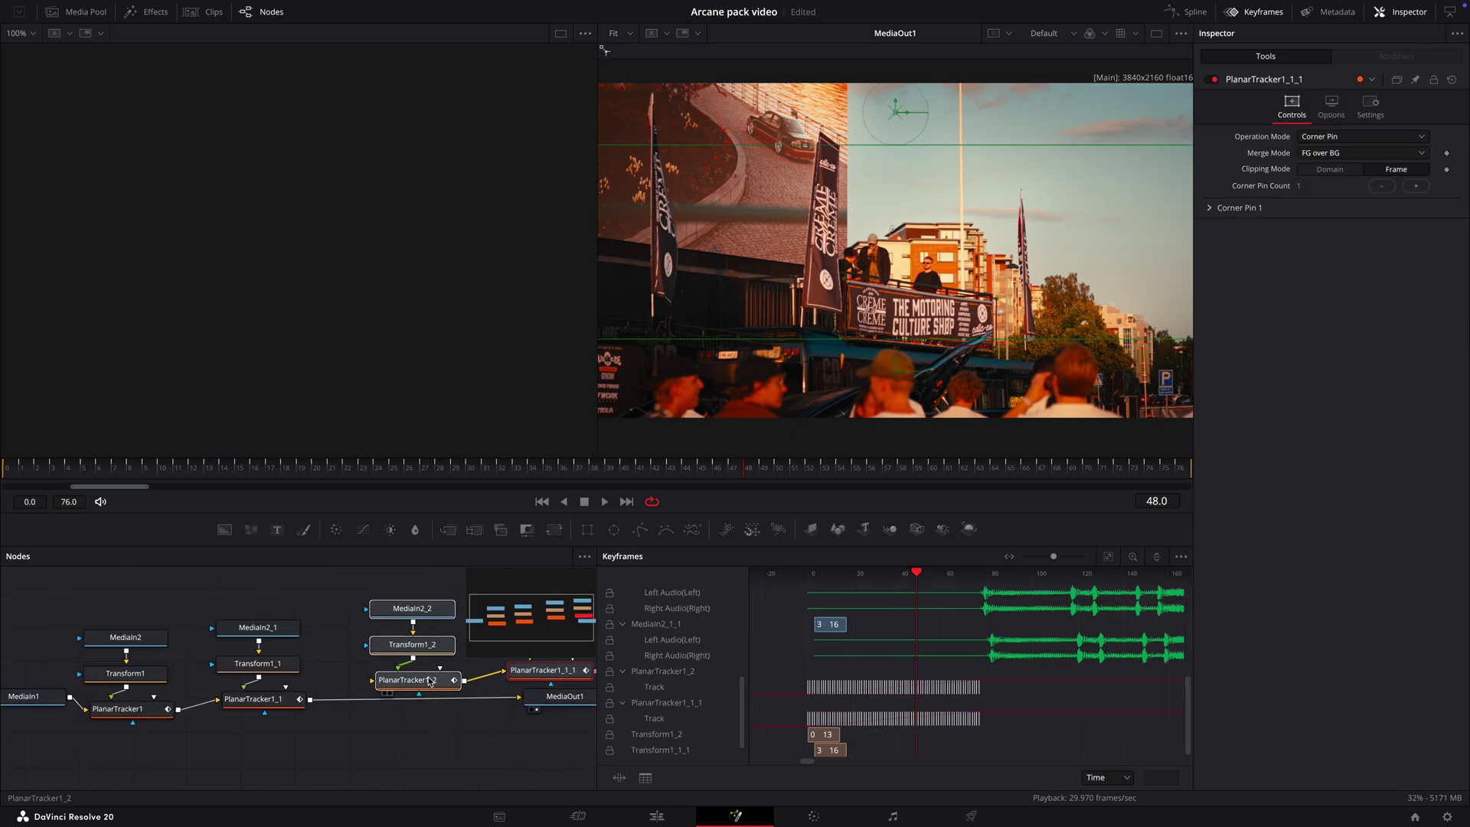
drag(550, 707, 644, 706)
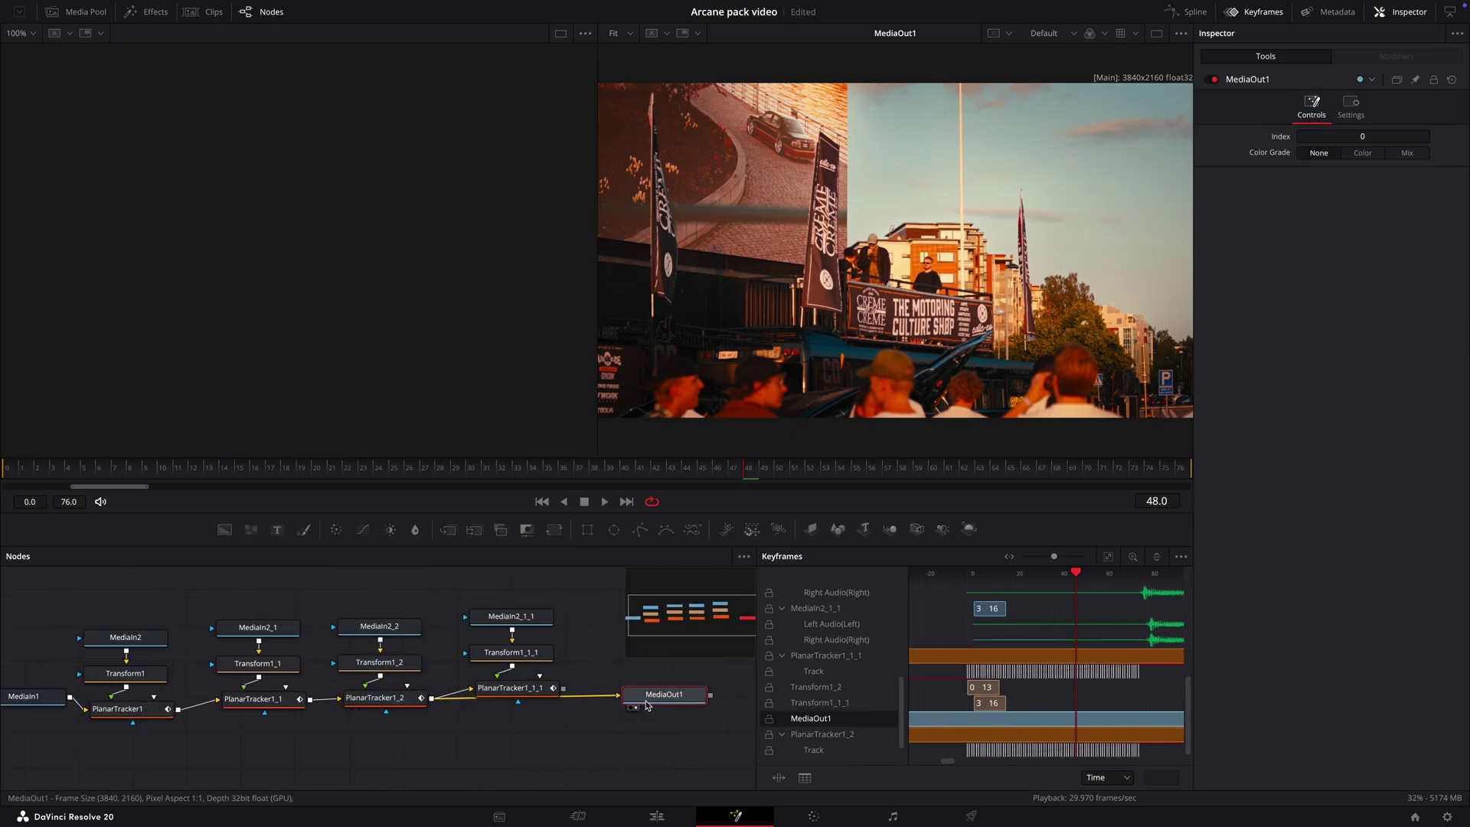
drag(521, 705, 519, 702)
scroll(548, 680, right, 1)
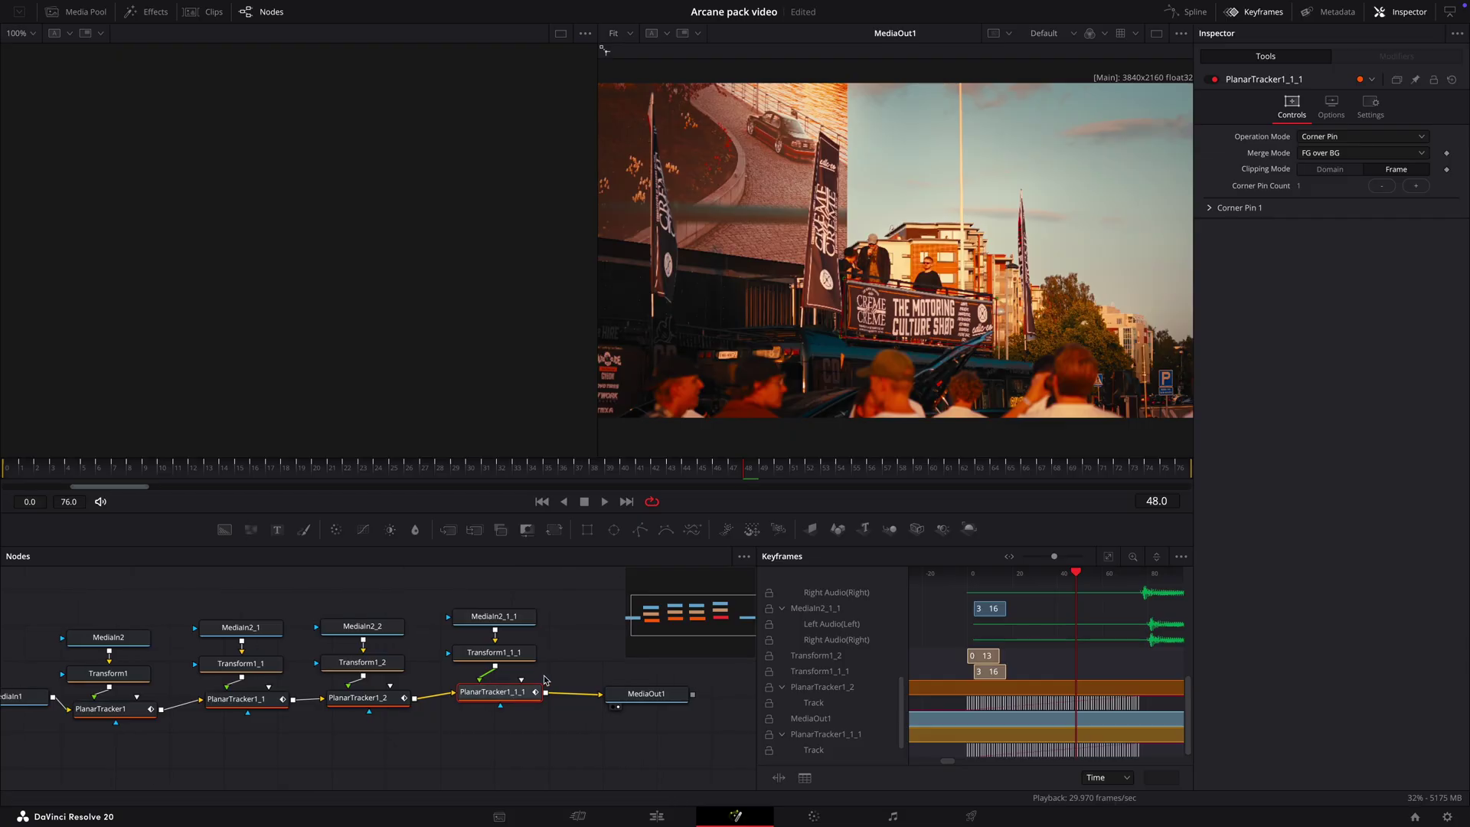
Select the segments of both newly duplicated line clips in the Keyframes editor and play back the composition
scroll(1087, 691, right, 2)
drag(976, 619, 990, 652)
click(528, 621)
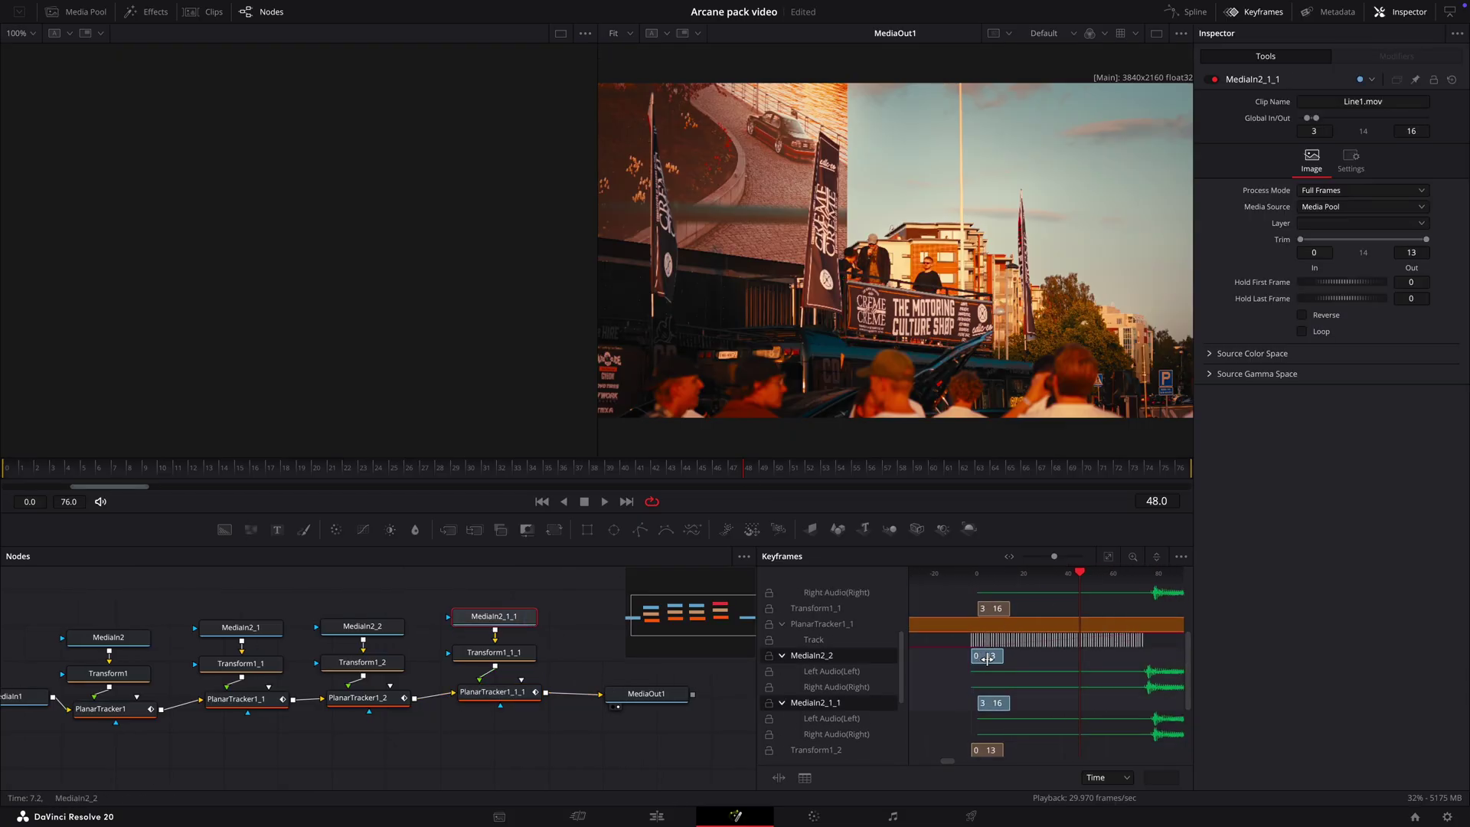
click(607, 504)
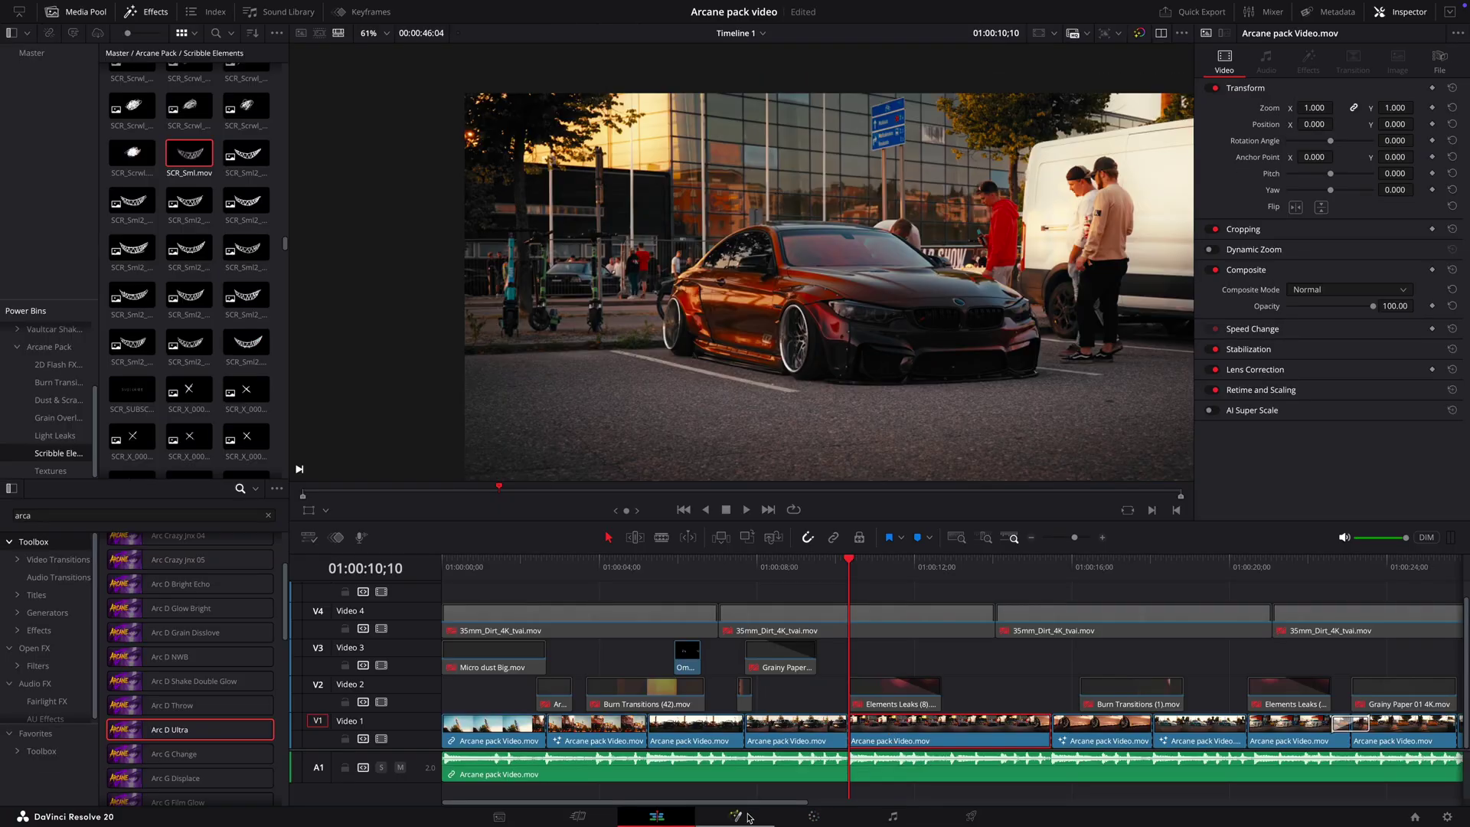
Add a Planar Tracker to the dark red car's clip in Fusion and track its front bumper forward with Hybrid Point/Area
key(shift+5)
key(shift+space)
text(pal)
key(BackSpace)
key(BackSpace)
text(lana)
key(Return)
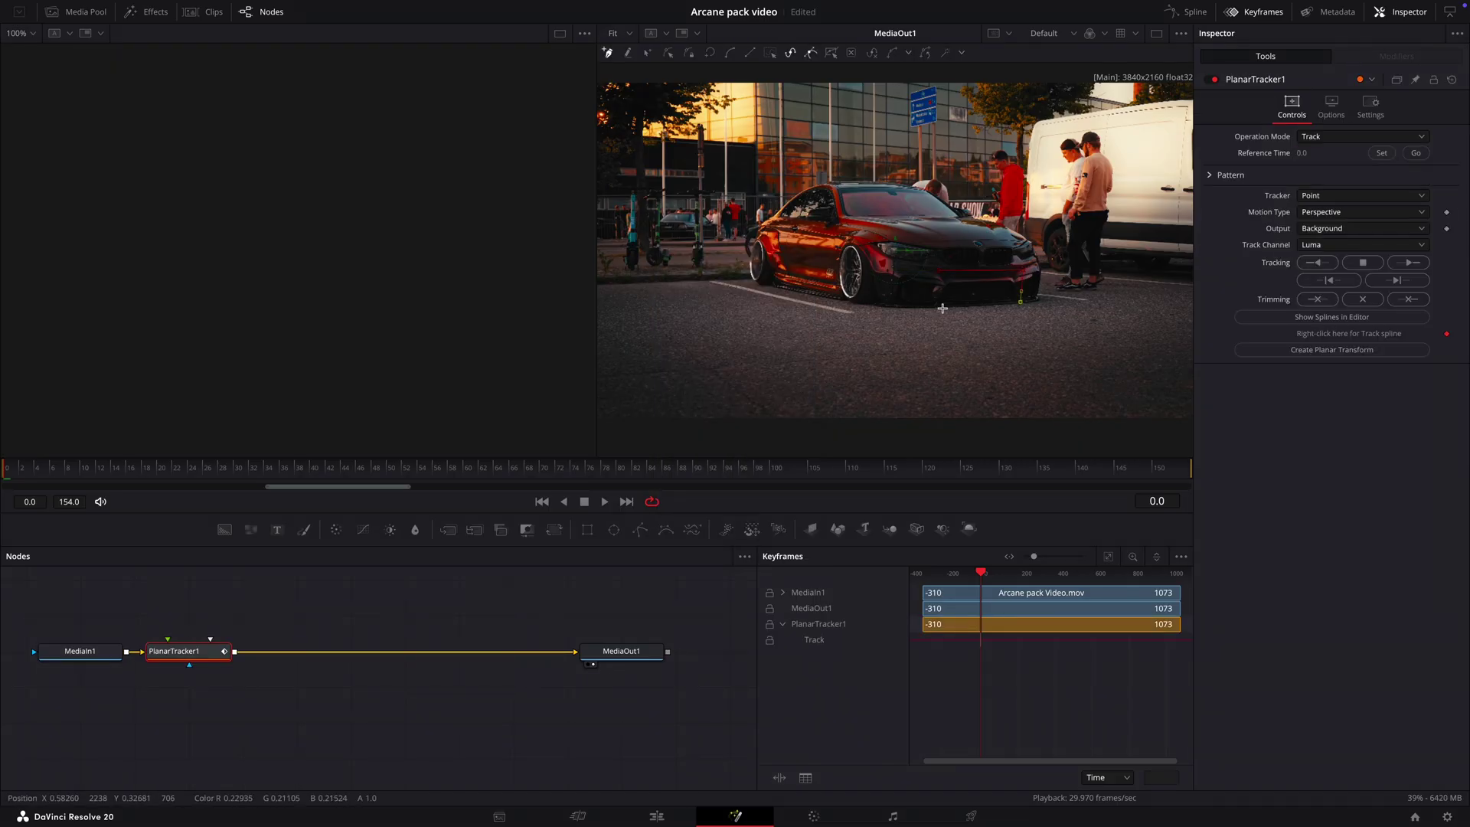
click(1408, 263)
Connect SCR_Sml2.mov to the planar tracker as foreground and corner-pin the smile over the car's front bumper
click(92, 14)
scroll(200, 306, down, 15)
drag(206, 375, 203, 652)
click(209, 660)
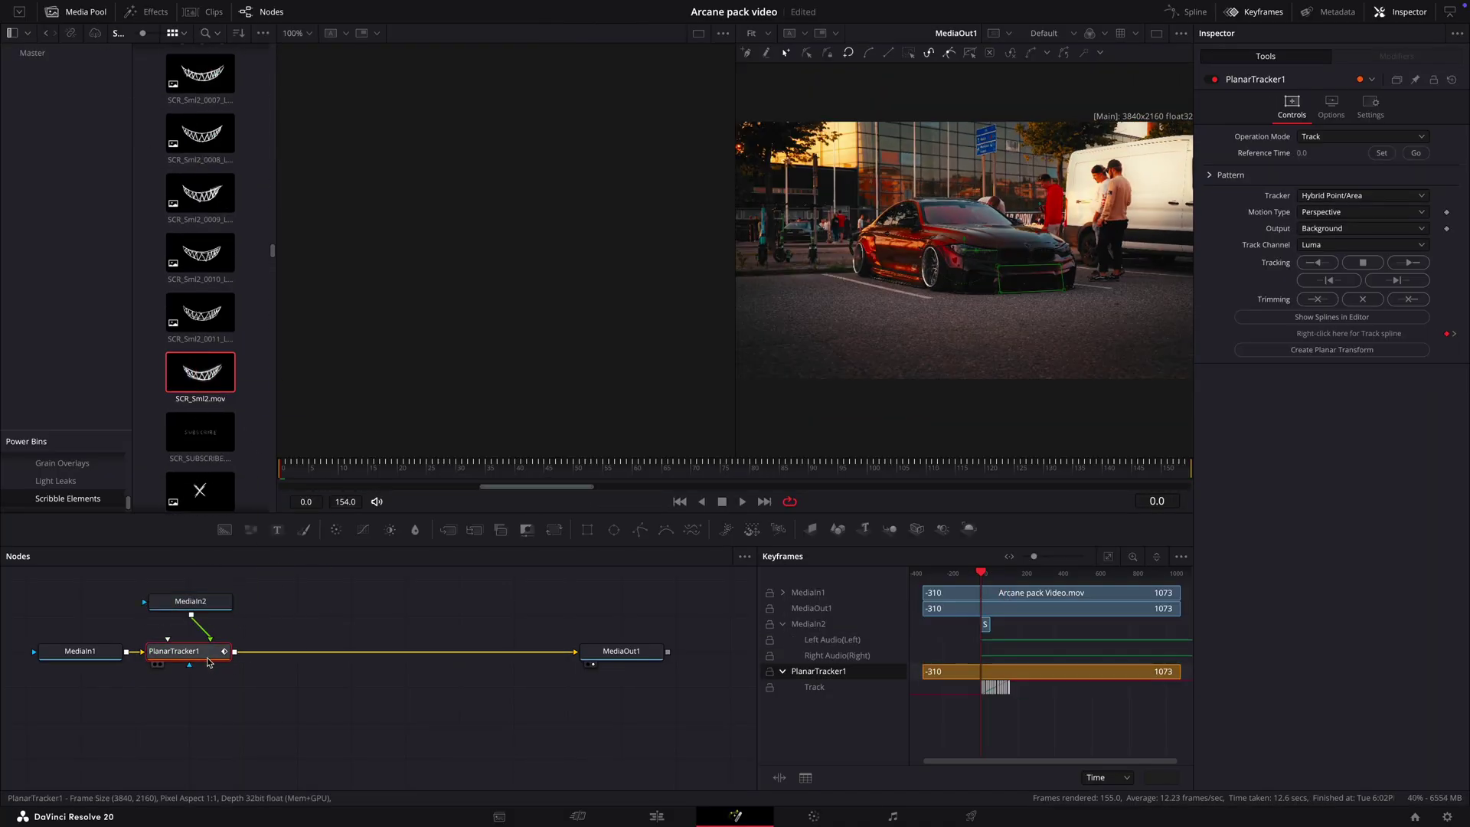
click(1325, 183)
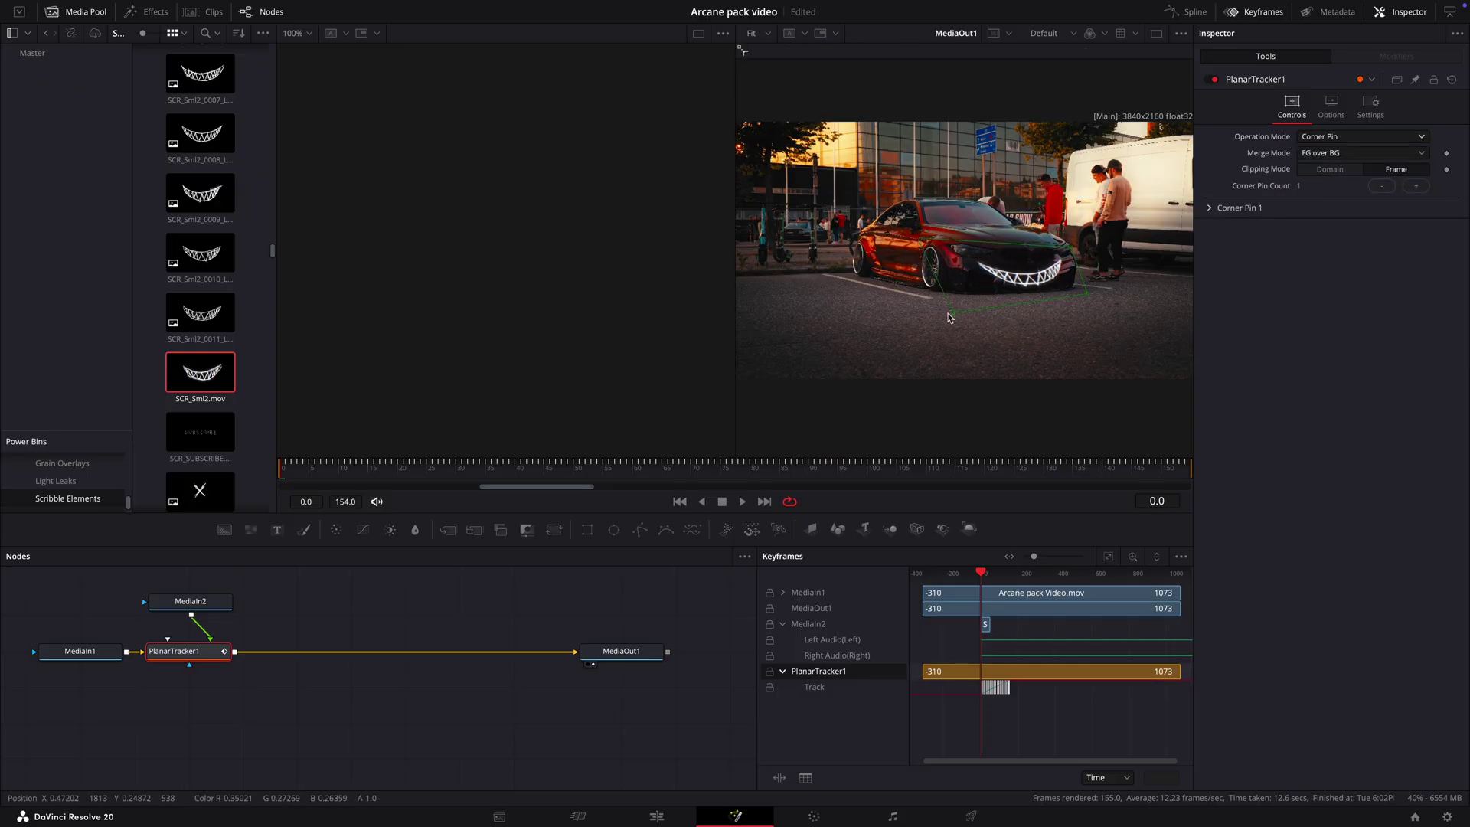
Play back the tracked smile on the car's front bumper and inspect how it follows the car
key(space)
scroll(1133, 321, up, 3)
scroll(1096, 220, down, 3)
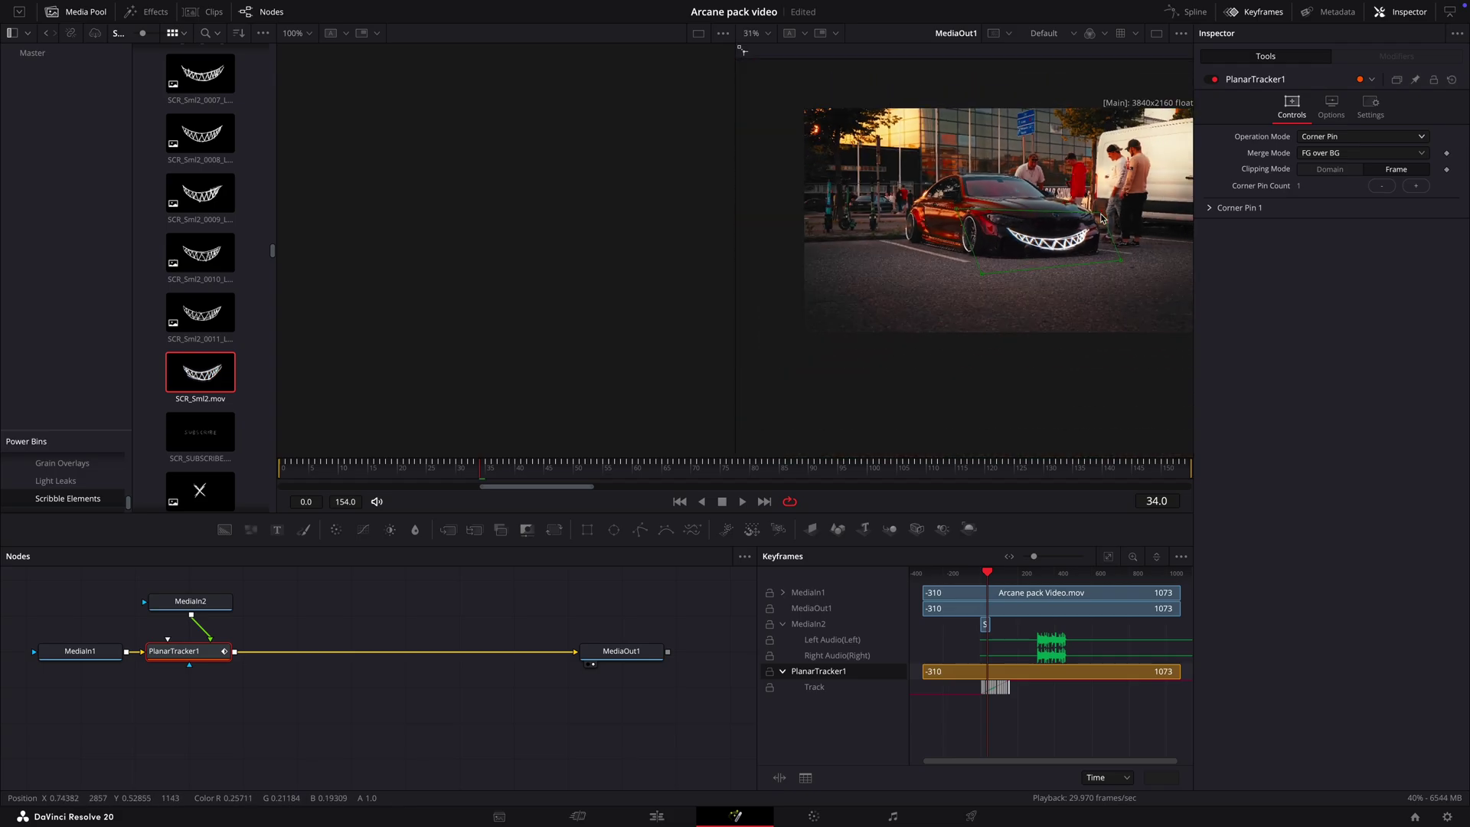
key(space)
Duplicate the smile clip and its planar tracker, inserting the copied tracker between PlanarTracker1 and MediaOut1
drag(198, 668, 251, 595)
key(super+c)
click(315, 630)
key(super+v)
drag(320, 634, 338, 651)
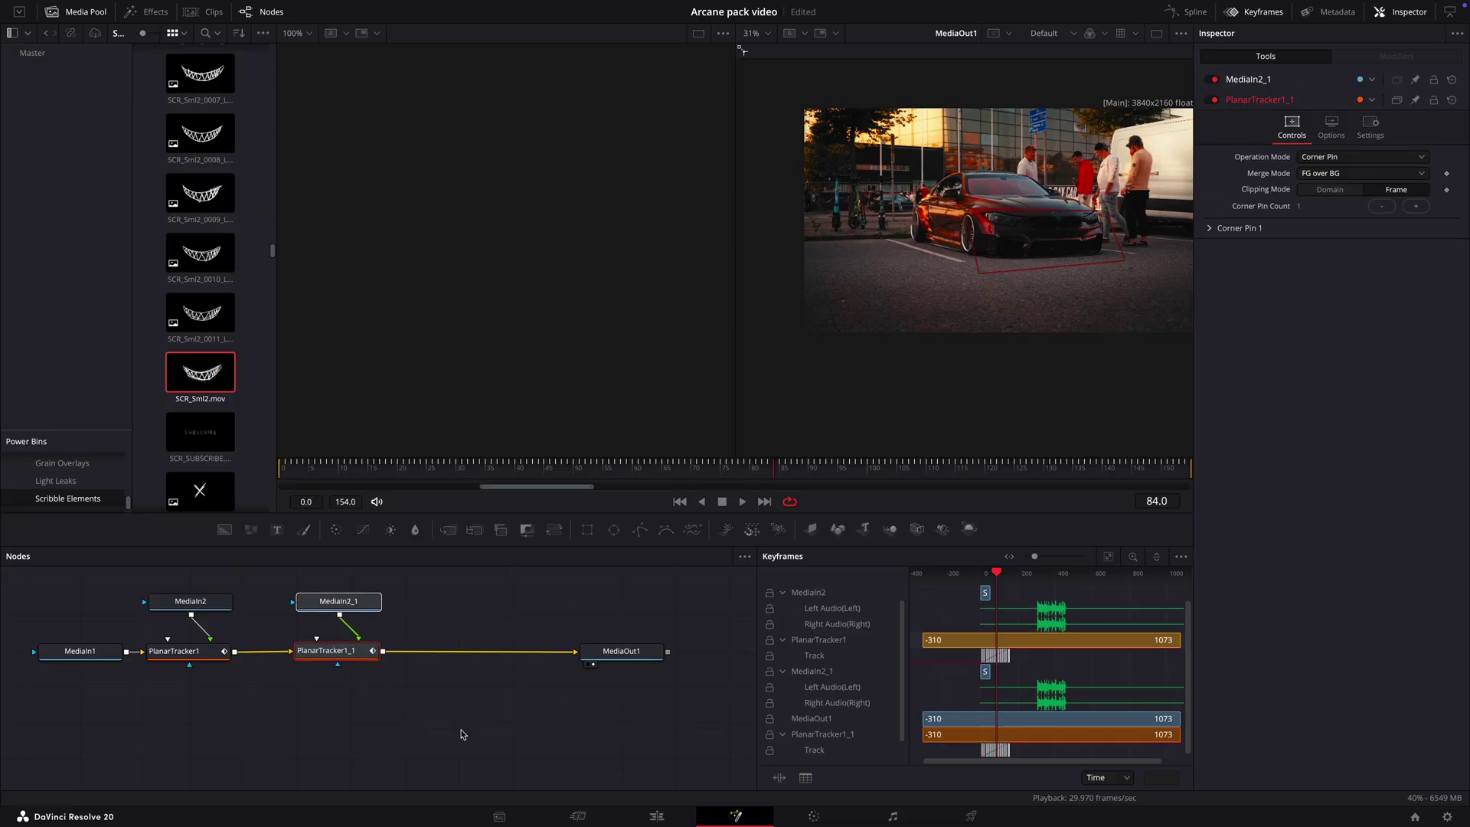
click(462, 735)
Select the original smile clip's segment in the Keyframes editor and play back the composition
scroll(1012, 702, right, 1)
scroll(1012, 702, left, 2)
click(1027, 593)
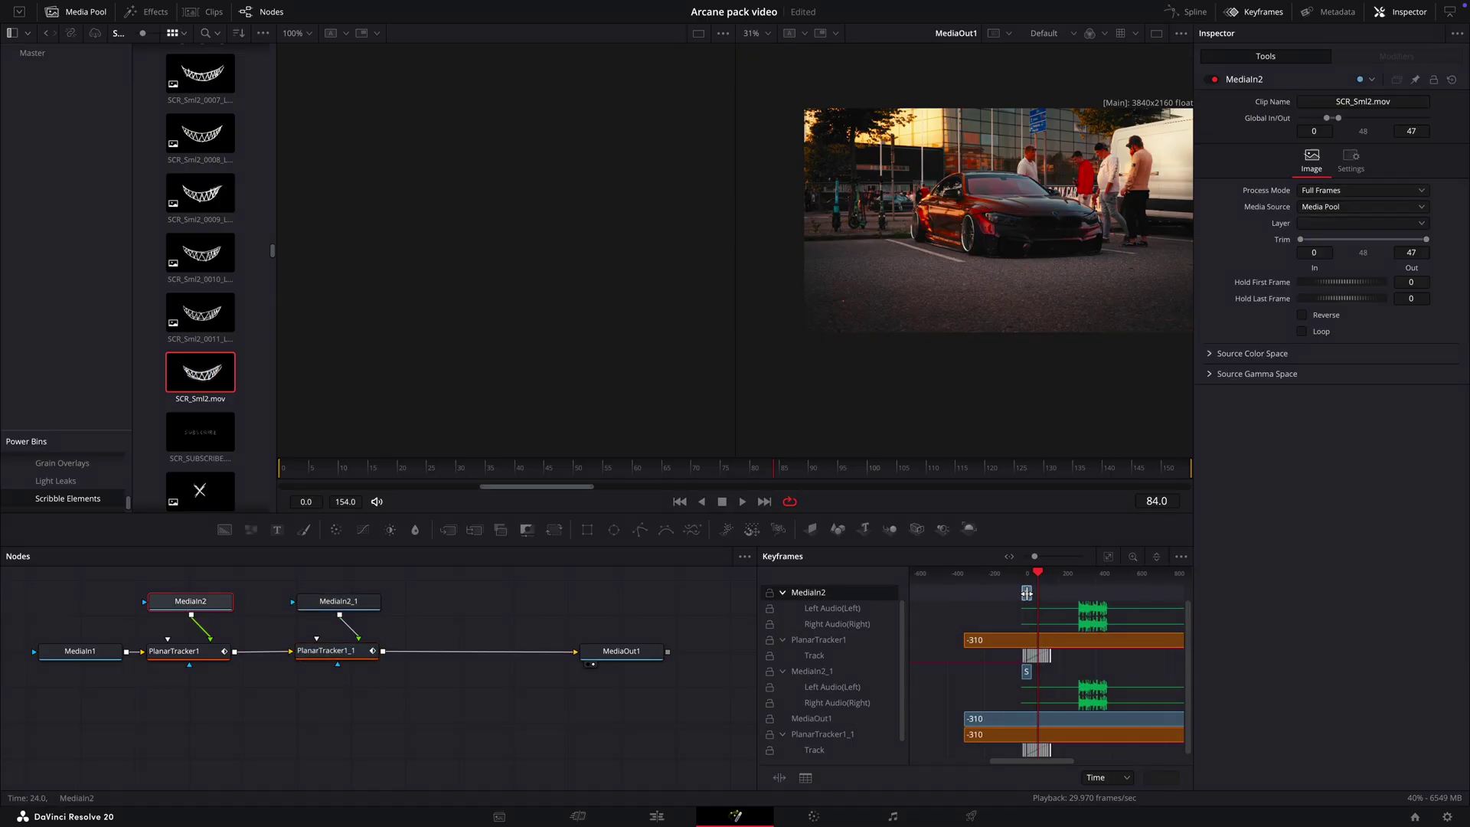
key(space)
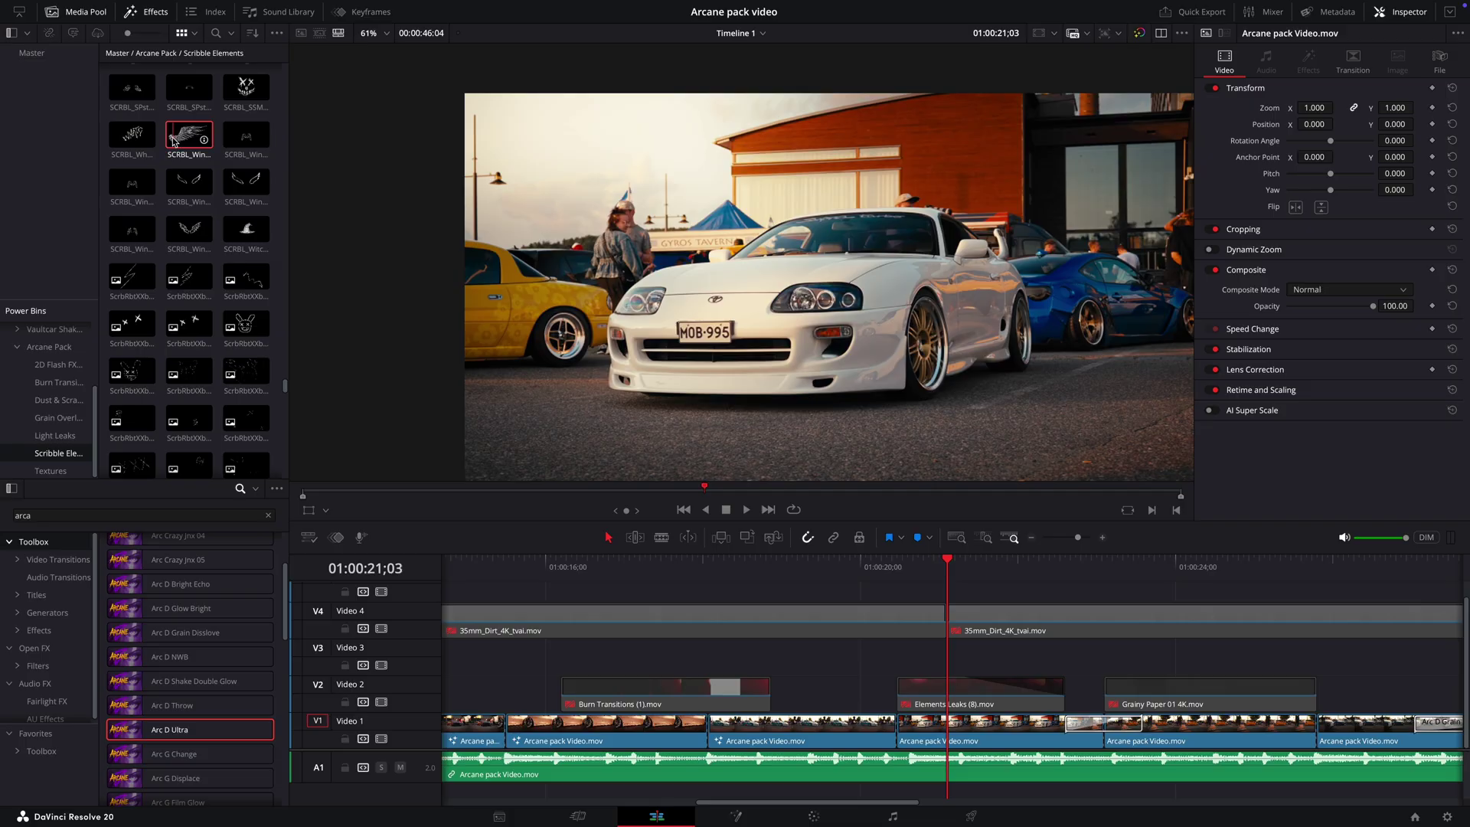
Place SCRBL_Wing.mov on Video 3 at the start of the white car's clip and position it at X 551, Y 75
double_click(174, 140)
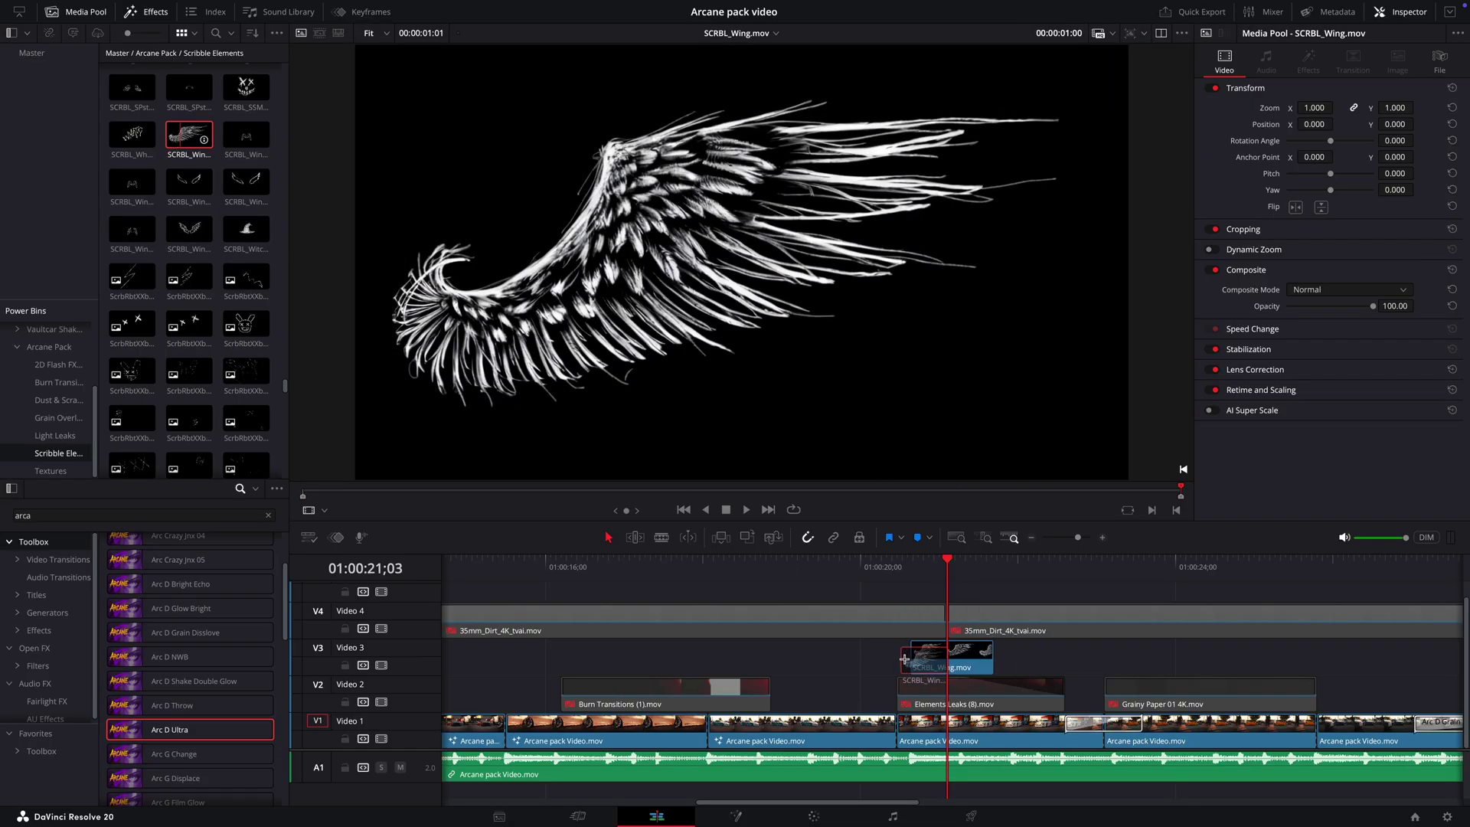
drag(903, 658, 894, 659)
click(889, 565)
key(space)
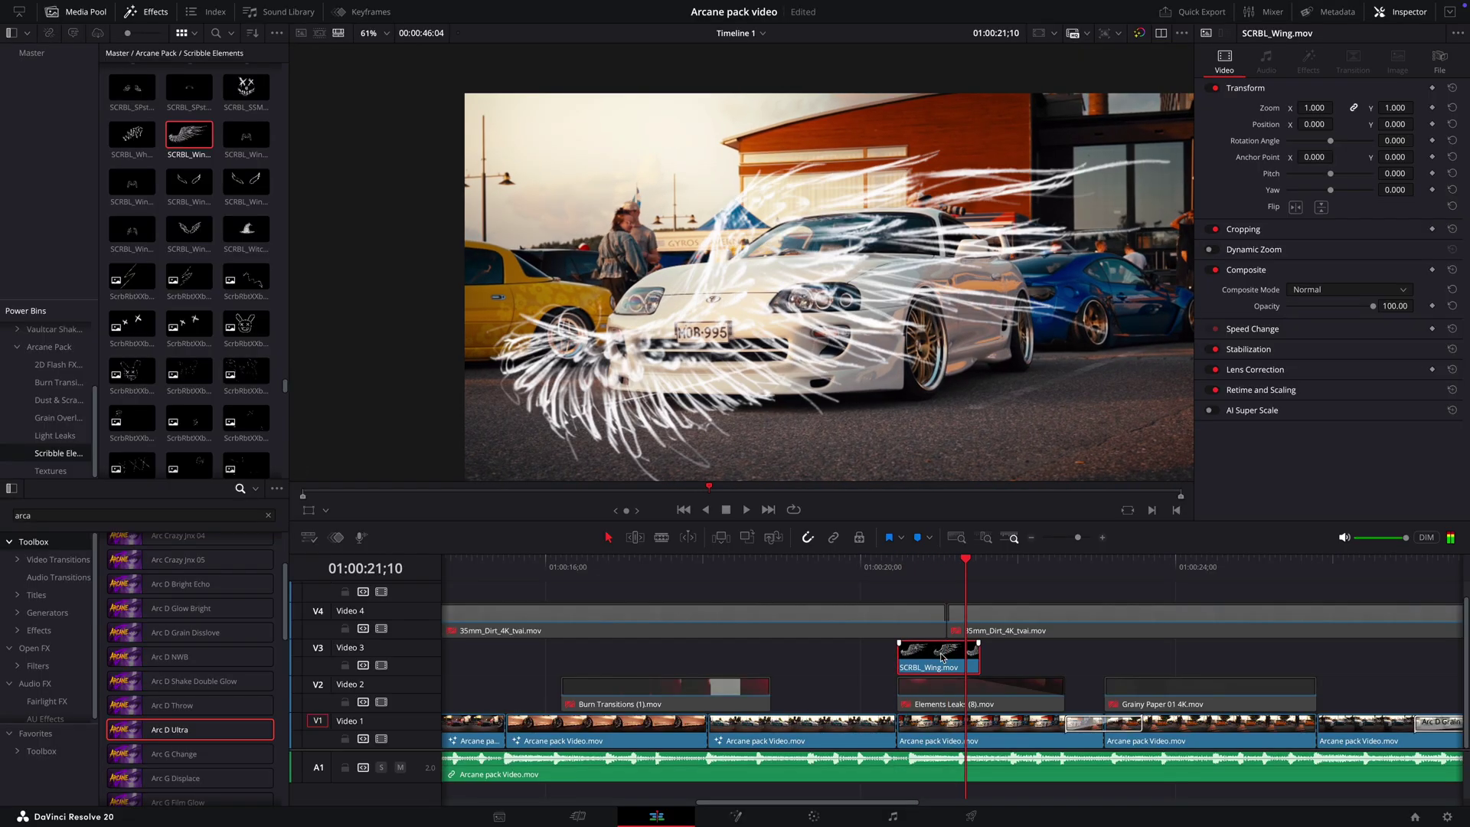
drag(1306, 124, 1425, 125)
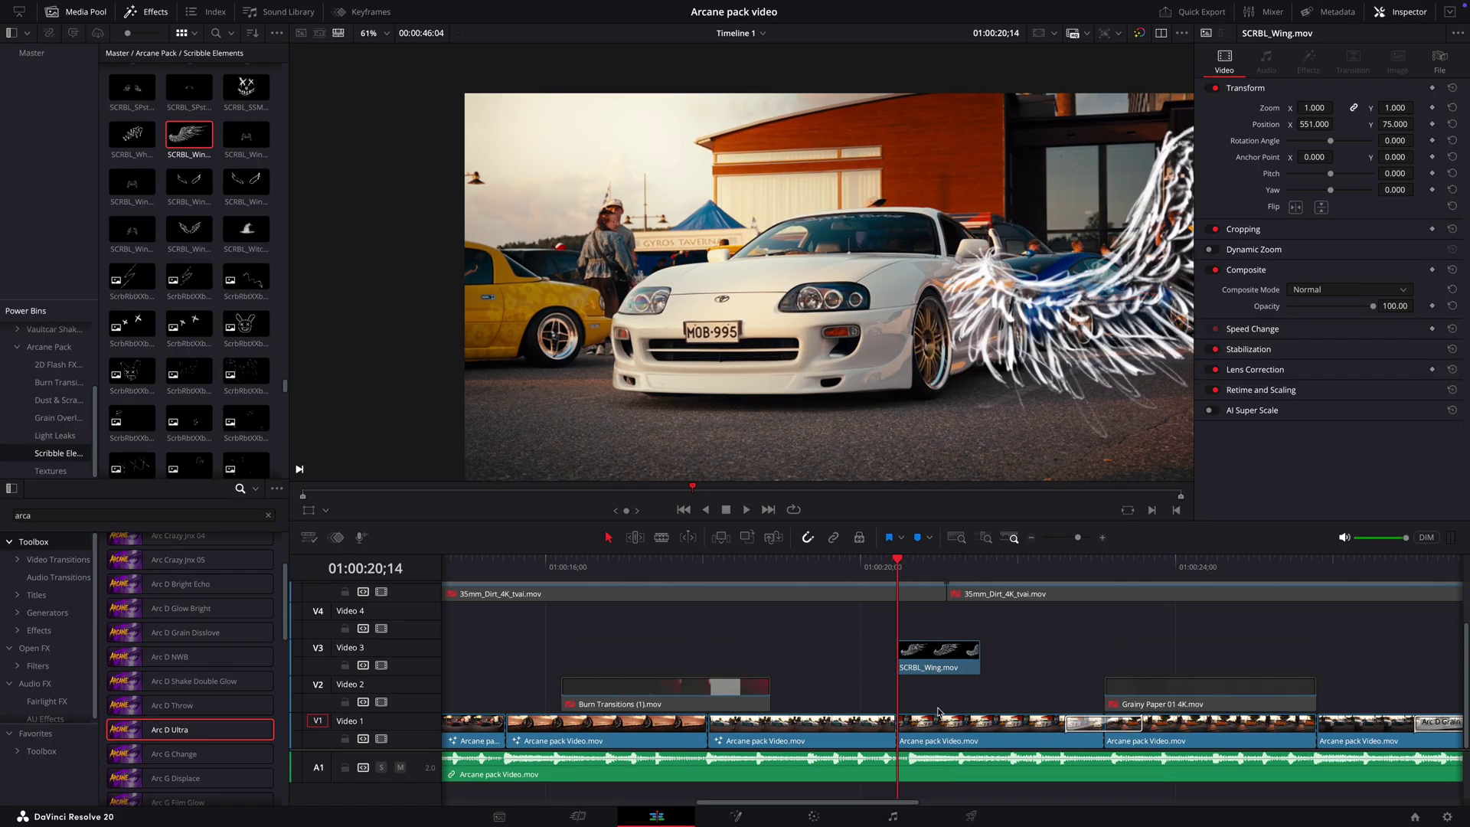
Duplicate the white car clip onto Video 3 at the same start time, with SCRBL_Wing.mov above it on Video 4
click(939, 724)
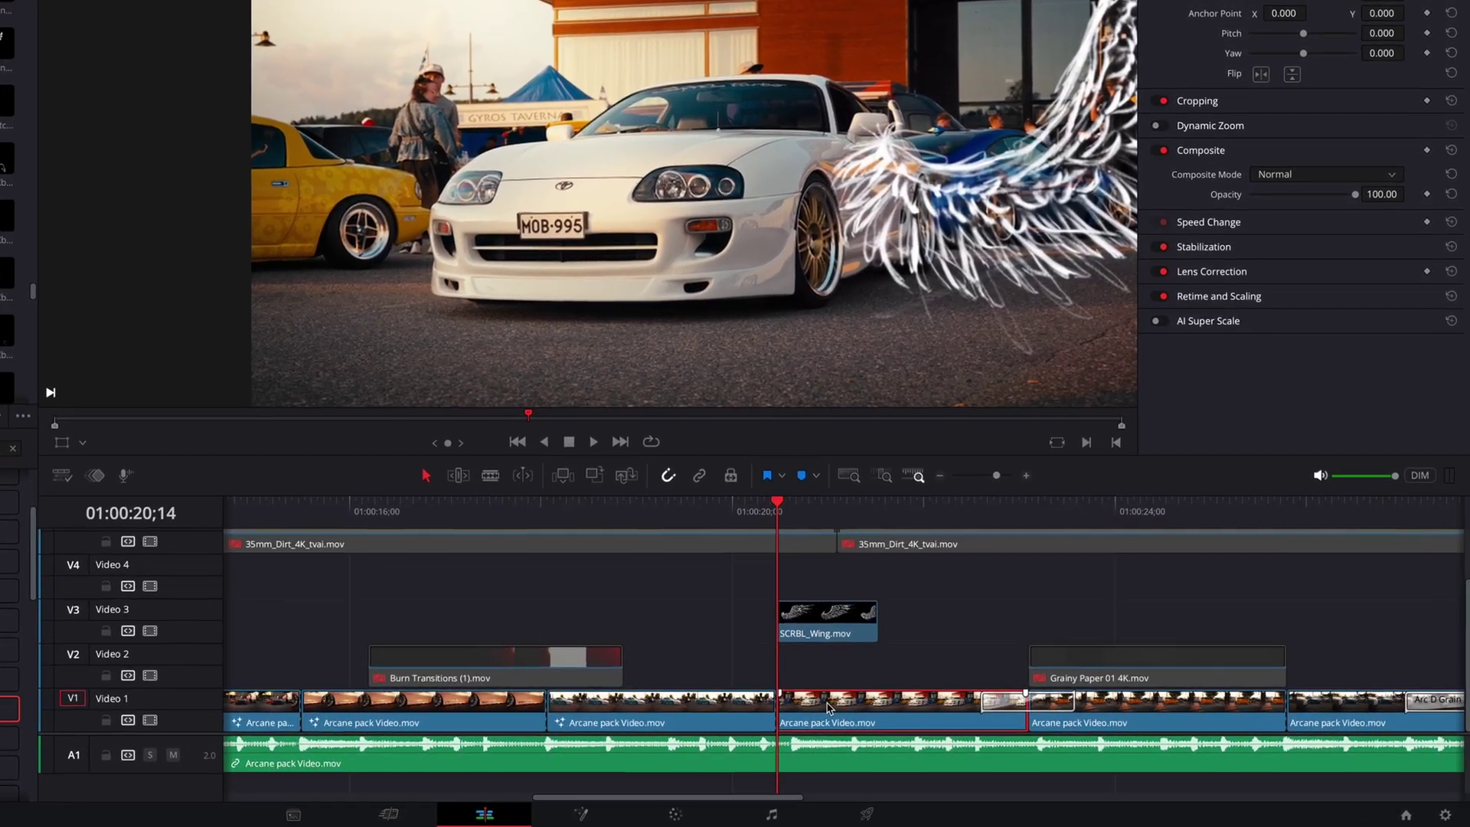
alt+drag(862, 714, 919, 605)
ctrl+click(888, 634)
key(ctrl+minus)
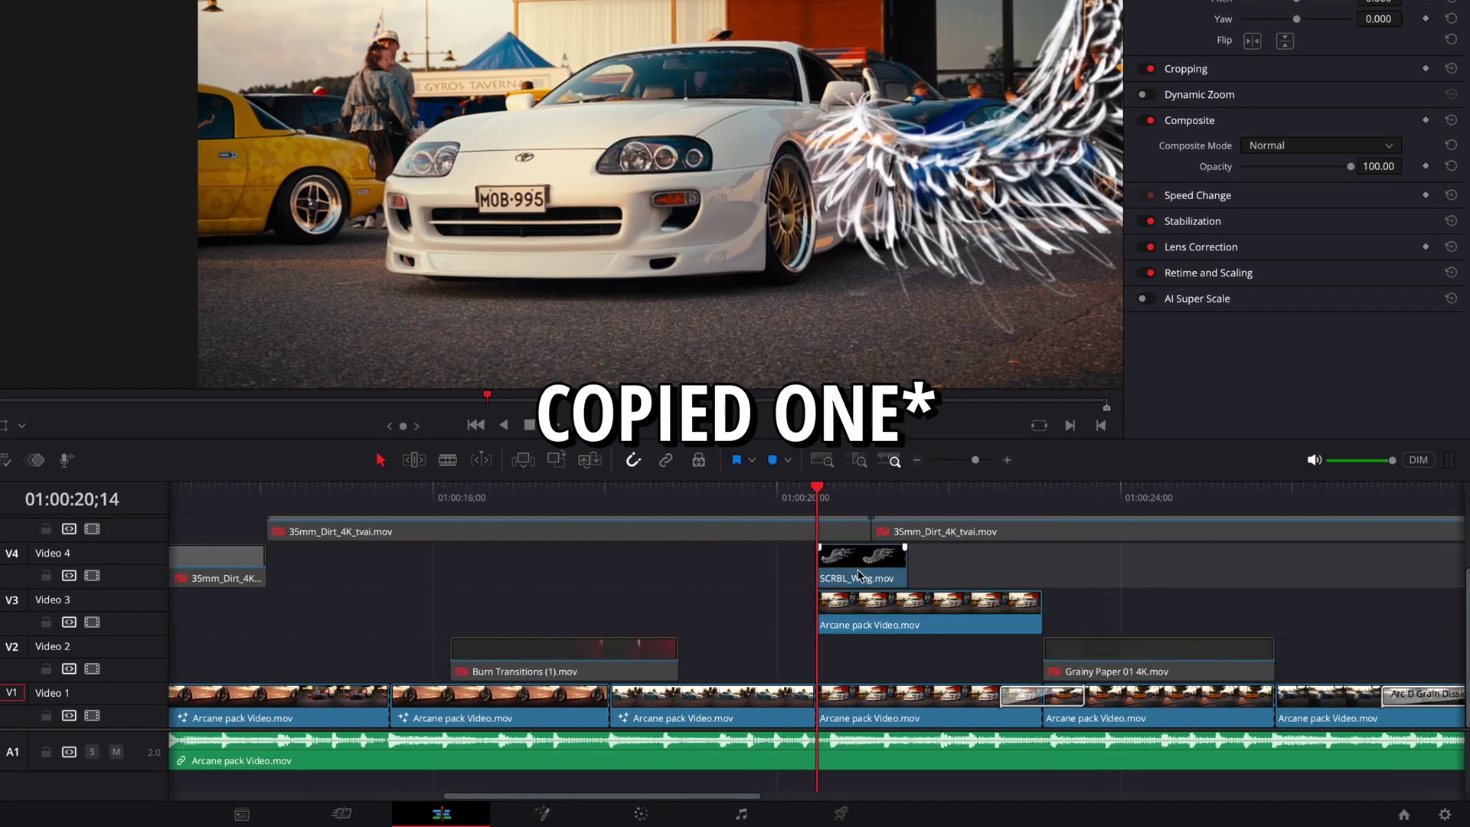
Trace a closed curve window around the white car's outline in the copied clip's color grade
click(660, 814)
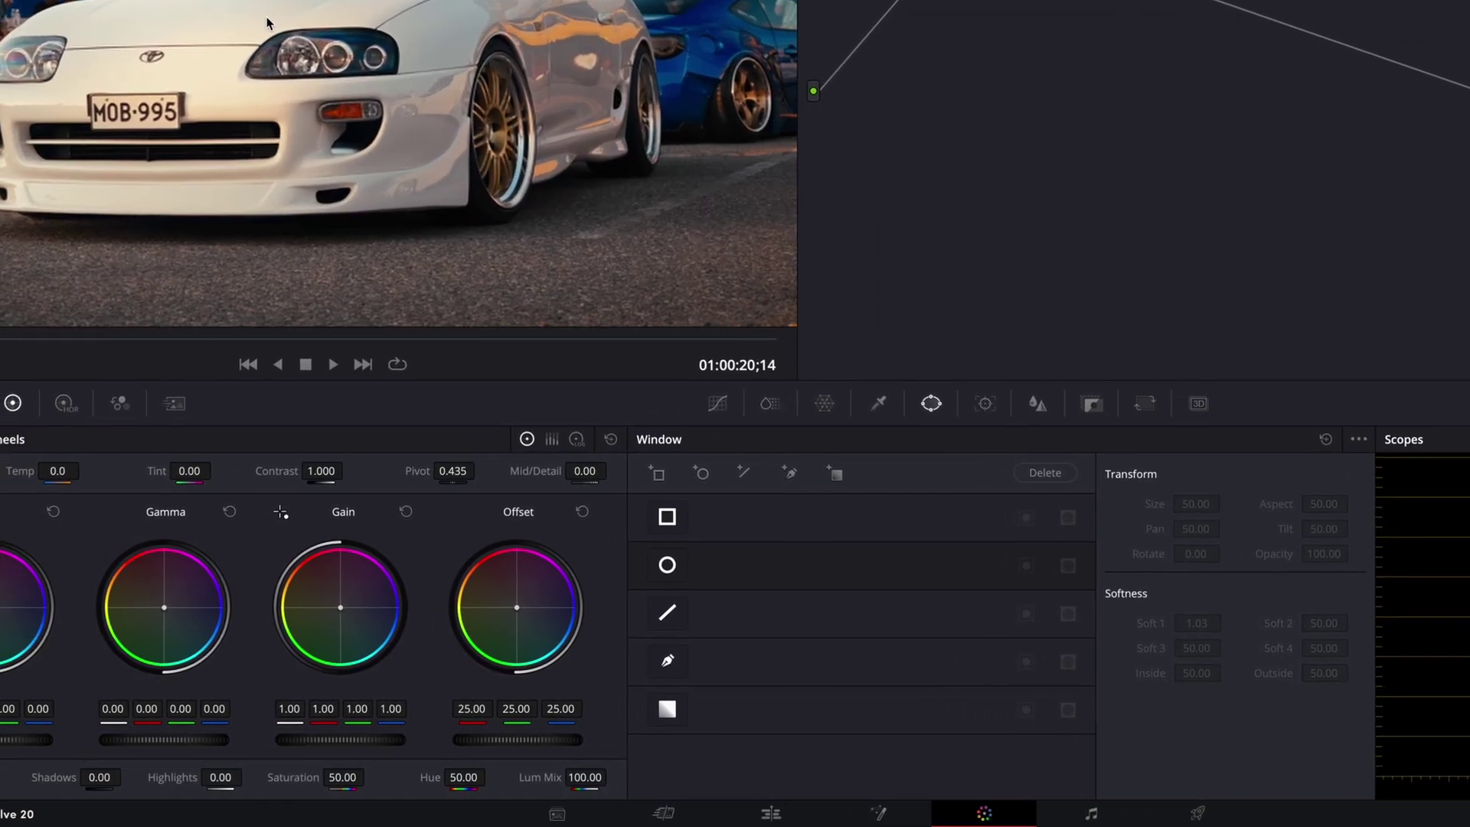
click(732, 658)
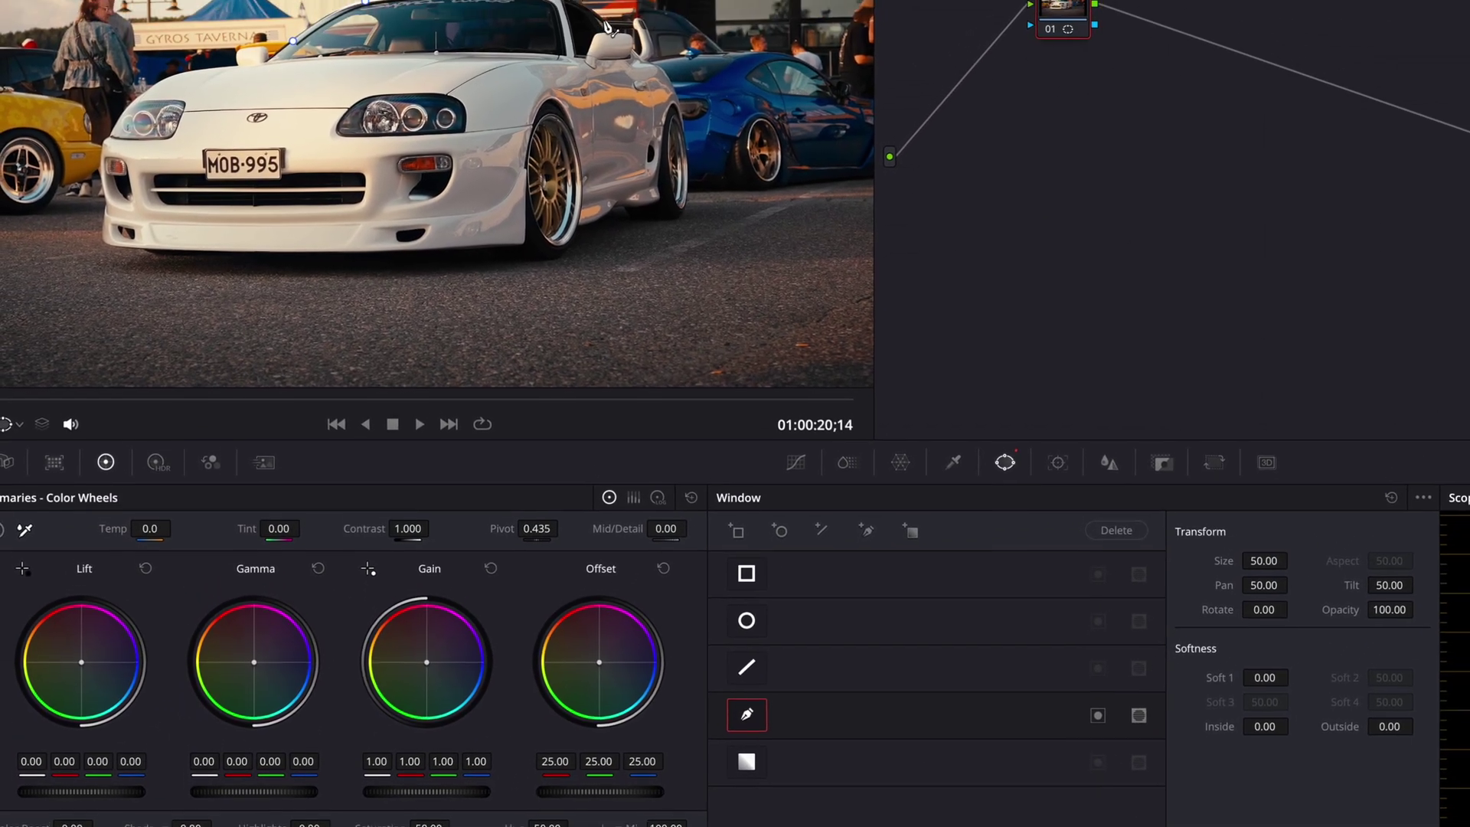
click(604, 21)
click(639, 20)
click(652, 54)
click(673, 82)
click(688, 178)
click(670, 217)
click(631, 218)
click(625, 205)
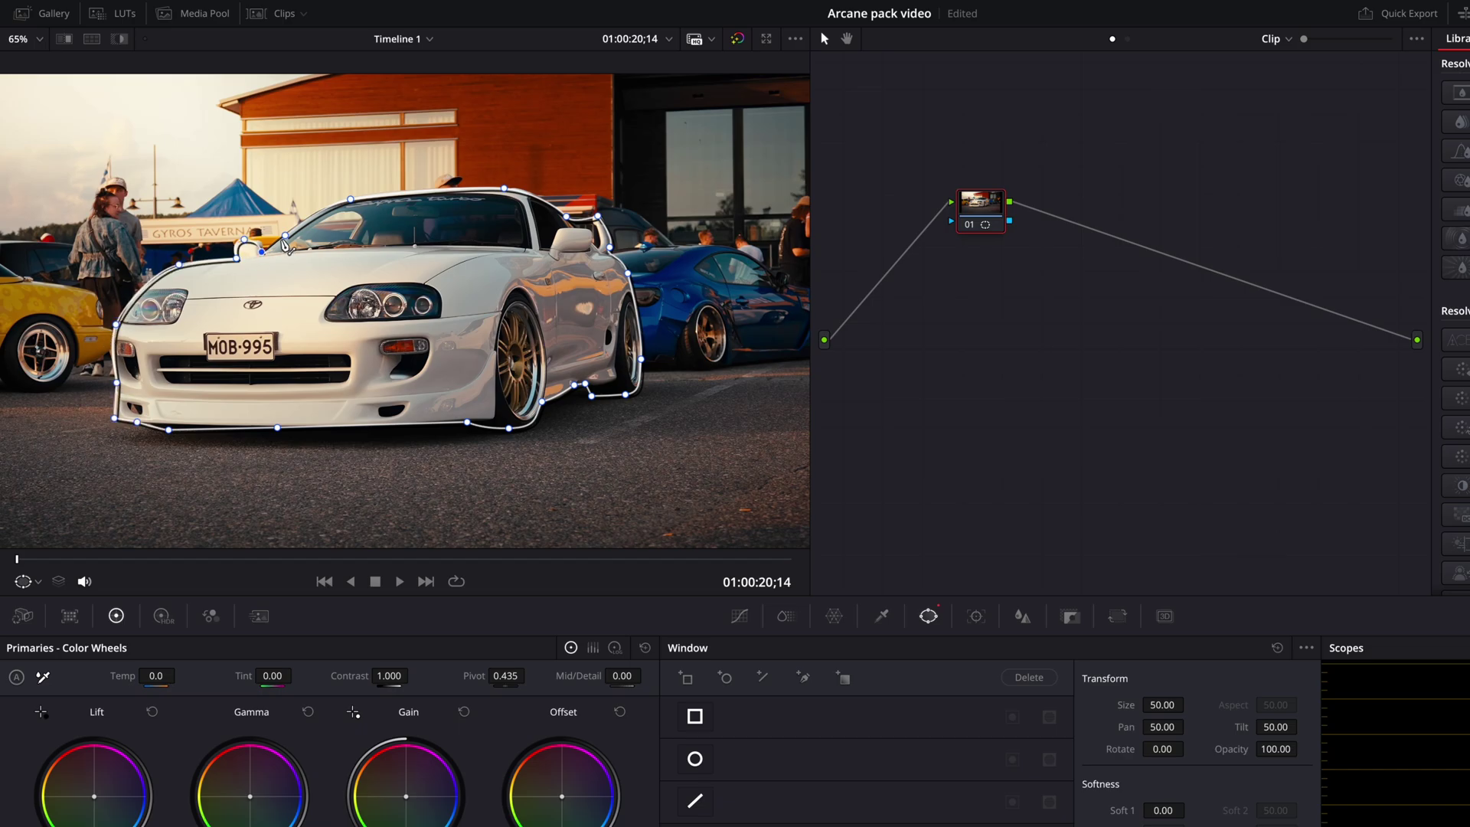
click(286, 240)
Add an alpha output to the node graph and track the car window through the clip, using Frame mode for outline corrections
right_click(1069, 243)
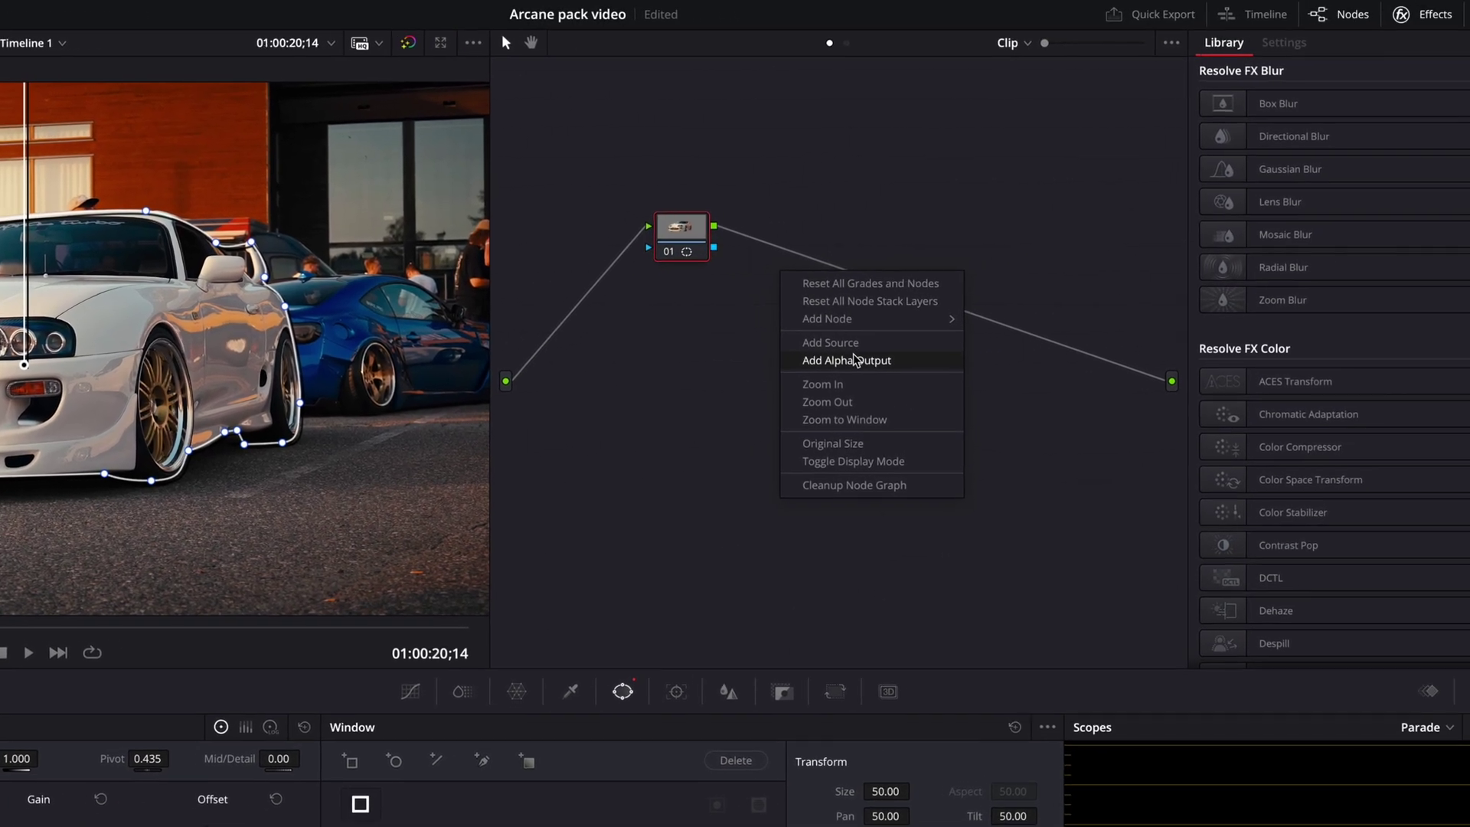
click(977, 347)
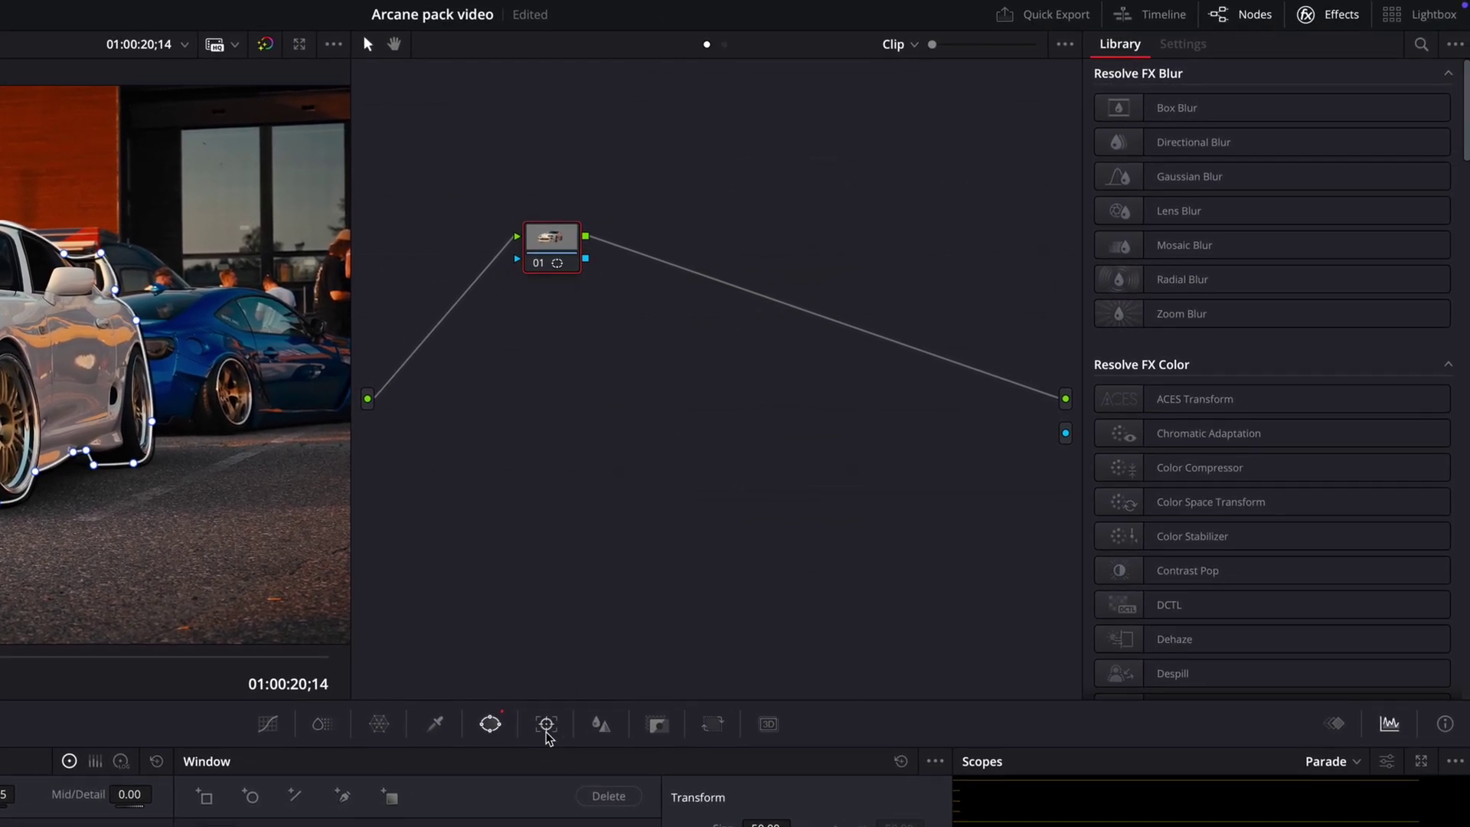
click(546, 726)
click(288, 802)
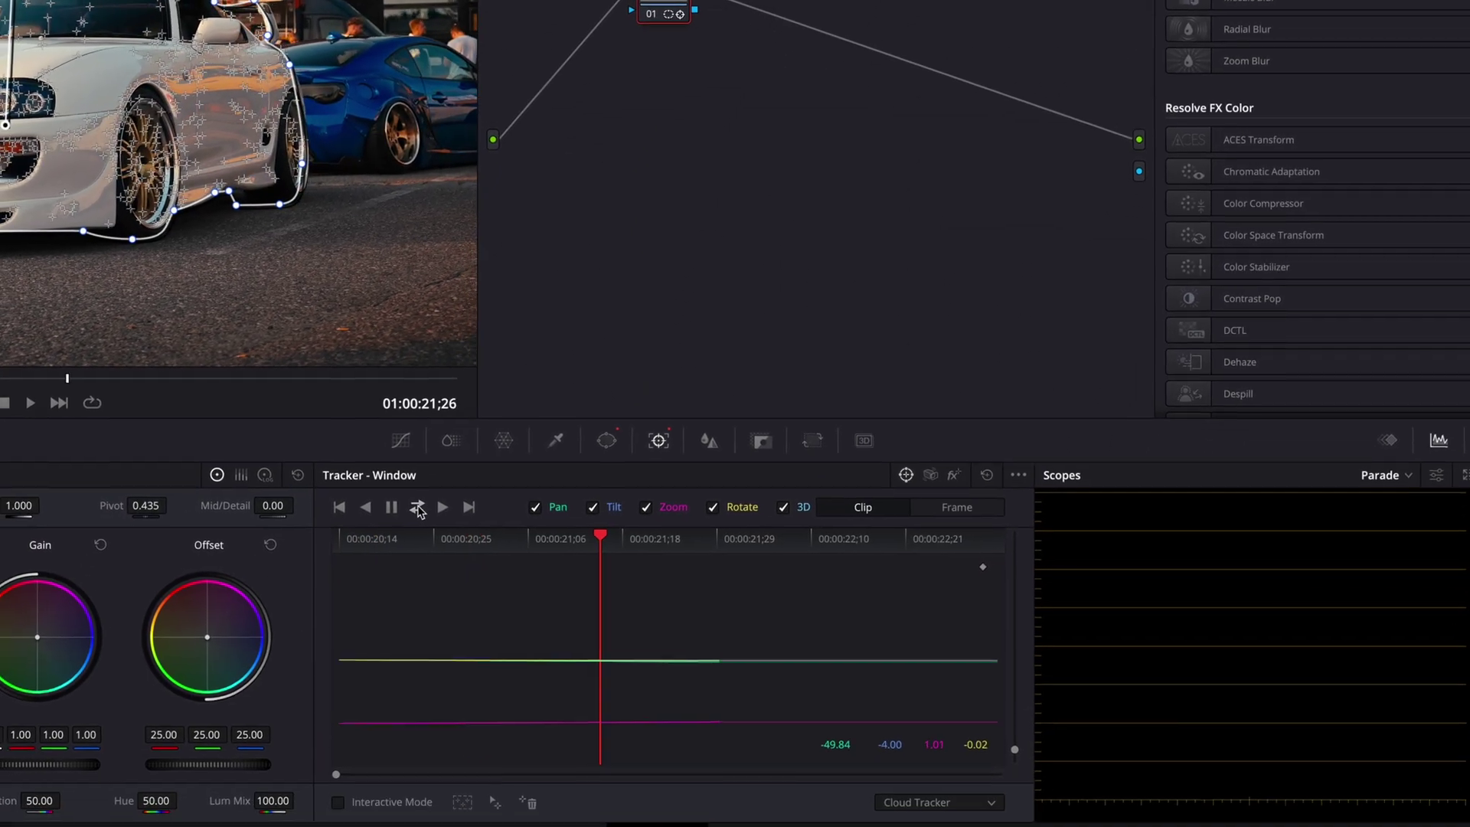
click(958, 506)
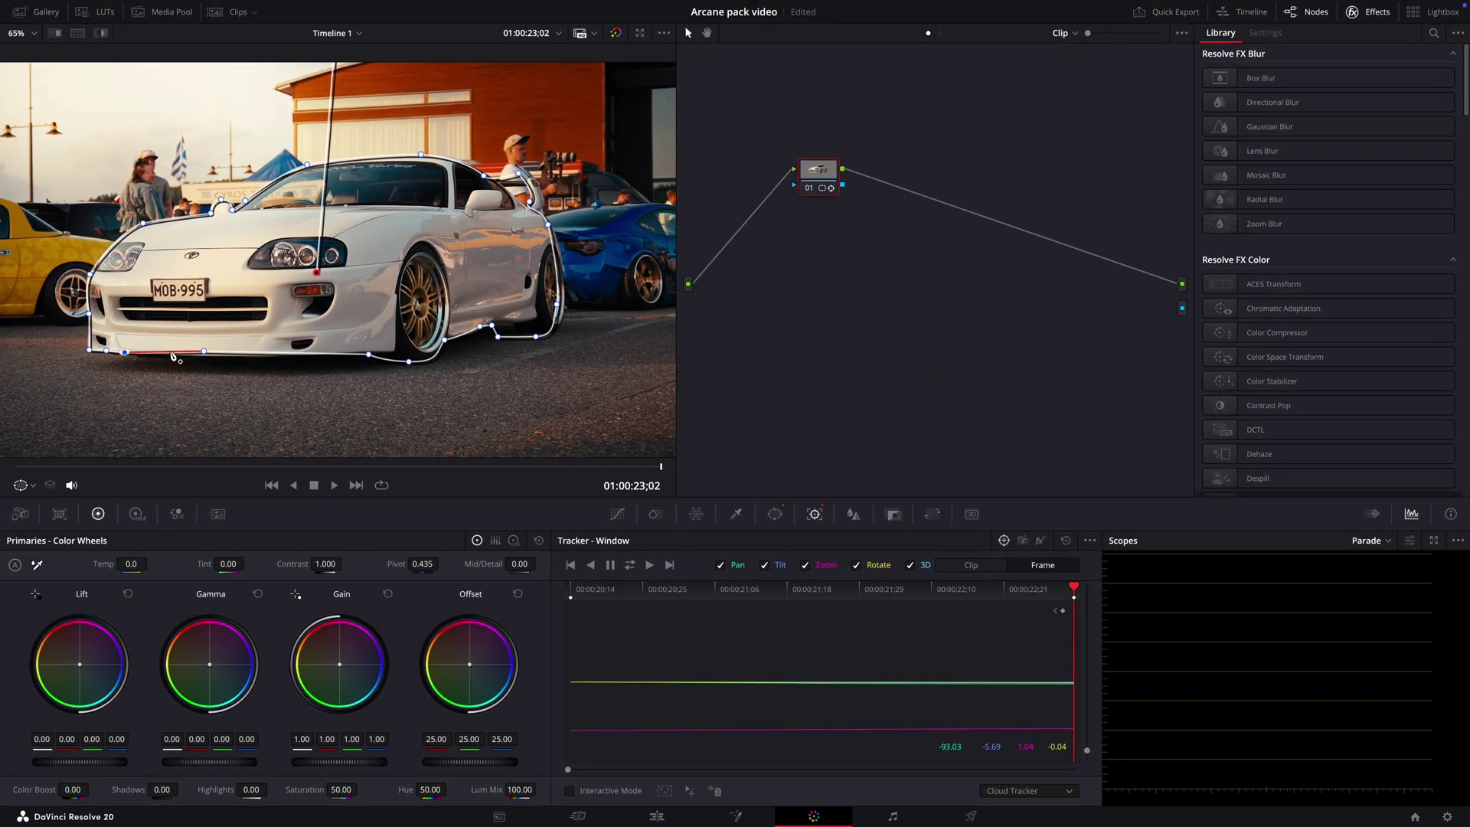
Connect node 01's alpha to the alpha output and soften the window's inside edge to about 0.54
click(902, 239)
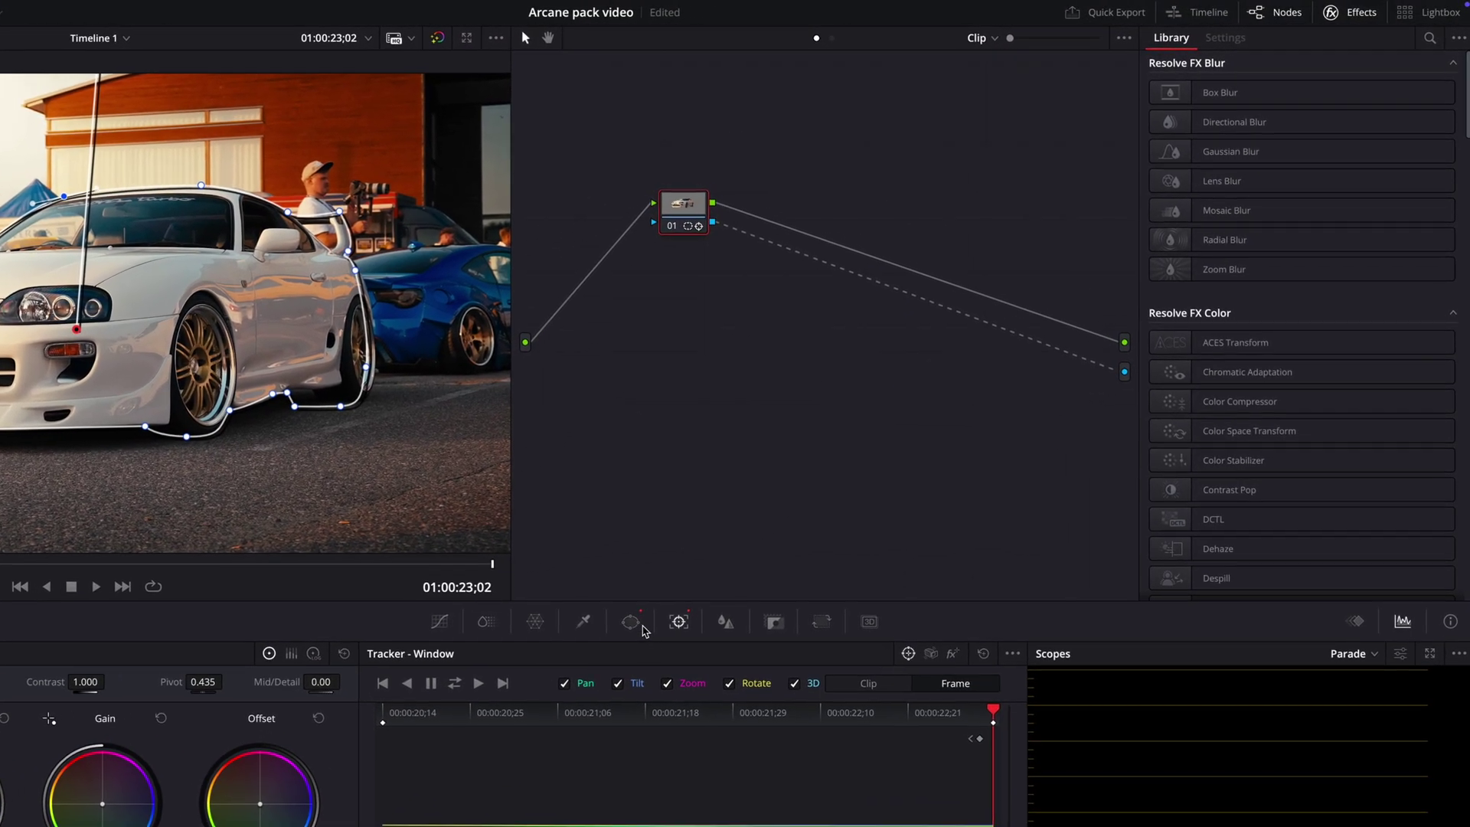
click(640, 614)
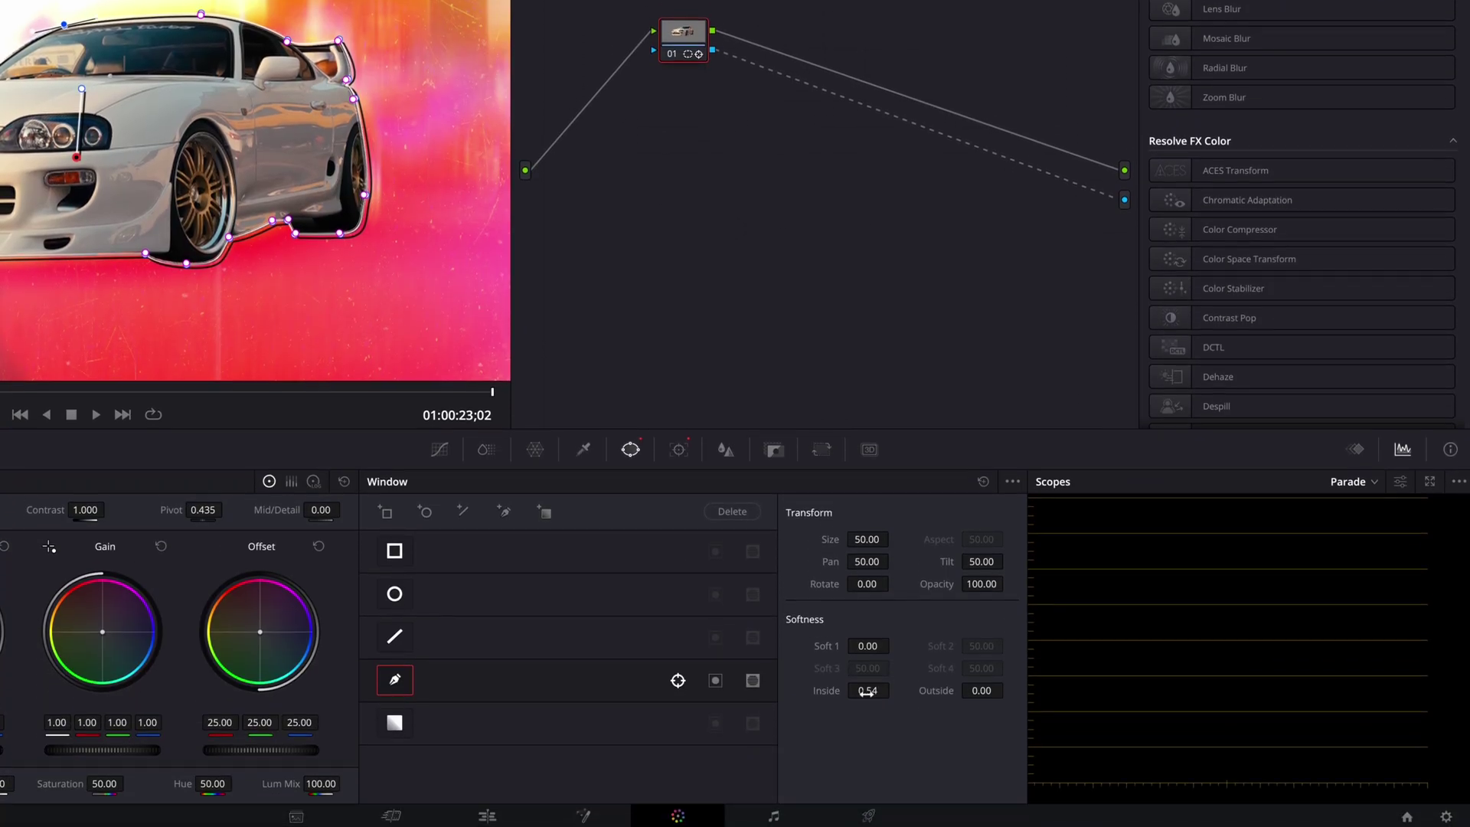
Duplicate SCRBL_Wing.mov onto Video 2 beneath the masked car clip, and disable the wing clip on Video 4
click(487, 816)
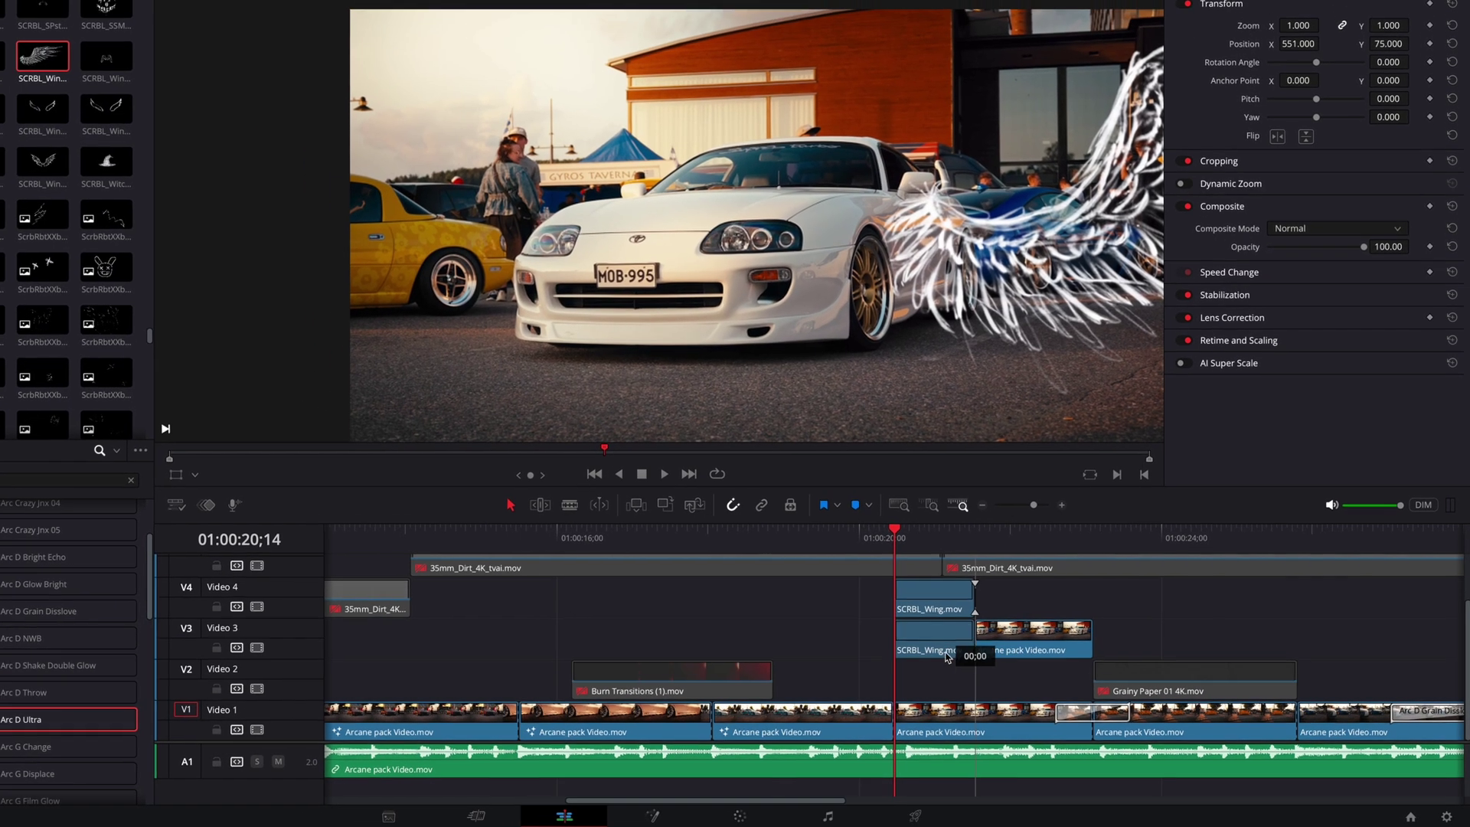
drag(946, 660, 946, 680)
click(941, 599)
key(d)
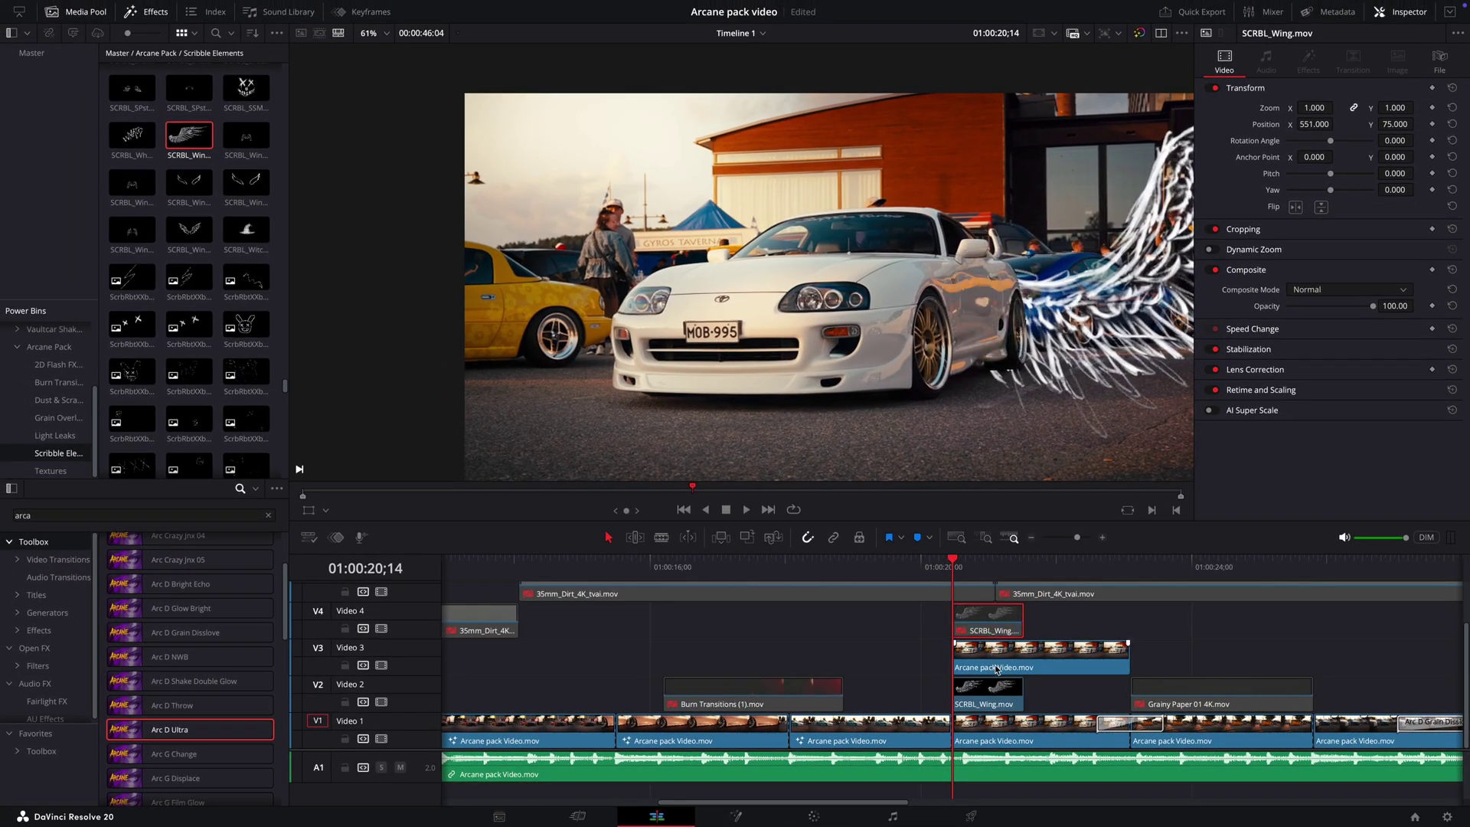
Combine the Video 2 wing clip and the masked car clip on Video 3 into a new Fusion clip
click(1000, 703)
right_click(994, 699)
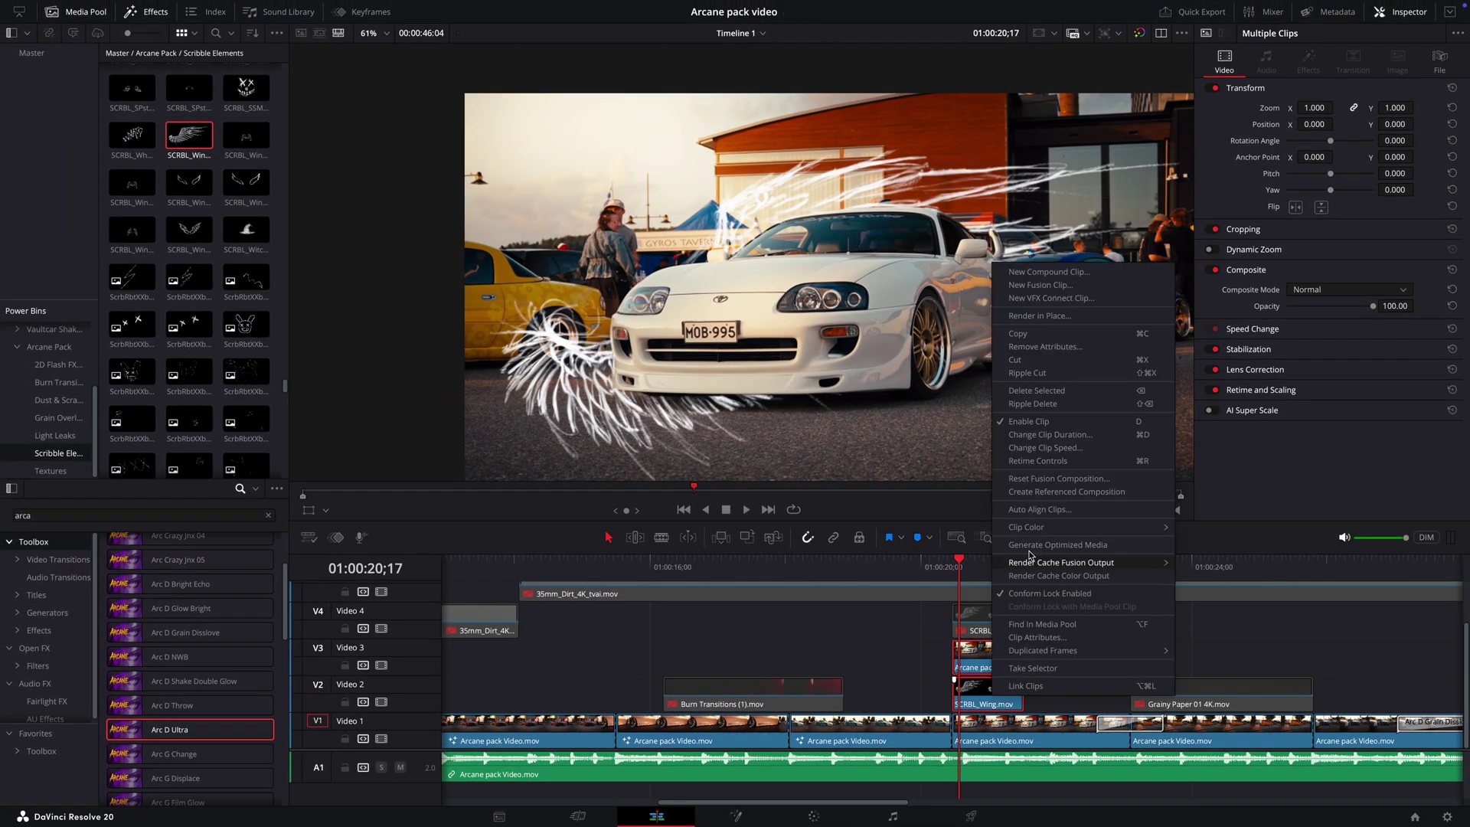
click(1067, 287)
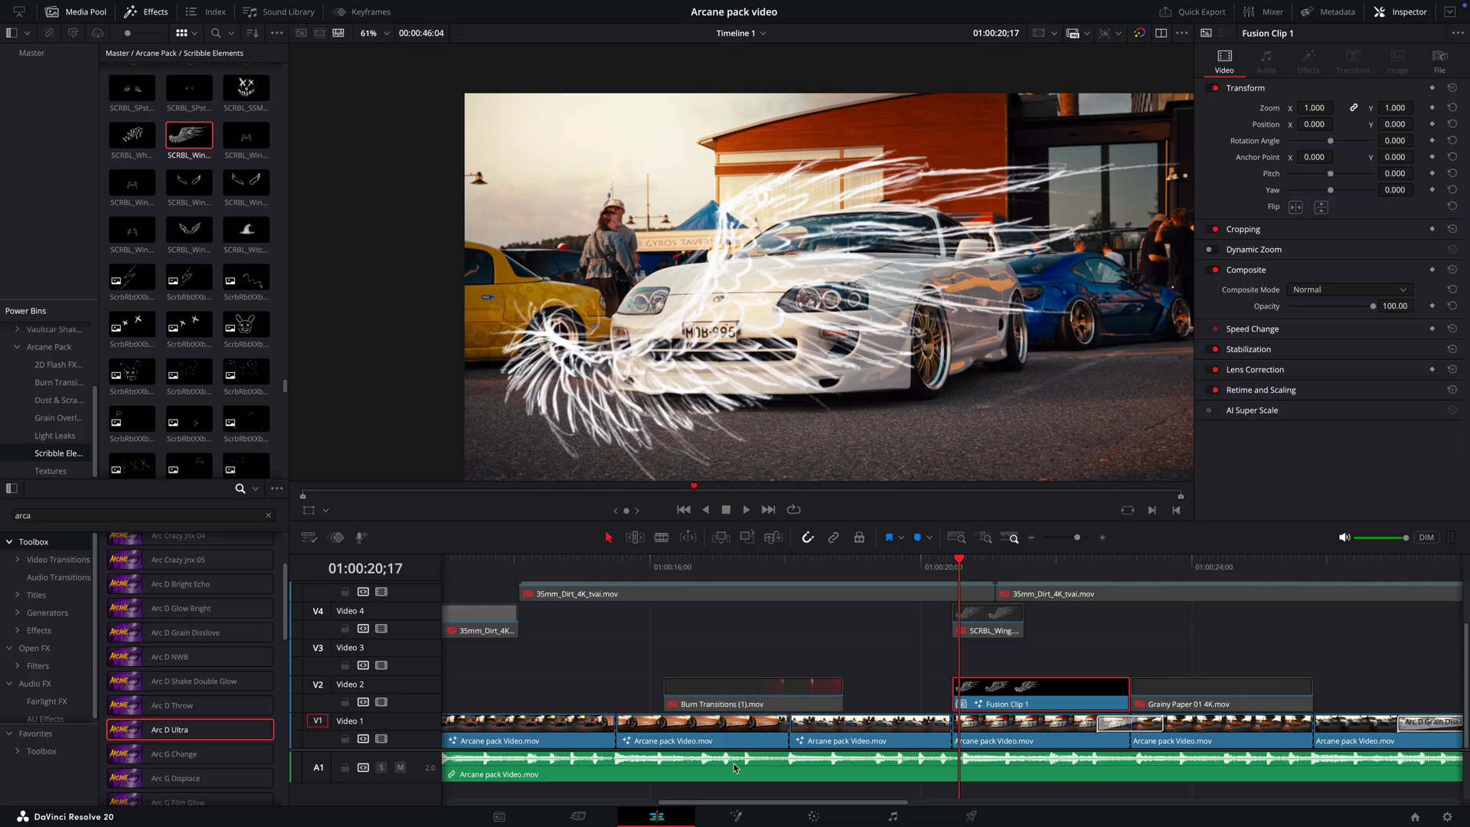
In the Fusion clip's composition, delete Background1 and Merge1 and connect MediaIn1 directly to Merge2's background
key(shift+5)
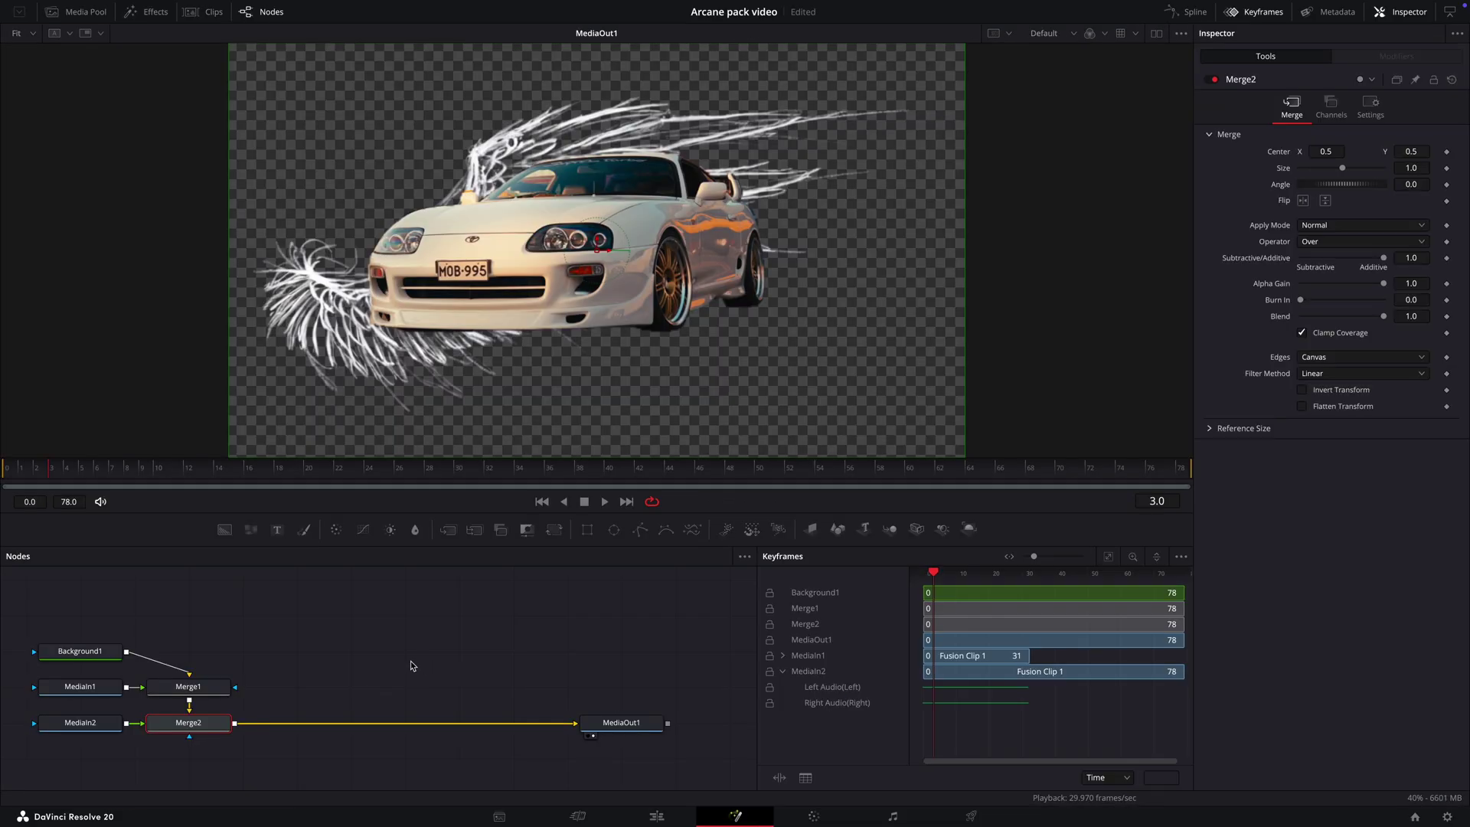
click(72, 650)
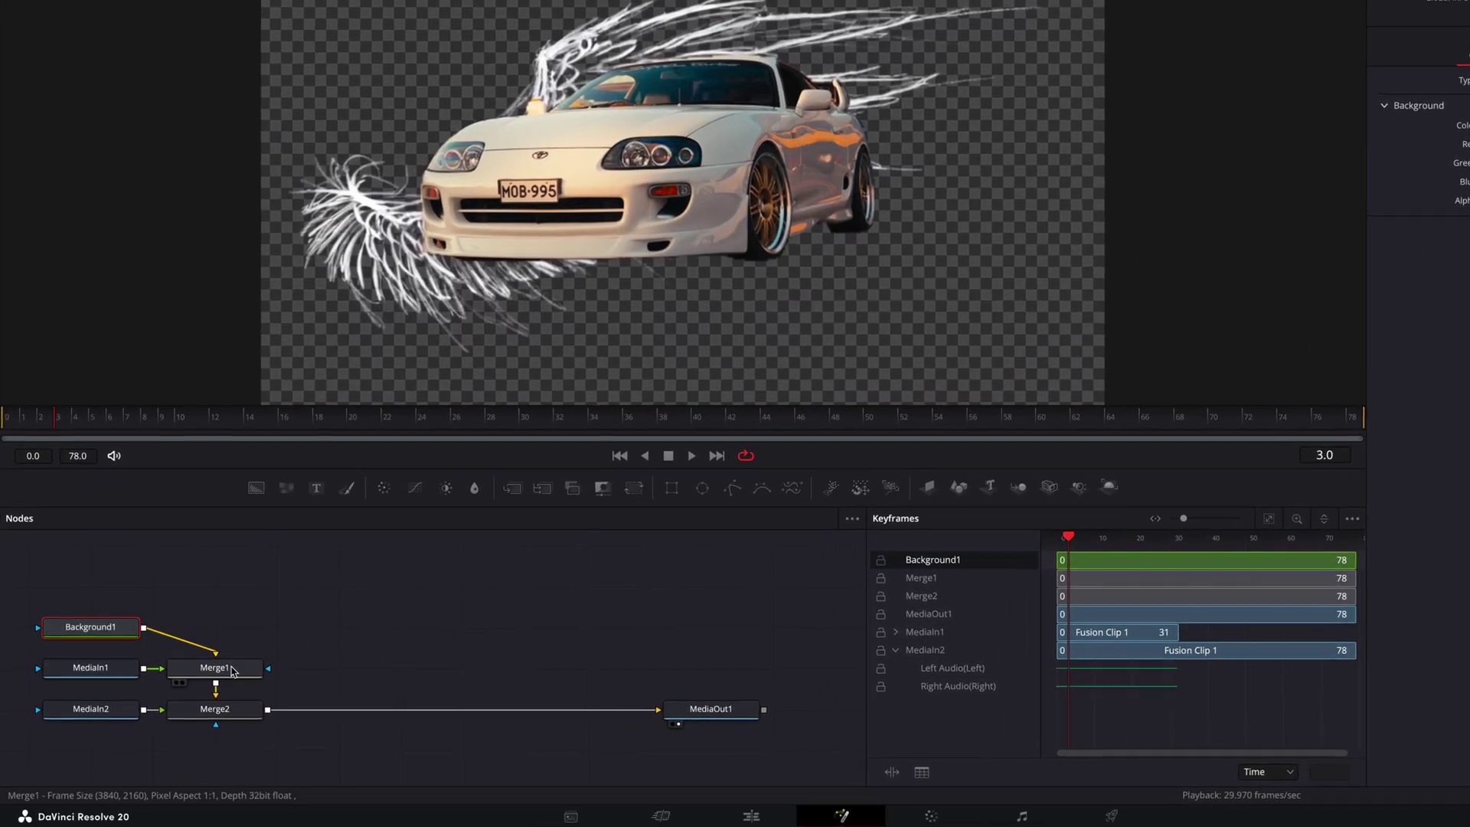
key(Delete)
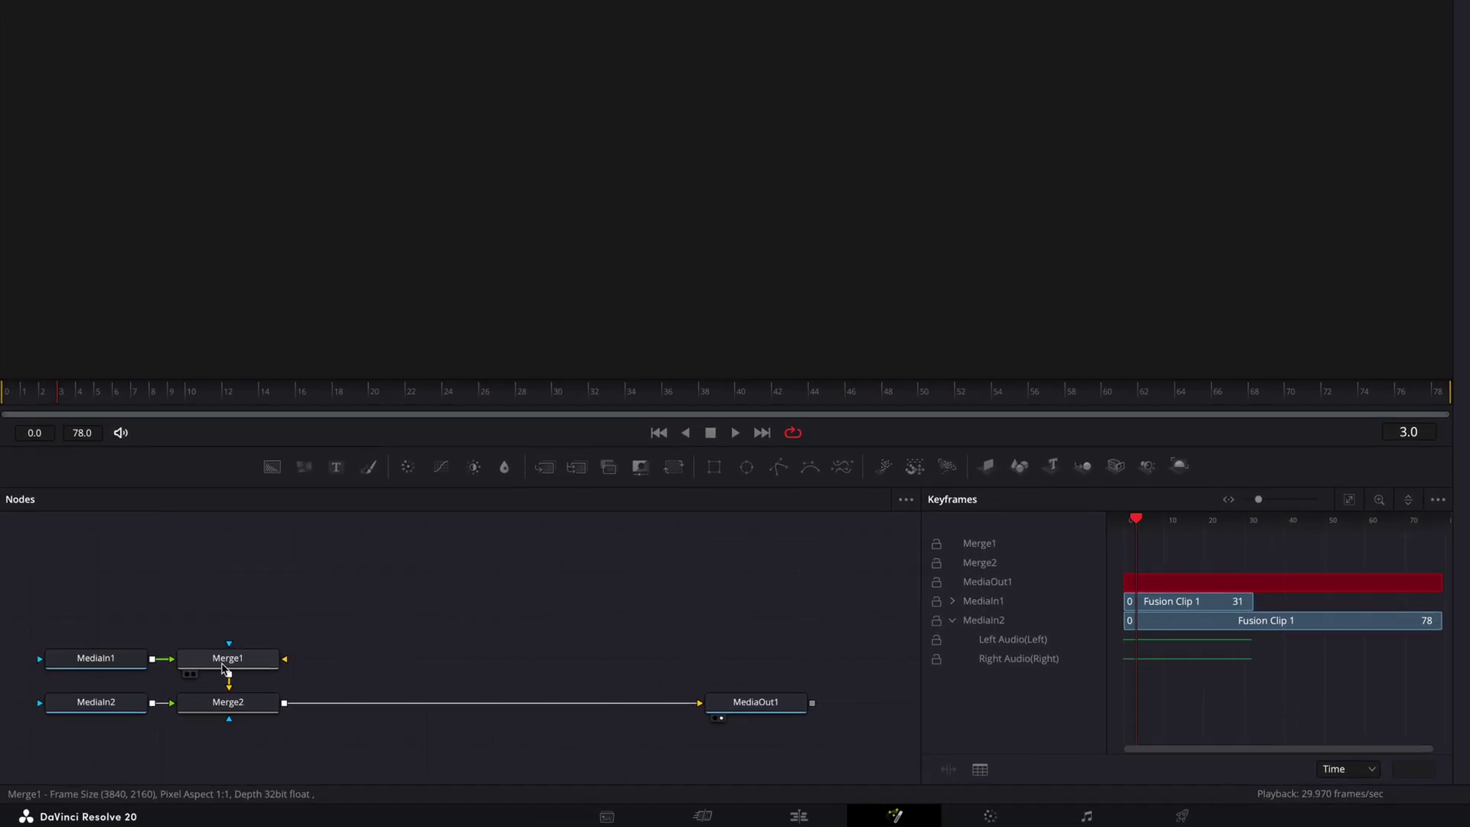
click(219, 671)
key(Delete)
drag(140, 673, 206, 706)
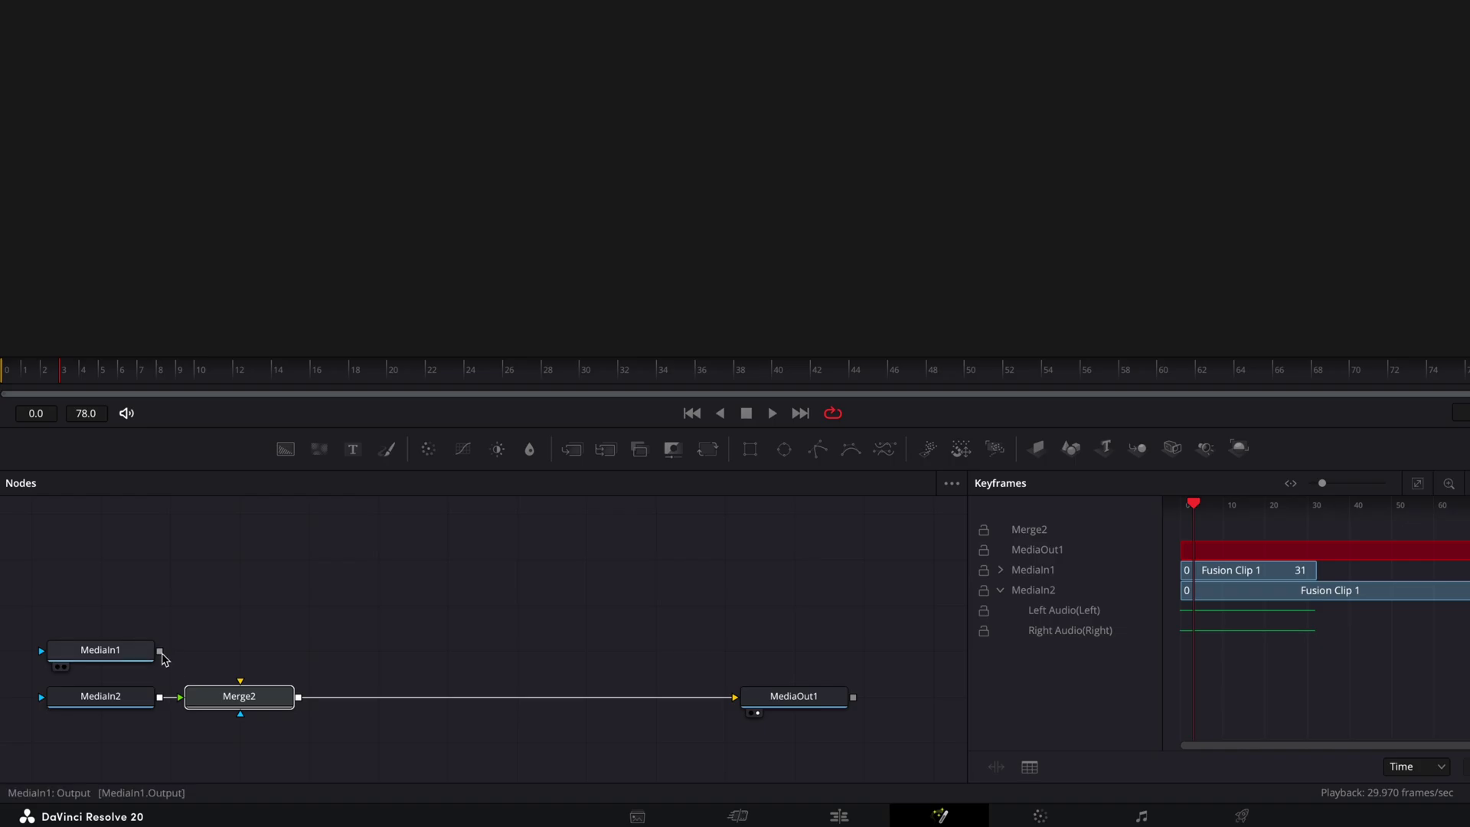
drag(160, 652, 249, 698)
drag(300, 619, 273, 596)
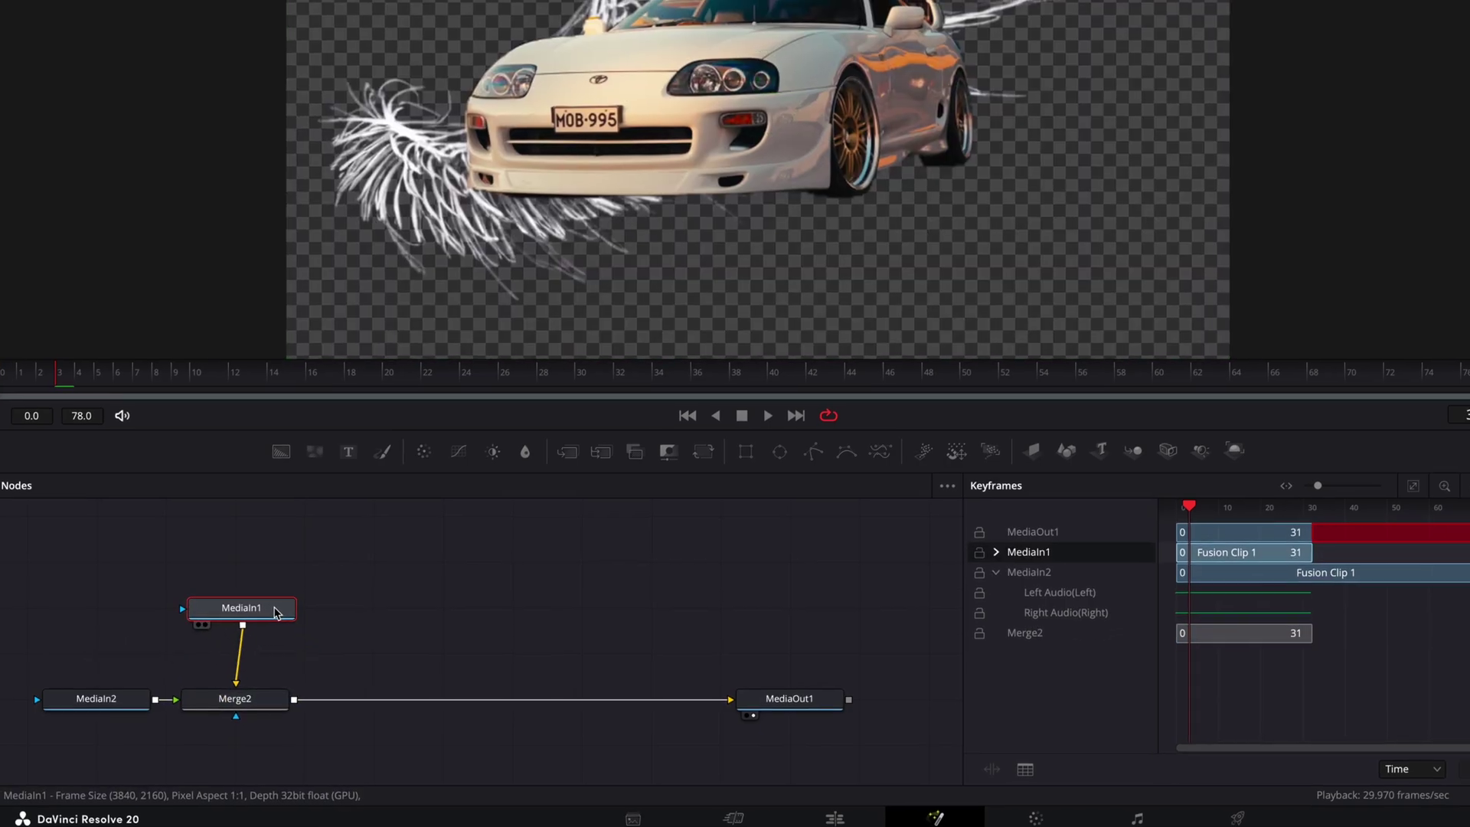
Insert a DVE node between MediaIn1 and Merge2
key(shift+space)
text(dve)
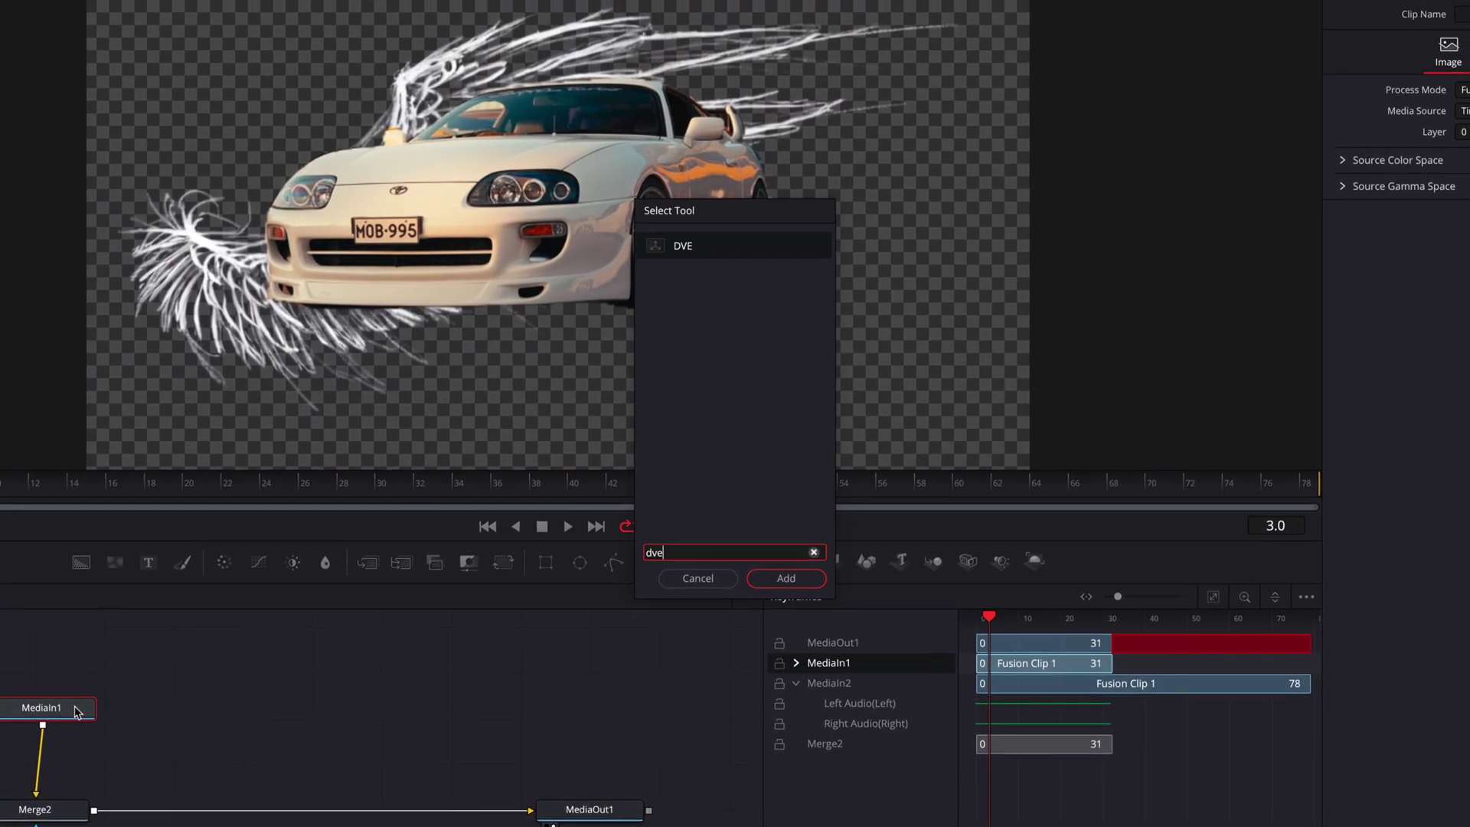
key(Return)
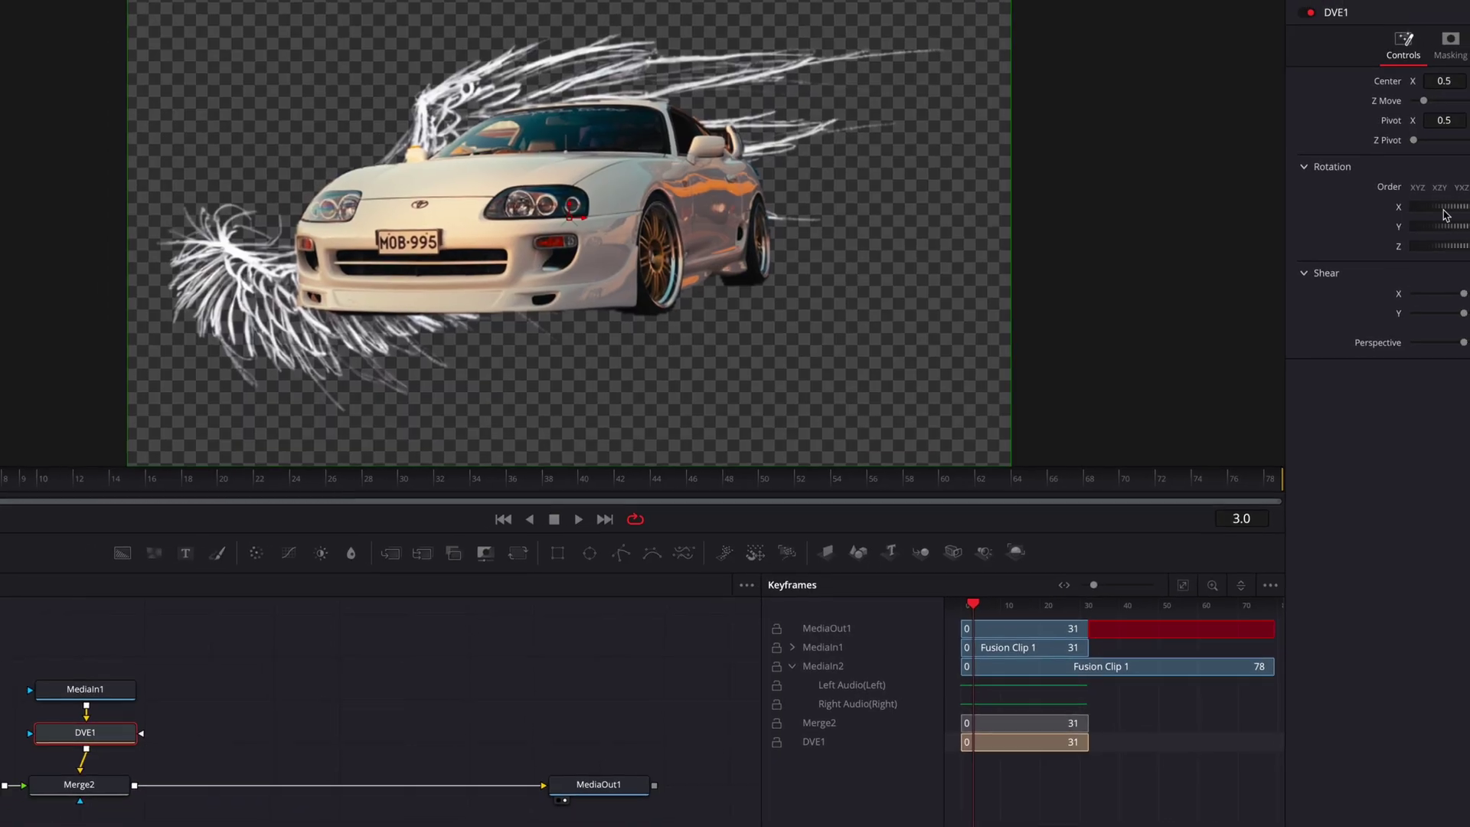
Place the wing behind the car's far side with DVE1 center X -0.032, Y 1.014 and rotation Y 154.8, Z 30.9
drag(1447, 218, 1469, 238)
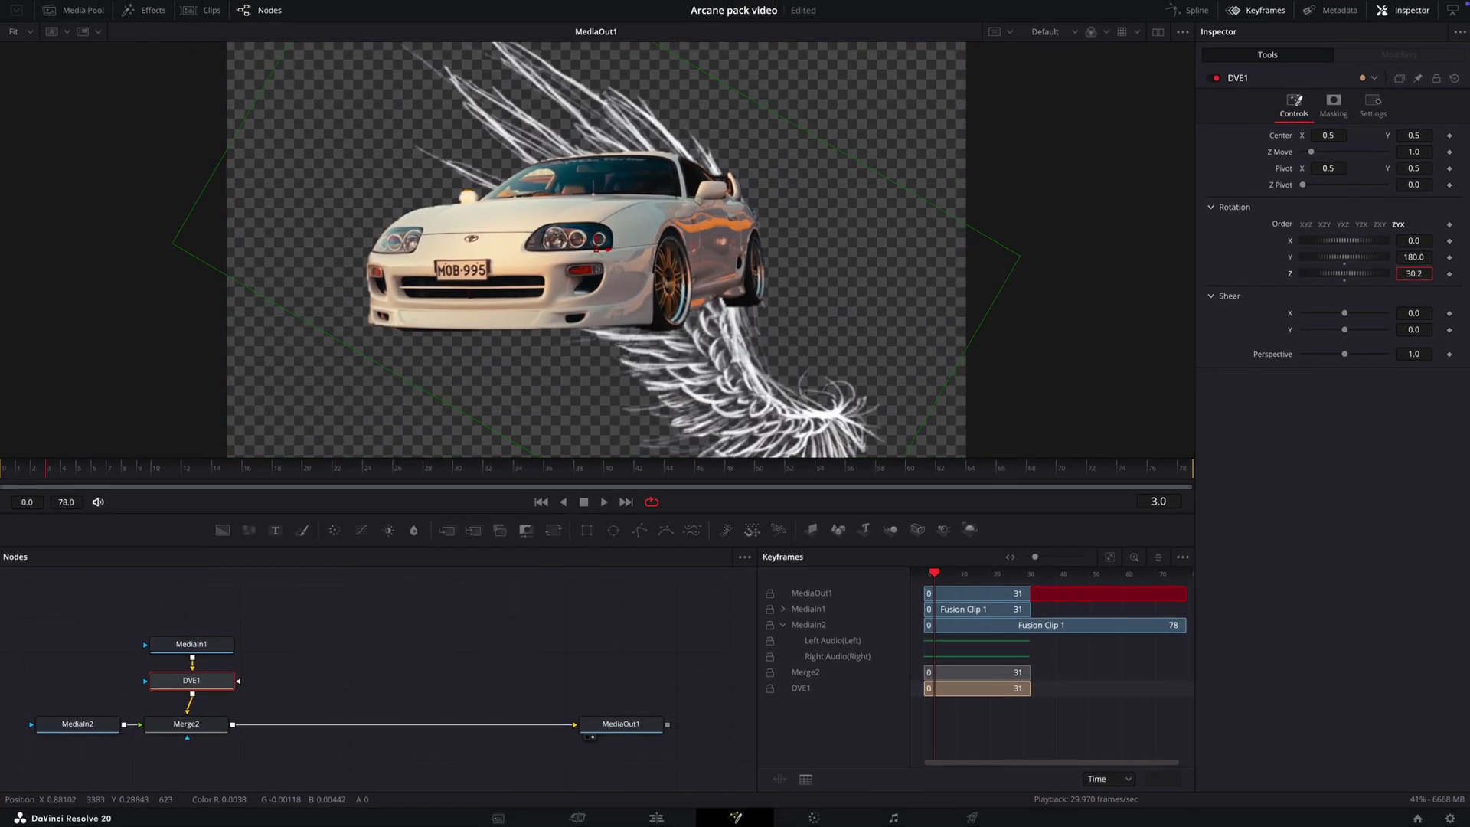
drag(1328, 134, 1299, 135)
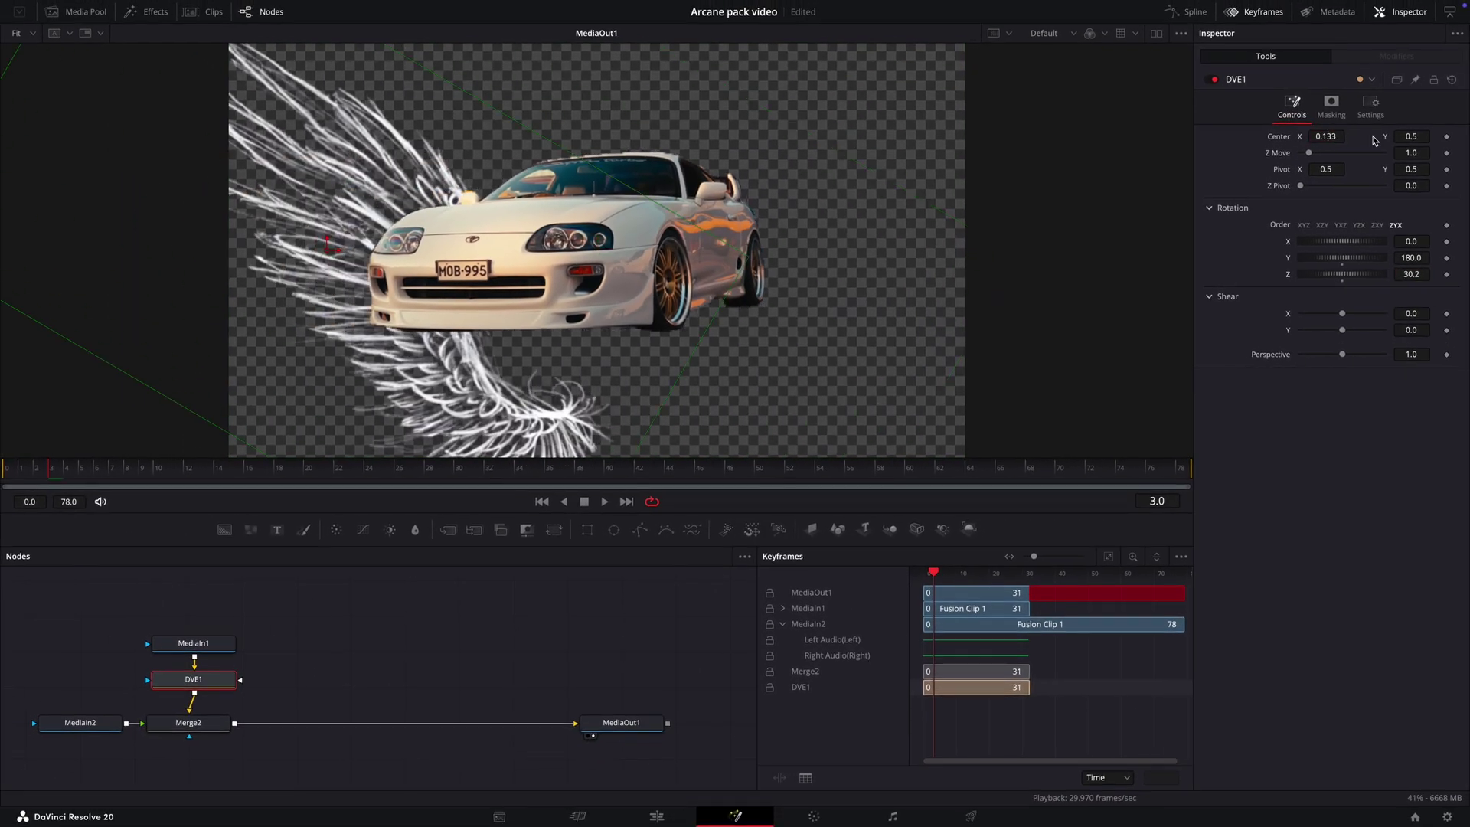
drag(1398, 136, 1438, 136)
drag(1341, 135, 1327, 135)
drag(1403, 273, 1407, 274)
key(space)
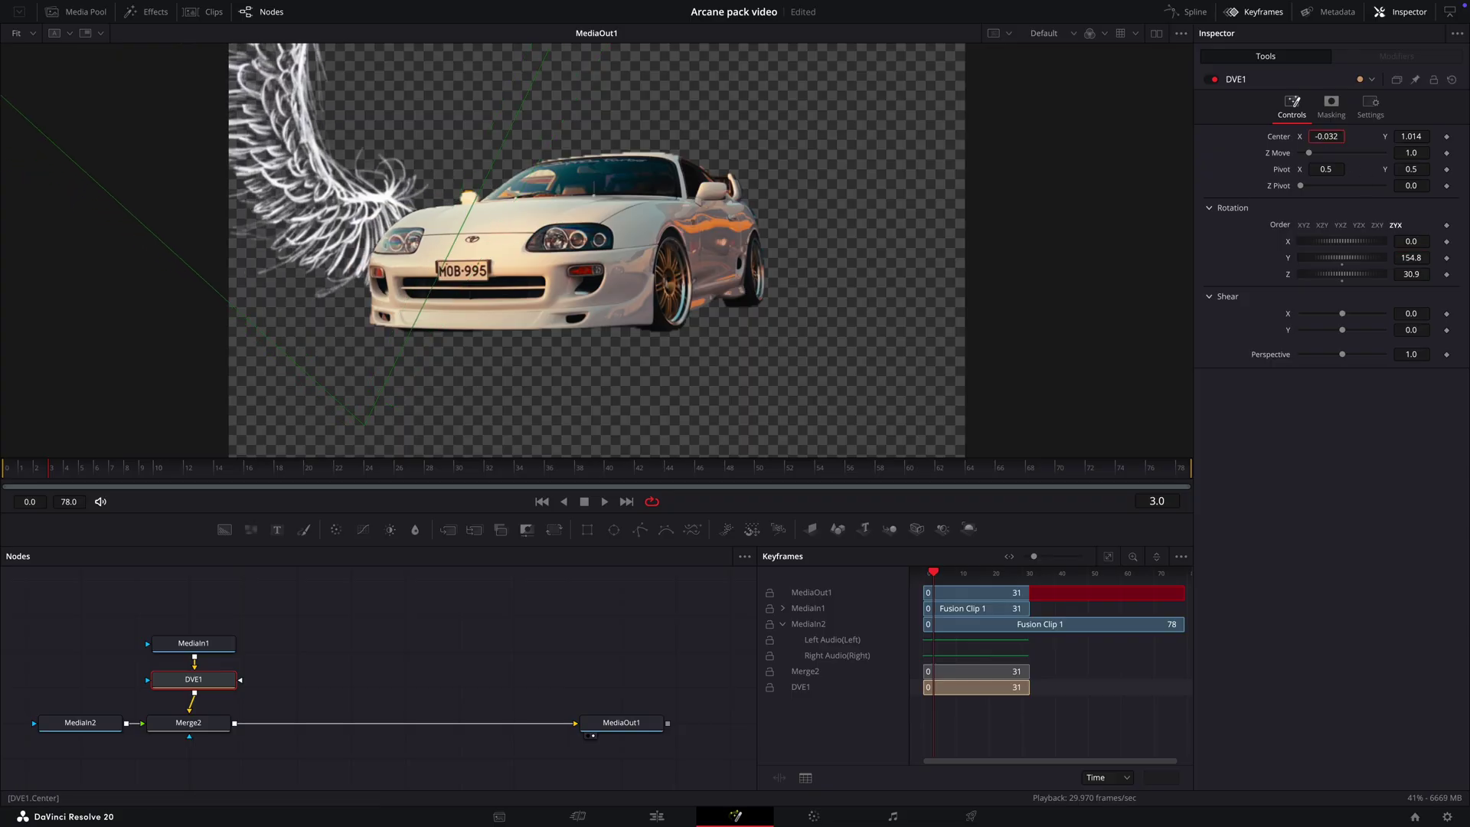
Re-enable the upper SCRBL_Wing.mov and move it to Video 3, with position X 550, Y 174 and rotation angle 15.4
key(shift+4)
drag(978, 637, 987, 660)
key(space)
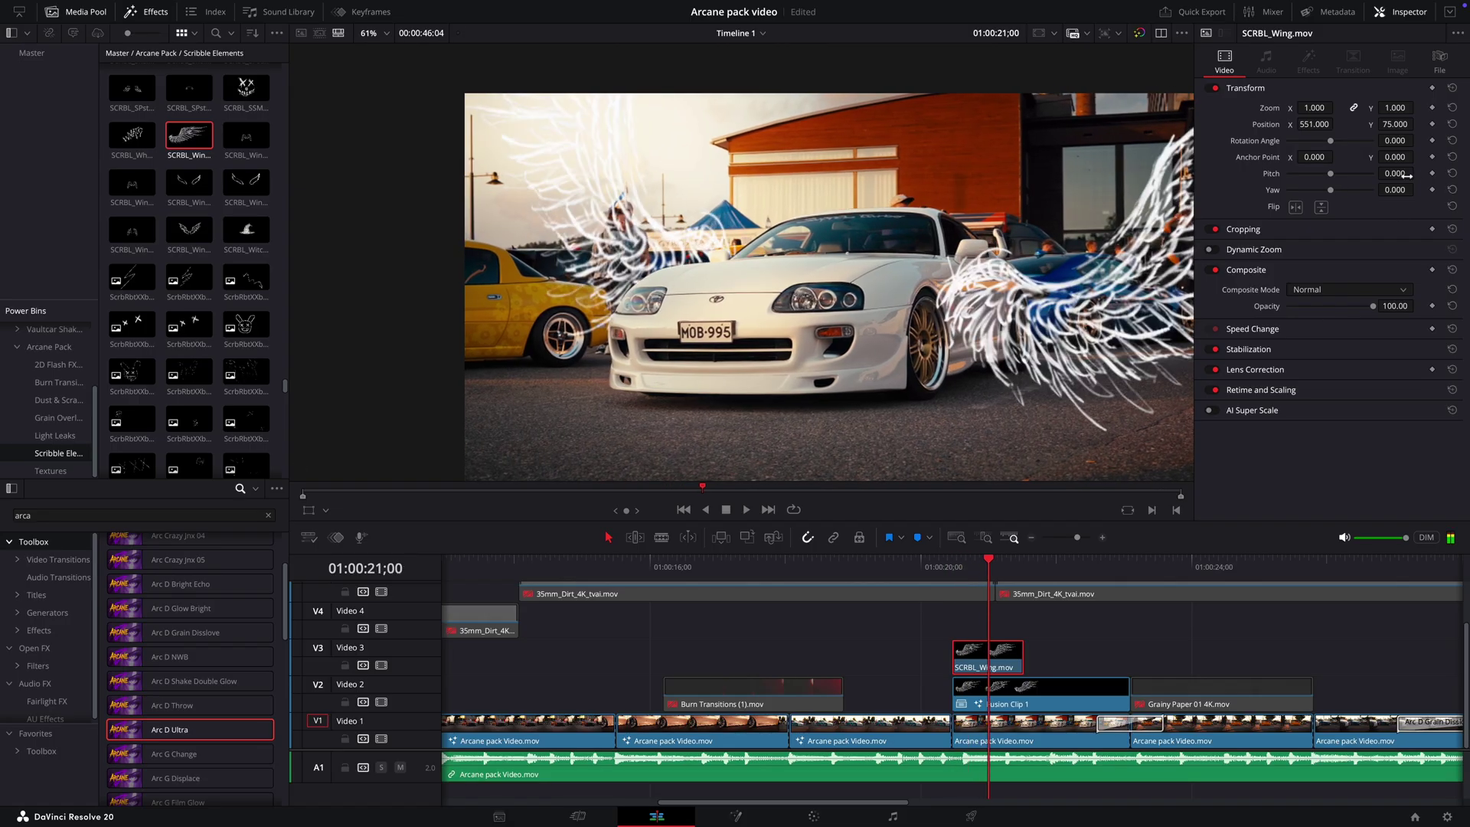
drag(1395, 140, 1432, 124)
drag(1313, 124, 1309, 124)
Split Fusion Clip 1 at 01:00:21;16, where the wing clip ends, delete the remainder and play back the result
key(space)
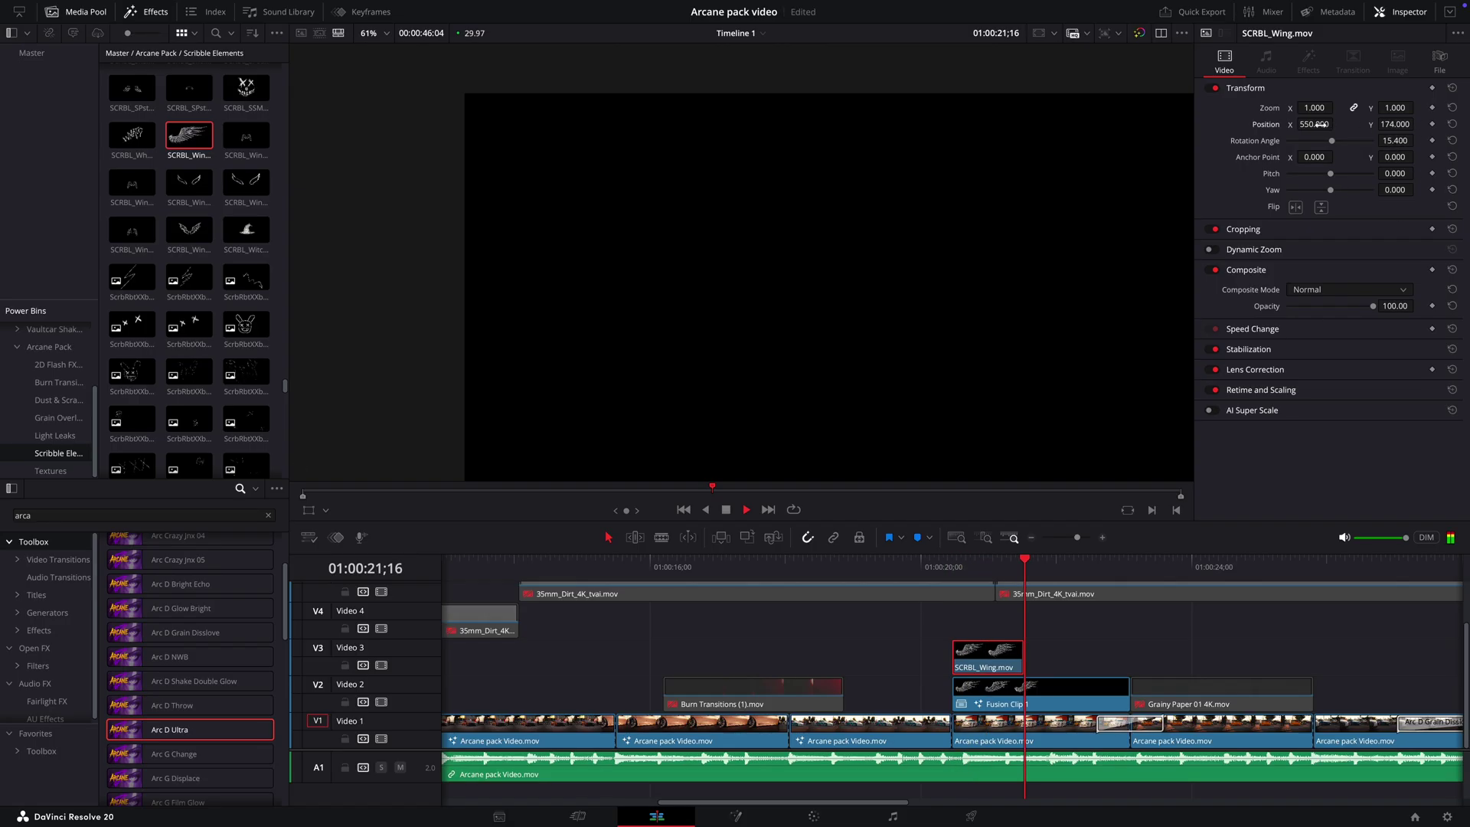
click(906, 570)
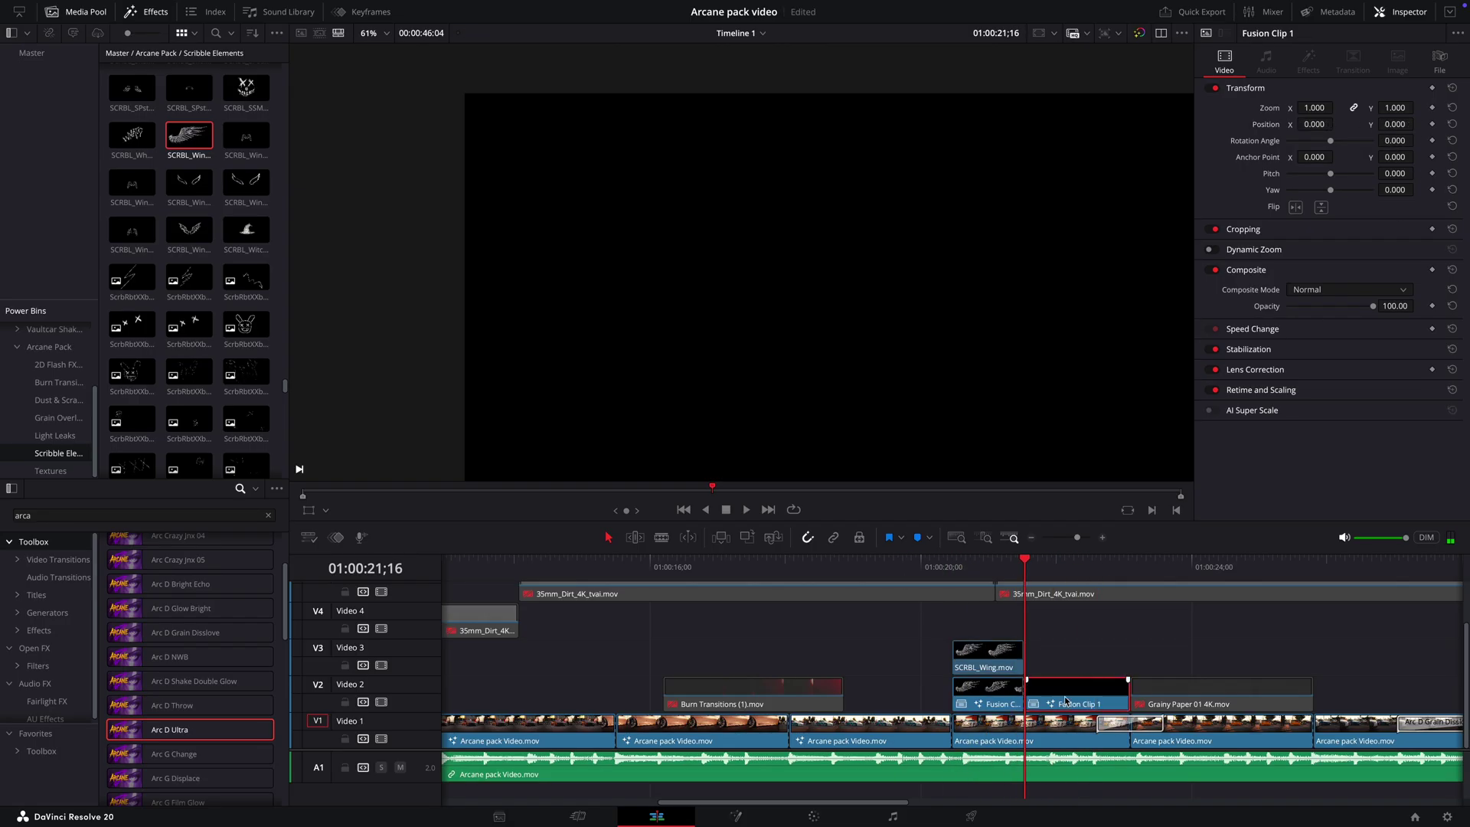
click(944, 568)
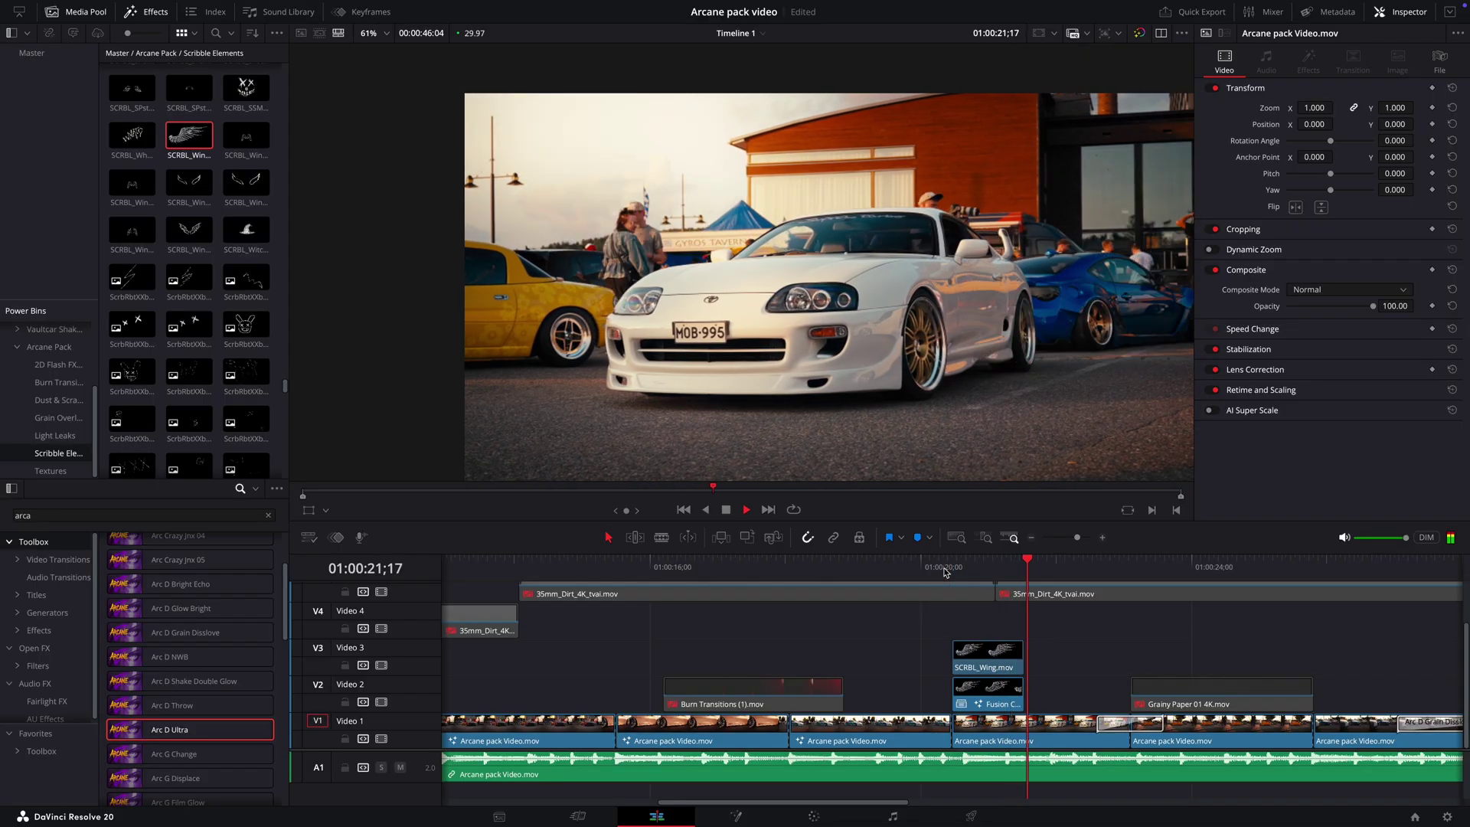
Browse the Scribble Elements bin and preview elements such as Speed2.mov and Star2.mov
scroll(186, 329, down, 15)
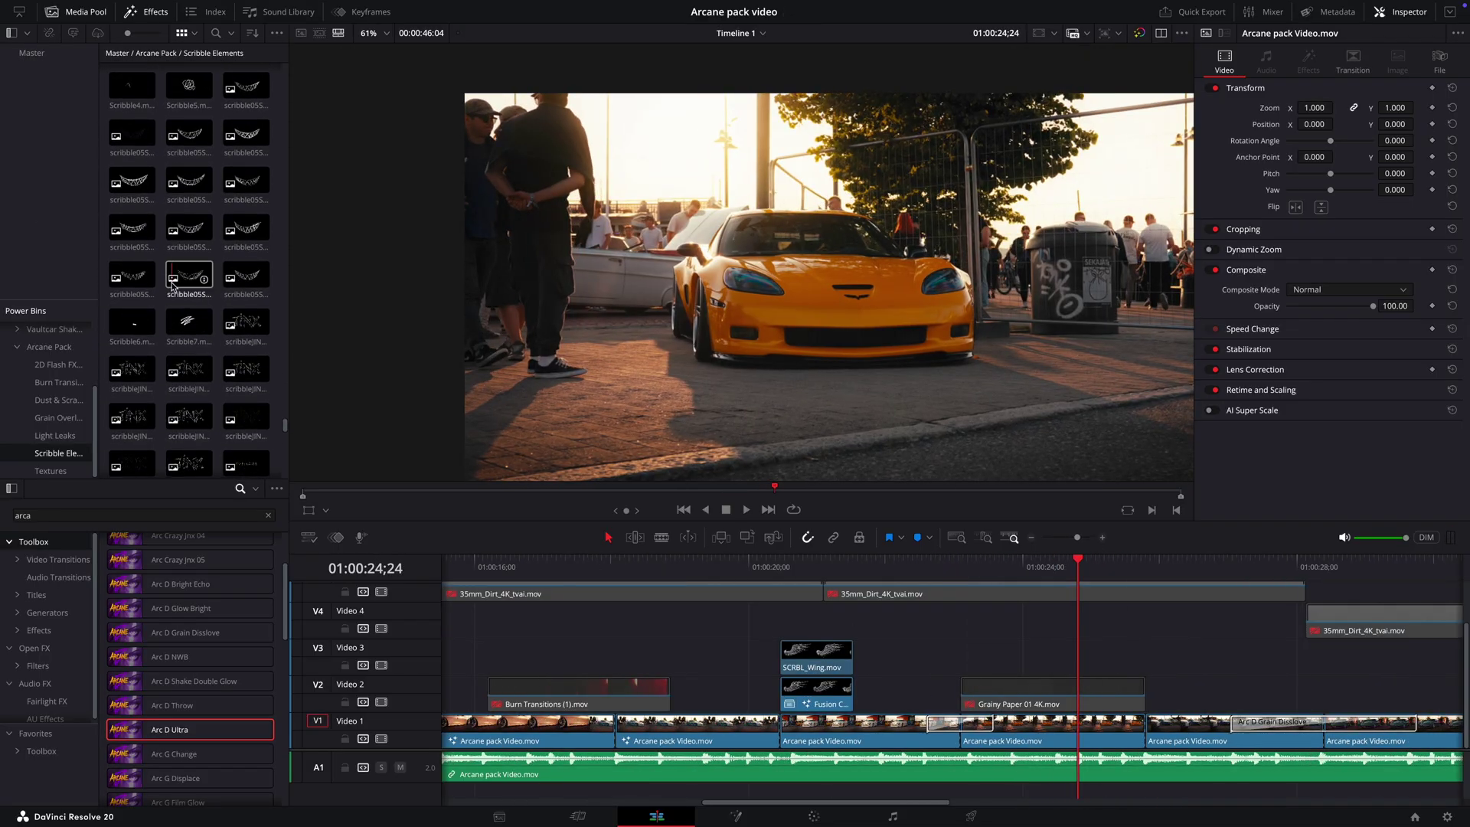
click(246, 237)
click(189, 375)
scroll(189, 306, down, 5)
click(131, 246)
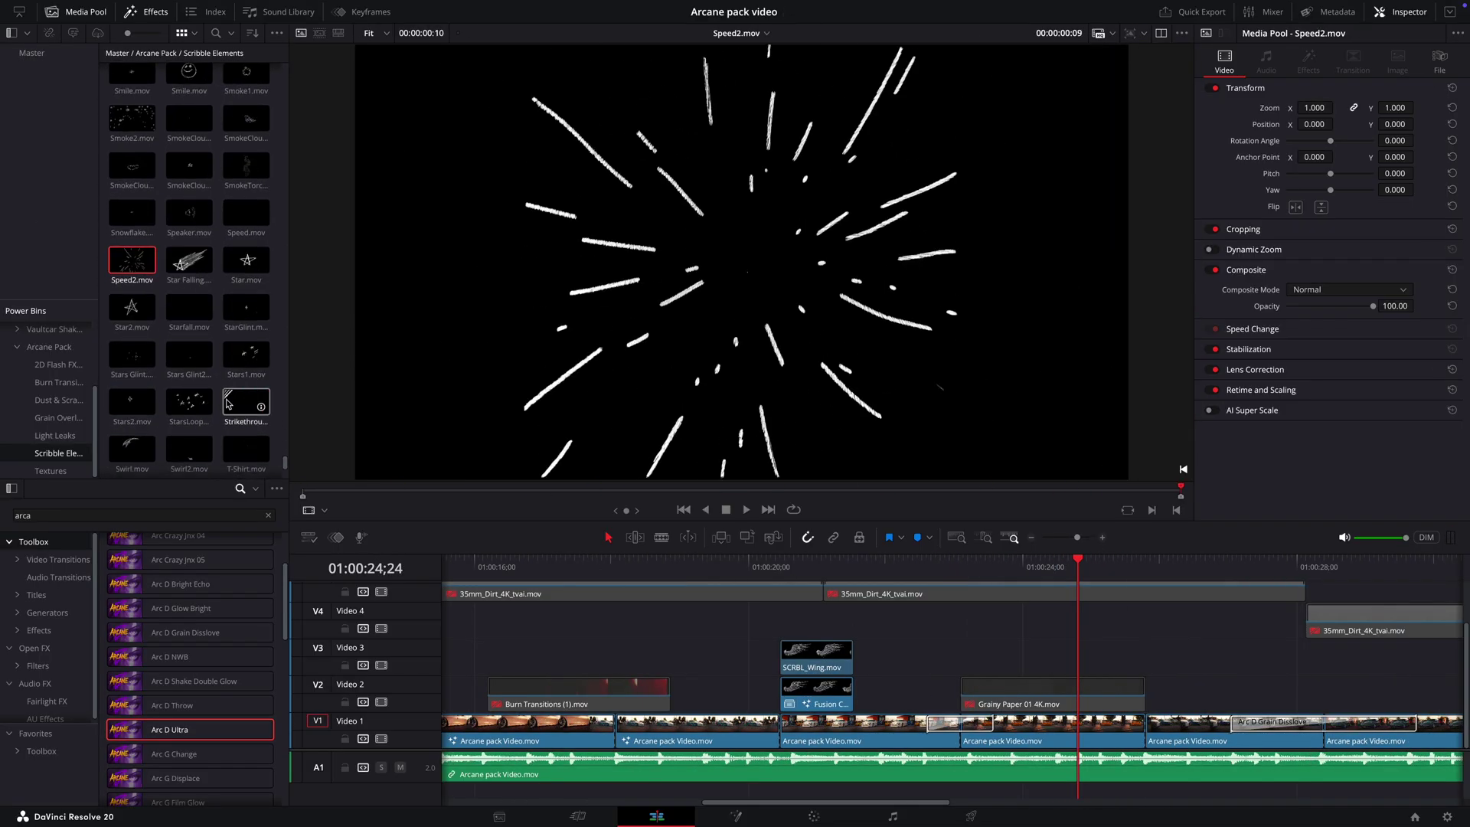
scroll(187, 322, down, 4)
click(187, 365)
scroll(187, 365, up, 4)
click(132, 280)
key(space)
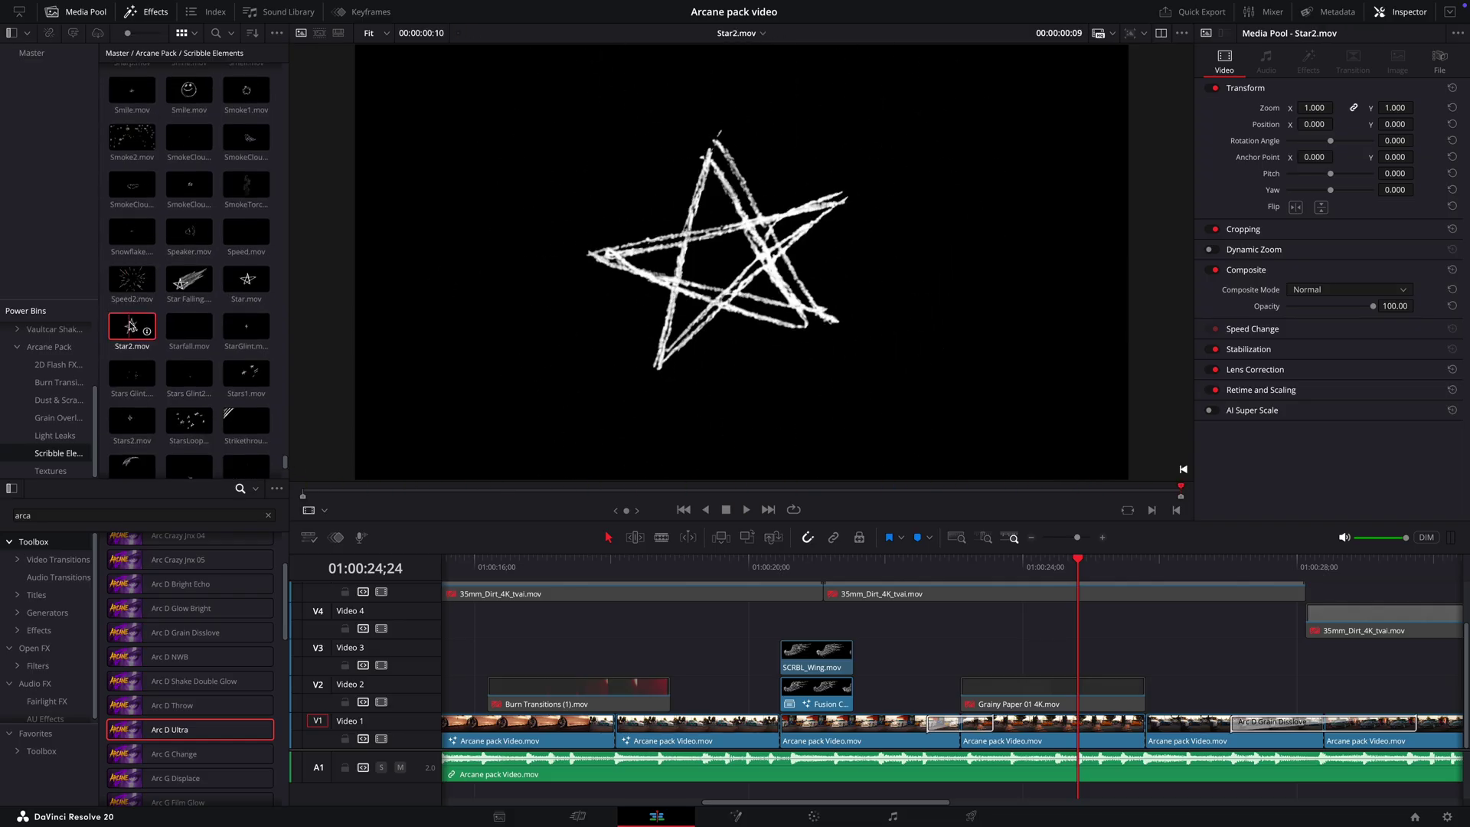
Place Star2.mov on Video 3 over the orange car's clip with zoom 0.240 and position X -131, Y 35
drag(130, 325, 1055, 652)
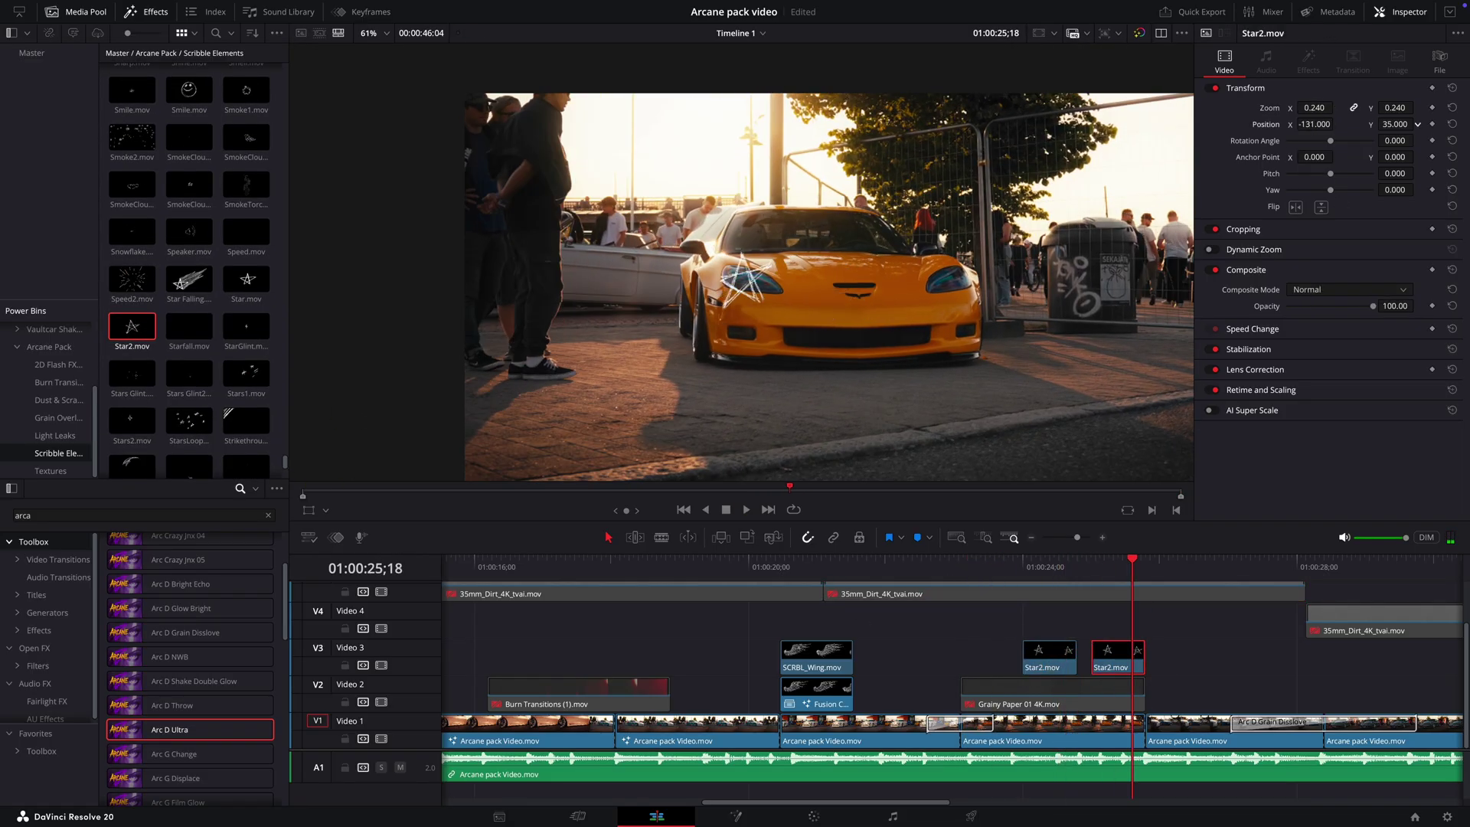
drag(970, 567, 1034, 567)
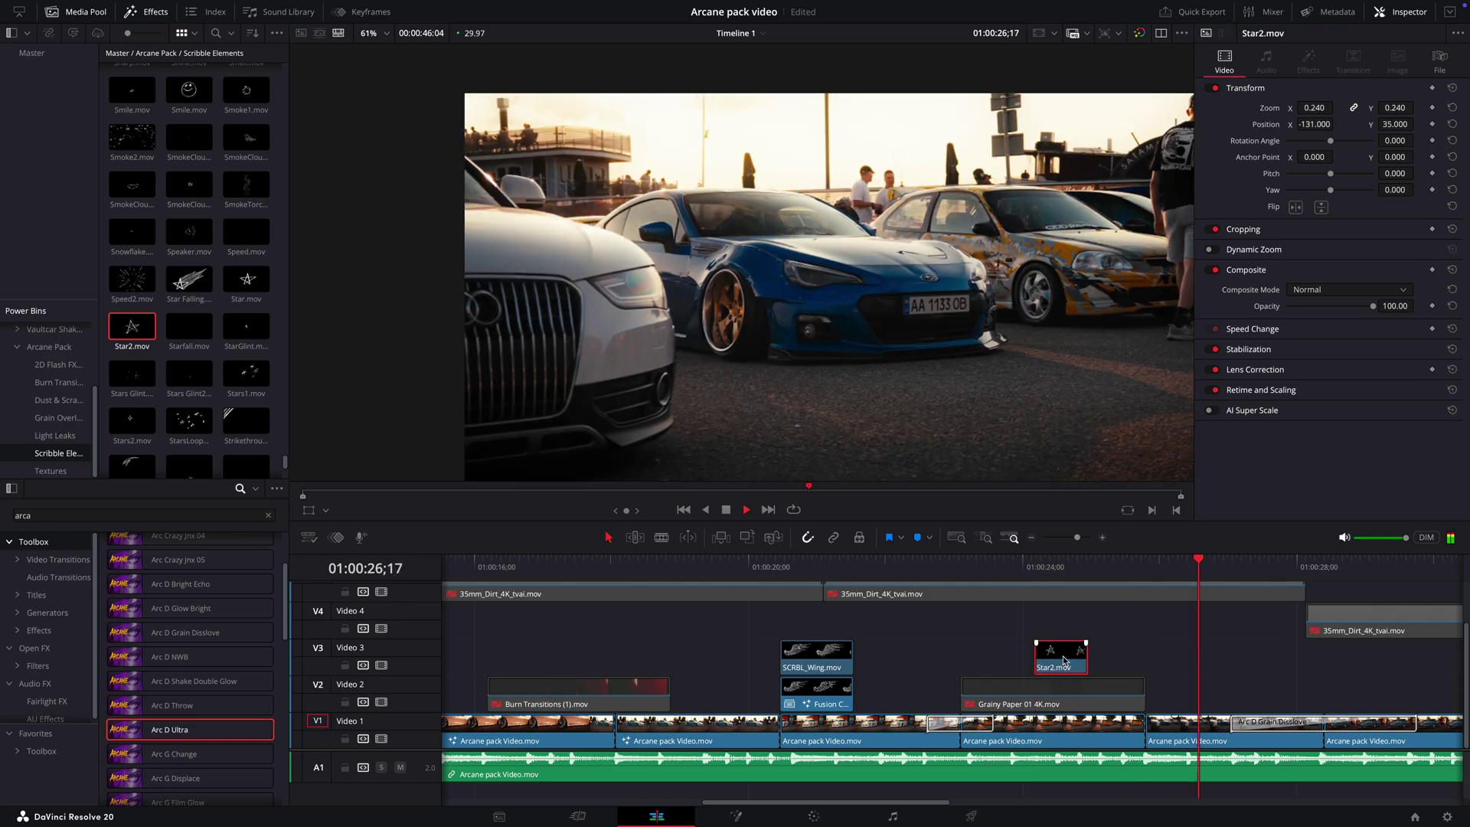
Place Strikethrough.mov on Video 3 over the start of the next Grainy Paper 01 4K.mov clip and play it back
scroll(244, 442, up, 1)
drag(244, 442, 1201, 689)
scroll(1155, 688, right, 5)
drag(863, 693, 1139, 656)
drag(1049, 568, 1079, 573)
key(space)
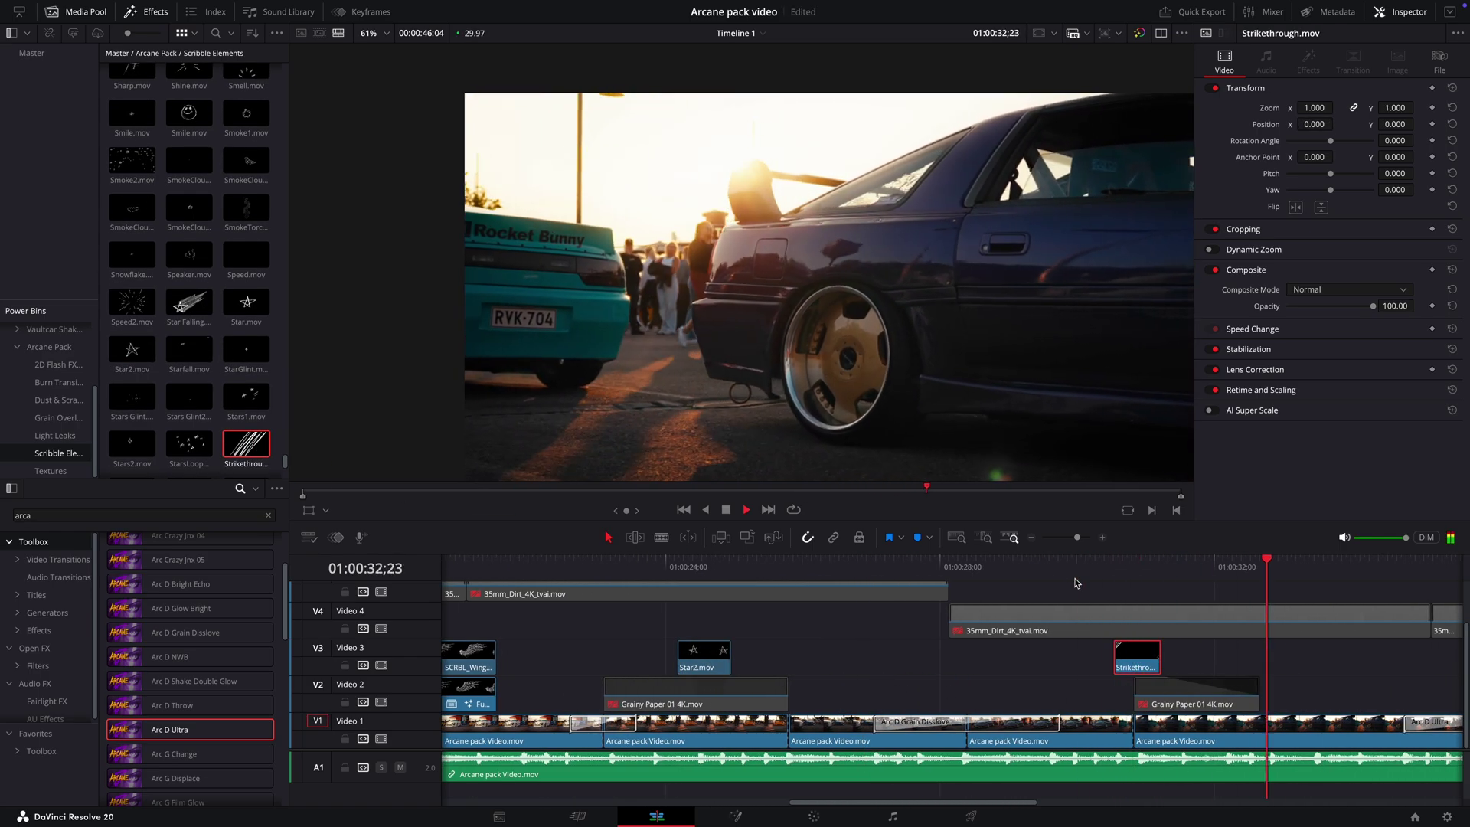
Add a Planar Tracker node after the blue car clip's input in Fusion and track the rear wheel from reference frame 78
scroll(1075, 584, right, 3)
scroll(1076, 584, down, 2)
scroll(244, 311, up, 4)
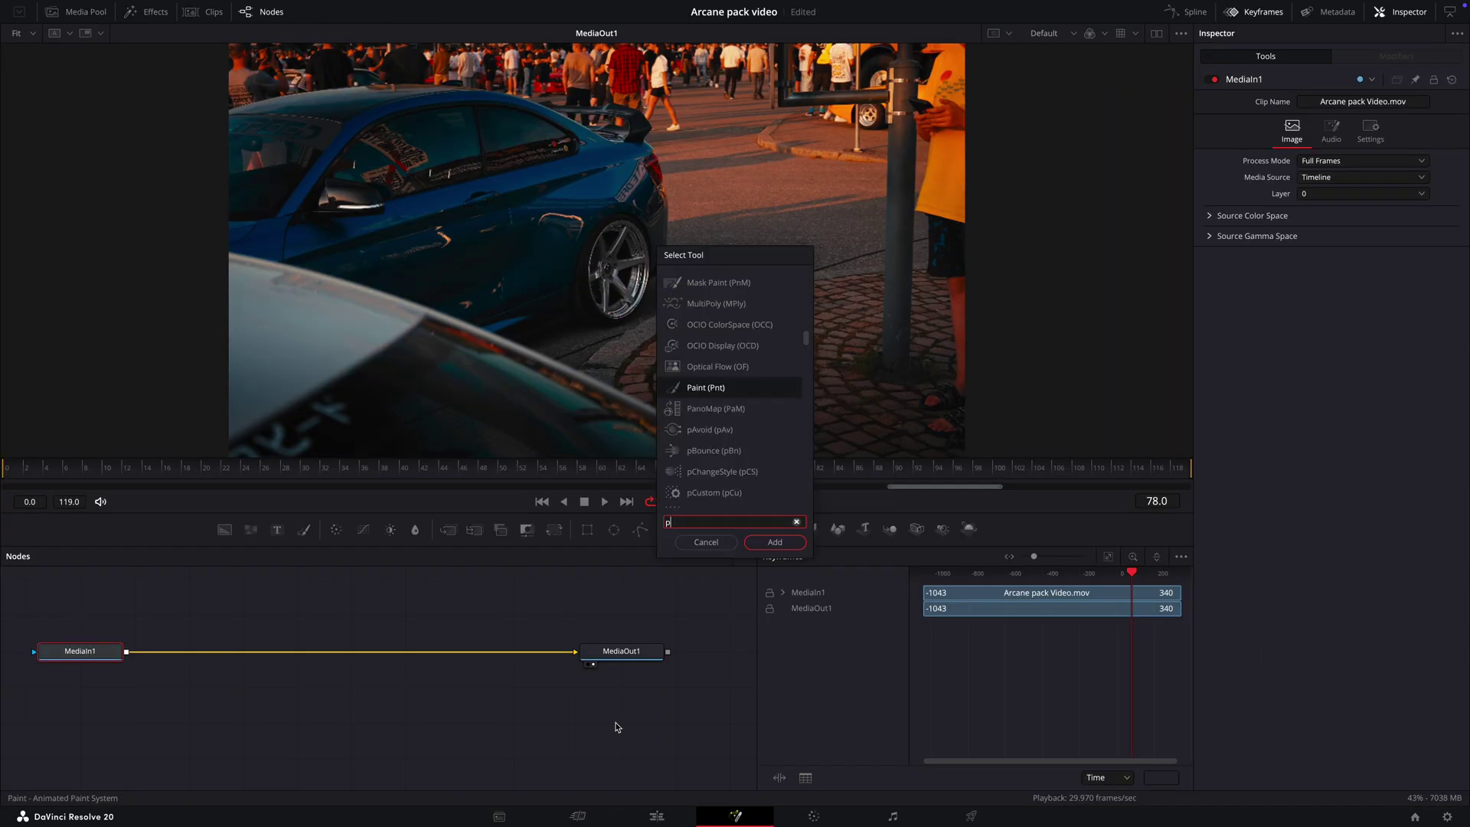
key(Return)
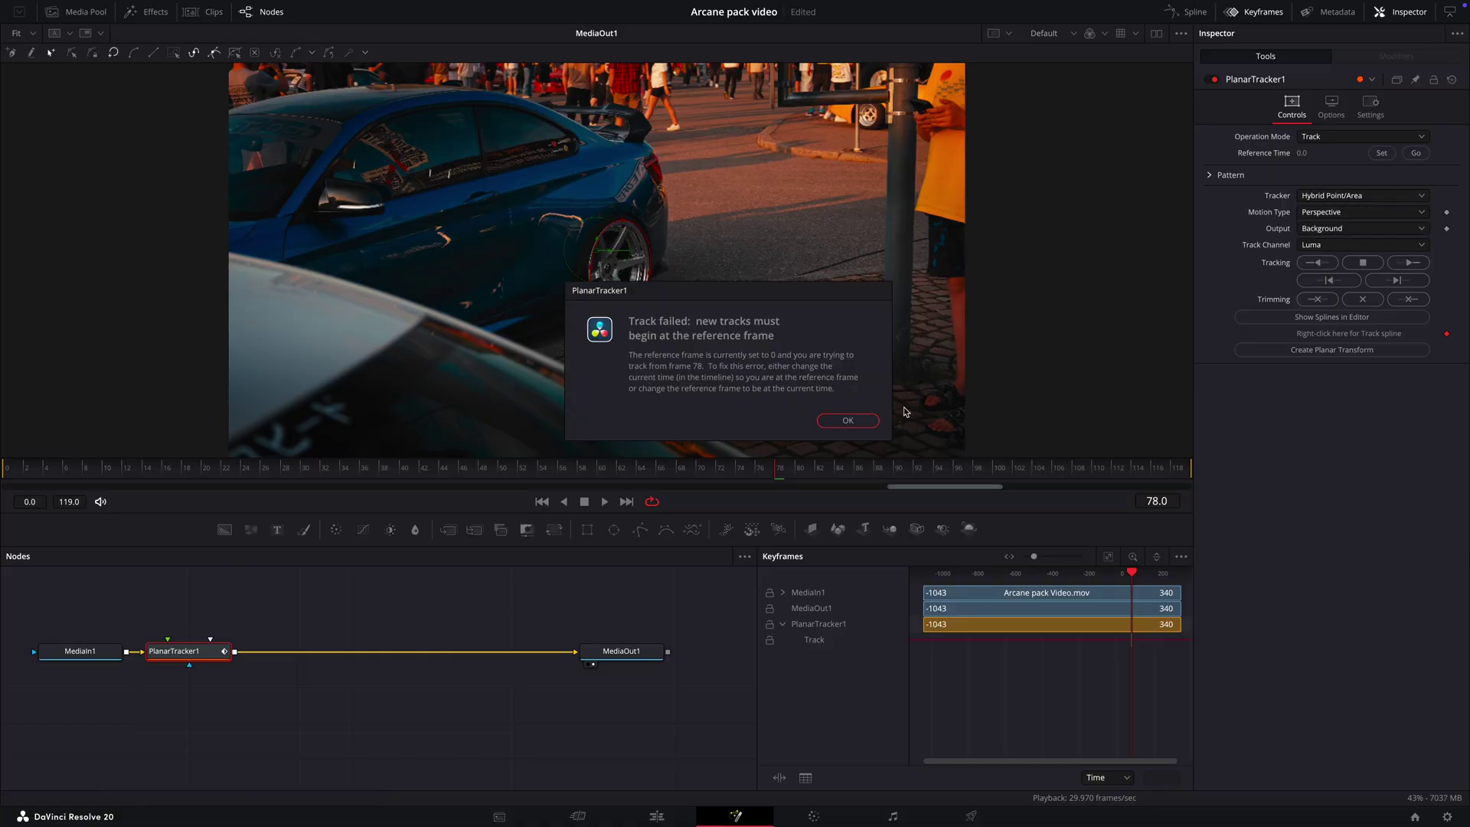
click(1331, 263)
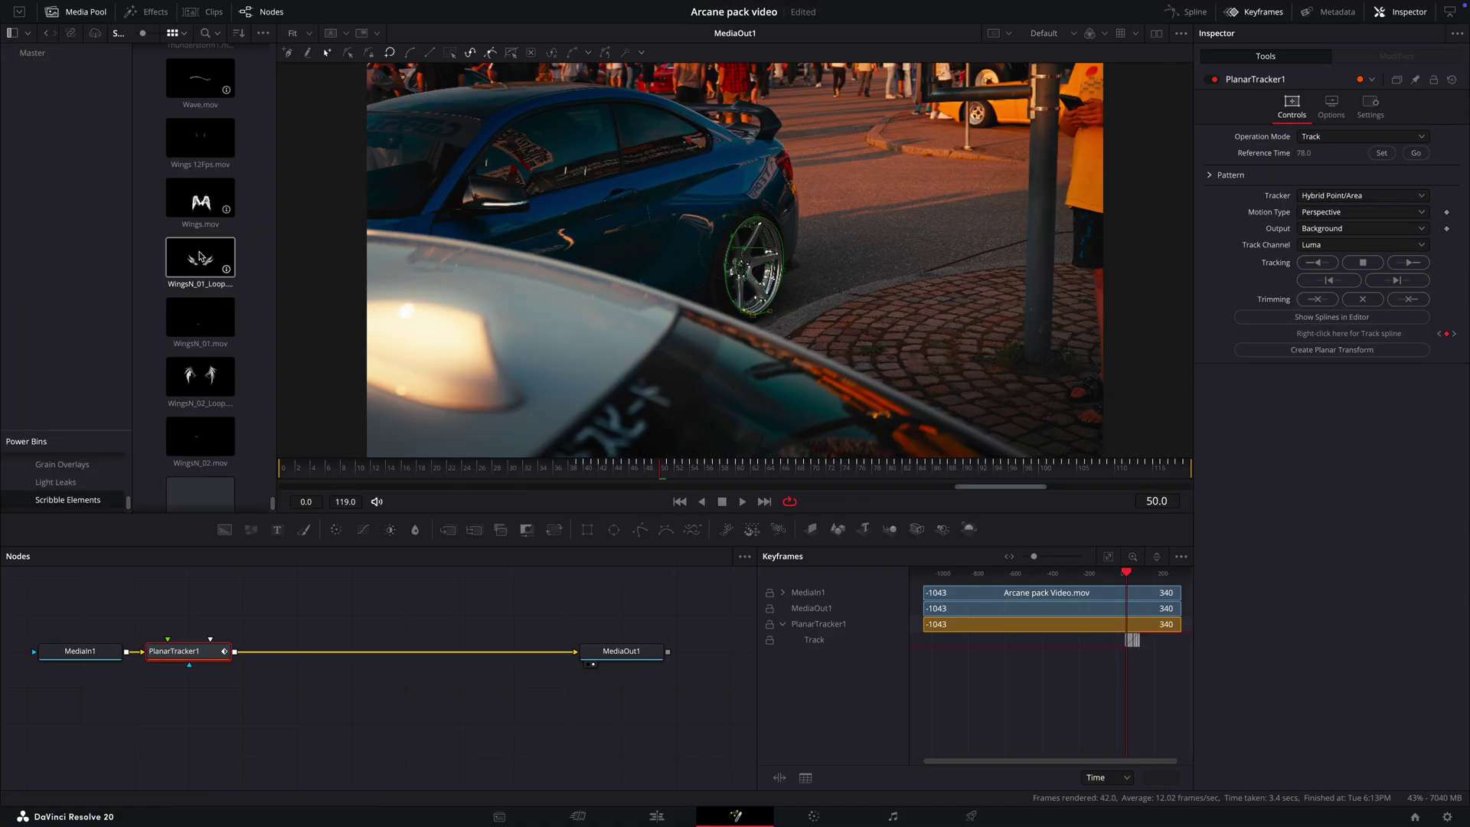
Add SCRBL_Doodles_49.mov from the Scribble Elements bin to the node graph and connect it to the Planar Tracker
scroll(202, 223, down, 5)
scroll(204, 225, up, 15)
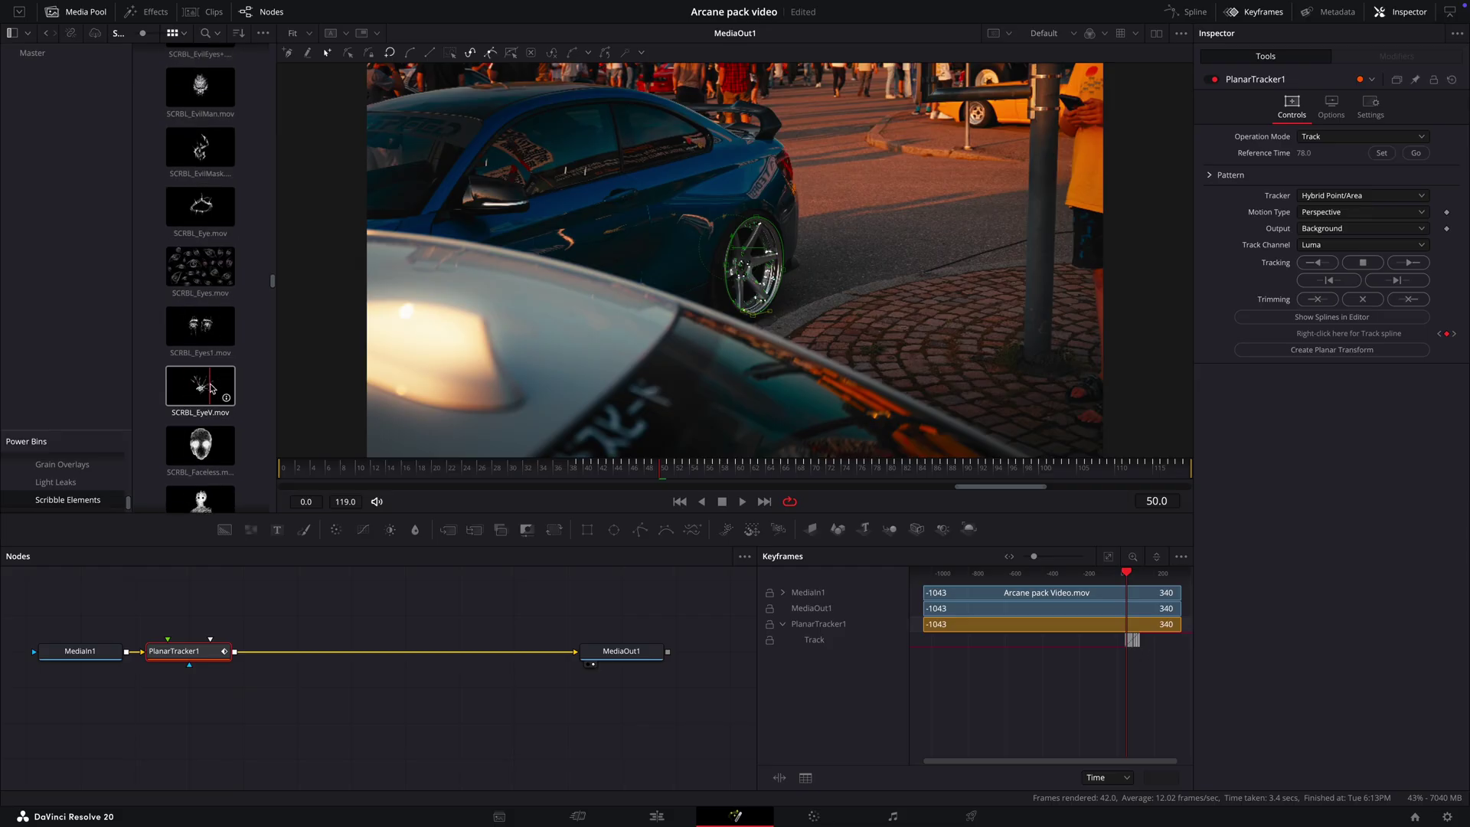
drag(200, 321, 181, 595)
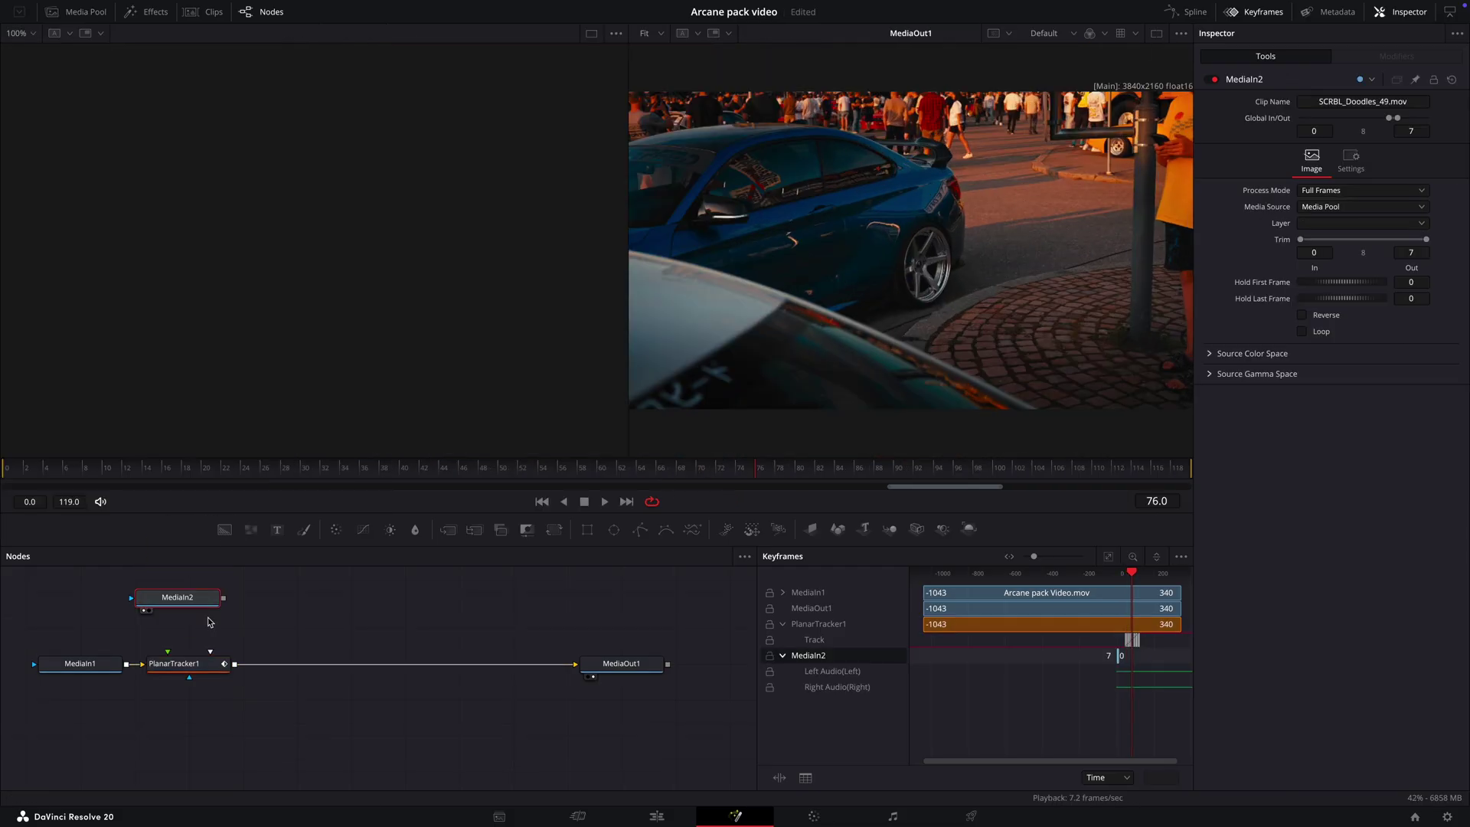
drag(224, 598, 210, 651)
Shift the doodle clip to start near frame 78 and corner-pin it over the blue car's rear wheel with the Planar Tracker
mouse_move(26, 468)
mouse_down()
mouse_move(7, 446)
mouse_move(718, 484)
mouse_up()
scroll(1027, 624, up, 8)
scroll(1027, 623, right, 3)
drag(983, 623, 1105, 623)
click(189, 663)
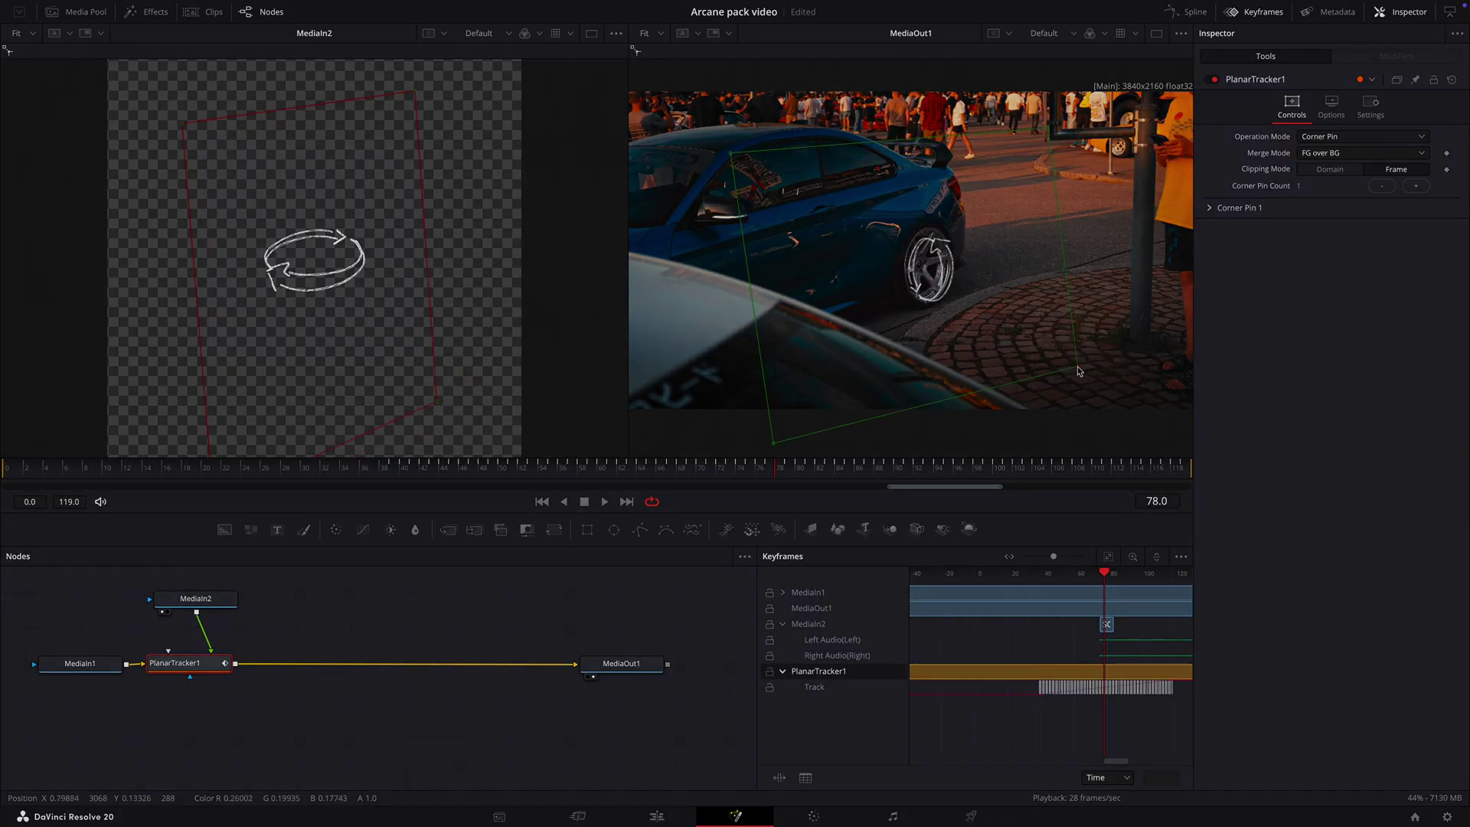